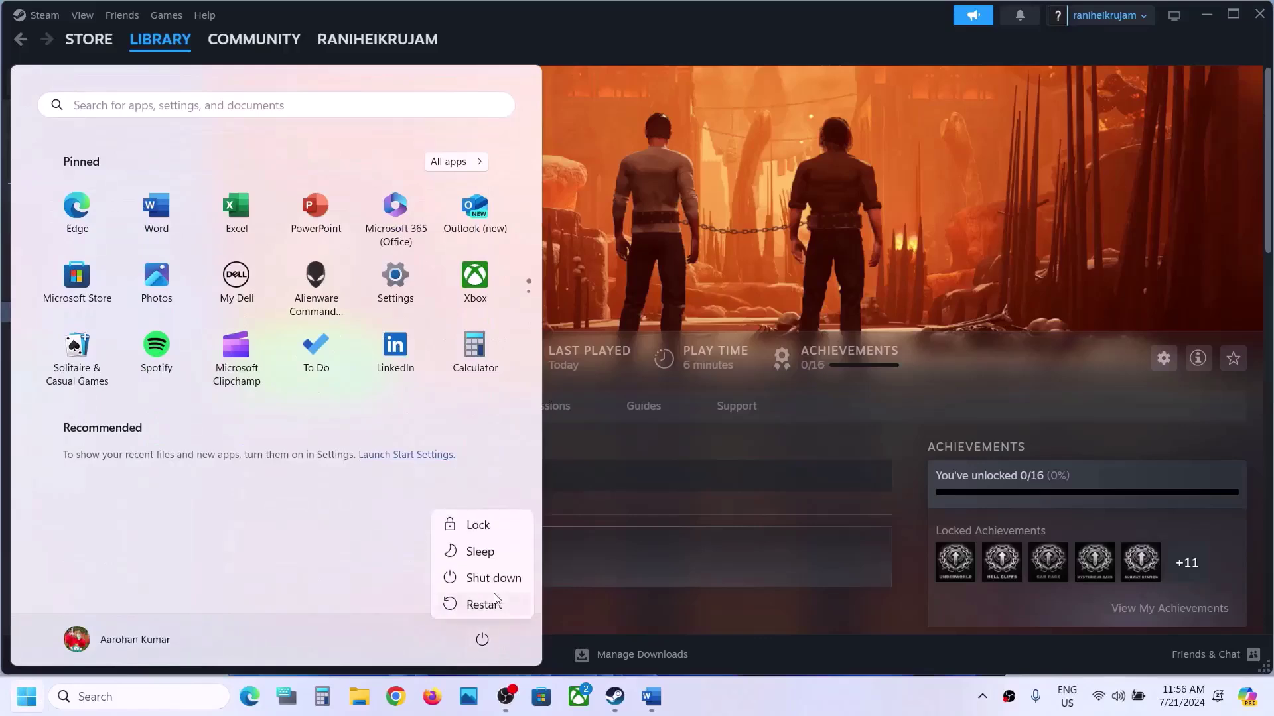
Switch to the Word document and read Step 1 on restarting the PC and Step 2 on the -dx11/-dx12 launch options
key(Escape)
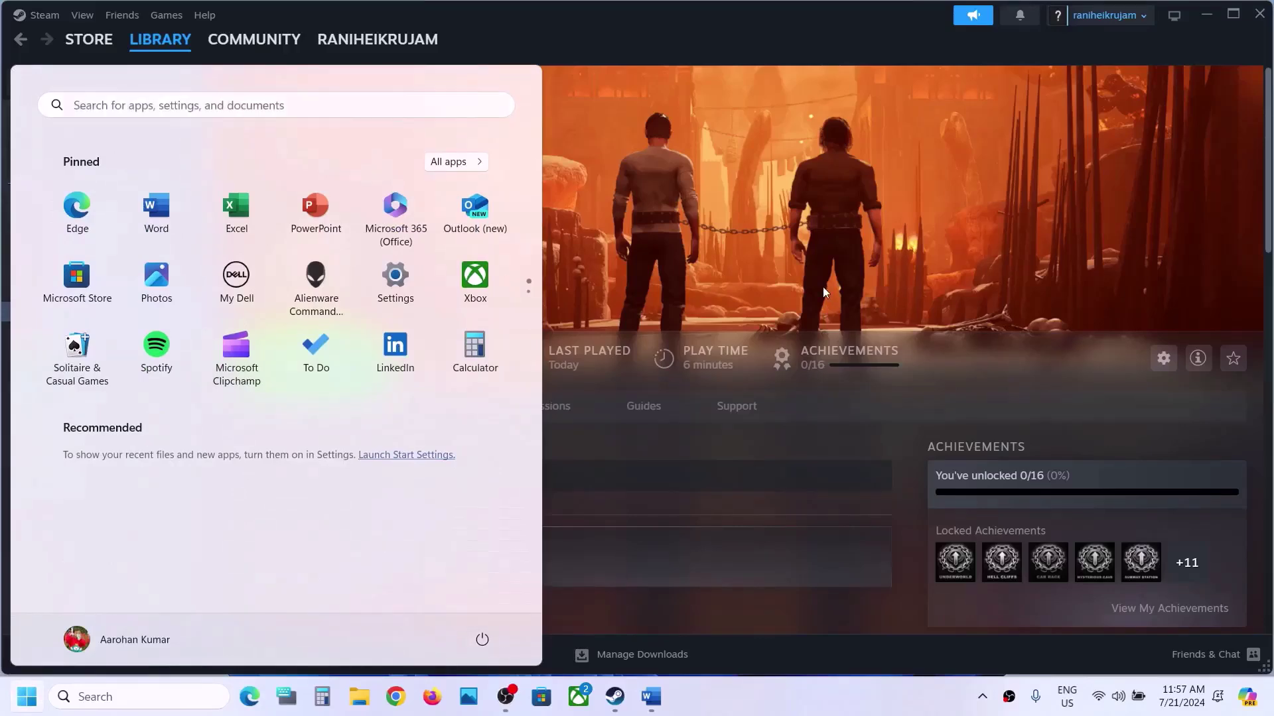
click(651, 696)
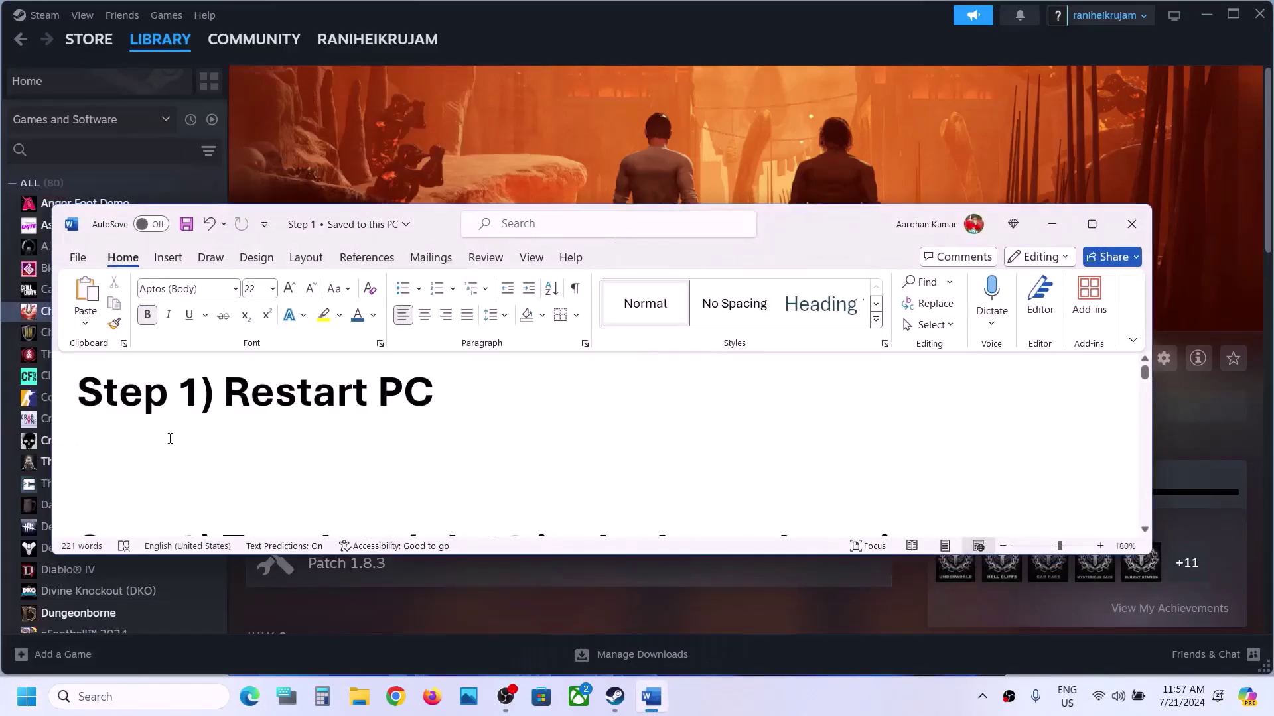
drag(202, 398, 455, 380)
click(456, 381)
scroll(367, 451, down, 2)
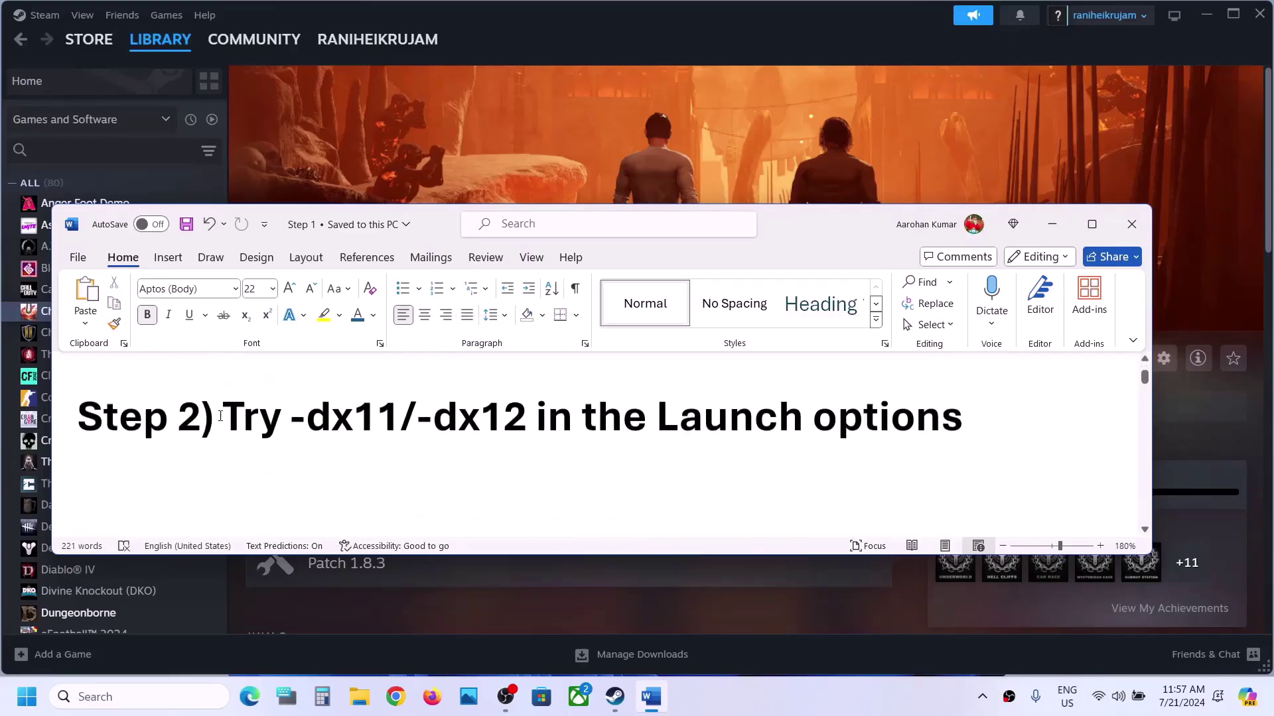
drag(223, 425, 988, 443)
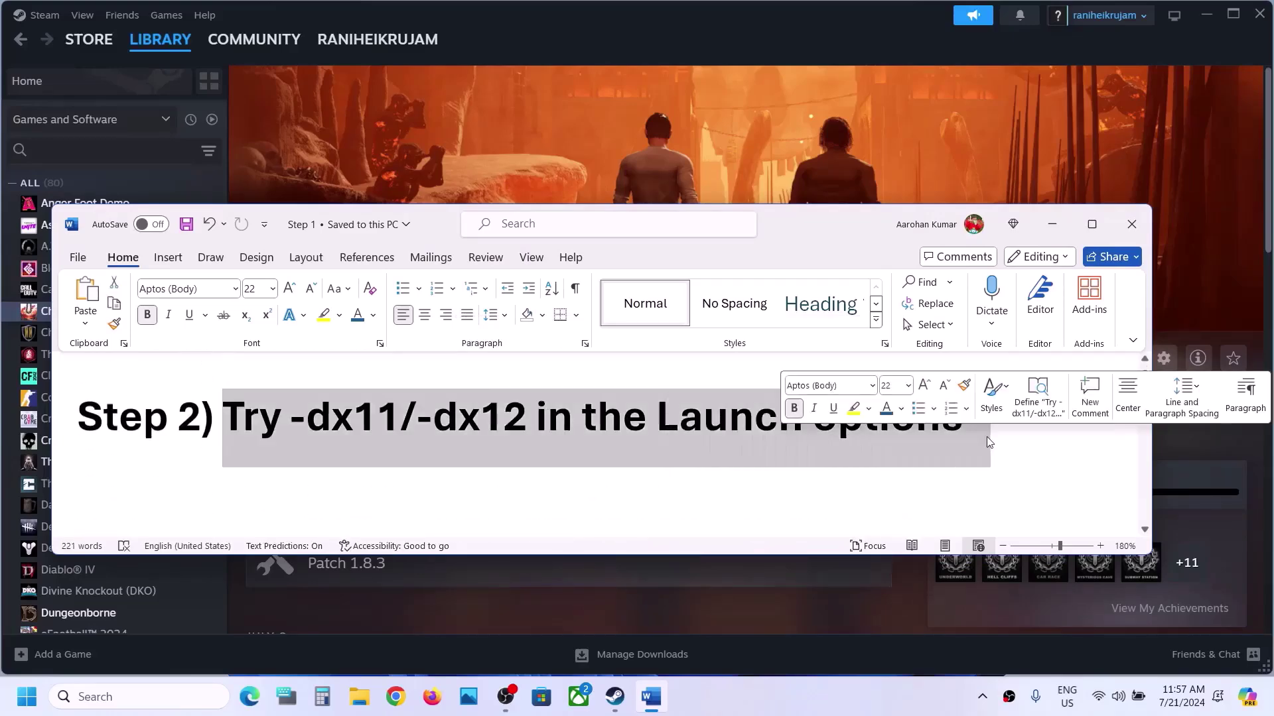
click(1051, 225)
Set the advanced launch options of Chained Together in Steam to -dx11 and close its properties
right_click(109, 321)
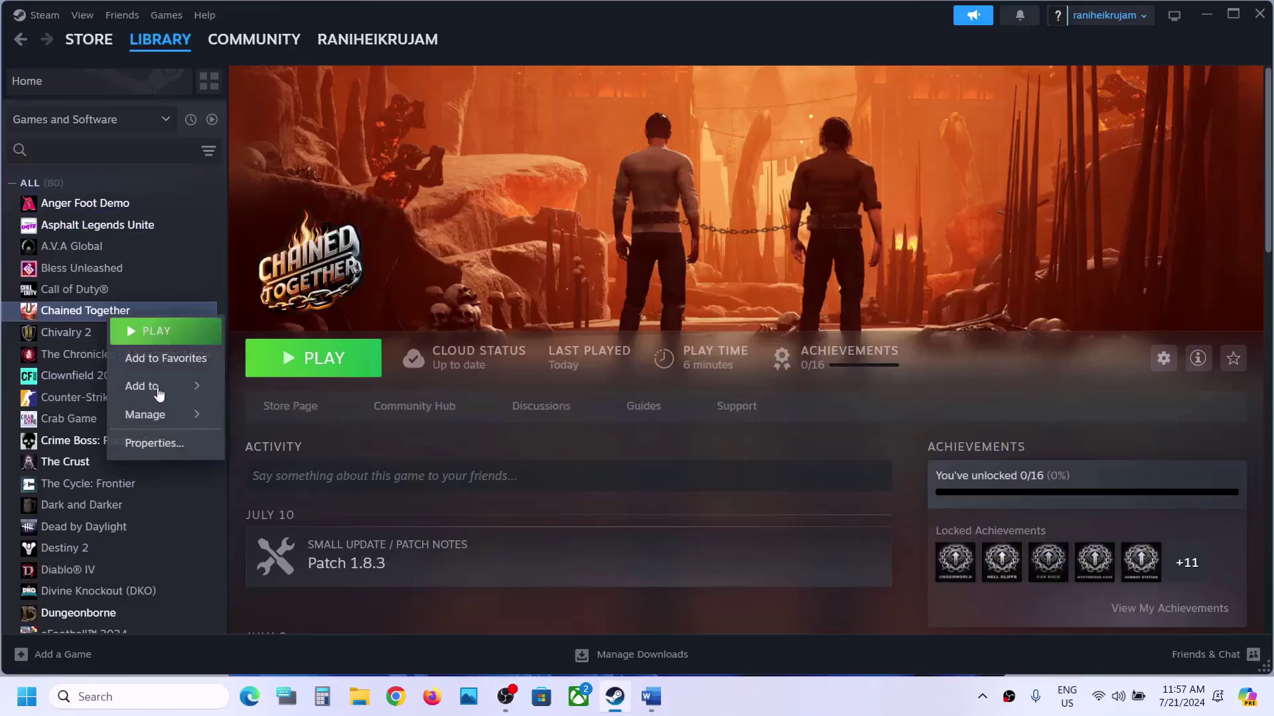
click(168, 450)
click(507, 462)
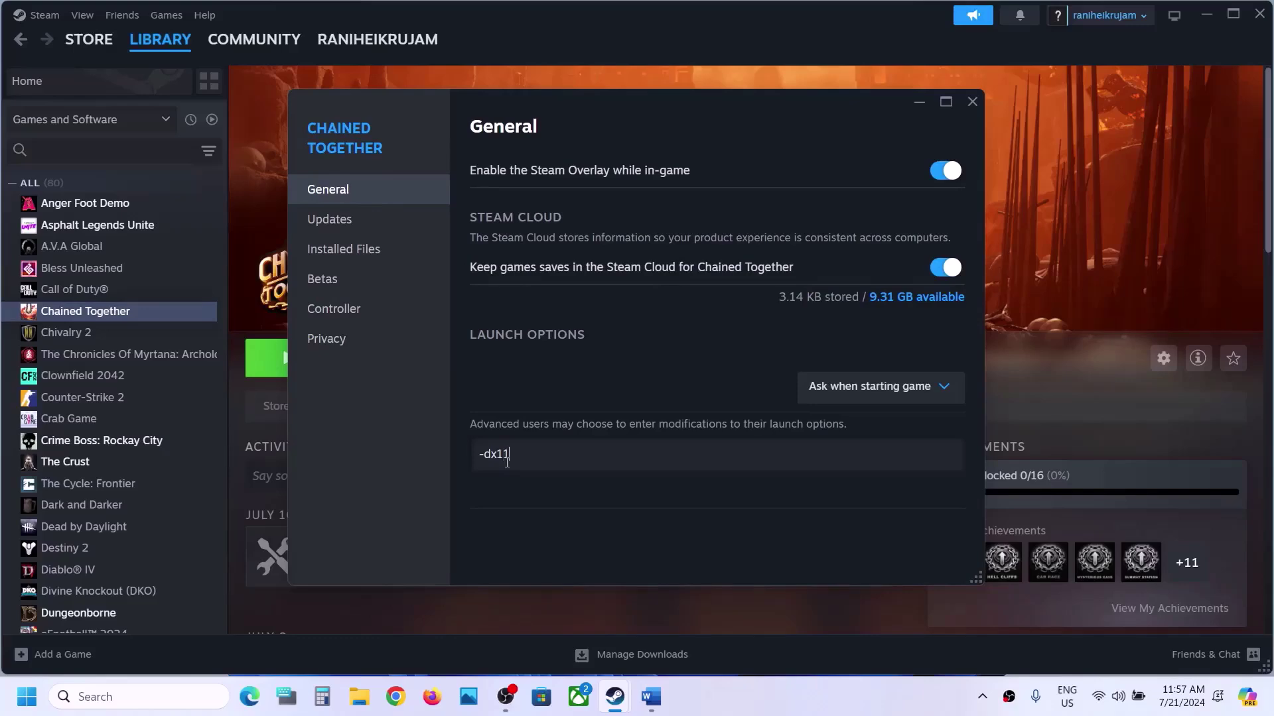
click(663, 546)
click(971, 101)
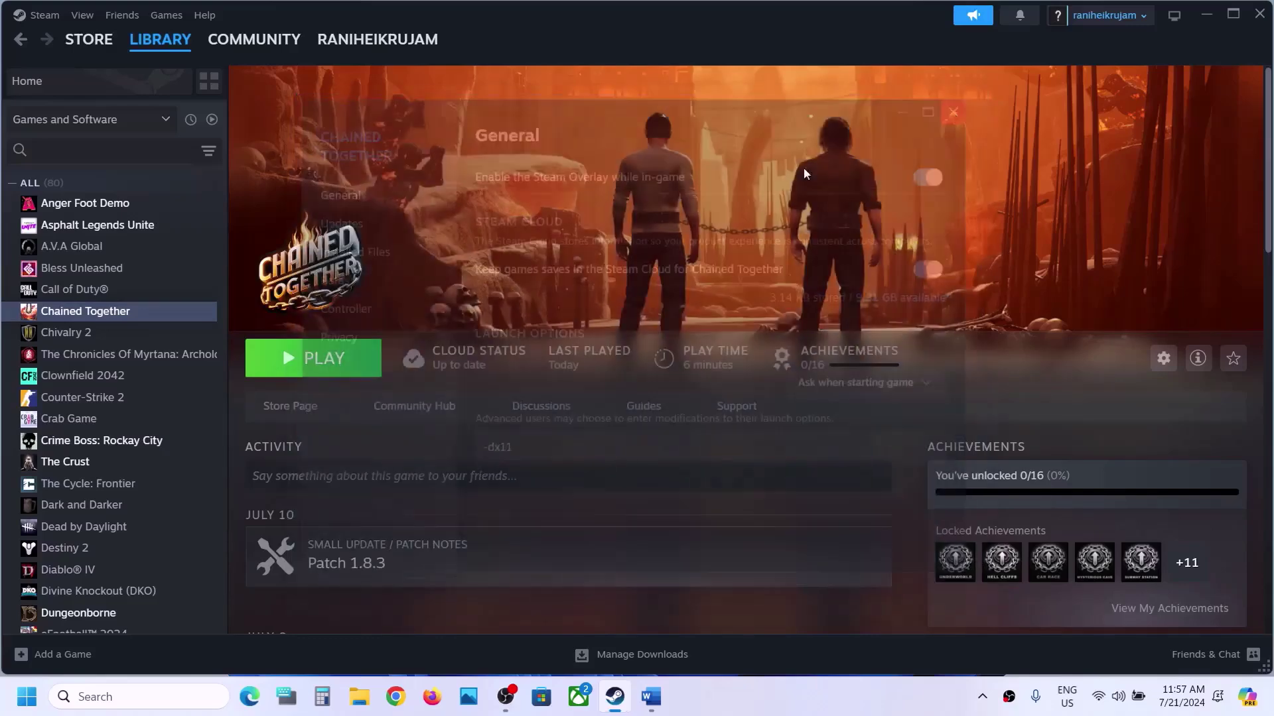
Replace the advanced launch options of Chained Together with -dx12 and close its properties
right_click(132, 317)
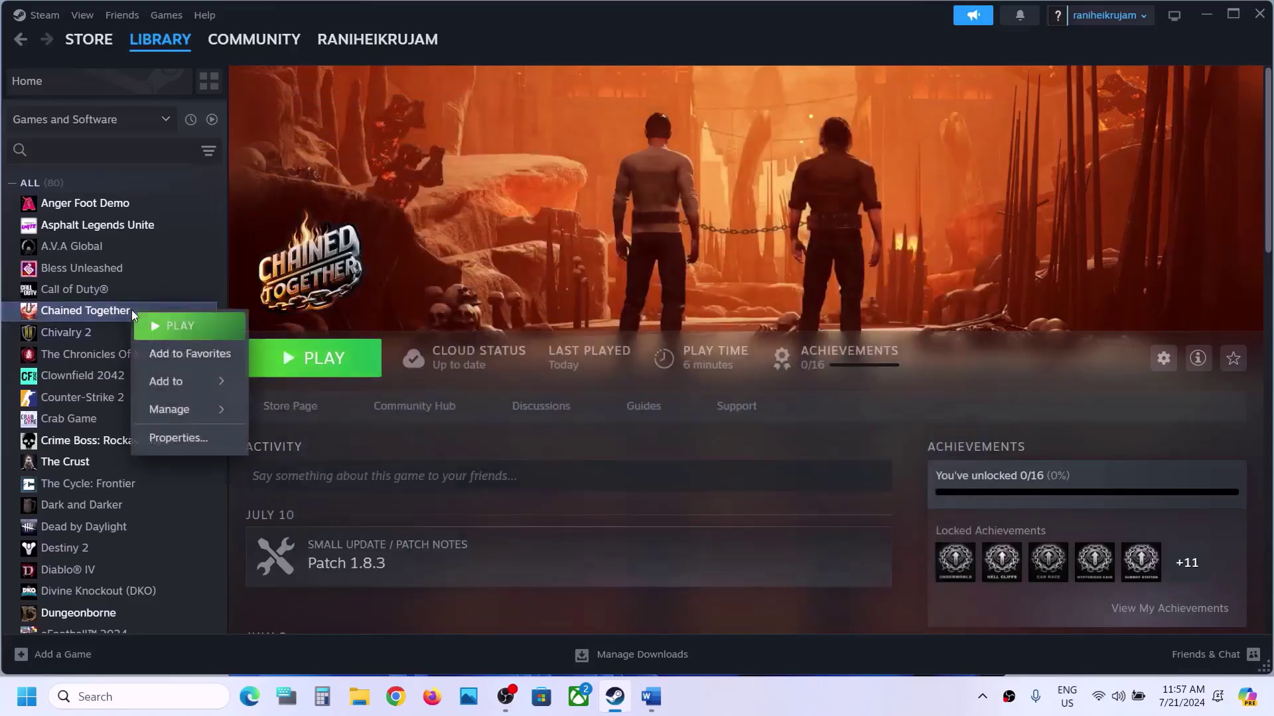
click(169, 435)
drag(511, 455, 435, 460)
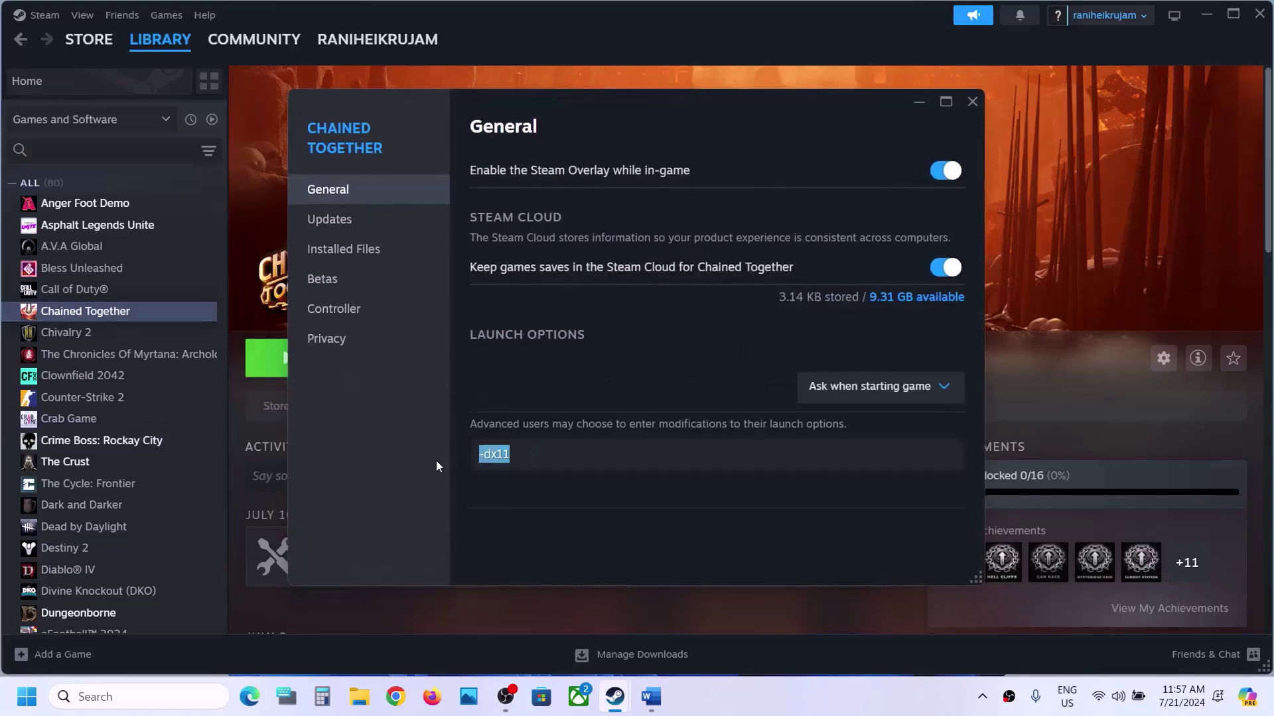
text(-dx12)
click(547, 487)
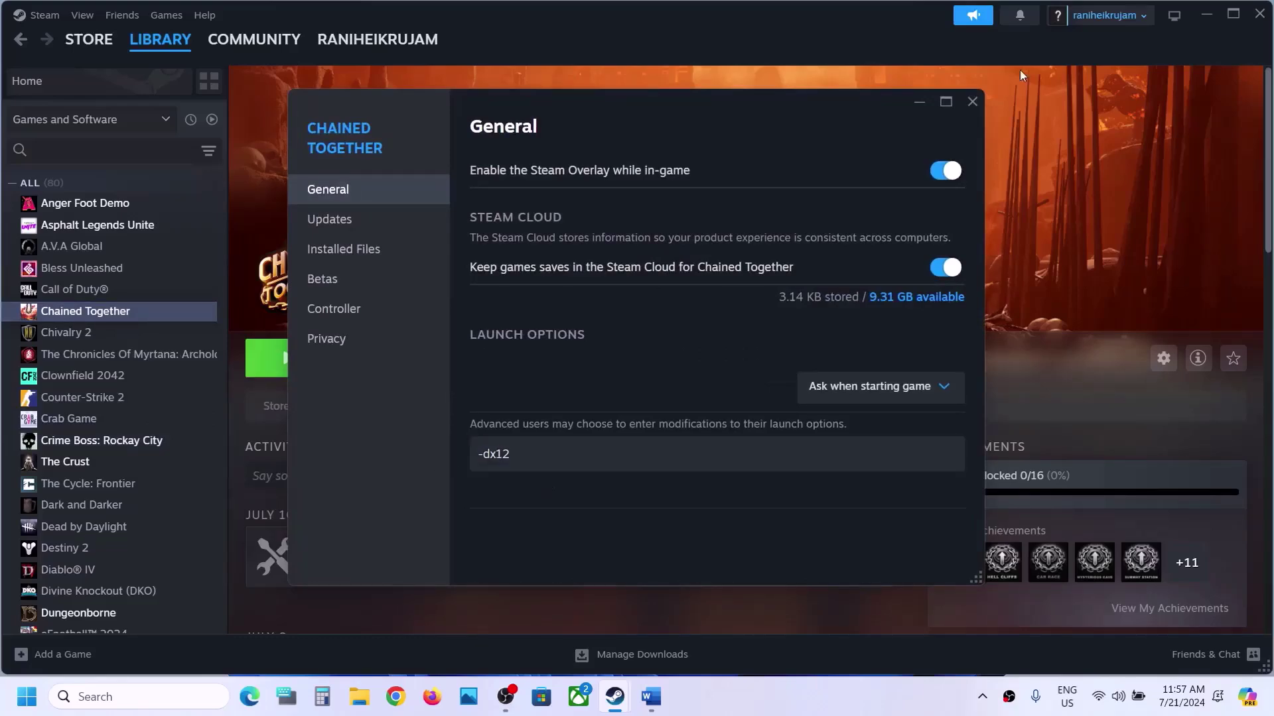
click(972, 101)
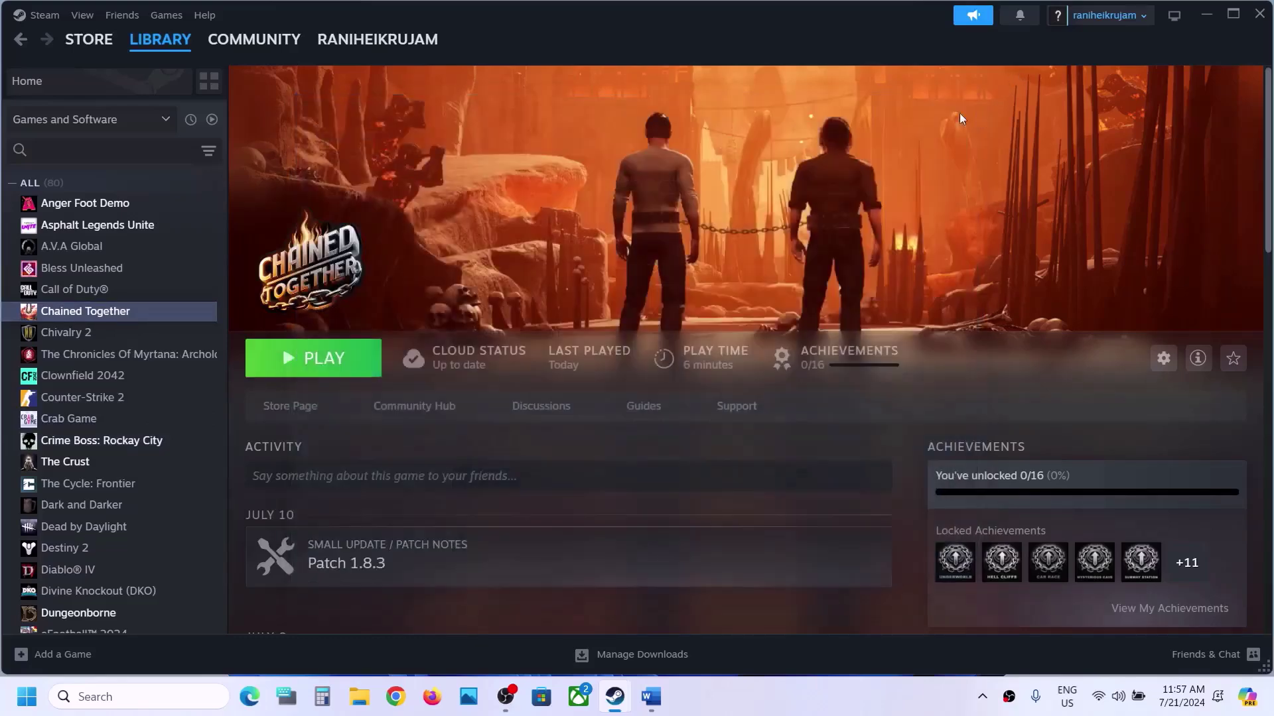
Clear the advanced launch options of Chained Together and close its properties
right_click(86, 319)
click(128, 440)
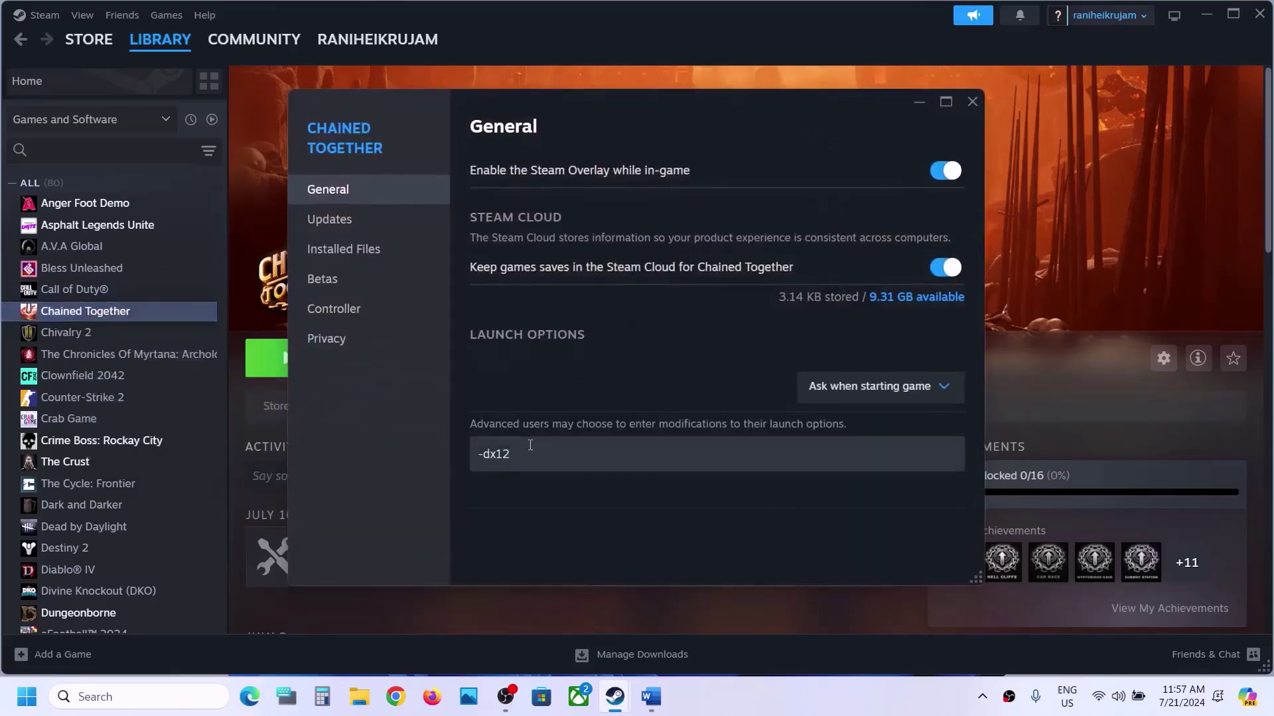
drag(530, 445, 410, 463)
key(BackSpace)
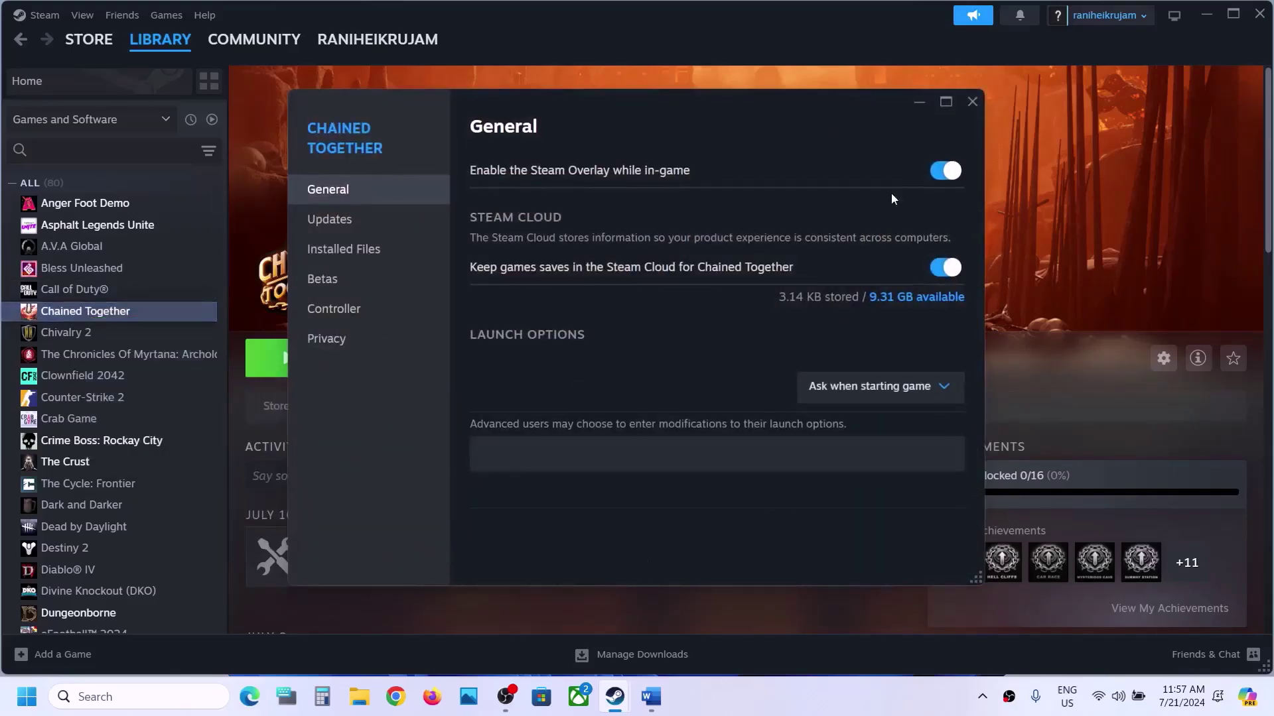
click(969, 103)
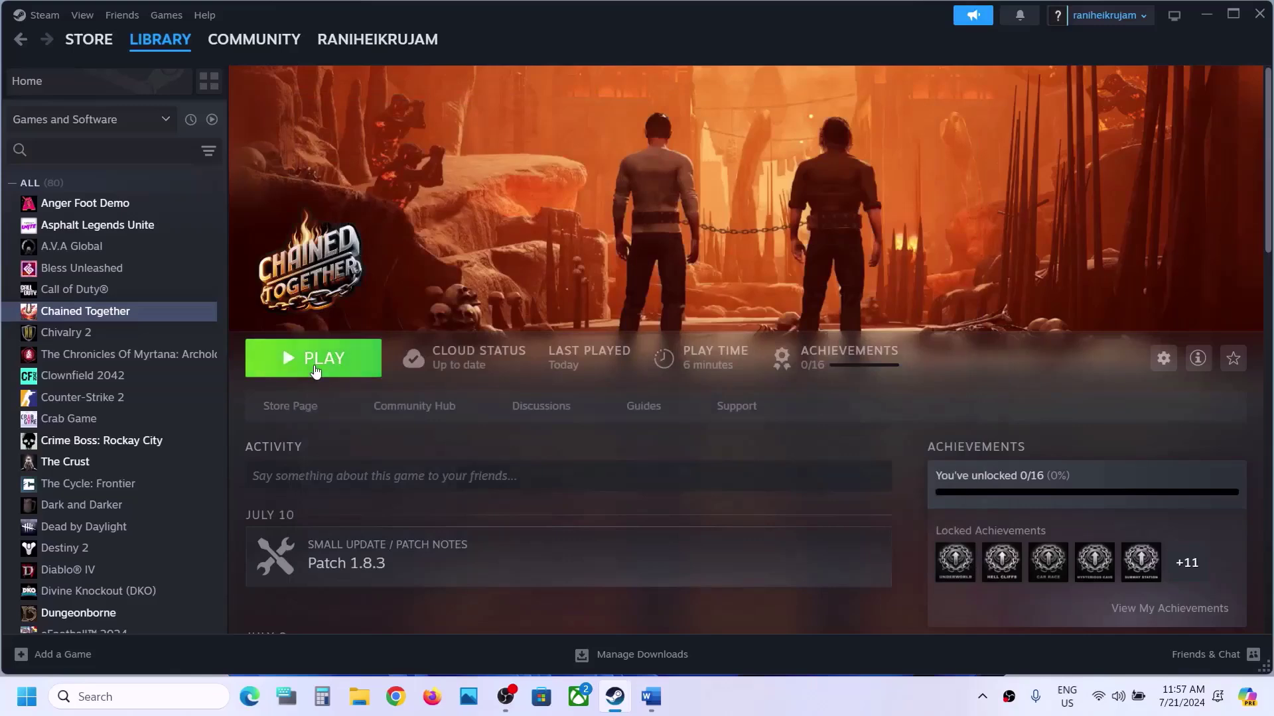
Start launching Chained Together, choose the DirectX 12 launch option, and cancel the launch
click(313, 371)
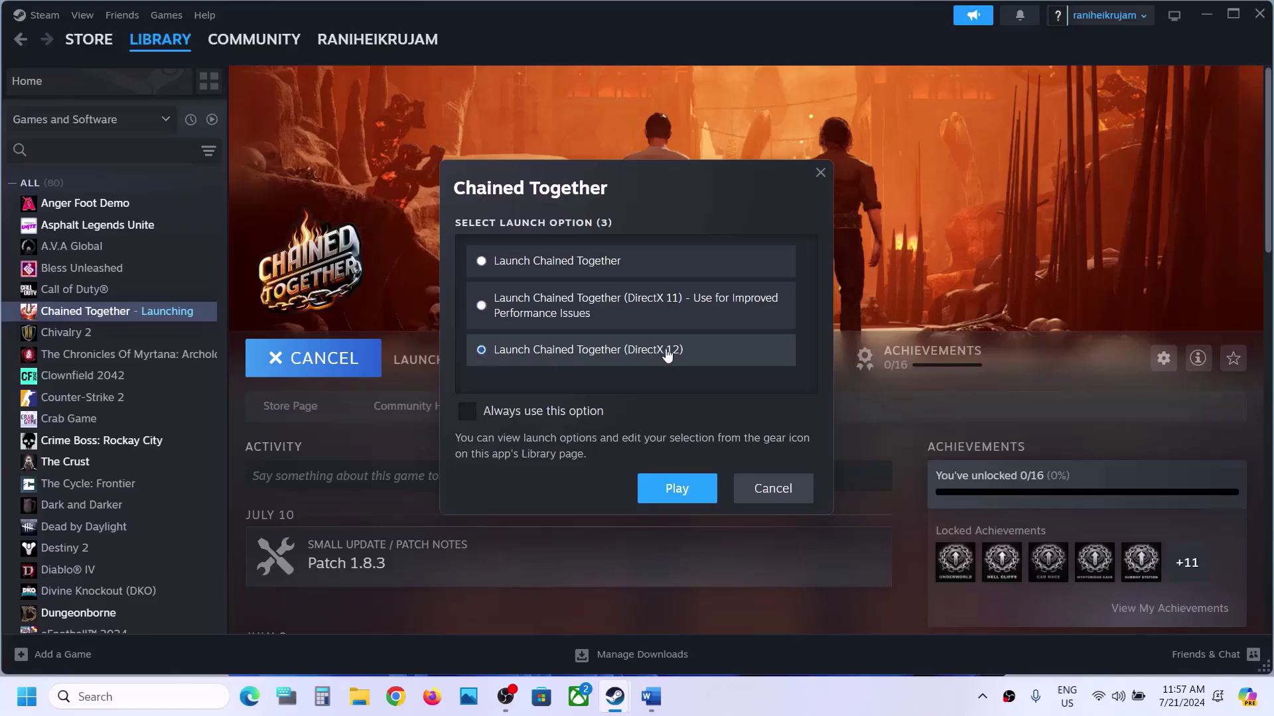
click(773, 489)
Return to the Word document, maximize it, and read the Step 3 advice on unplugging the racing wheel and external devices
click(651, 696)
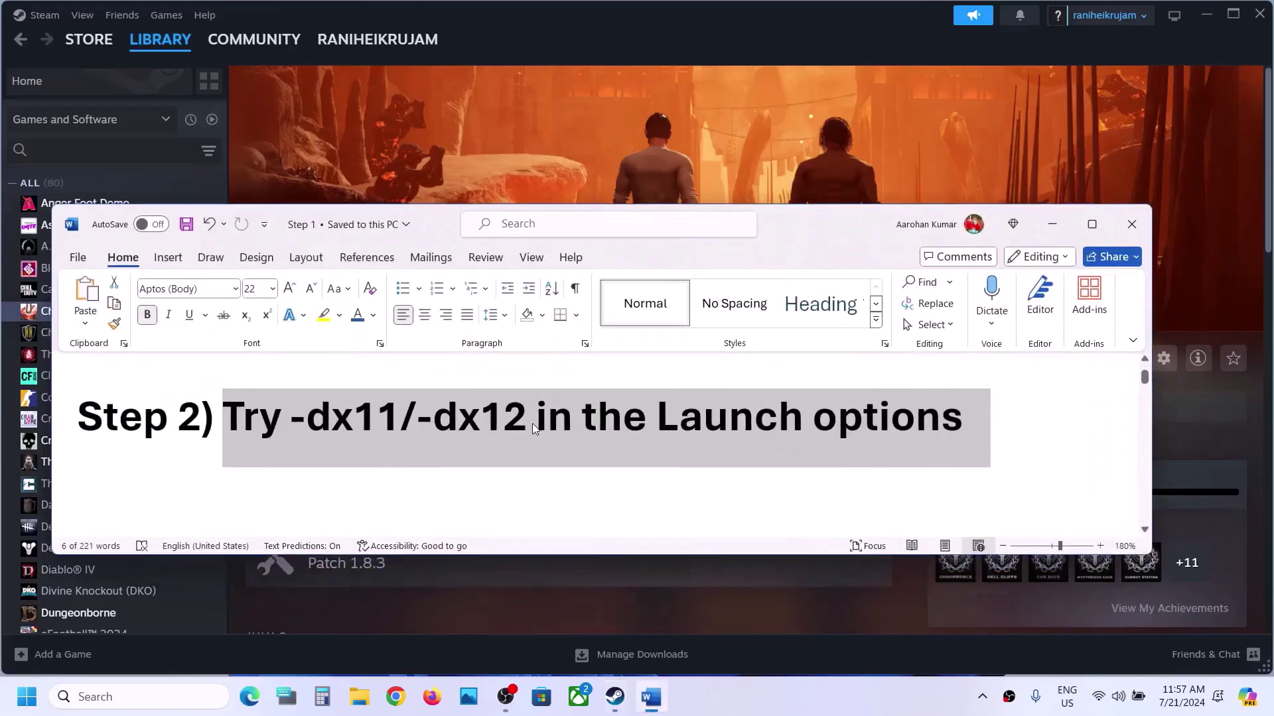
scroll(534, 424, down, 4)
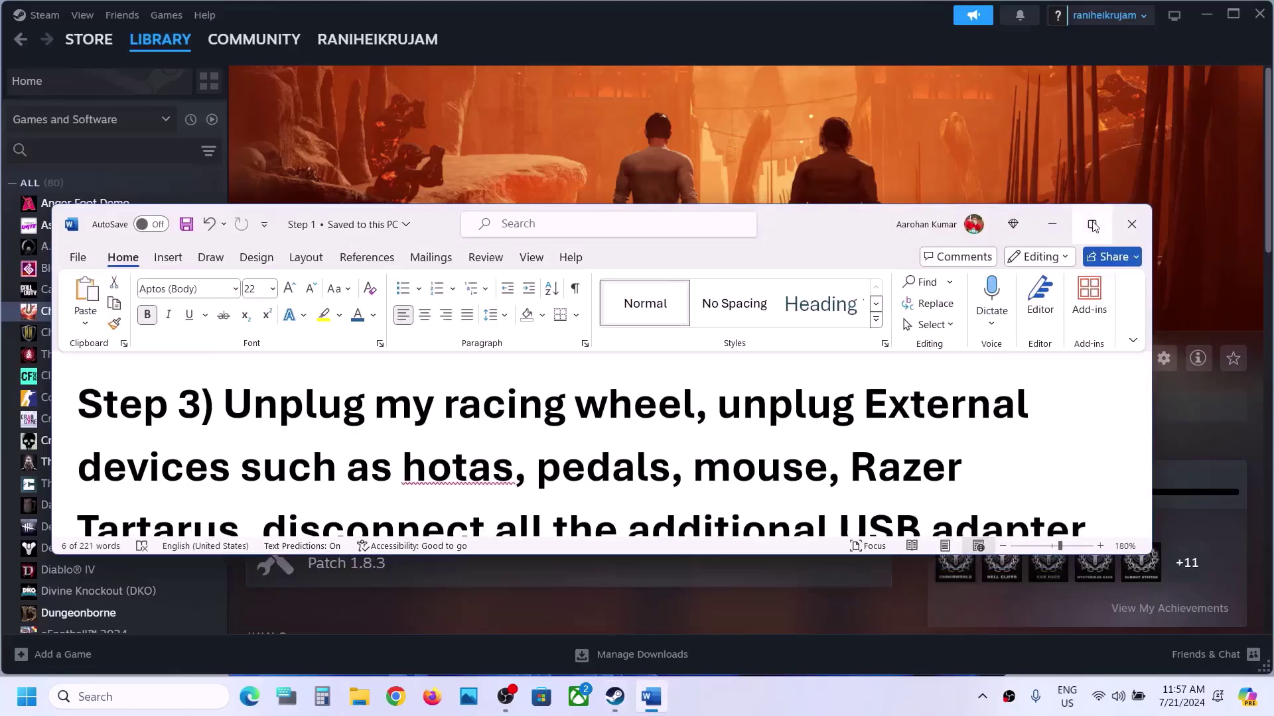
click(1092, 224)
scroll(454, 412, up, 4)
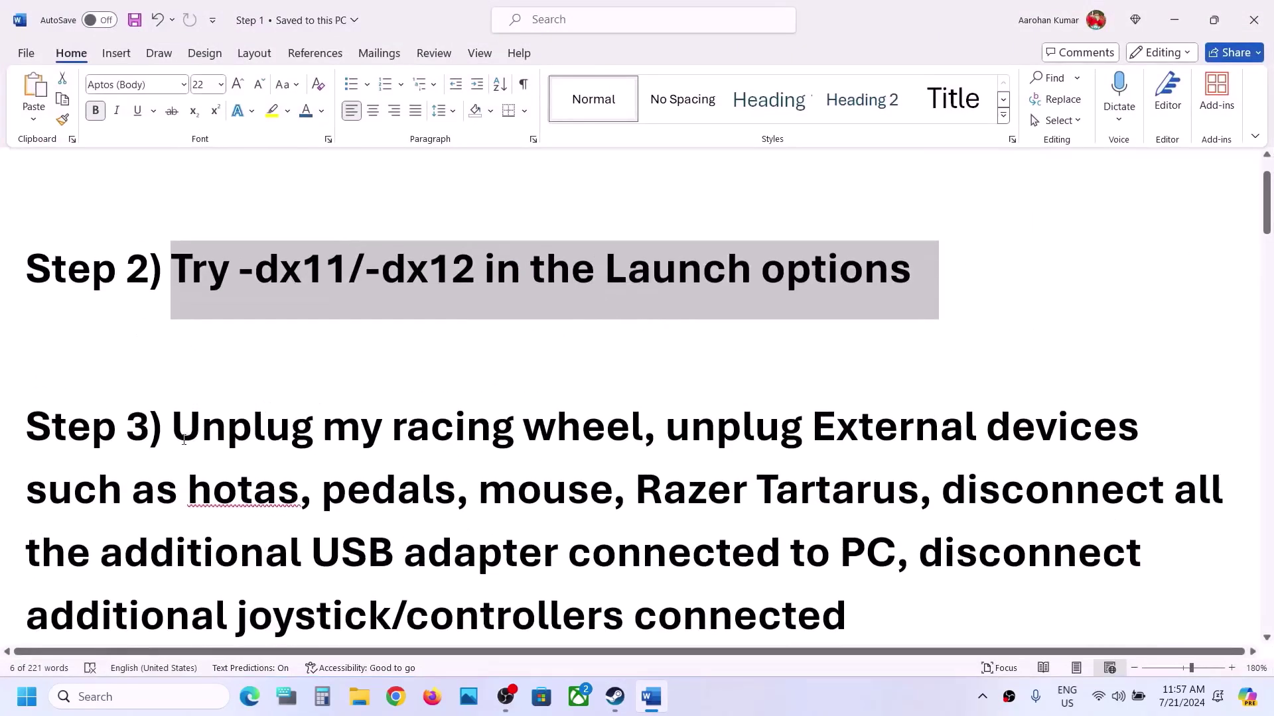
drag(184, 440, 640, 435)
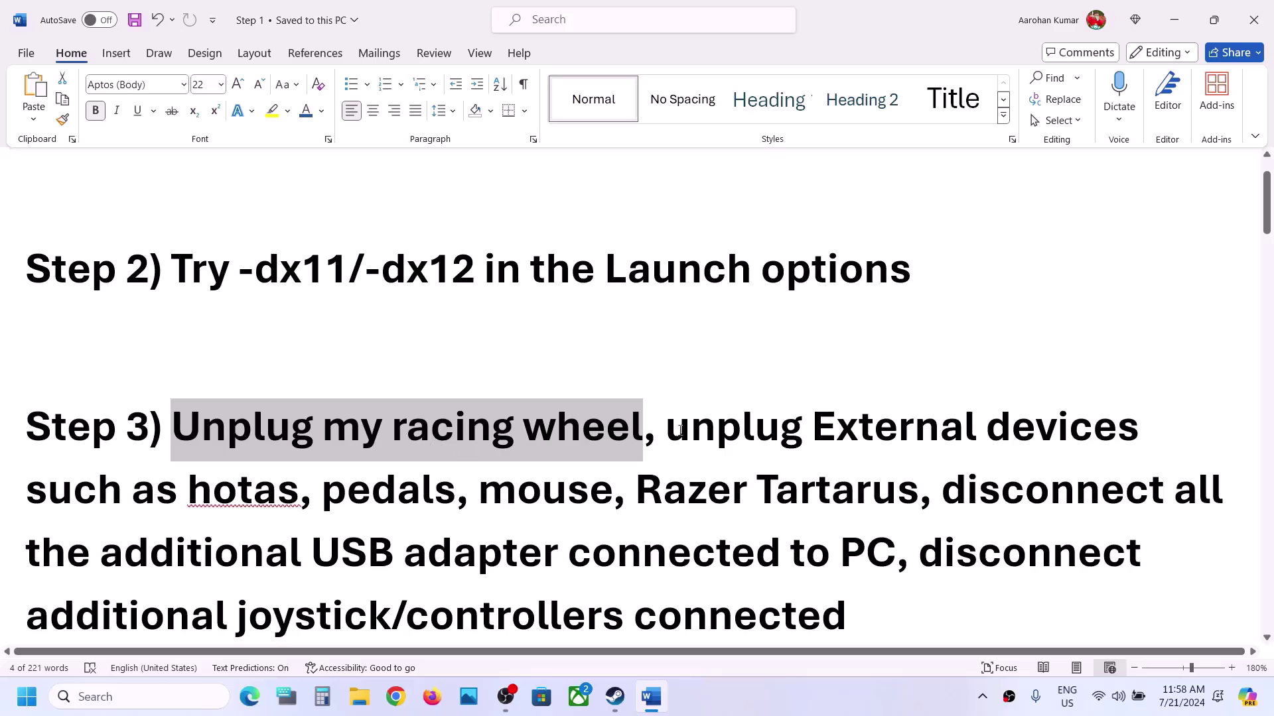
drag(667, 430, 611, 491)
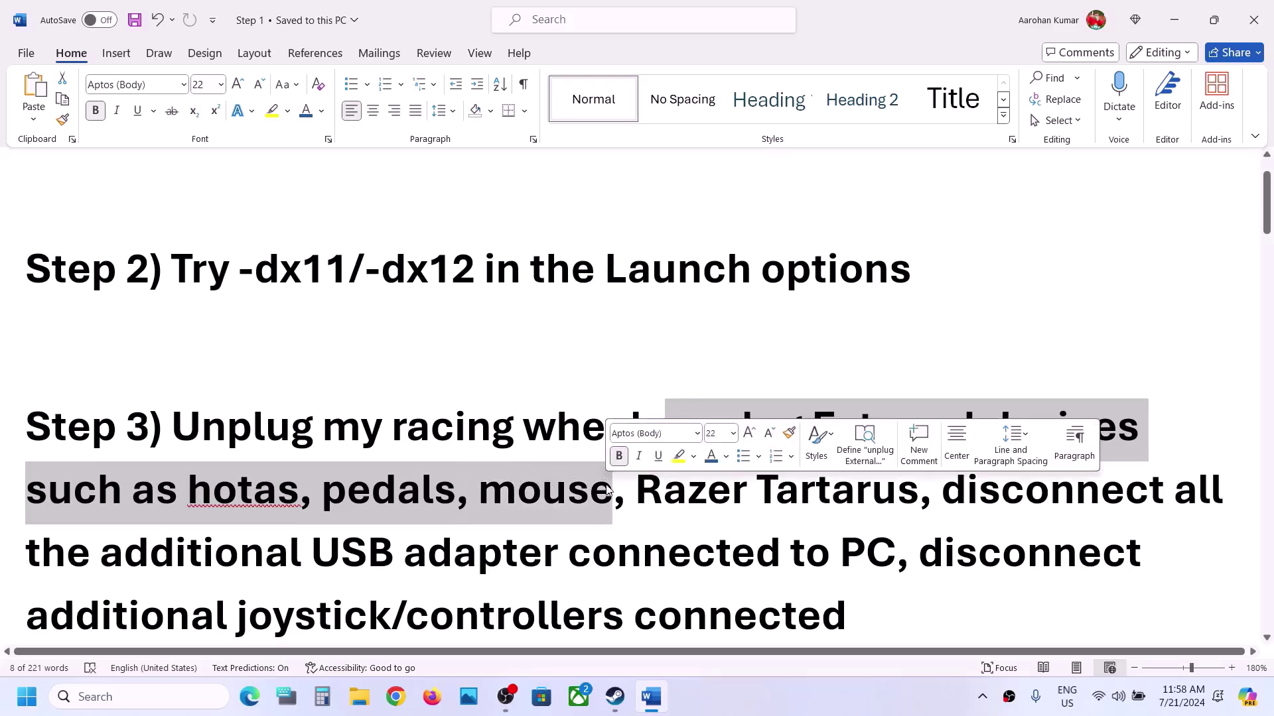
Delete "mouse" and its extra comma from the list of external devices in Step 3
scroll(631, 345, down, 3)
click(625, 273)
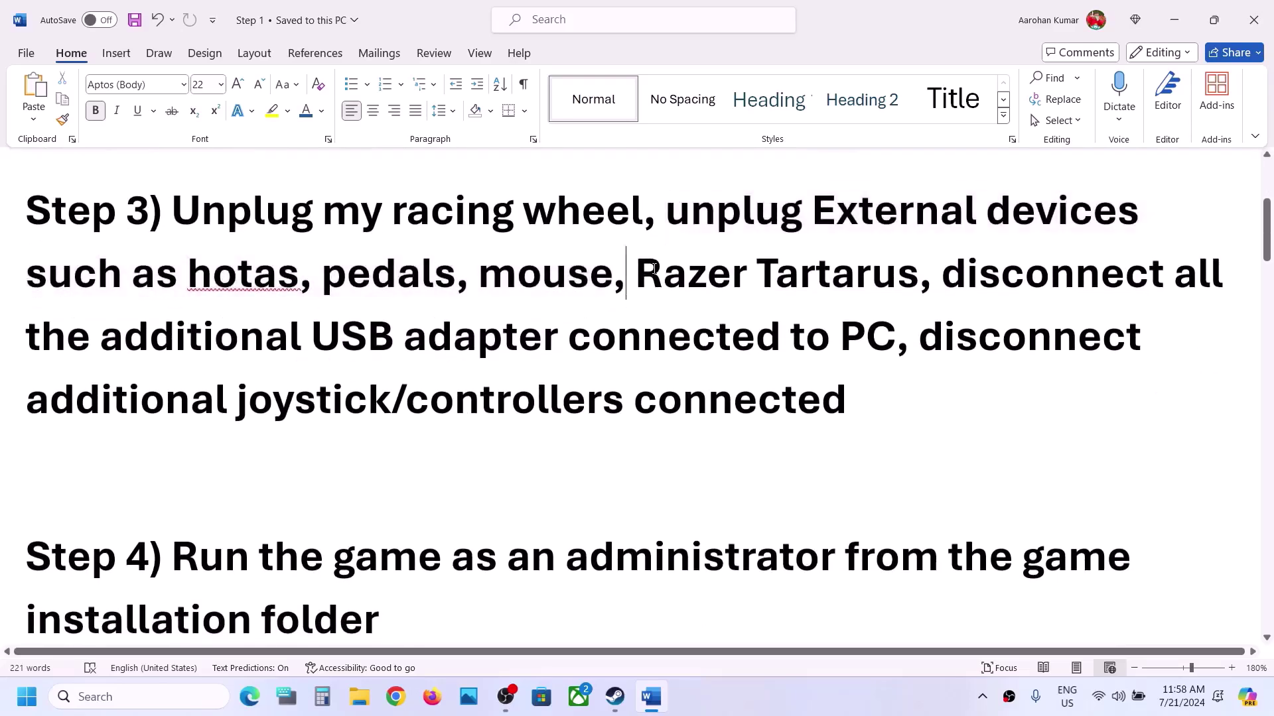
scroll(637, 272, up, 2)
drag(481, 395, 612, 396)
key(BackSpace)
key(BackSpace)
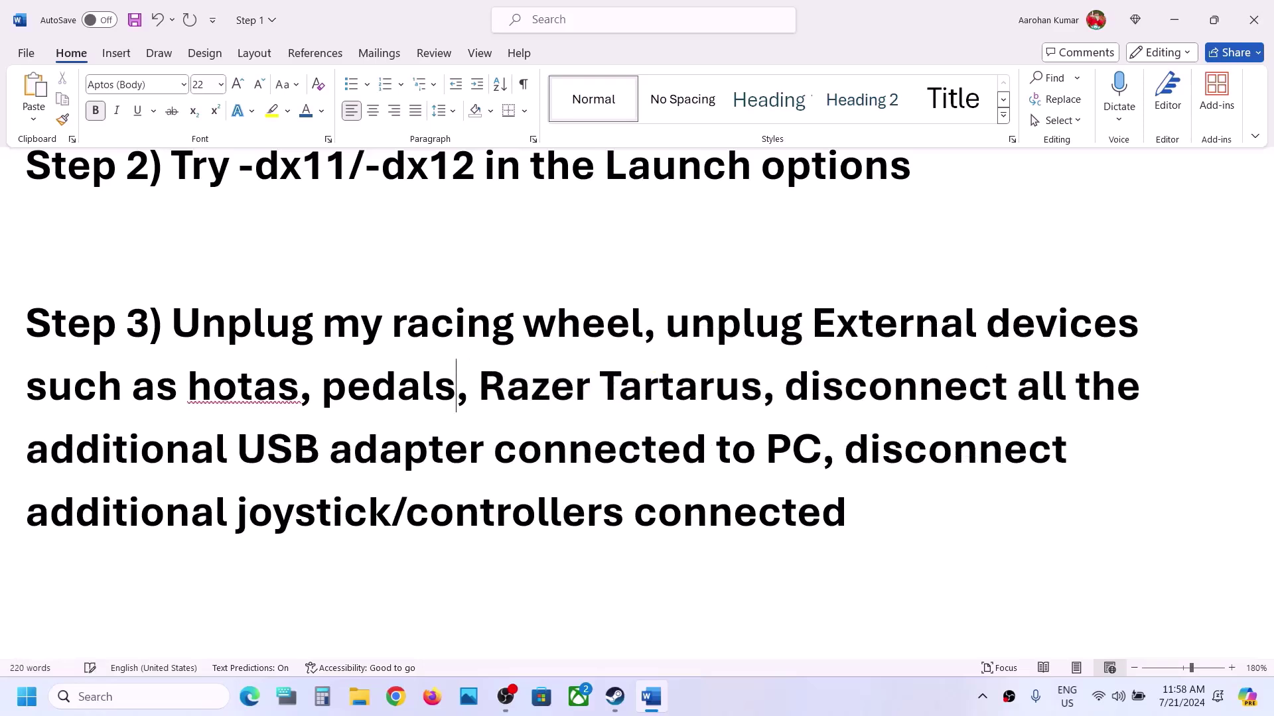
Read the rest of Step 3 on disconnecting USB adapters and controllers, and Step 4 on running the game as administrator
drag(711, 320, 436, 458)
click(436, 458)
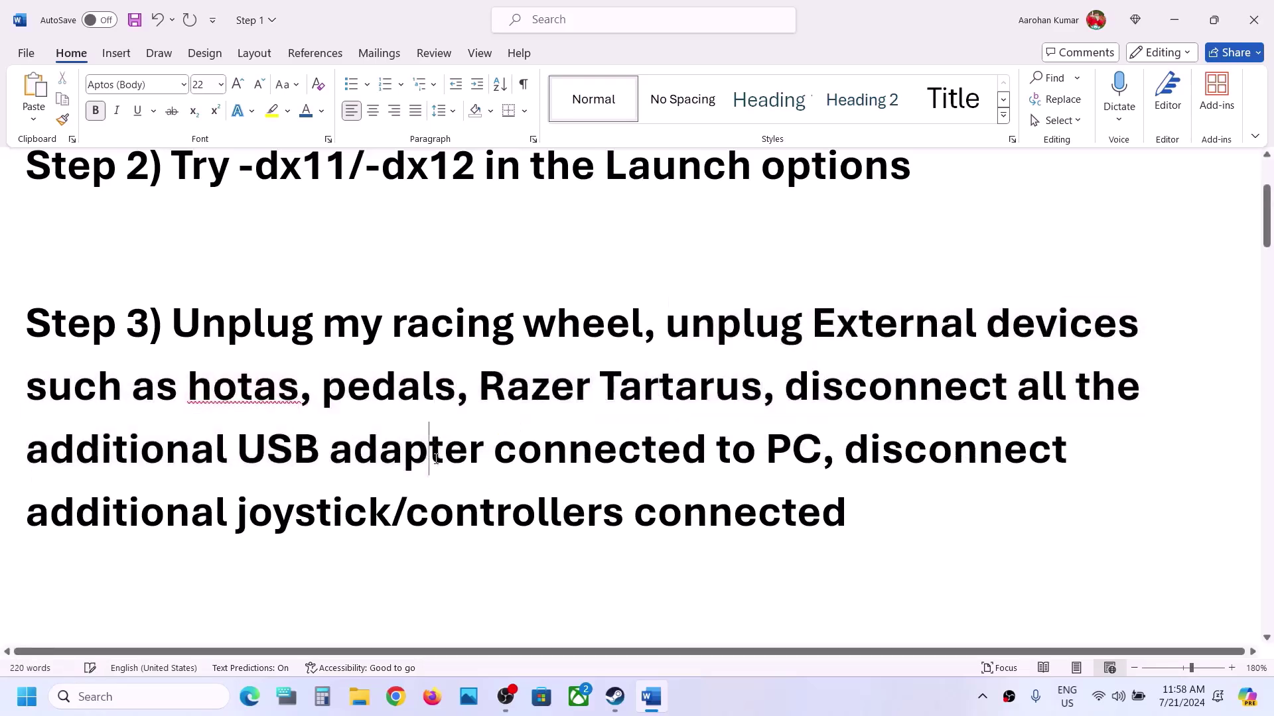
drag(137, 446, 676, 456)
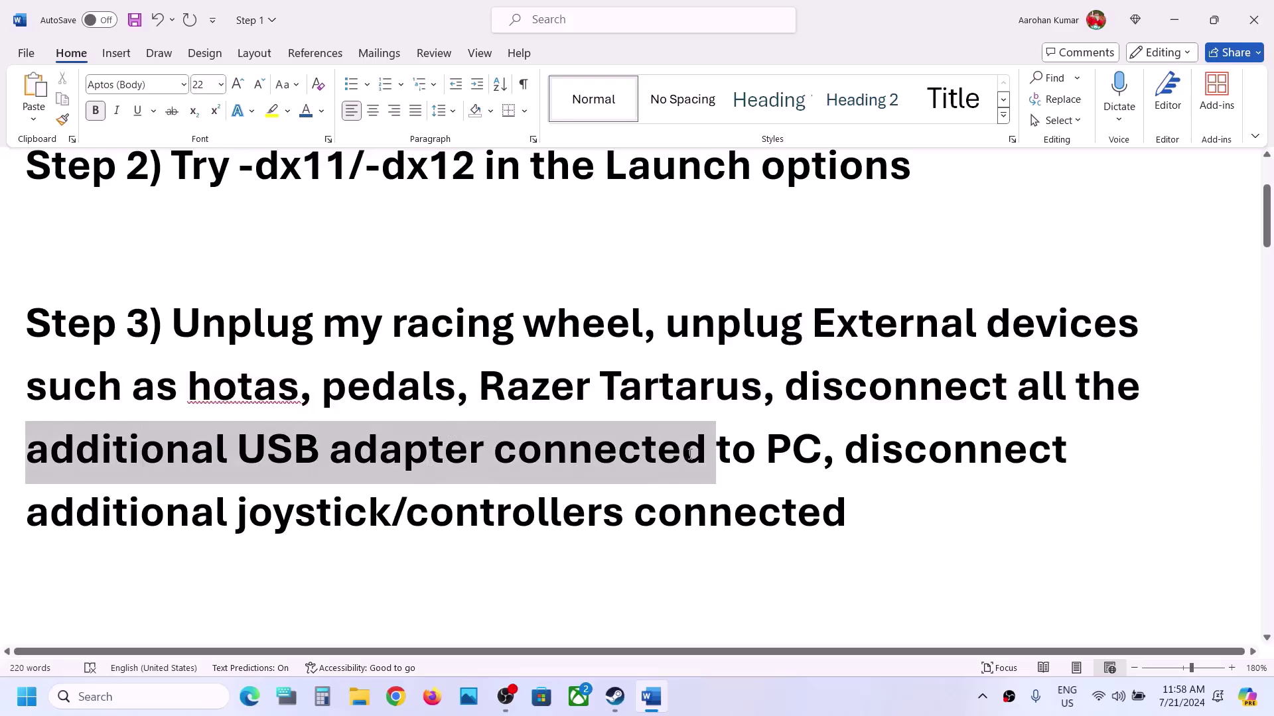
click(766, 451)
drag(849, 451, 814, 510)
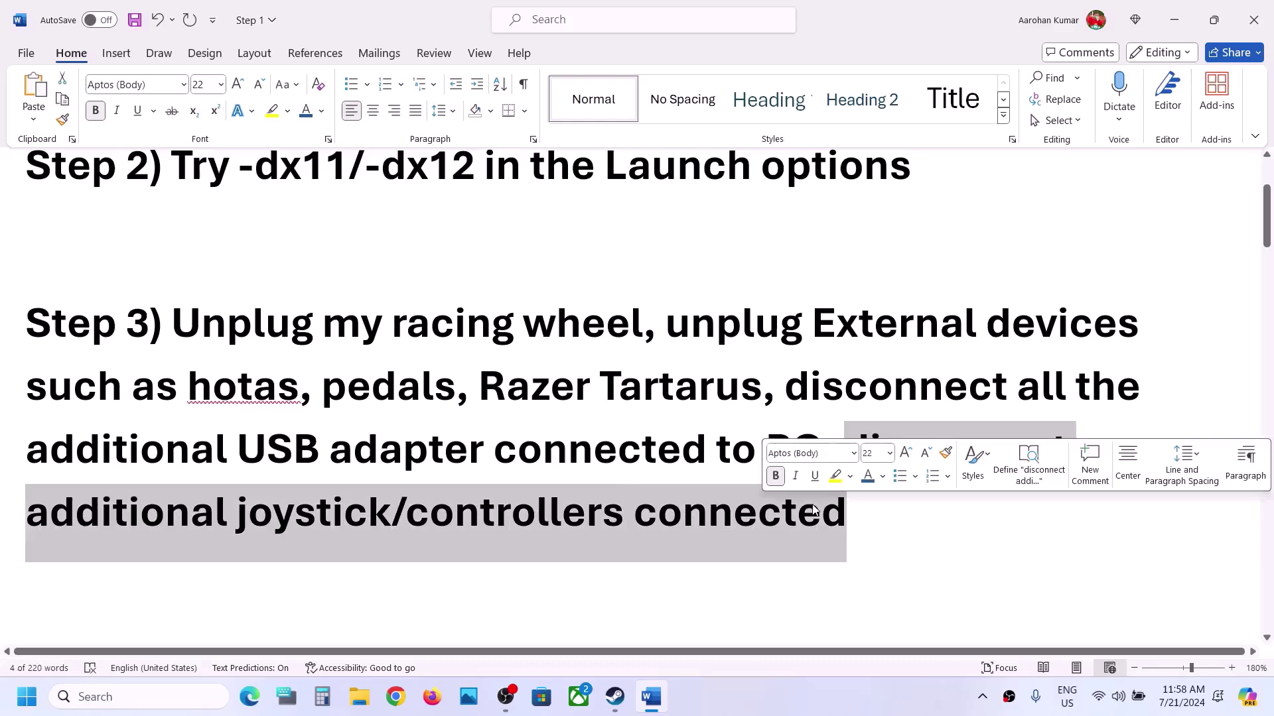
click(520, 499)
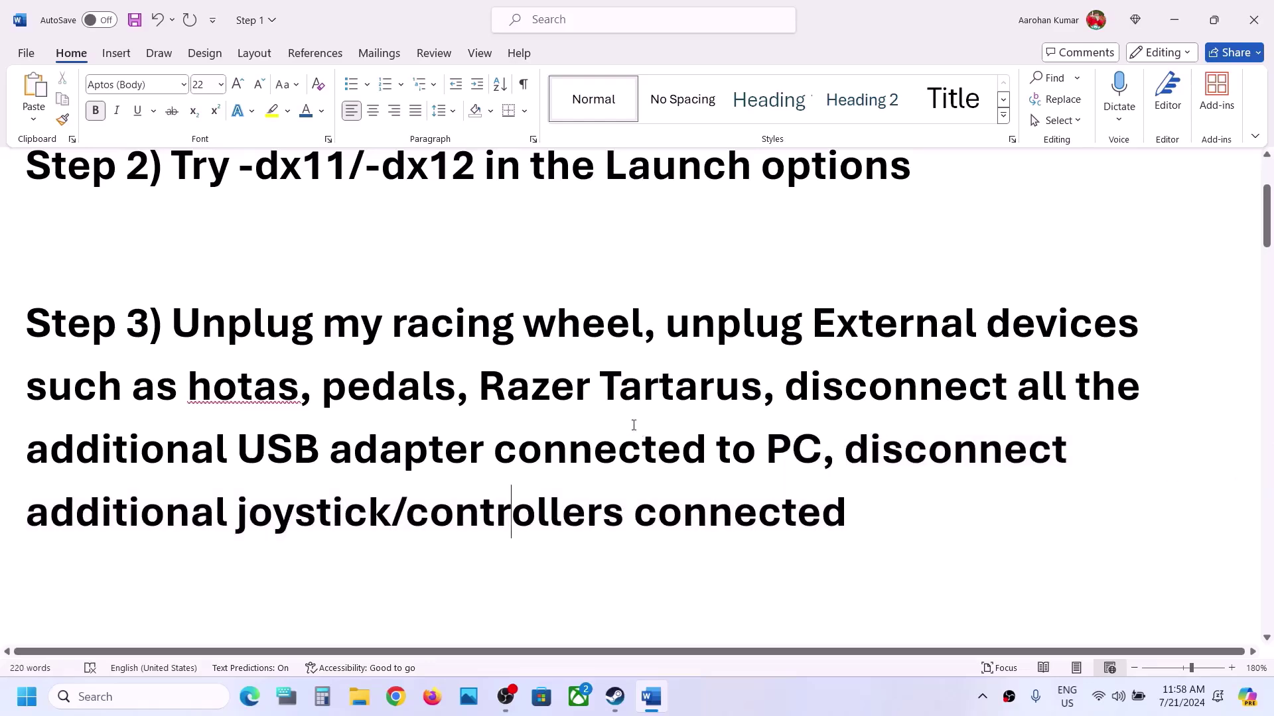
scroll(527, 401, down, 3)
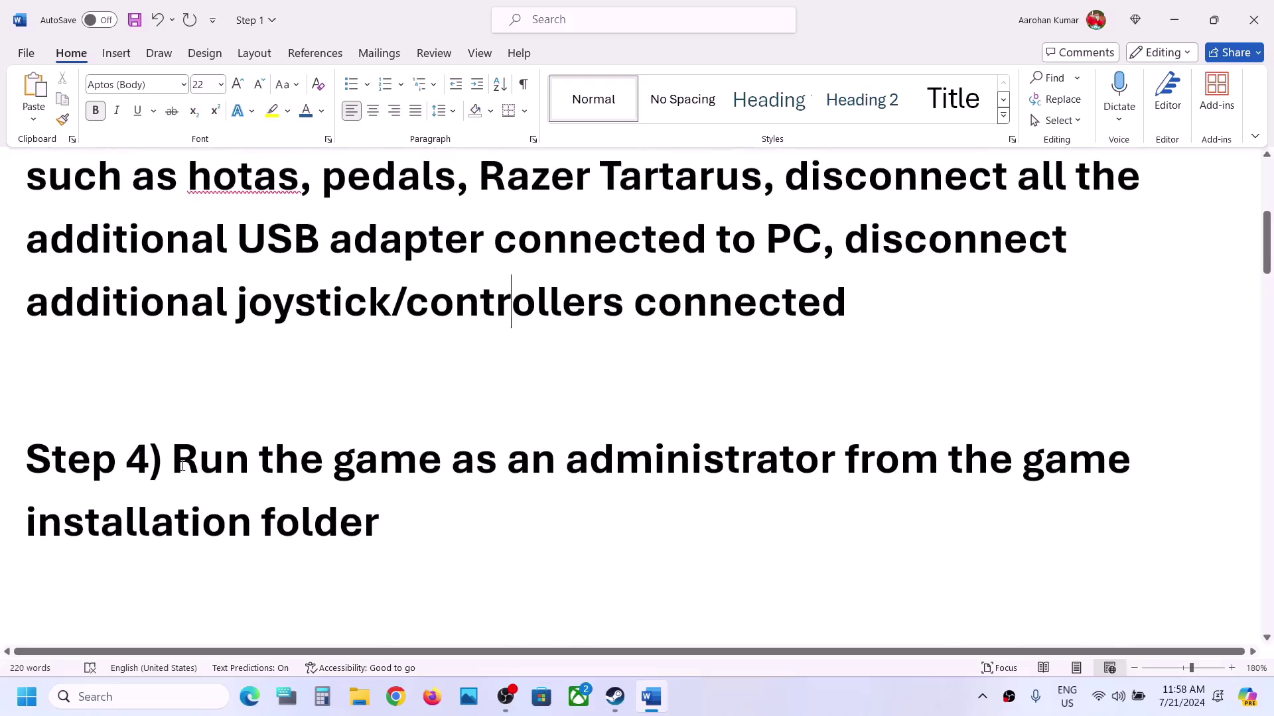
drag(198, 463, 489, 515)
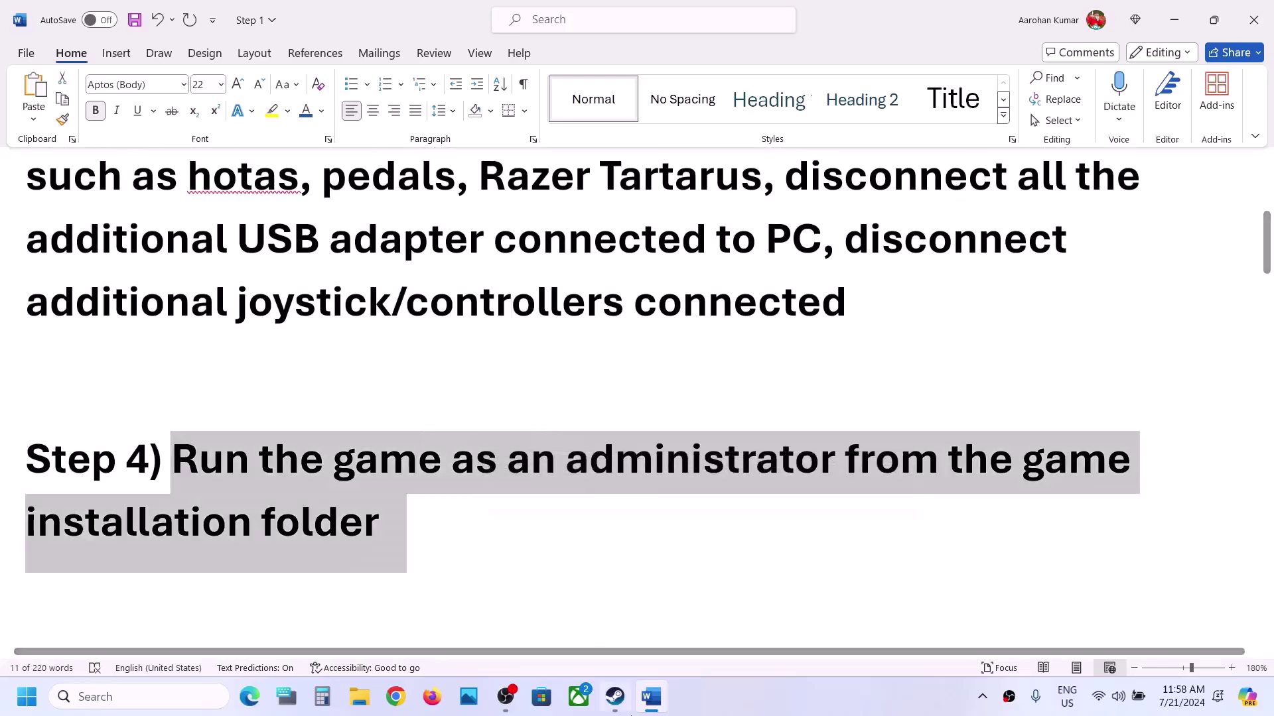
Switch to Steam and browse the local files of Chained Together
click(614, 697)
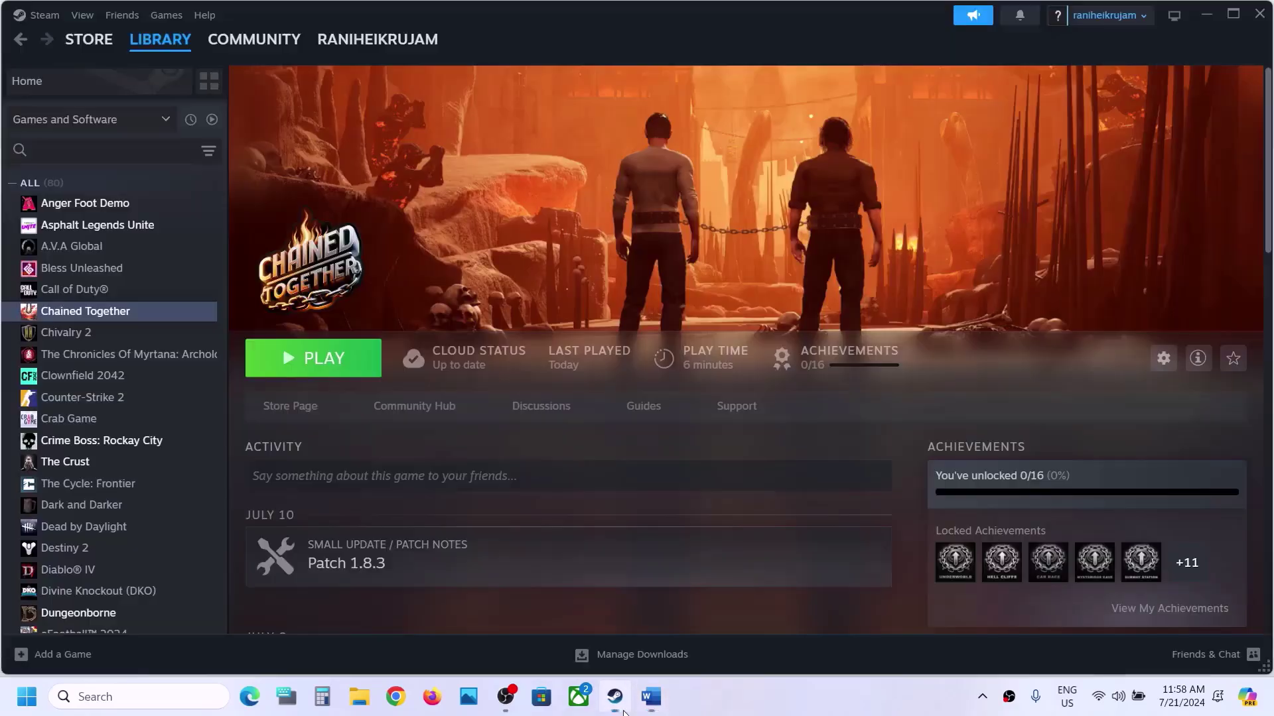
right_click(137, 315)
mouse_move(176, 410)
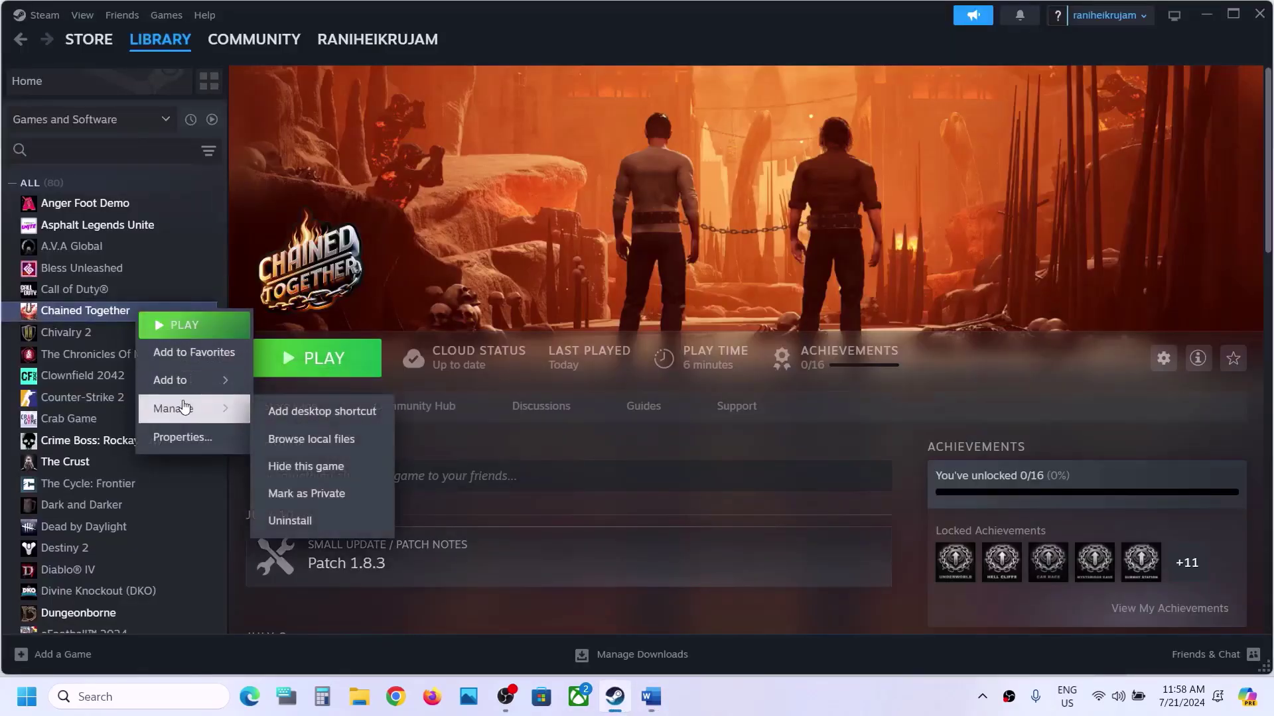
click(310, 439)
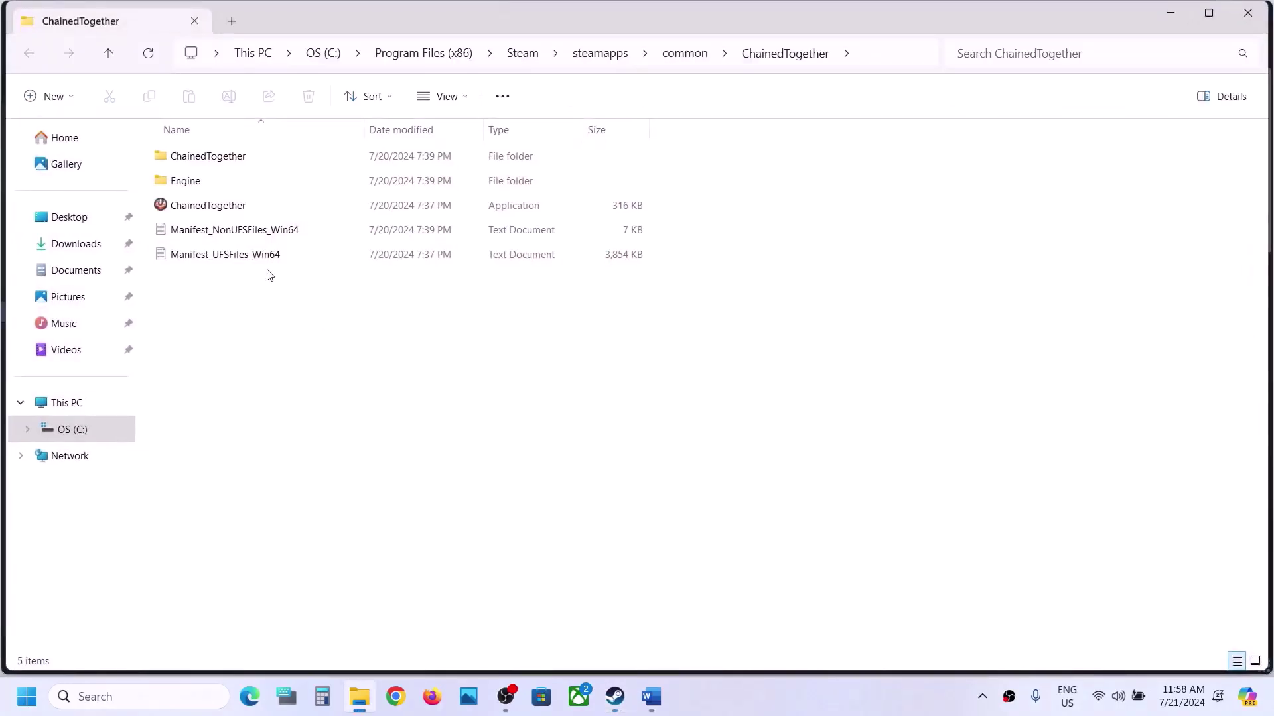
Open the ChainedTogether\Binaries\Win64 subfolder and select the ChainedTogether-Win64-Shipping application
click(215, 159)
double_click(240, 165)
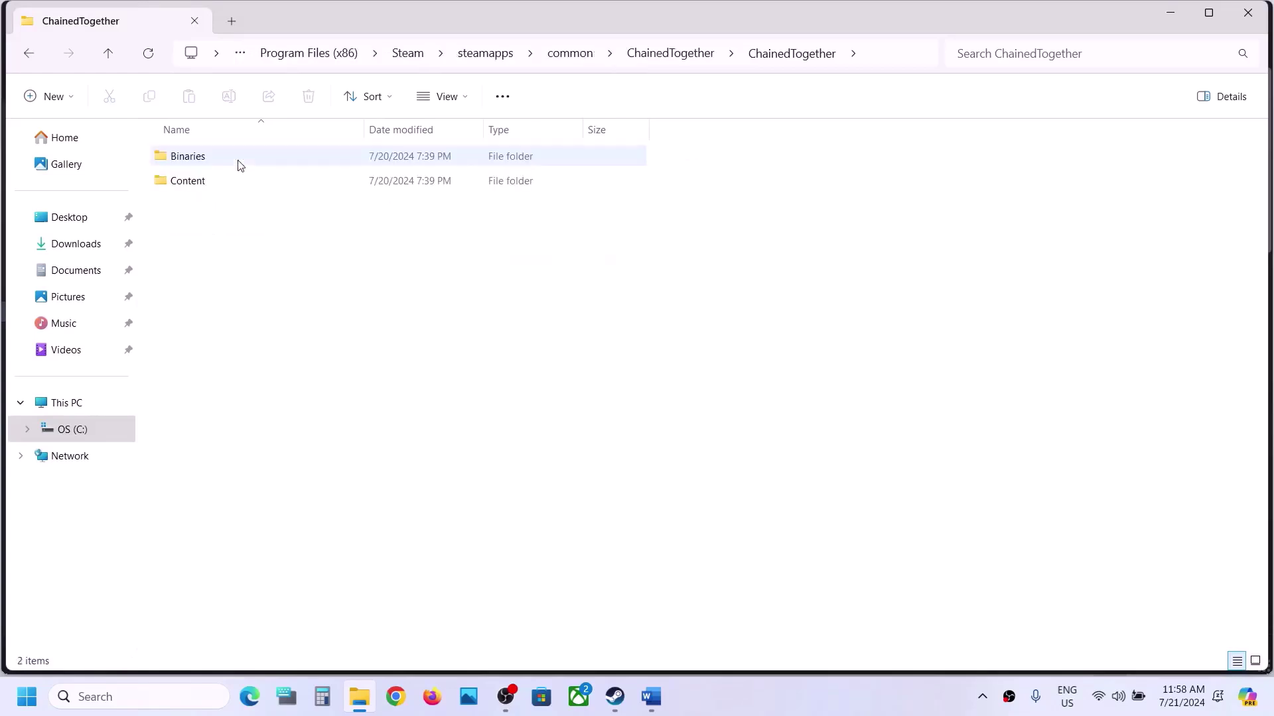
click(220, 165)
double_click(220, 164)
click(237, 154)
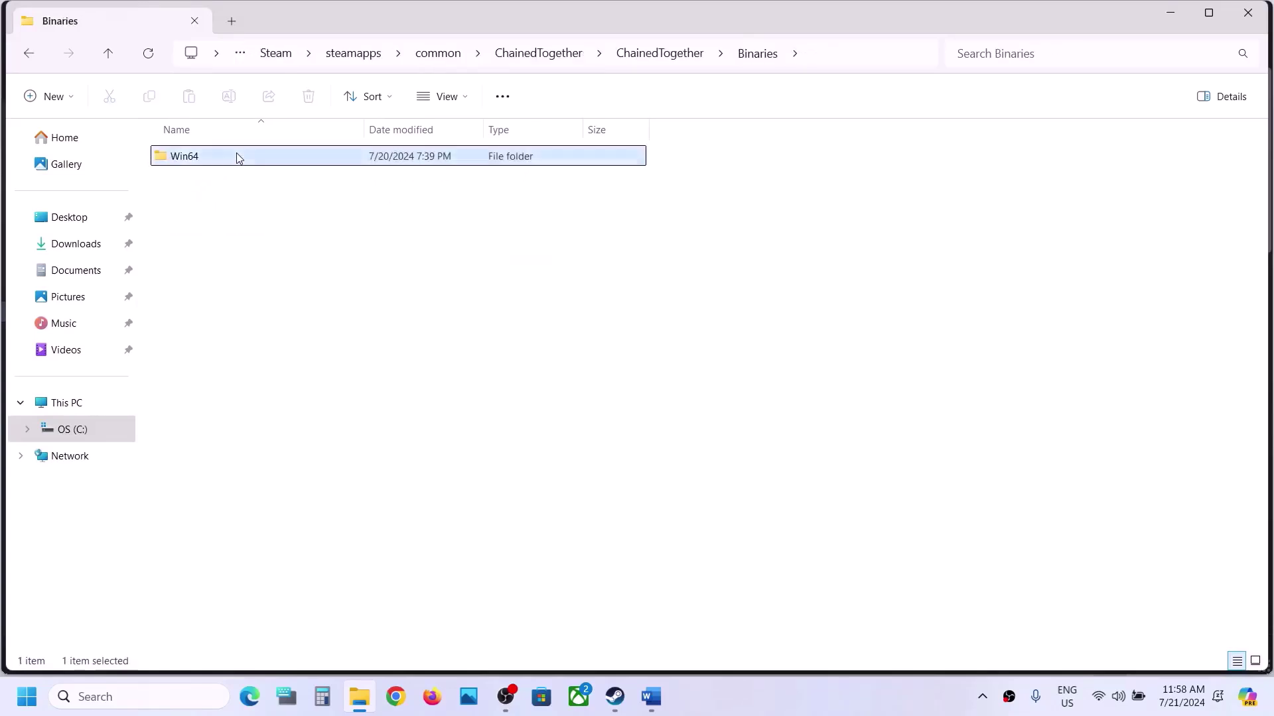
double_click(237, 157)
scroll(292, 327, down, 14)
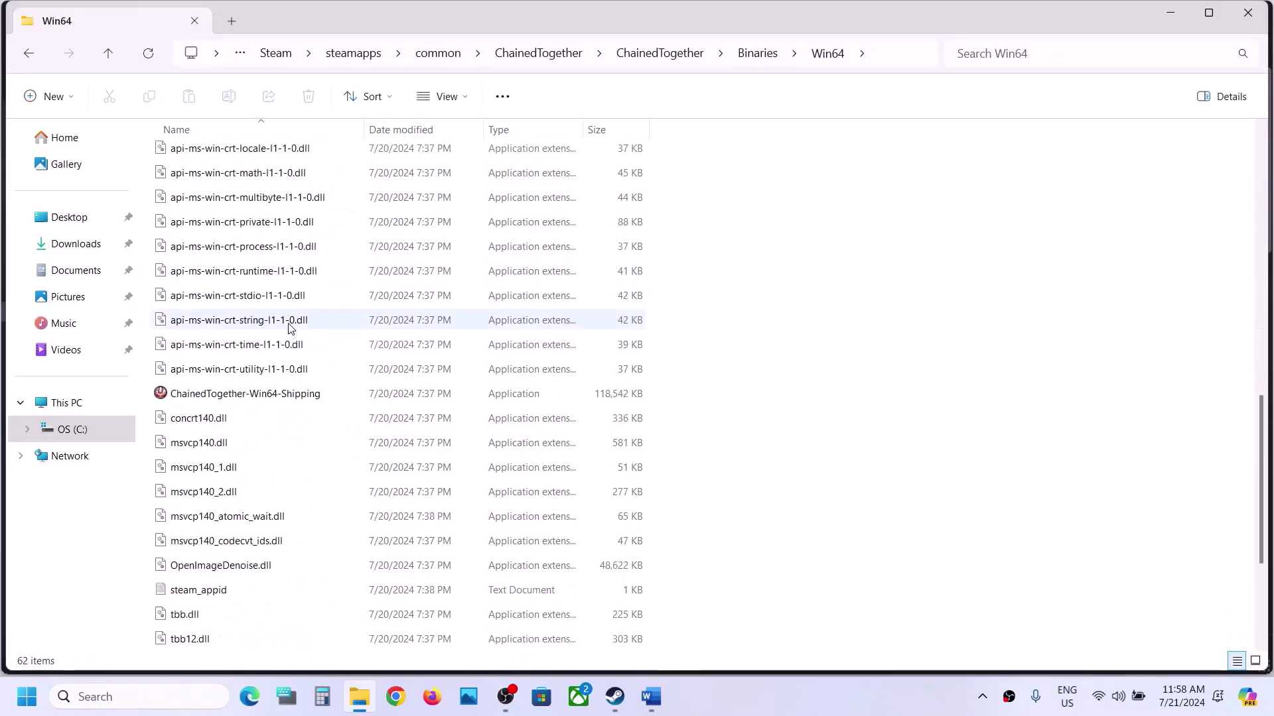
click(206, 282)
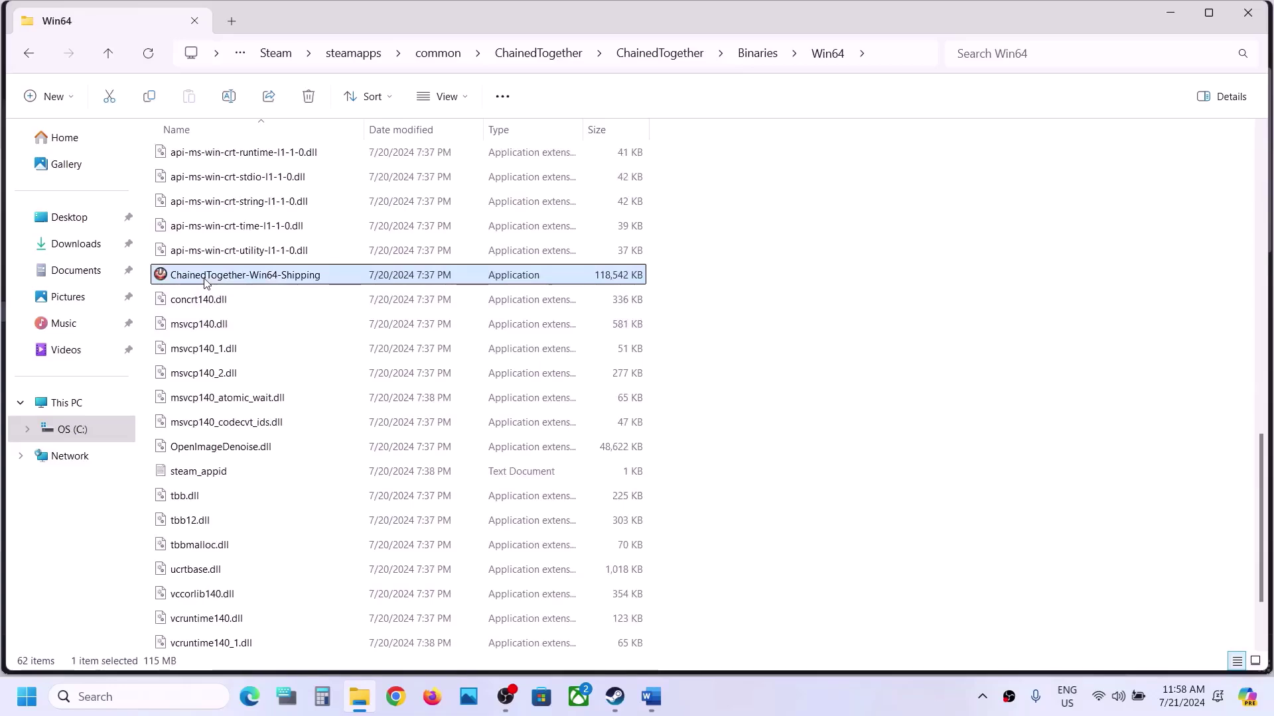
Set the ChainedTogether-Win64-Shipping application to run as an administrator and save its properties
right_click(271, 284)
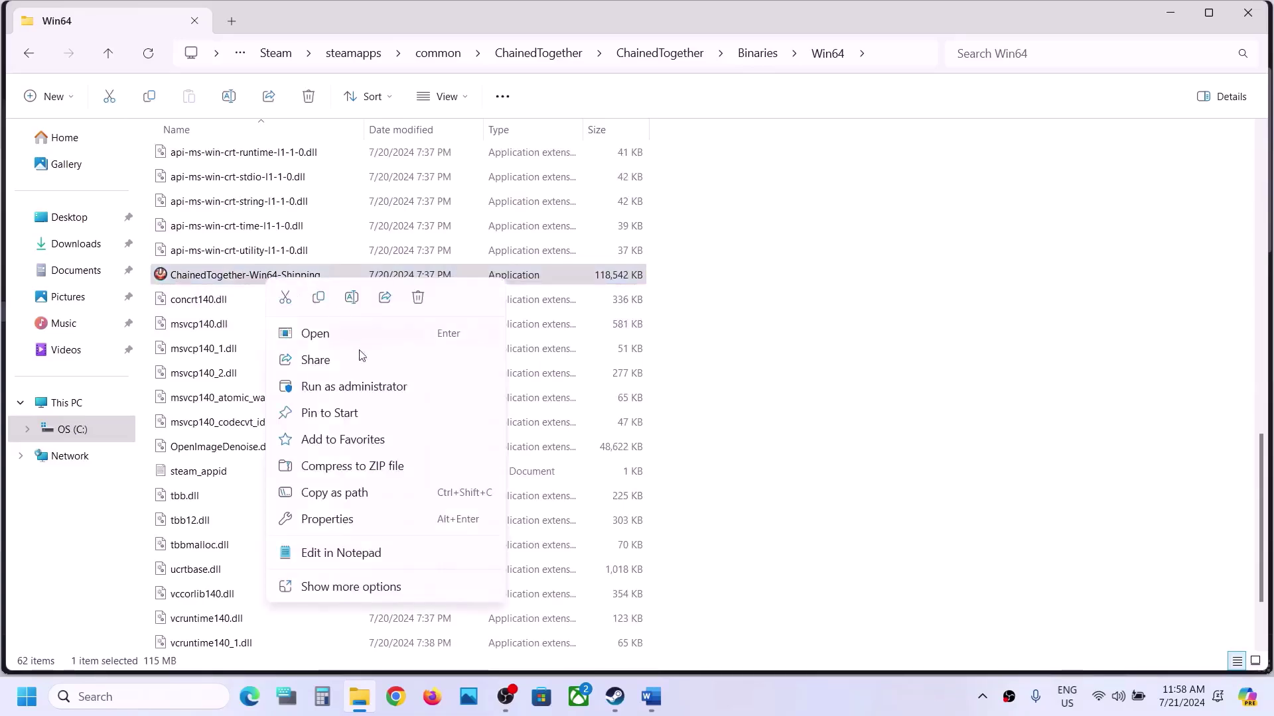
click(316, 521)
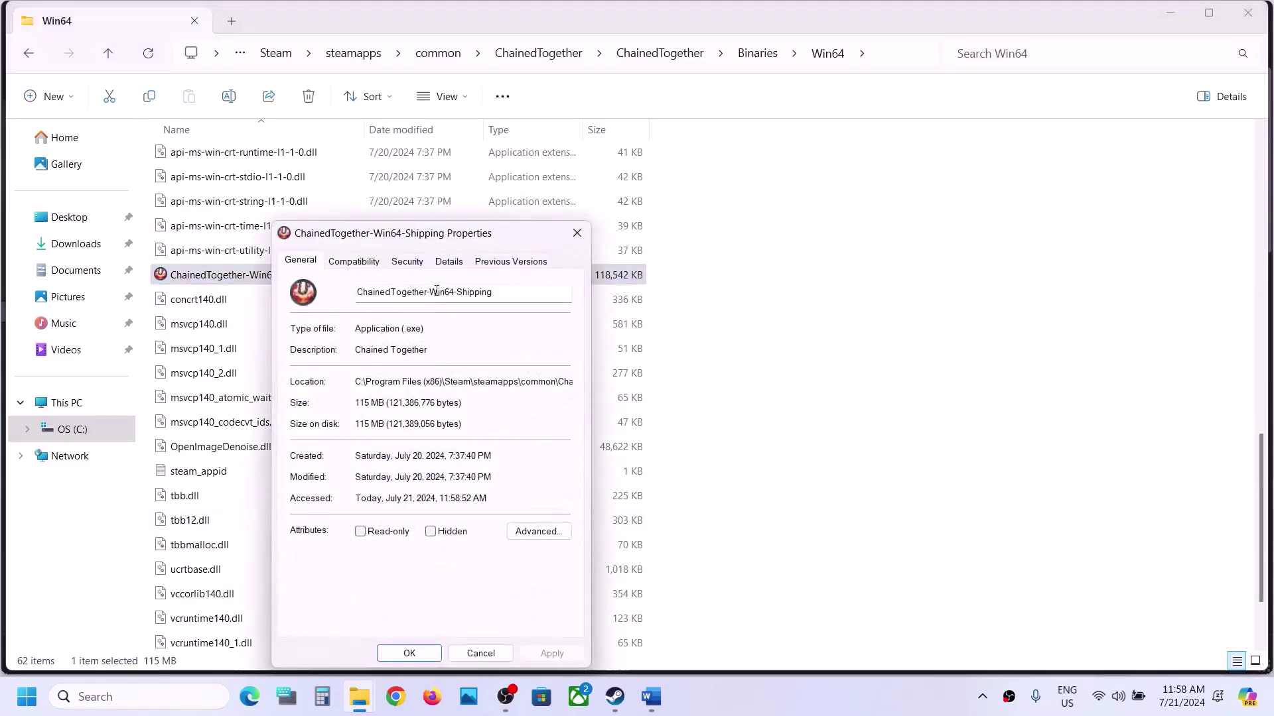
click(362, 262)
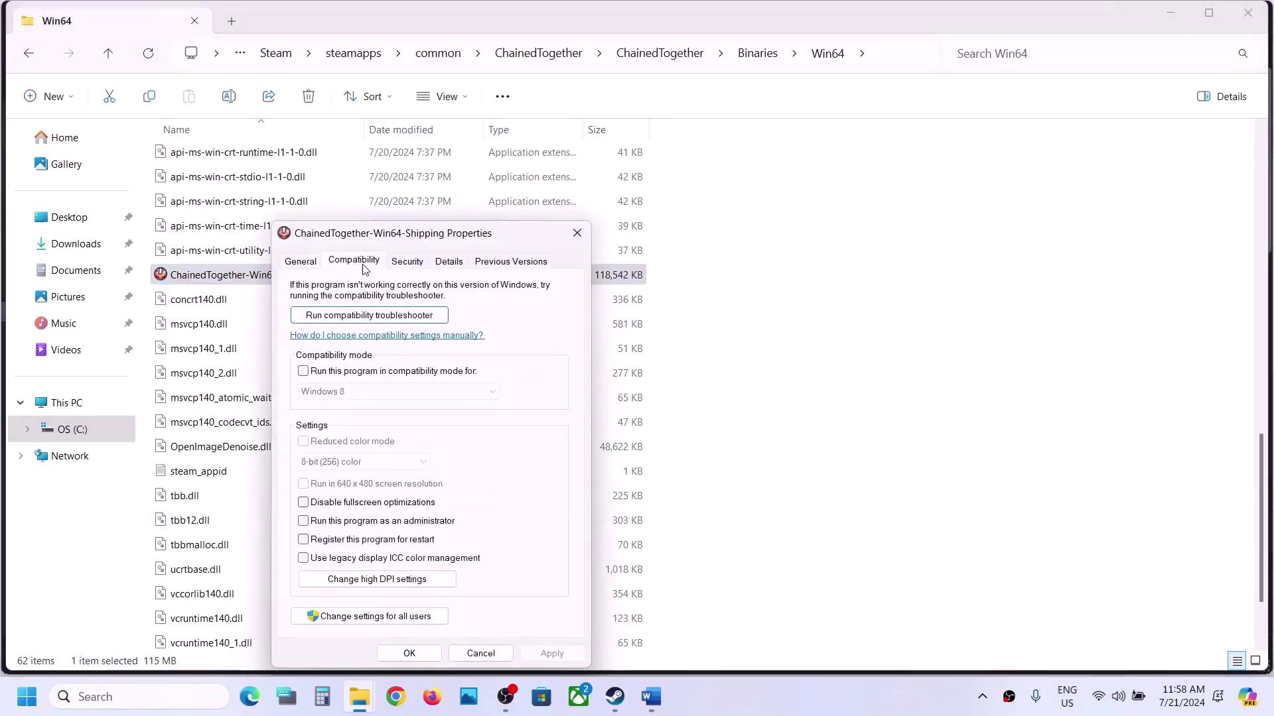
click(308, 524)
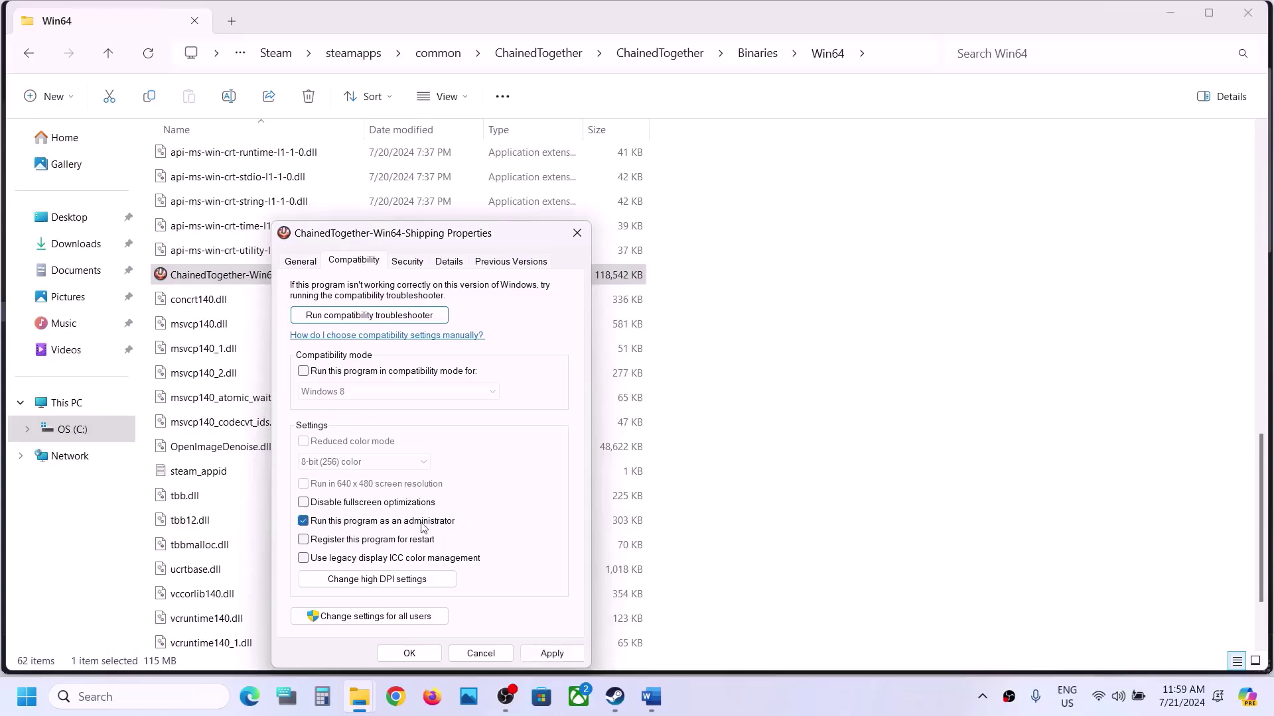
click(549, 653)
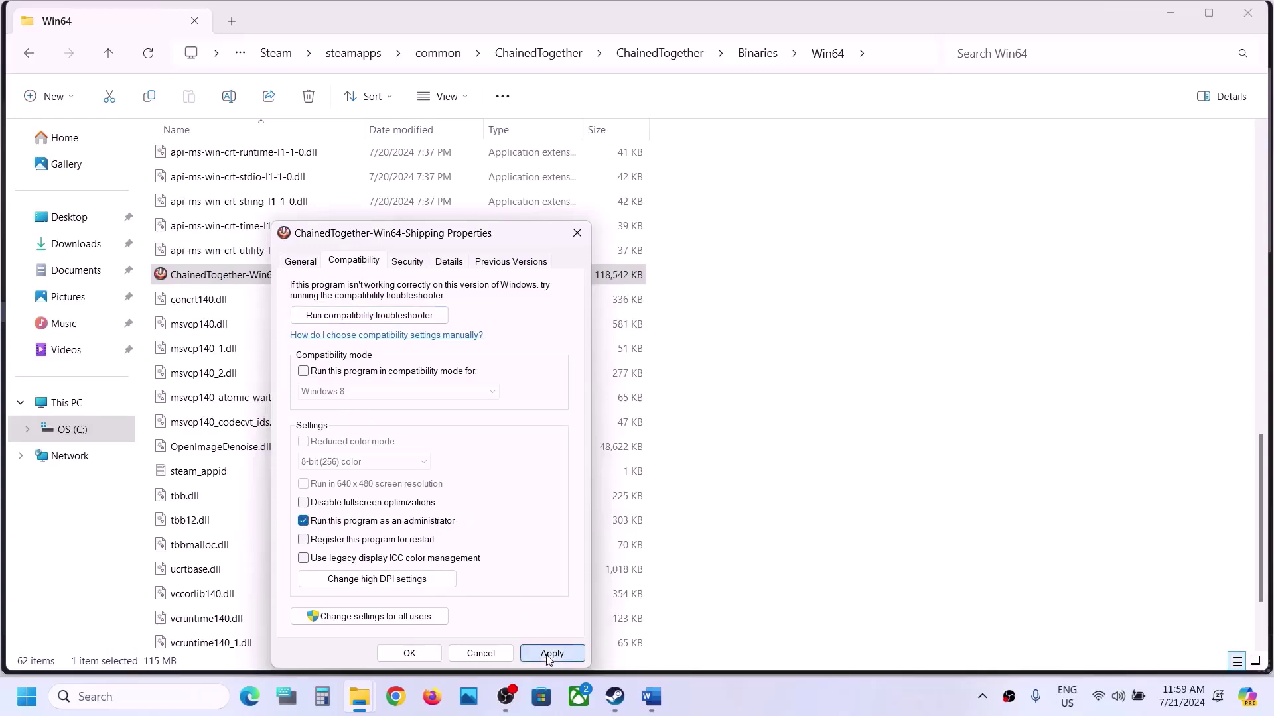
click(421, 655)
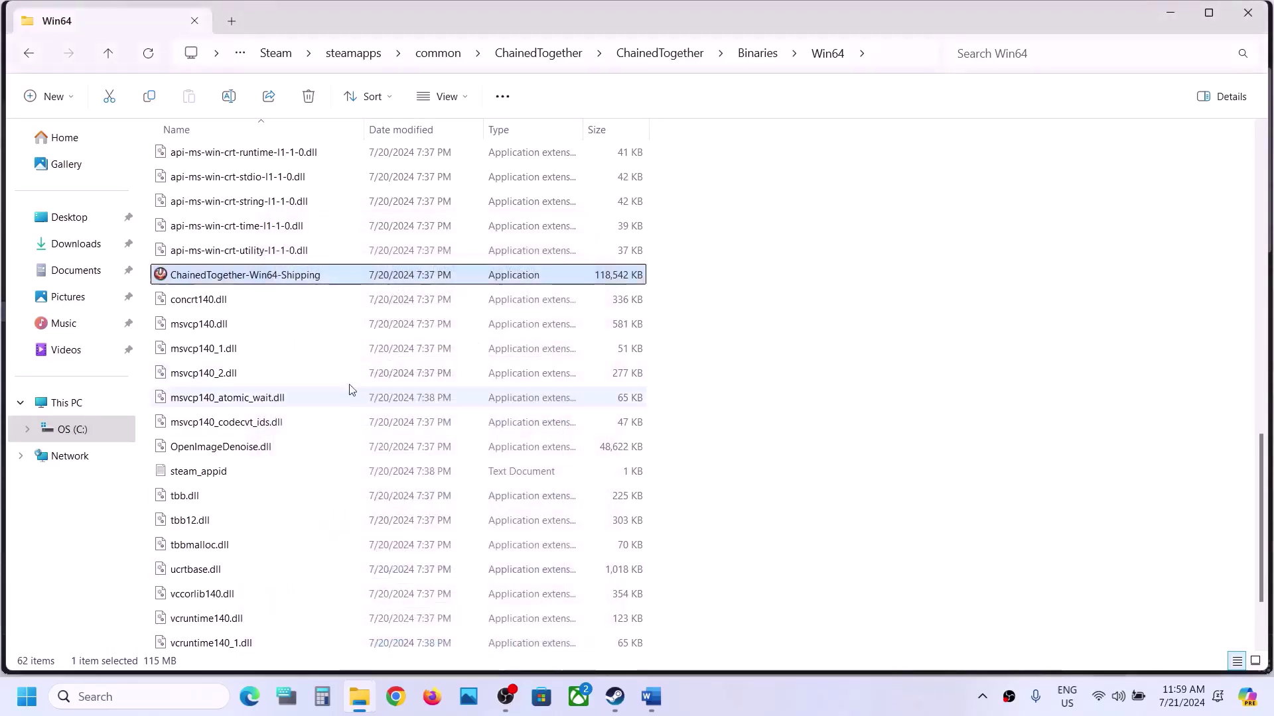
Enable compatibility mode for Windows 8 on the ChainedTogether-Win64-Shipping application and save its properties
double_click(258, 281)
right_click(258, 281)
click(322, 518)
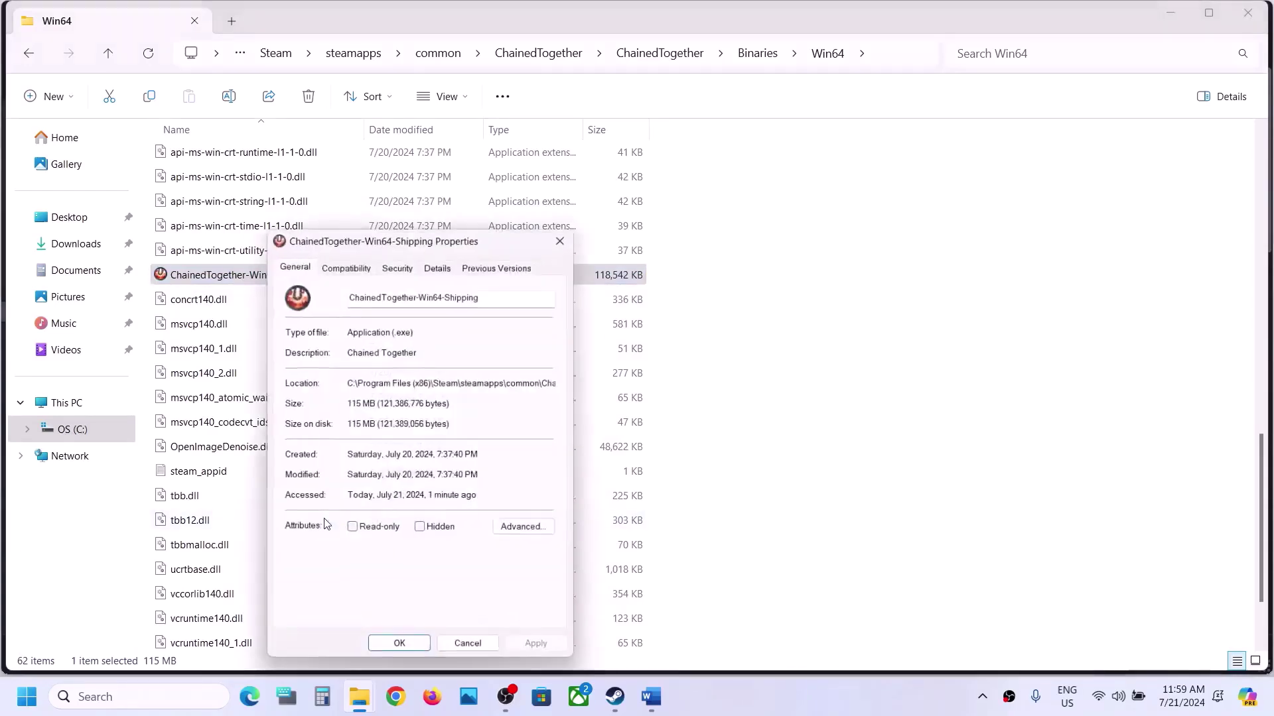
click(344, 262)
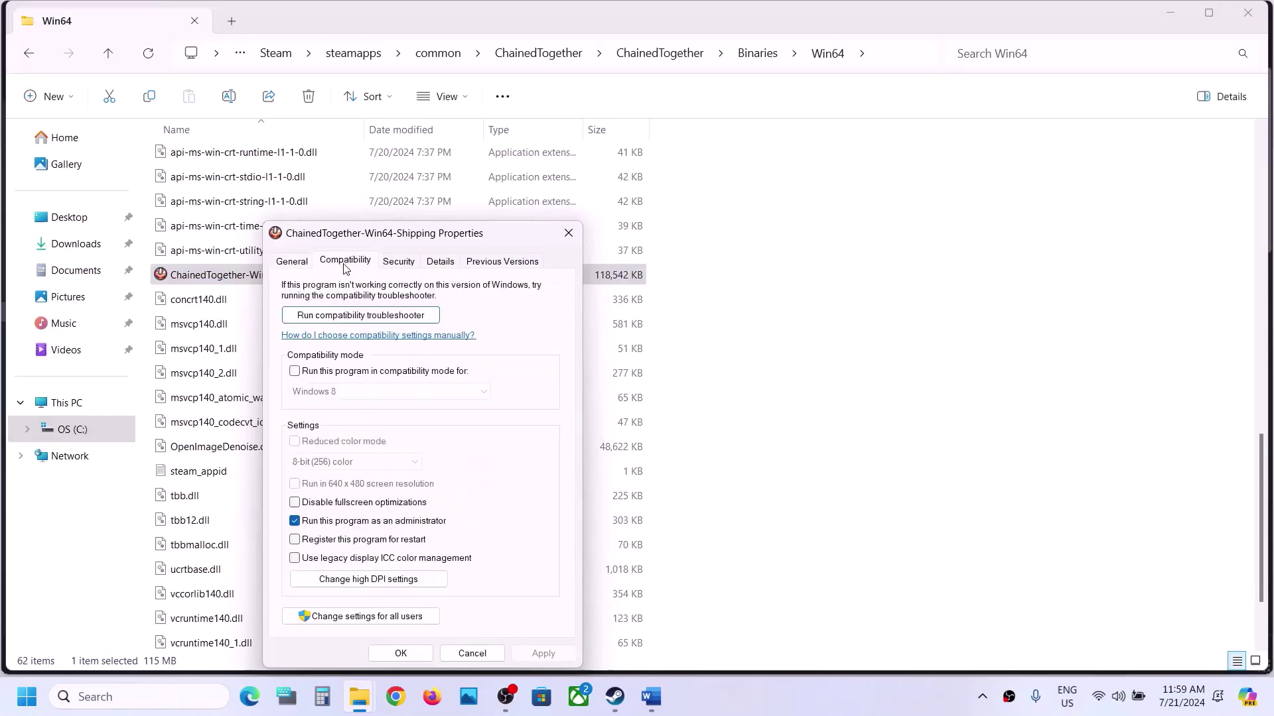
click(295, 372)
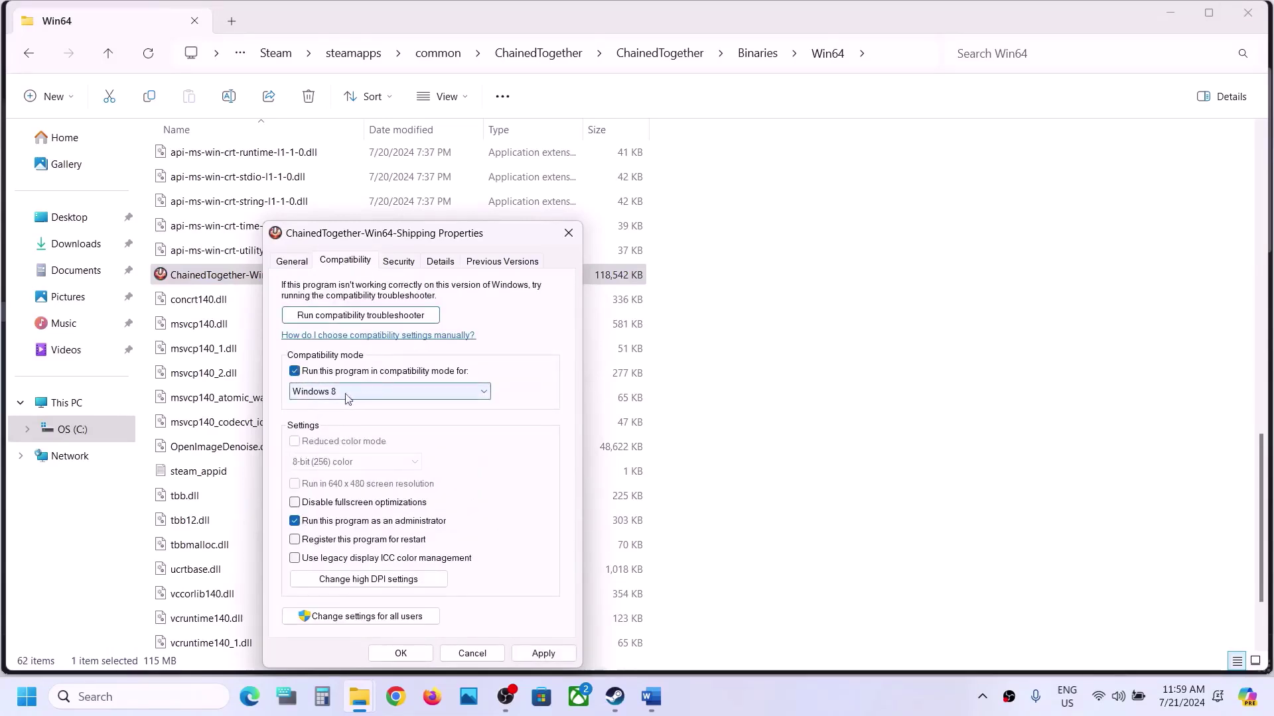
click(542, 653)
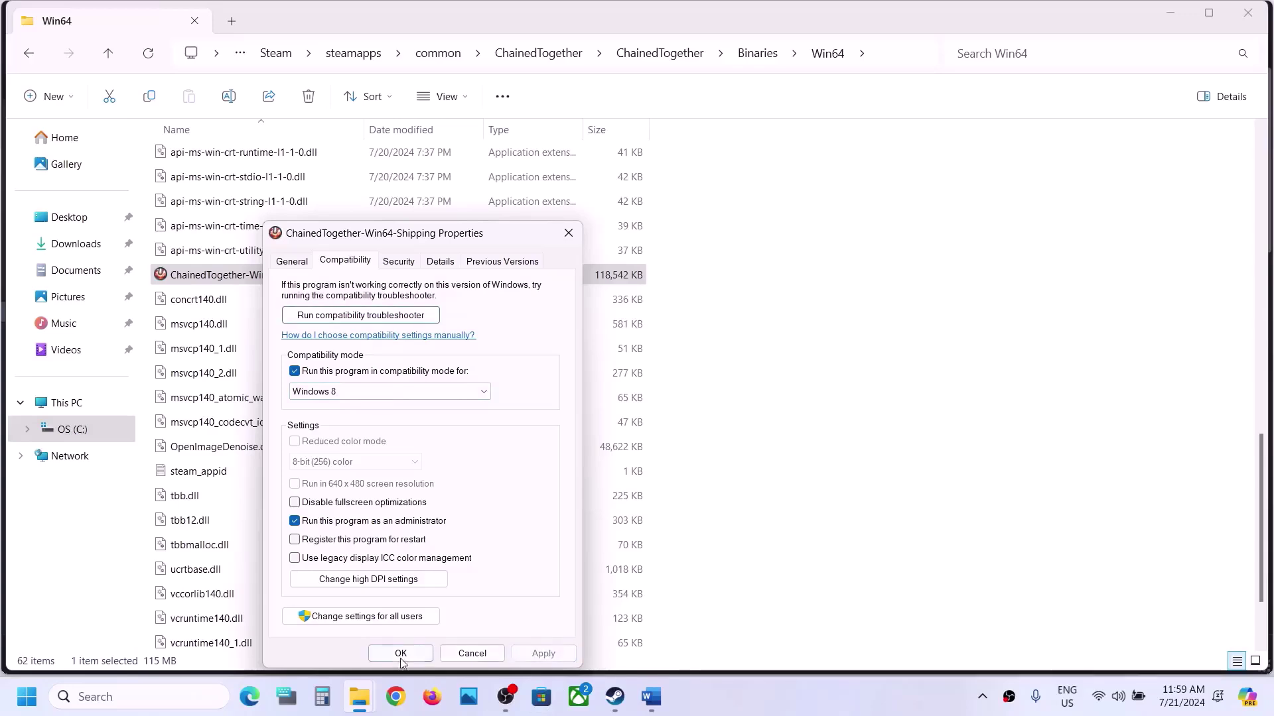
click(400, 653)
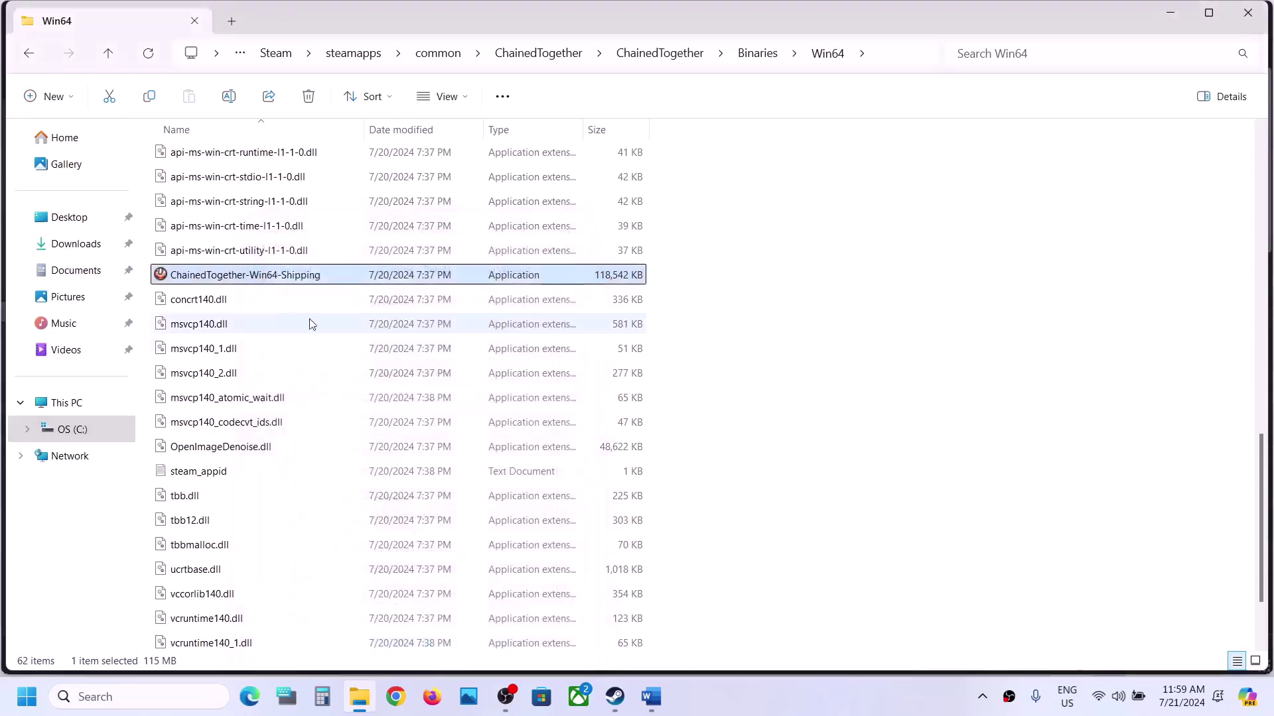
Switch ChainedTogether-Win64-Shipping's compatibility mode to Windows 7, disable fullscreen optimizations and save its properties
right_click(287, 278)
click(372, 515)
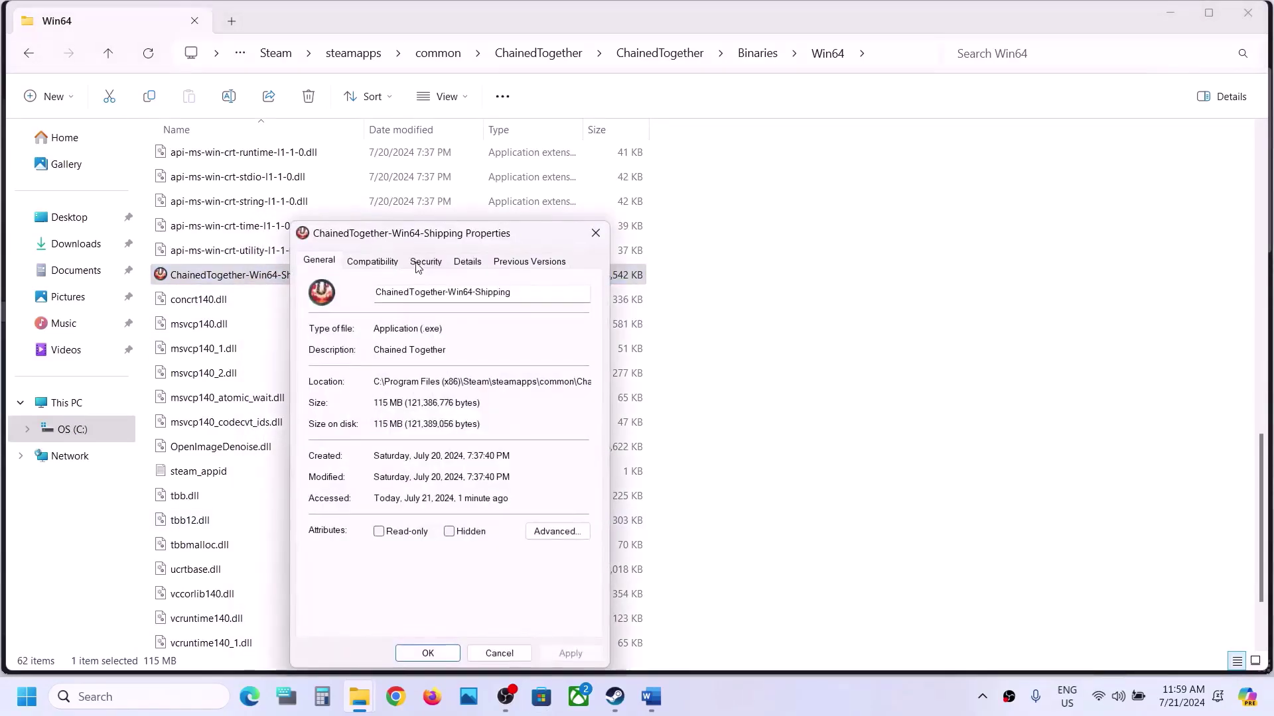
click(372, 262)
click(361, 391)
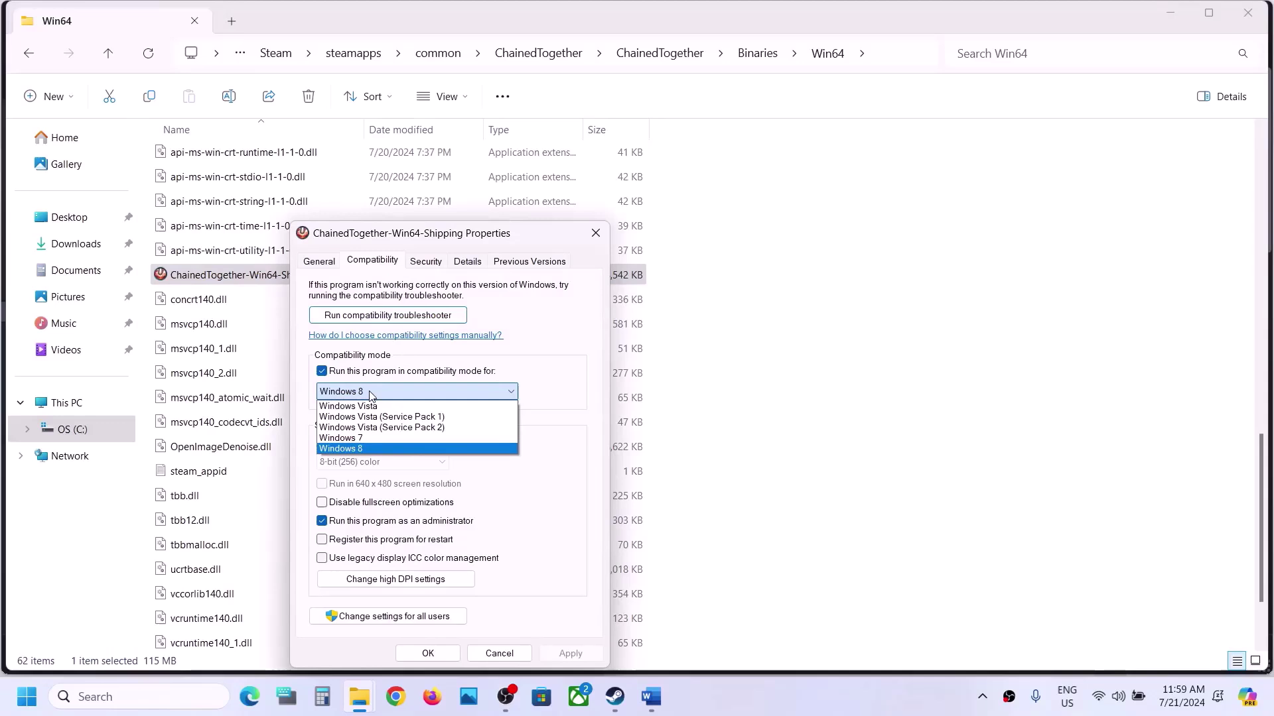
click(360, 438)
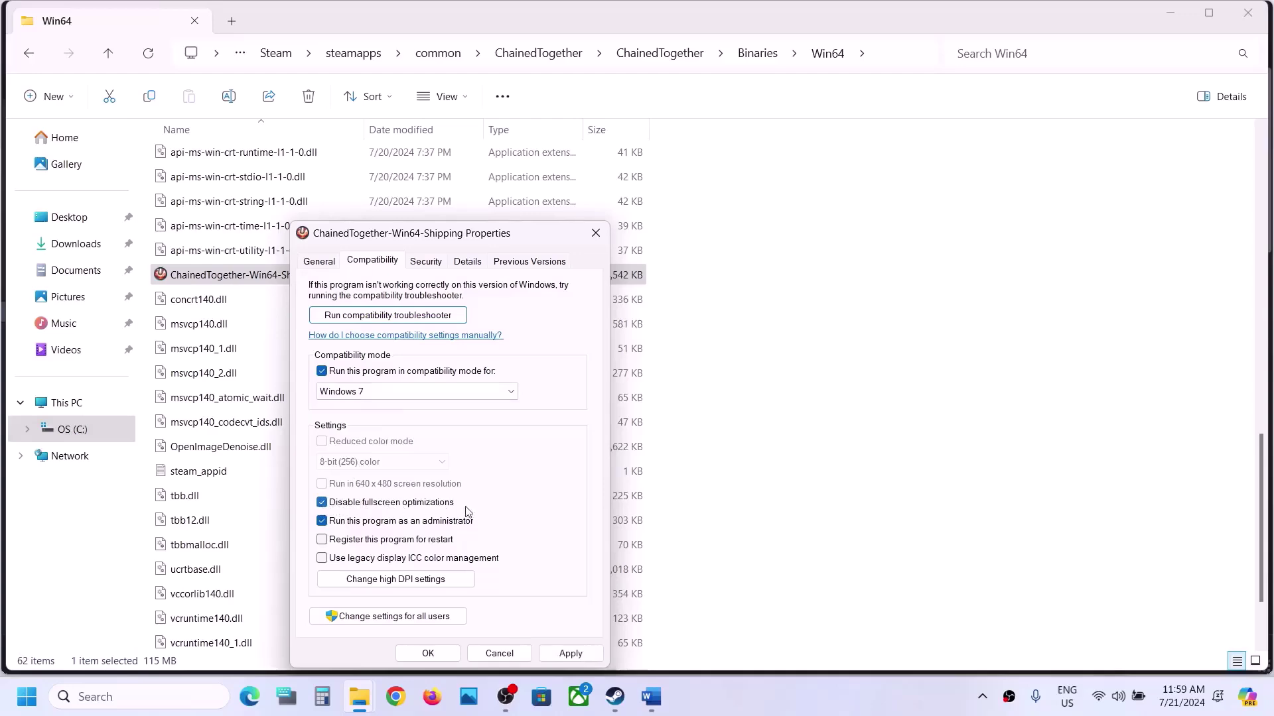
click(570, 654)
click(429, 658)
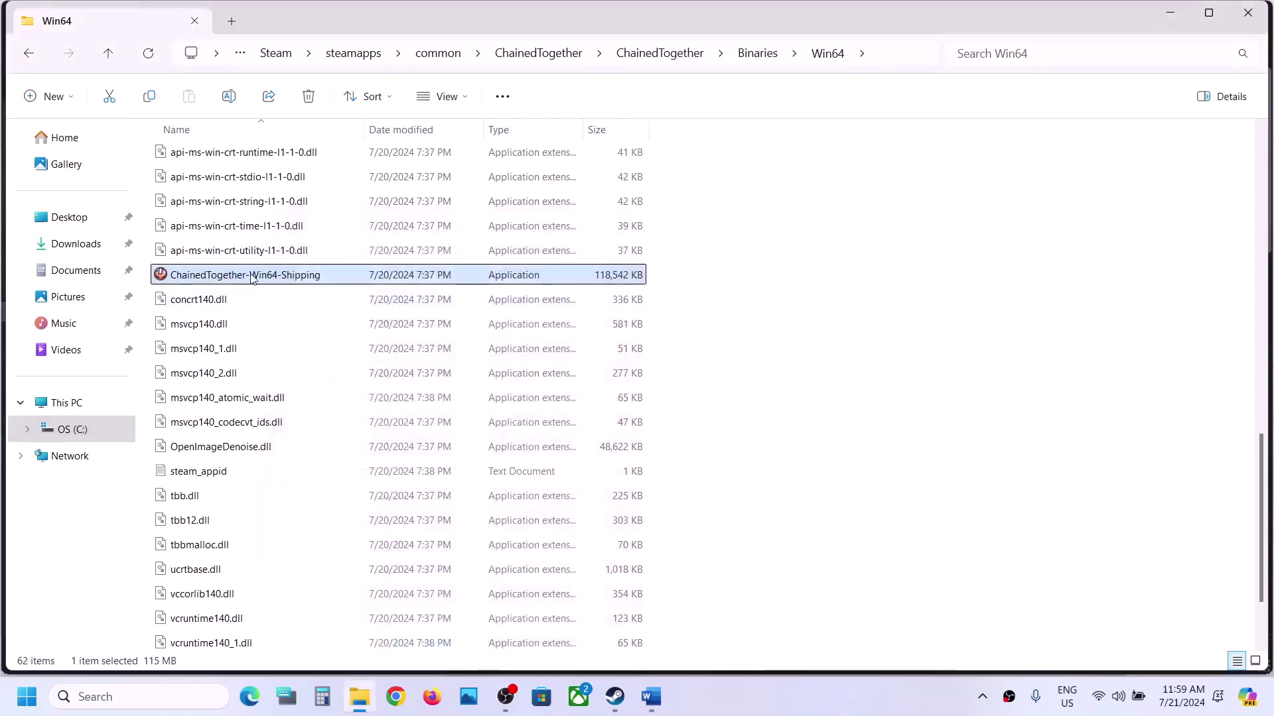
Go back up to the main ChainedTogether game folder under common and select the ChainedTogether application
click(110, 55)
click(109, 54)
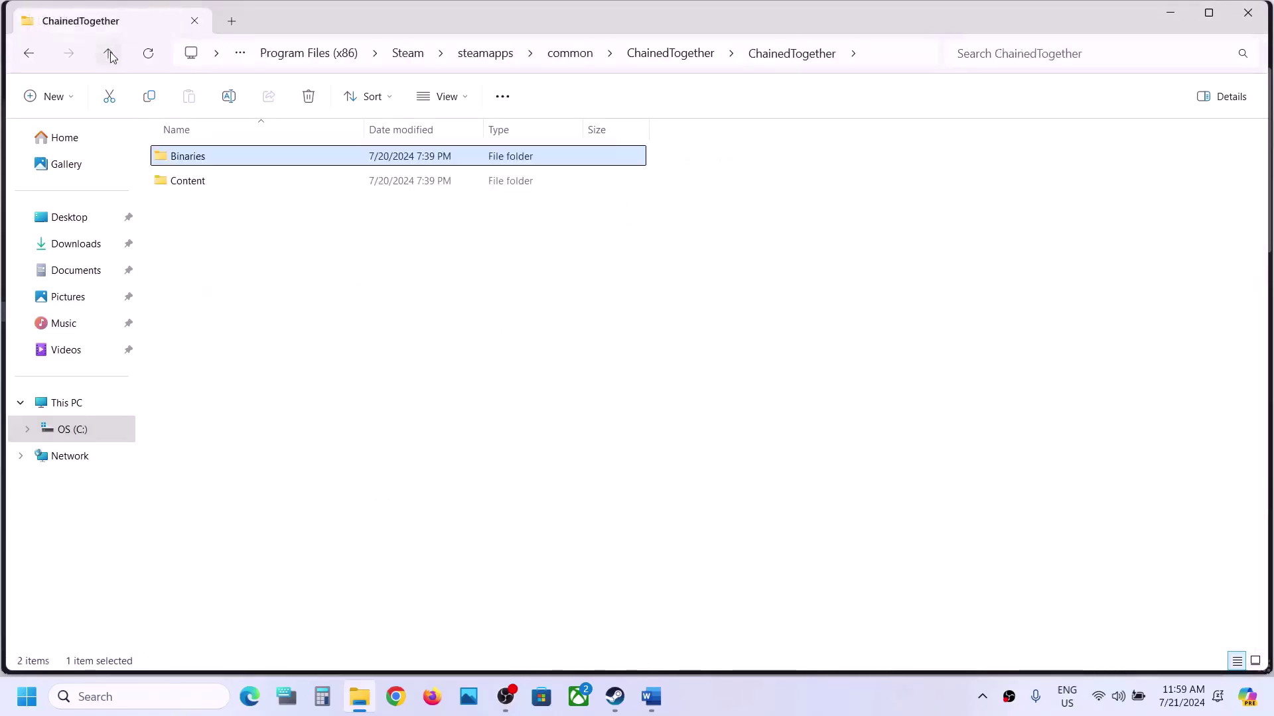
click(110, 56)
click(224, 207)
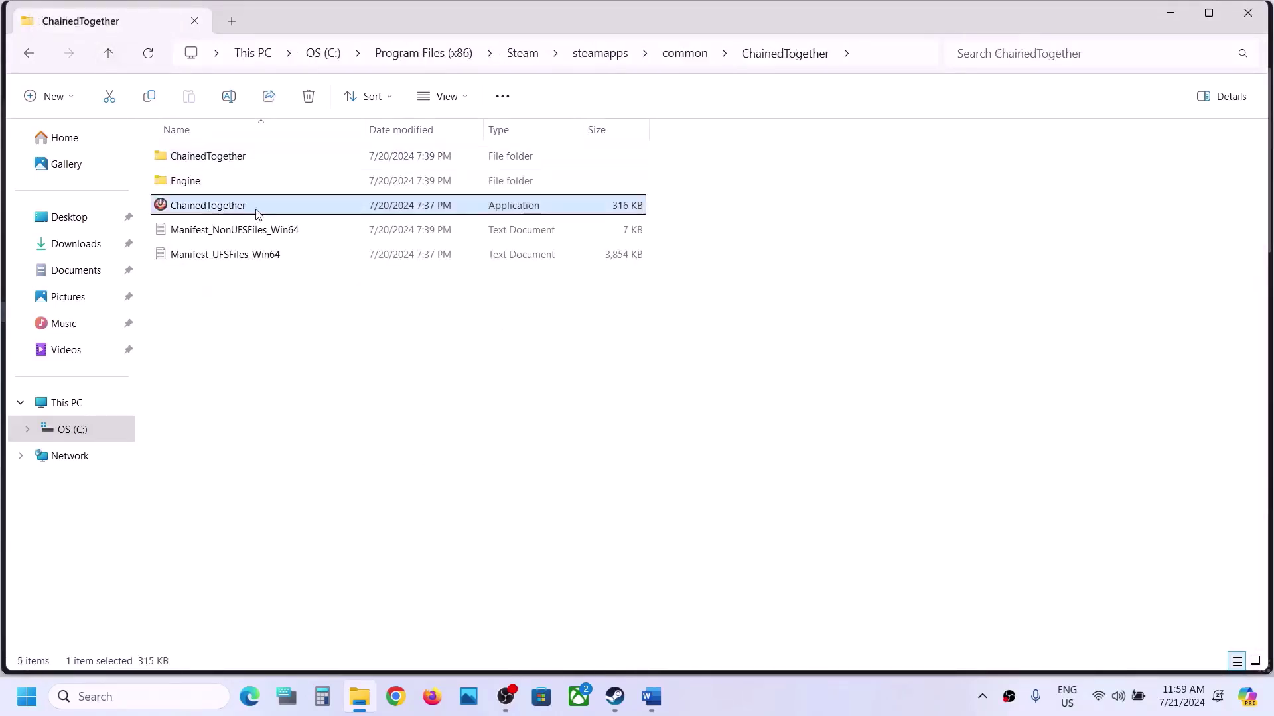
Set the ChainedTogether application in the main game folder to run as an administrator and apply the change
right_click(223, 209)
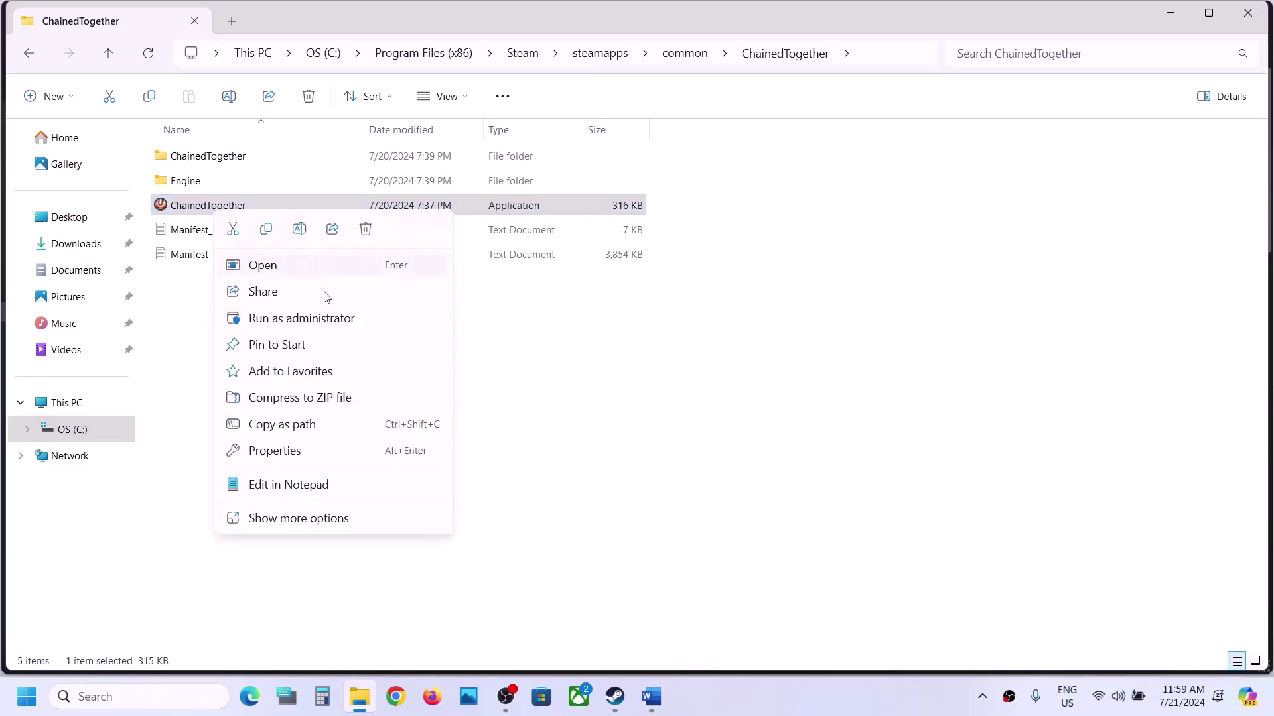
click(274, 452)
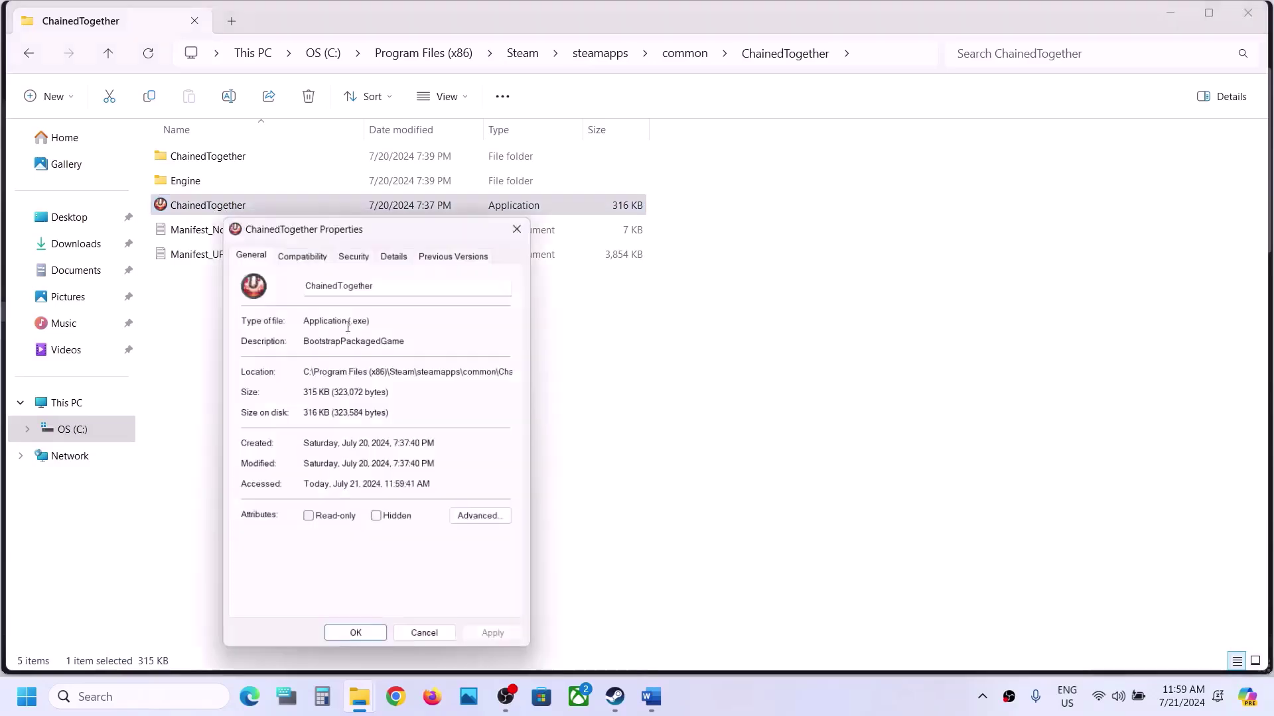
click(317, 250)
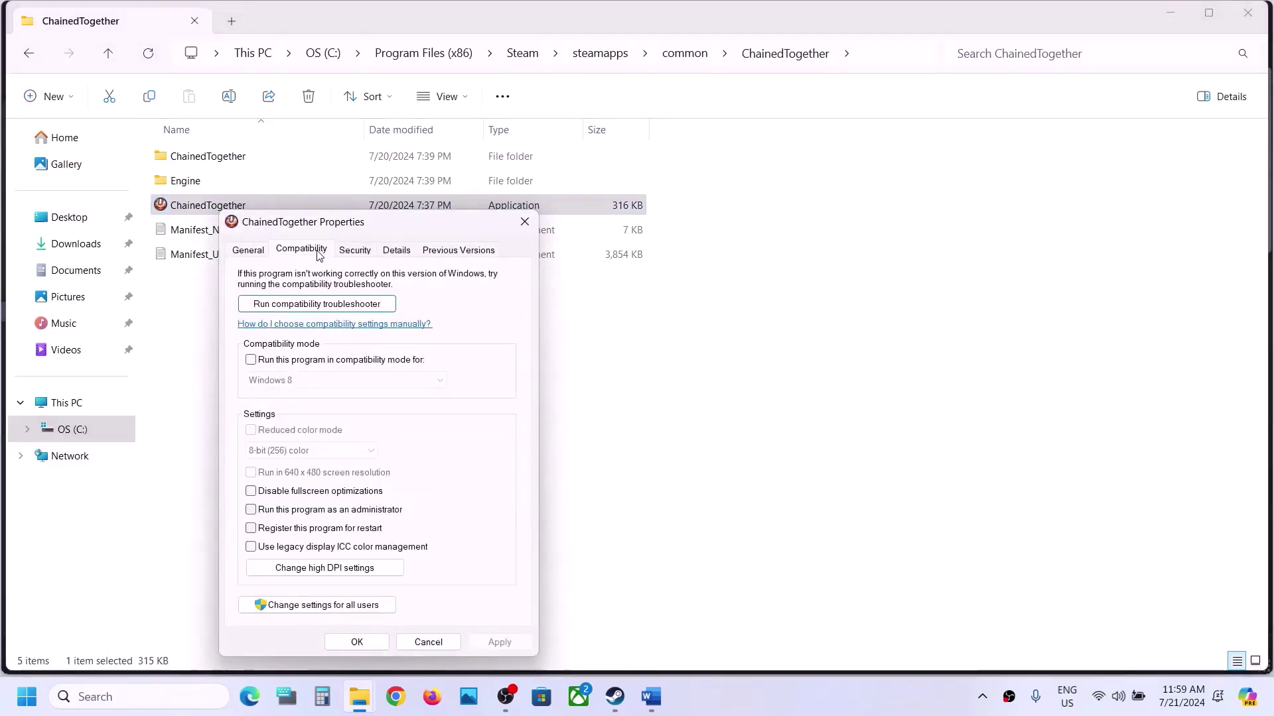
click(251, 509)
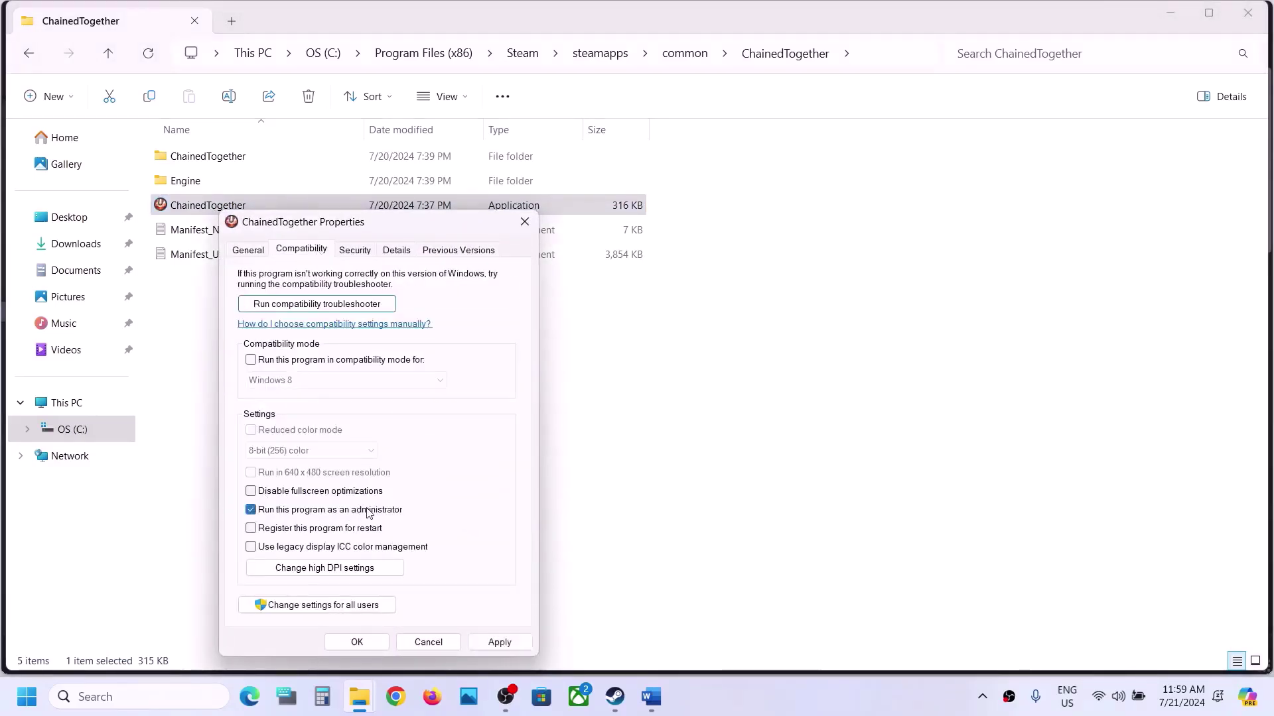
click(499, 642)
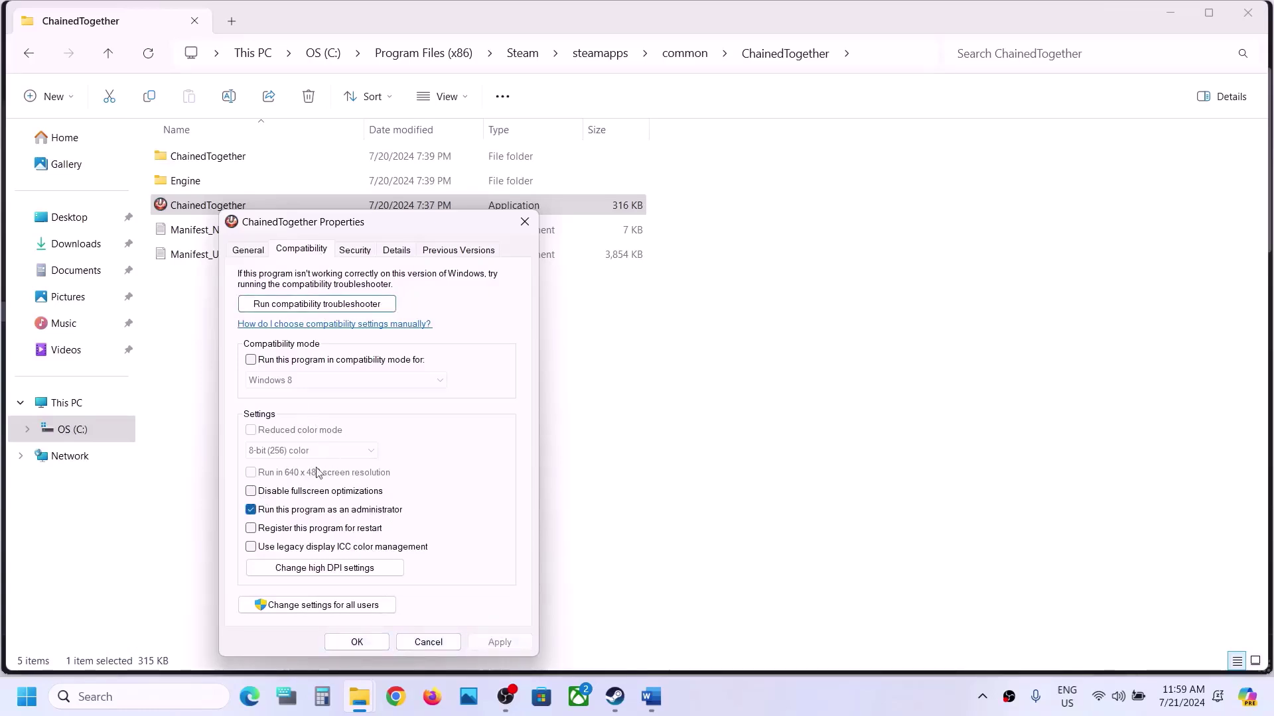
Enable Windows 8 compatibility mode and disable fullscreen optimizations for the ChainedTogether application, saving its properties
click(251, 360)
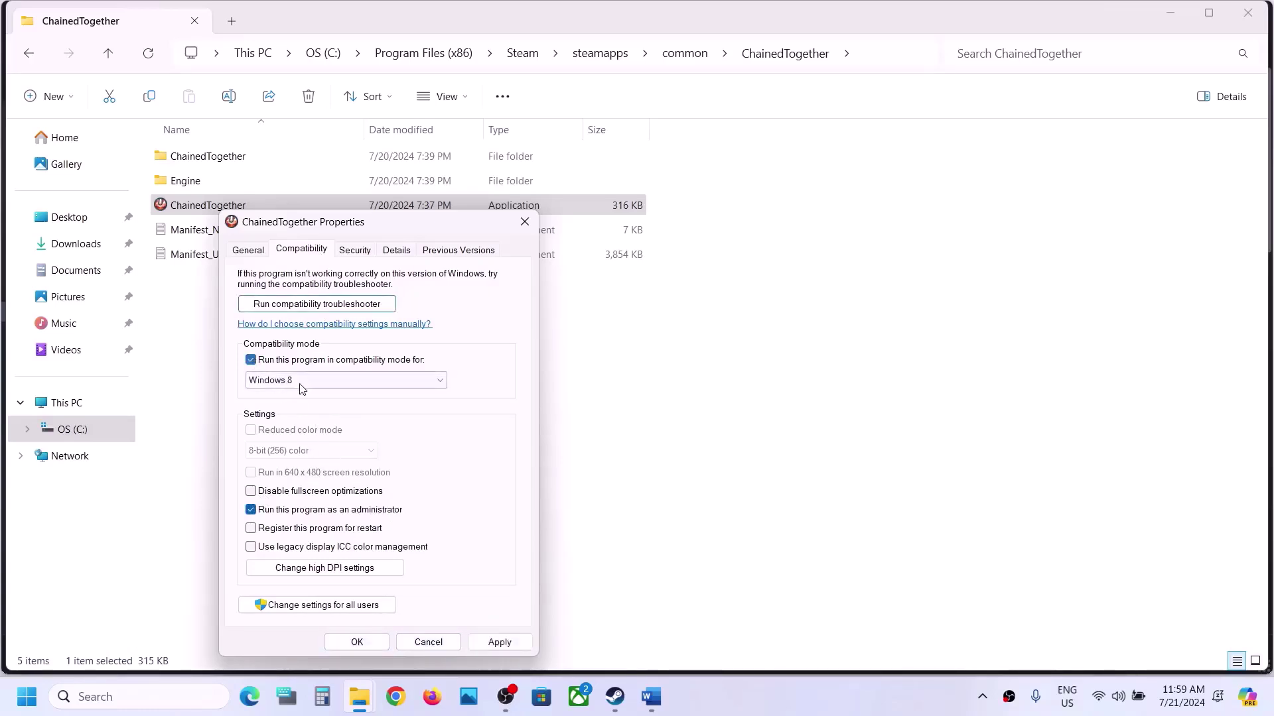
click(499, 642)
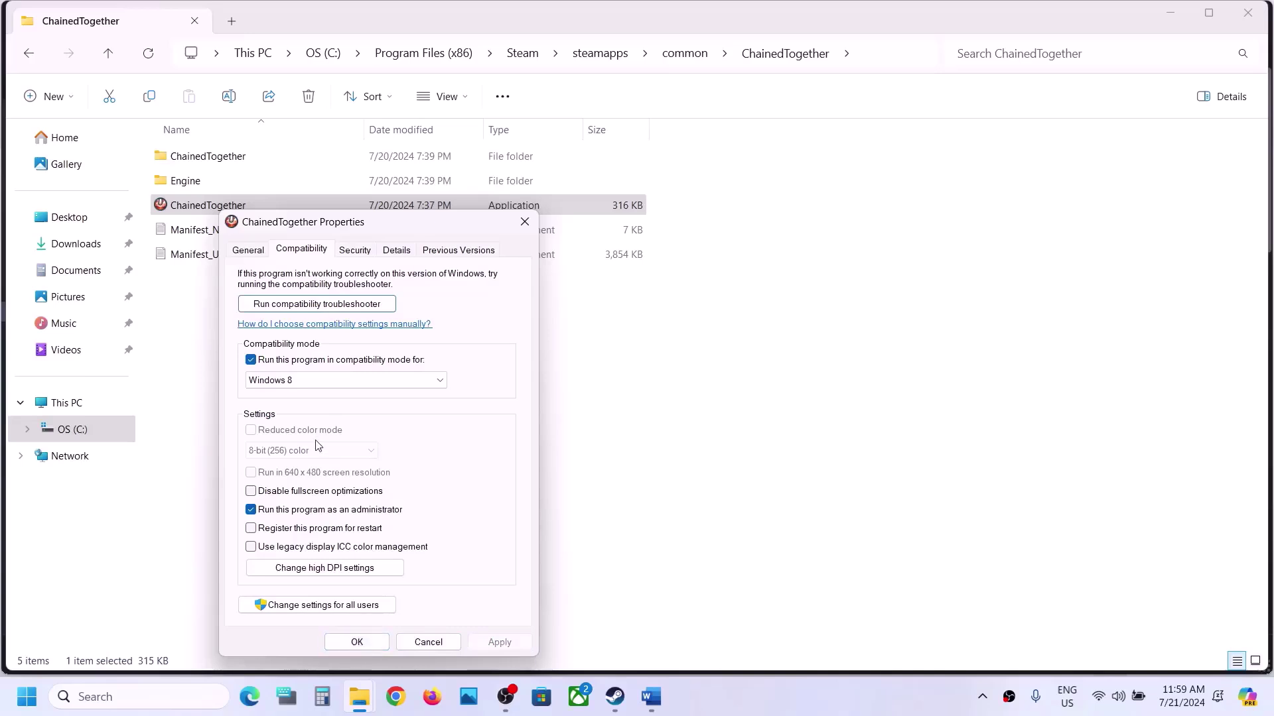
click(252, 492)
click(498, 643)
click(365, 645)
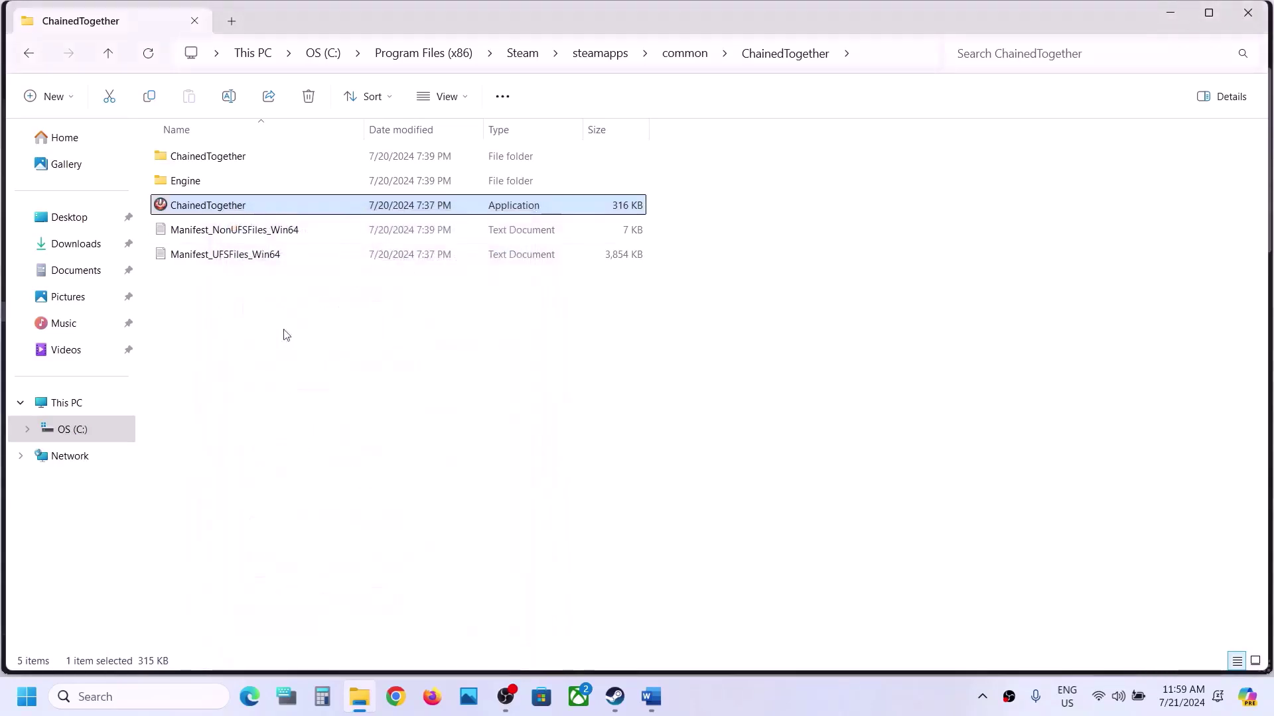
Turn off compatibility mode, the fullscreen optimizations override and the administrator option for the ChainedTogether application, and save
right_click(243, 211)
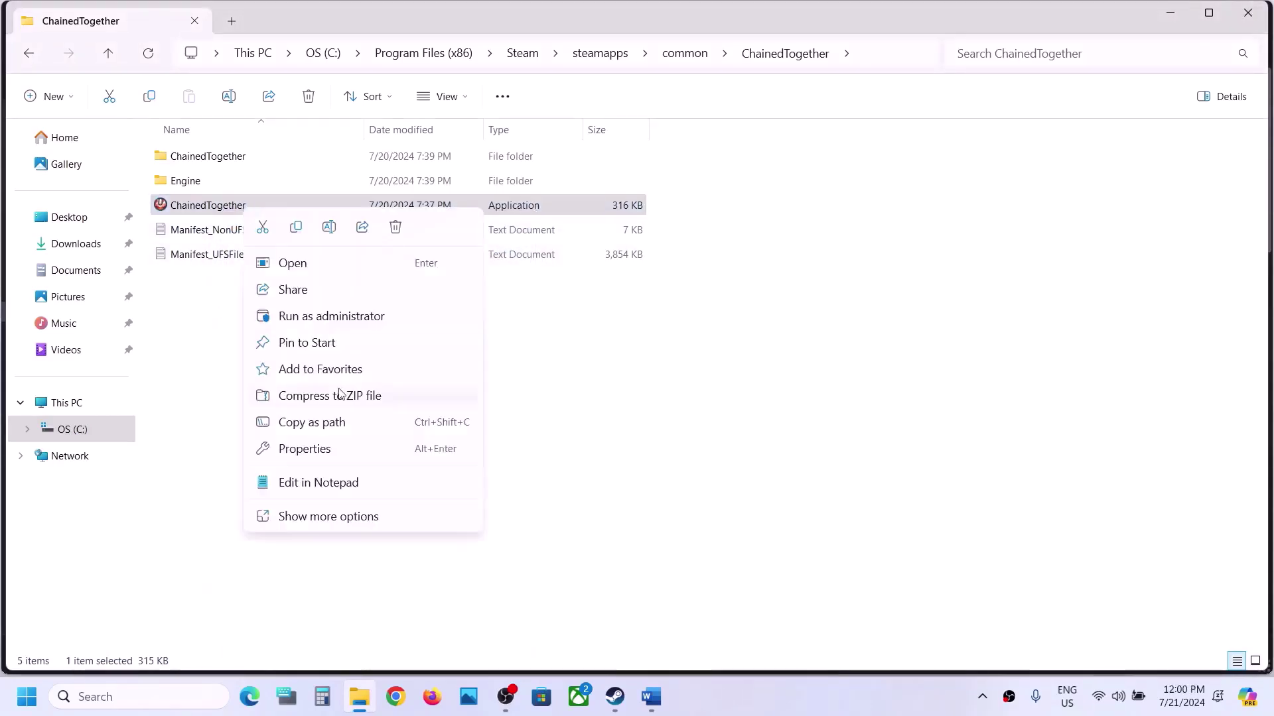
click(314, 450)
click(352, 251)
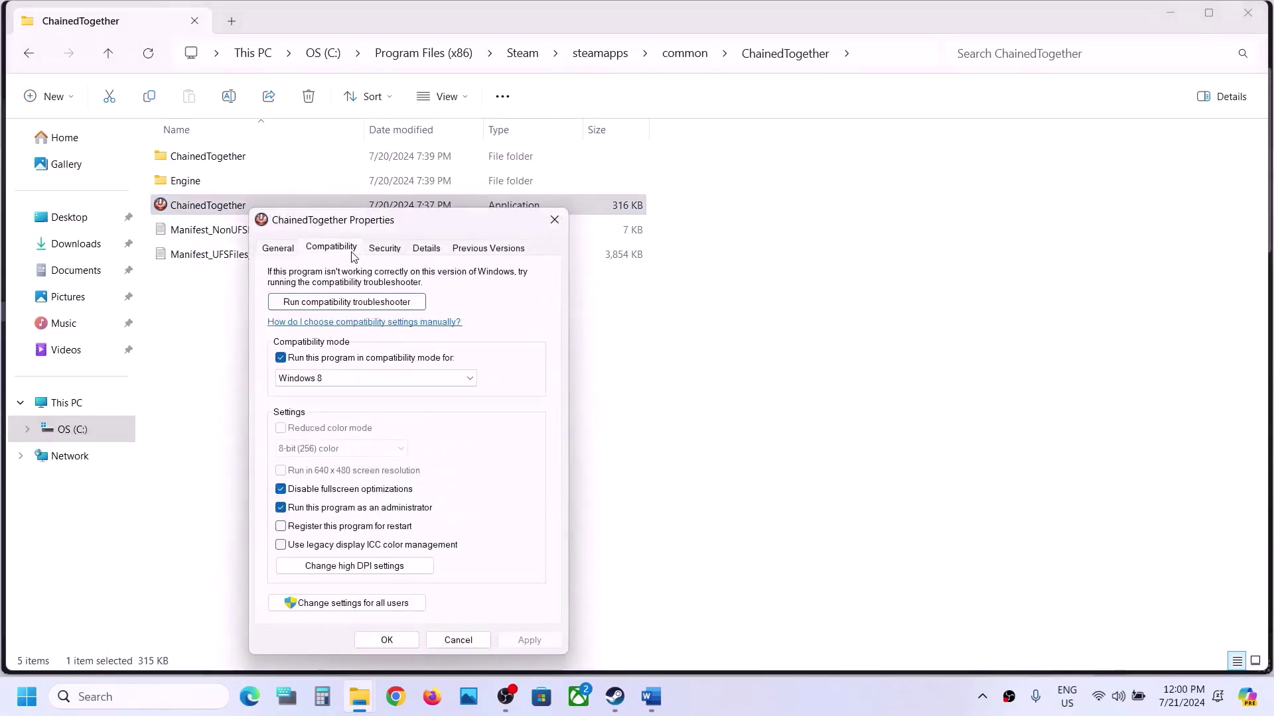
click(280, 357)
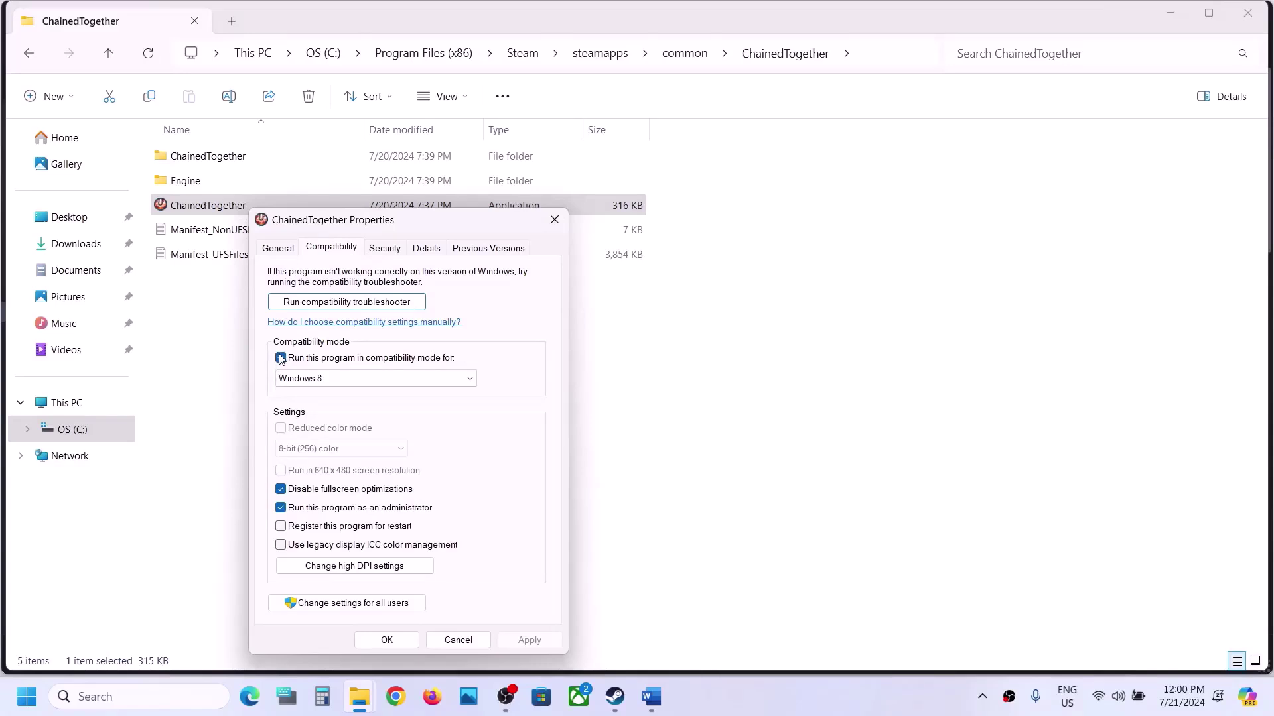
click(279, 358)
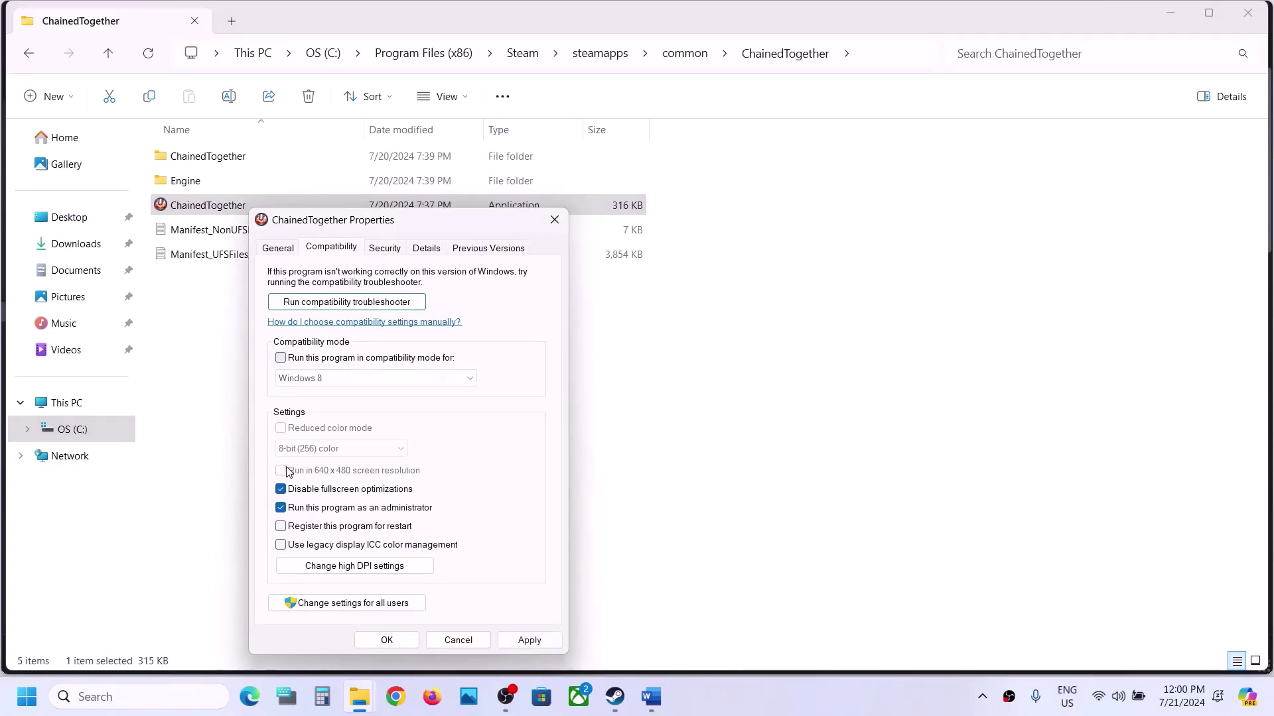
click(281, 509)
click(529, 638)
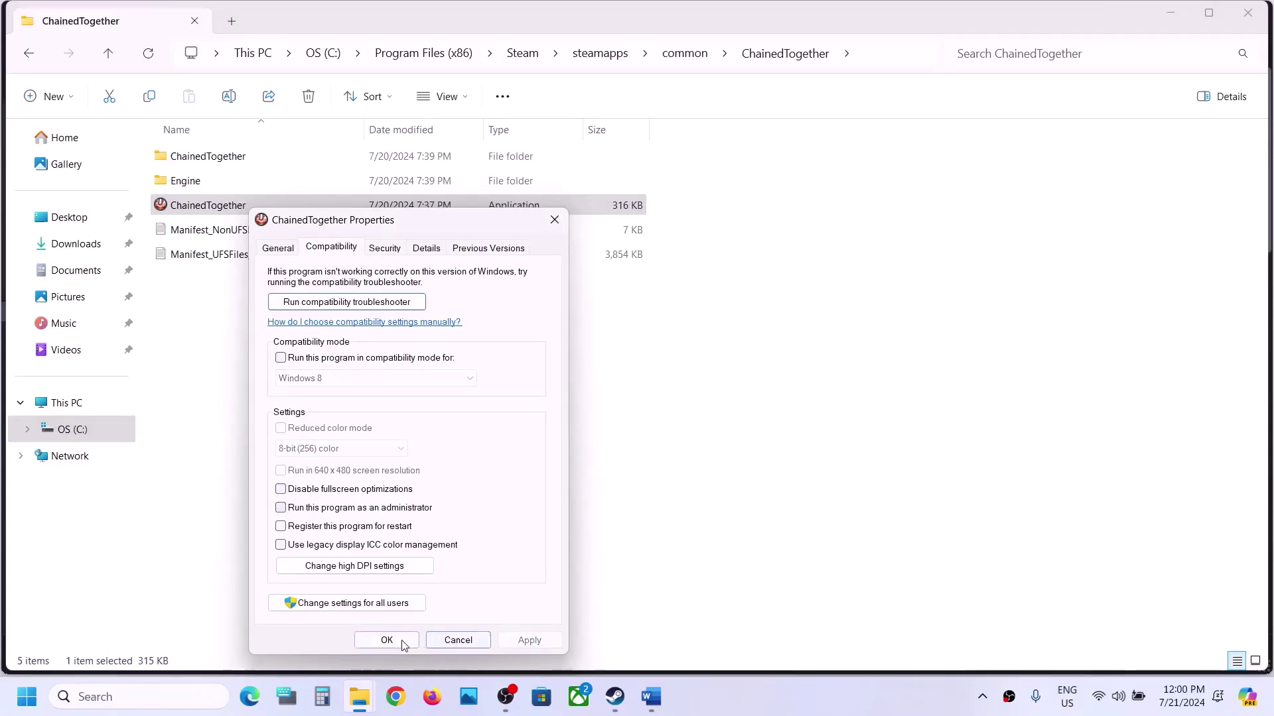
click(399, 640)
Open the ChainedTogether\Binaries\Win64 subfolder and locate the ChainedTogether-Win64-Shipping application
double_click(211, 156)
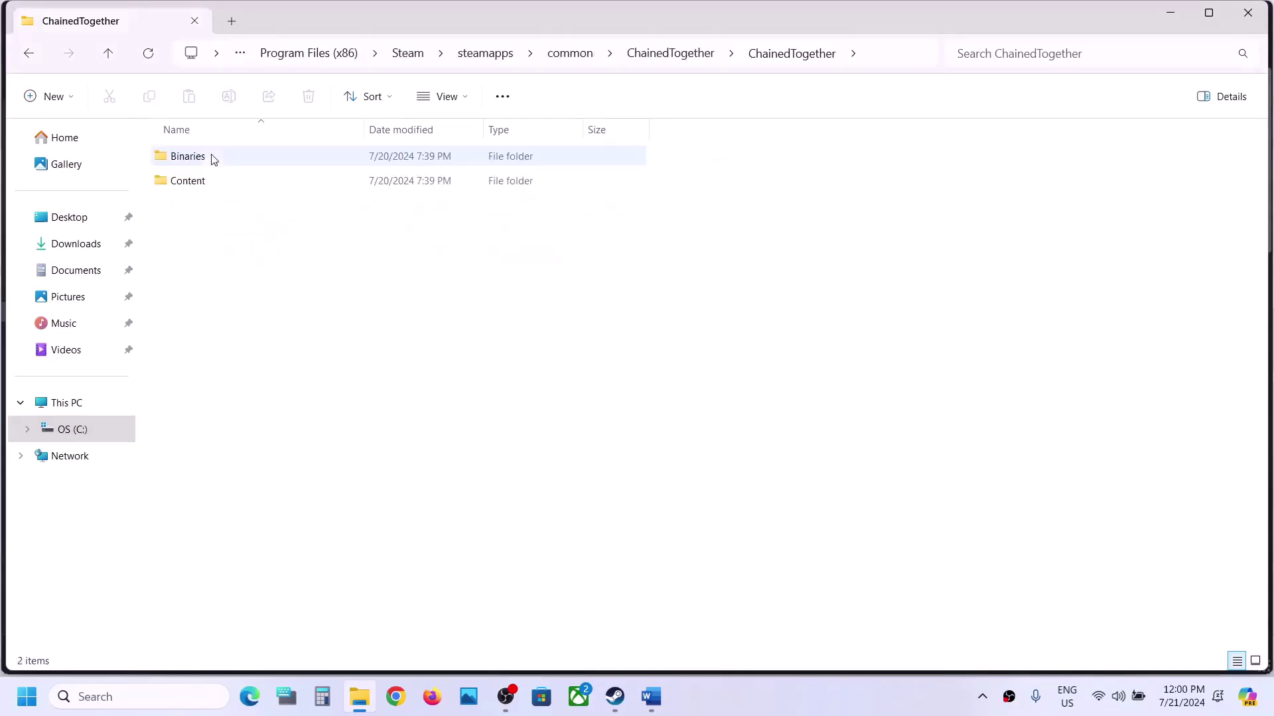
double_click(211, 157)
double_click(211, 156)
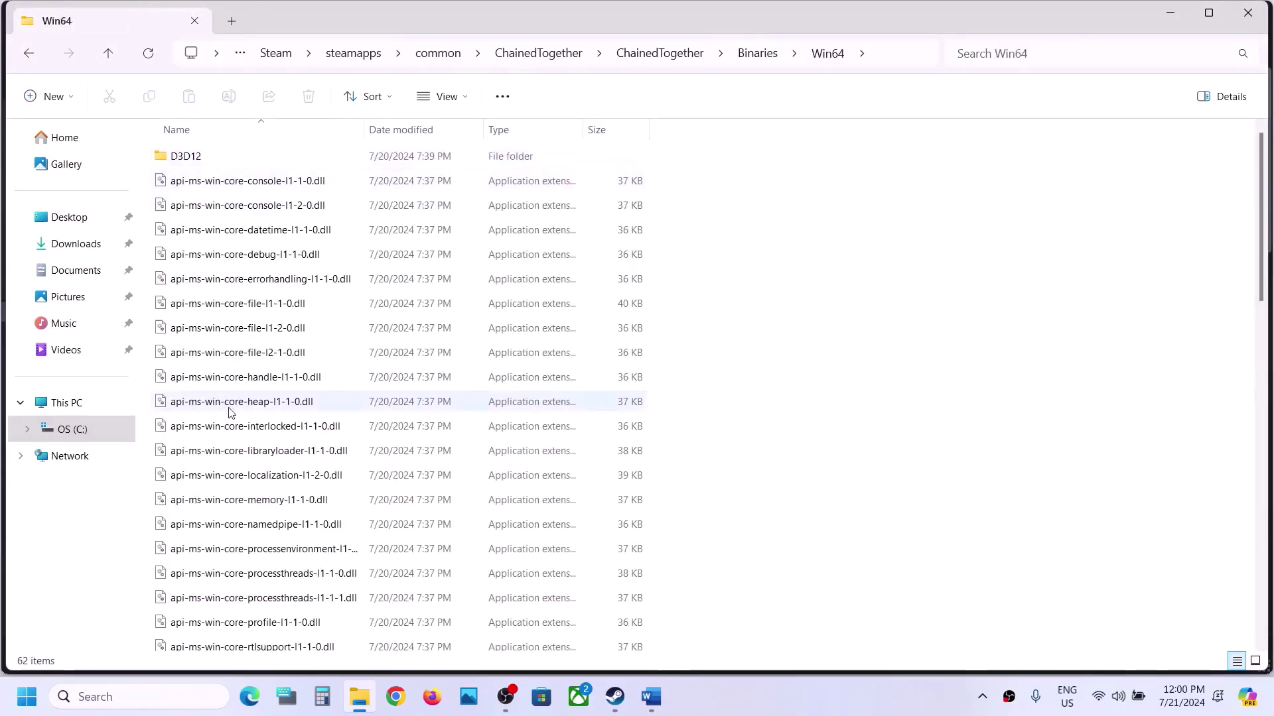
scroll(229, 412, down, 5)
scroll(229, 412, down, 6)
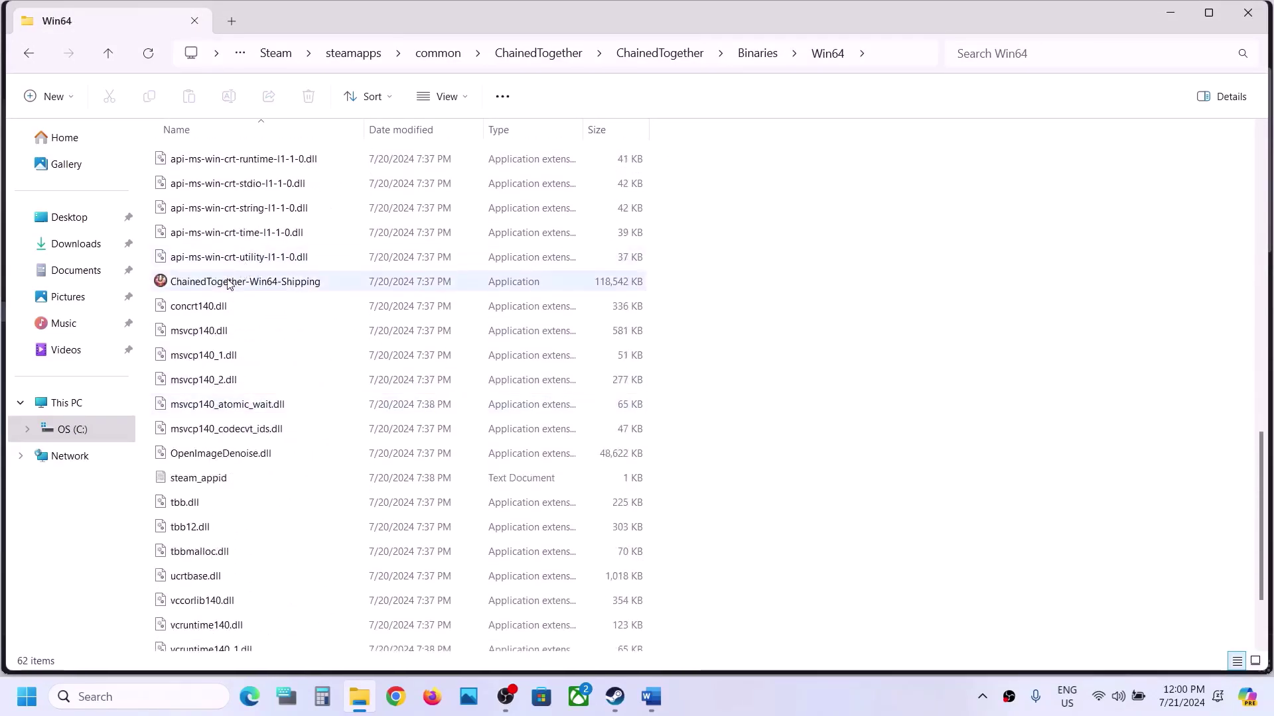
Turn off compatibility mode, the fullscreen optimizations override and the administrator option for ChainedTogether-Win64-Shipping, save, and close the folder window
right_click(228, 282)
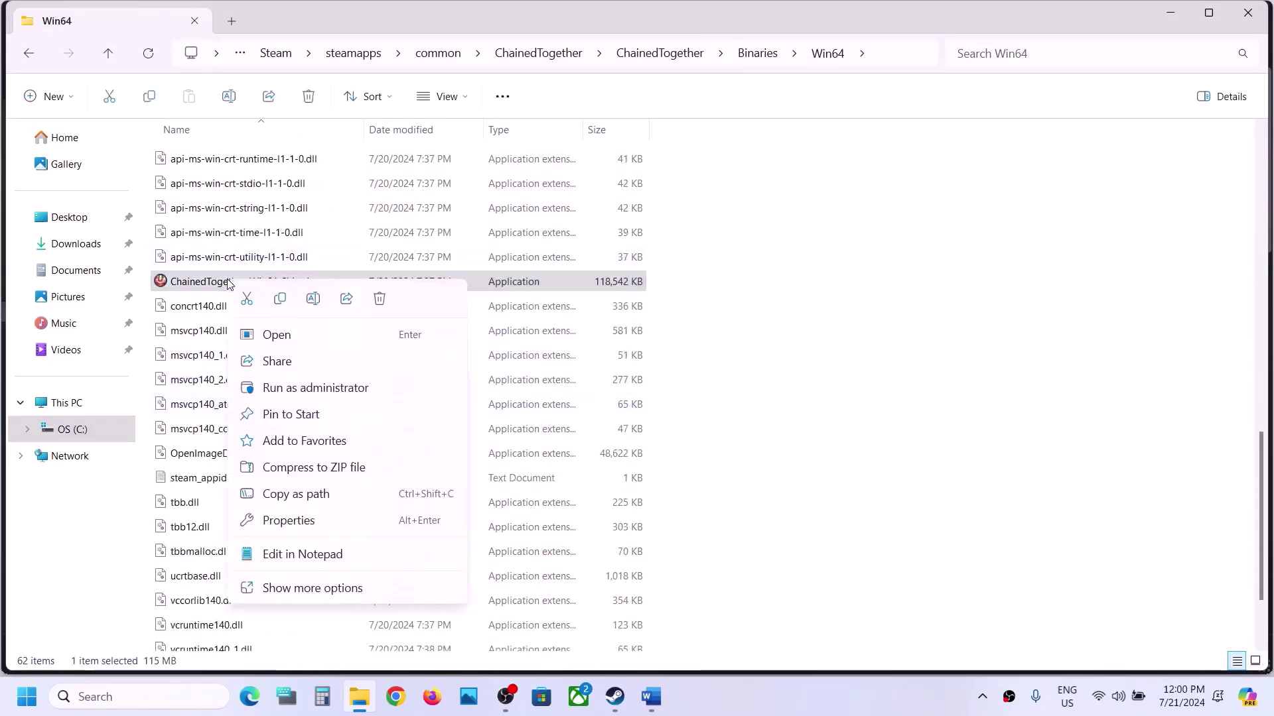
click(291, 520)
click(326, 265)
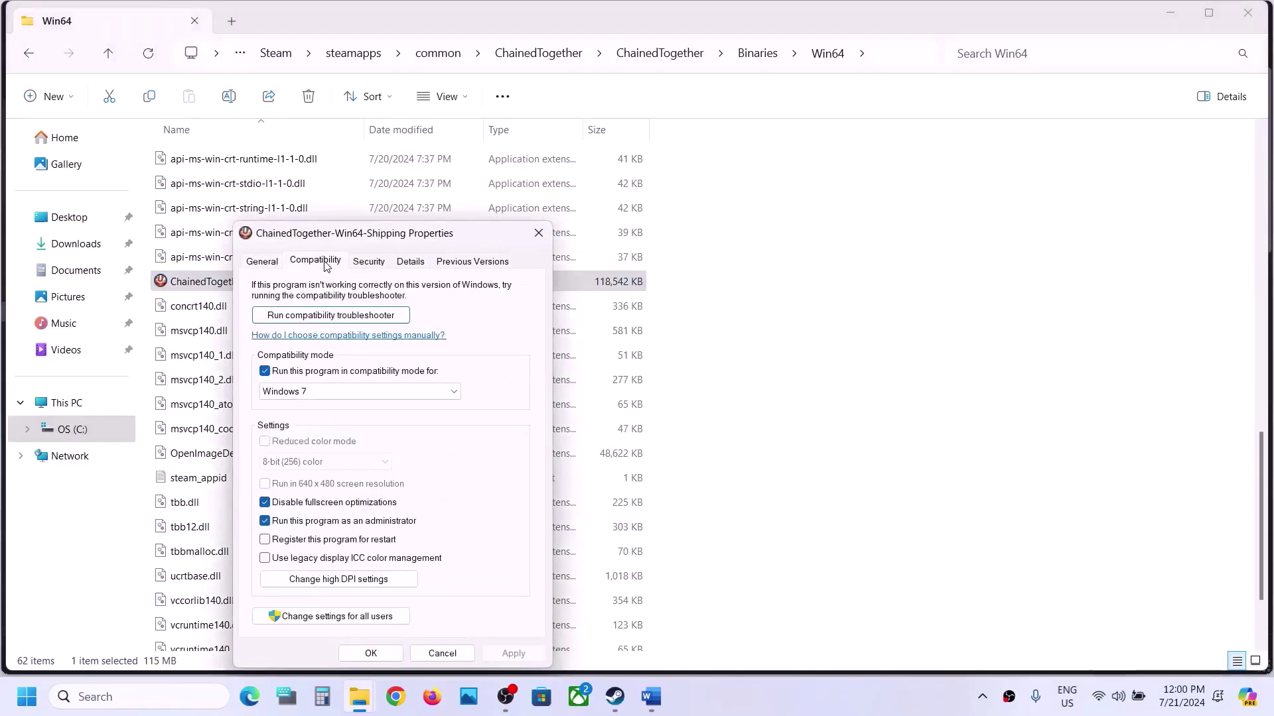
click(265, 371)
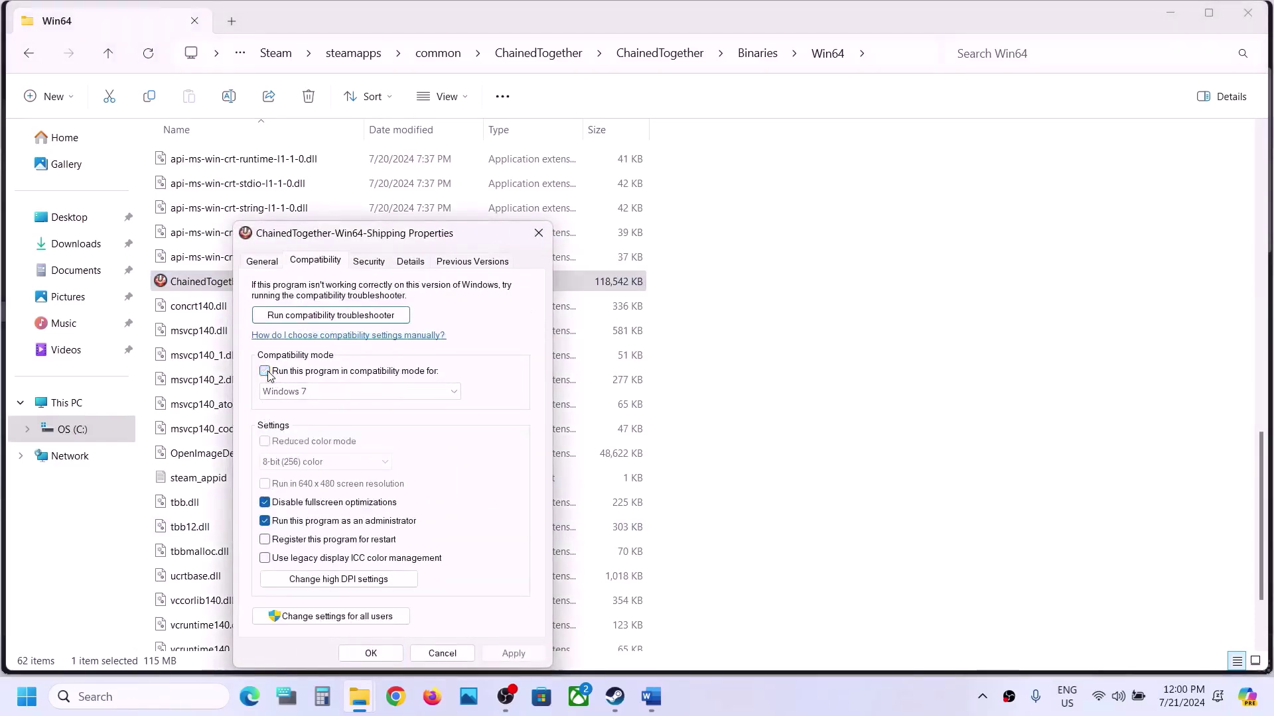
click(265, 506)
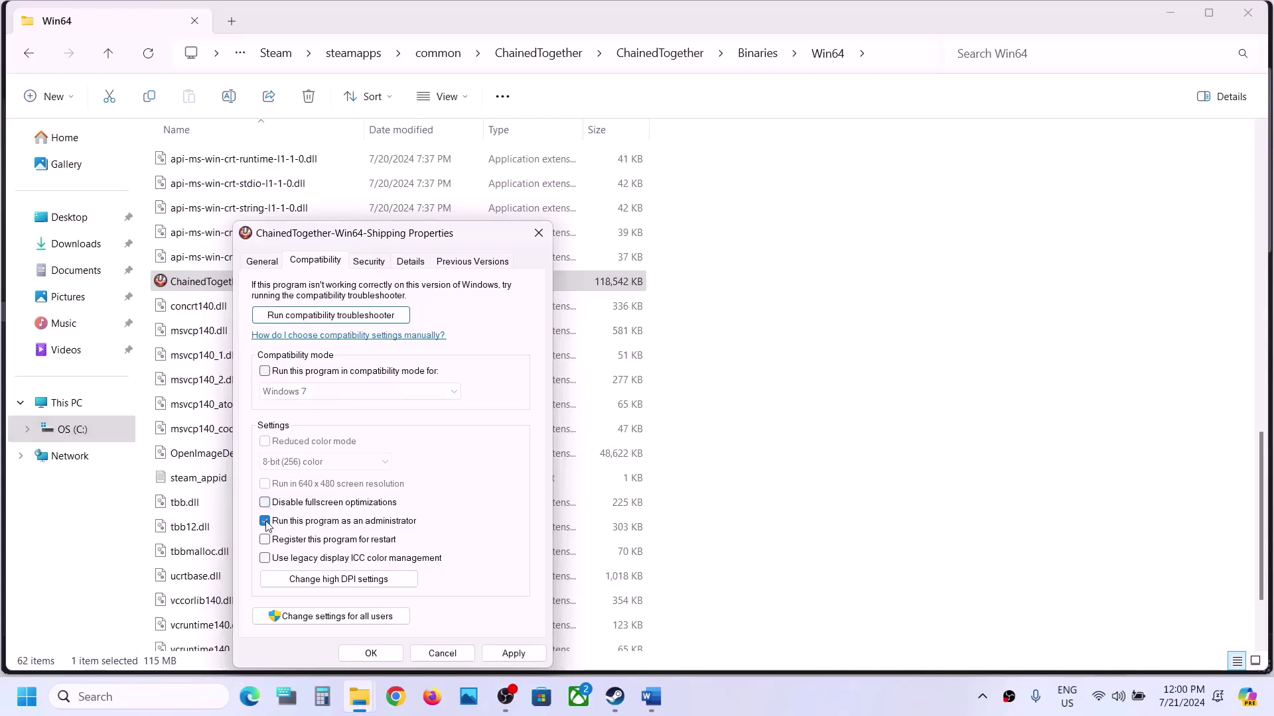
click(513, 653)
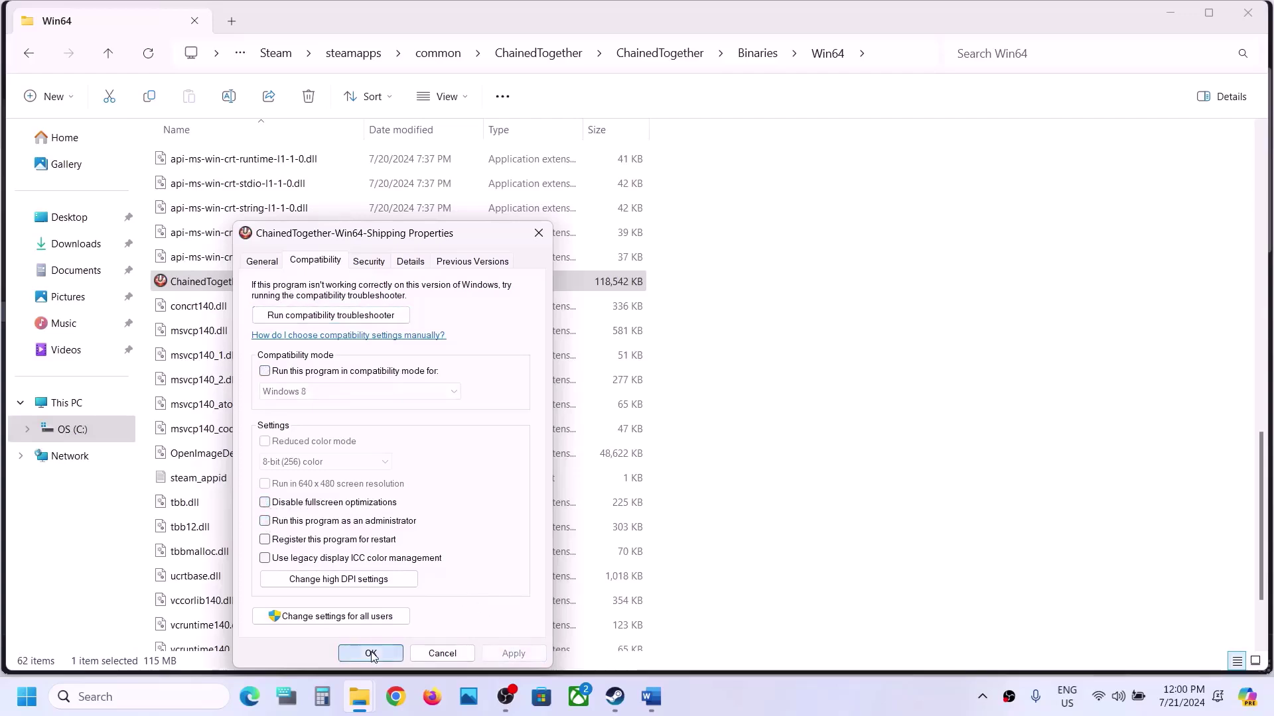
click(369, 653)
click(1248, 12)
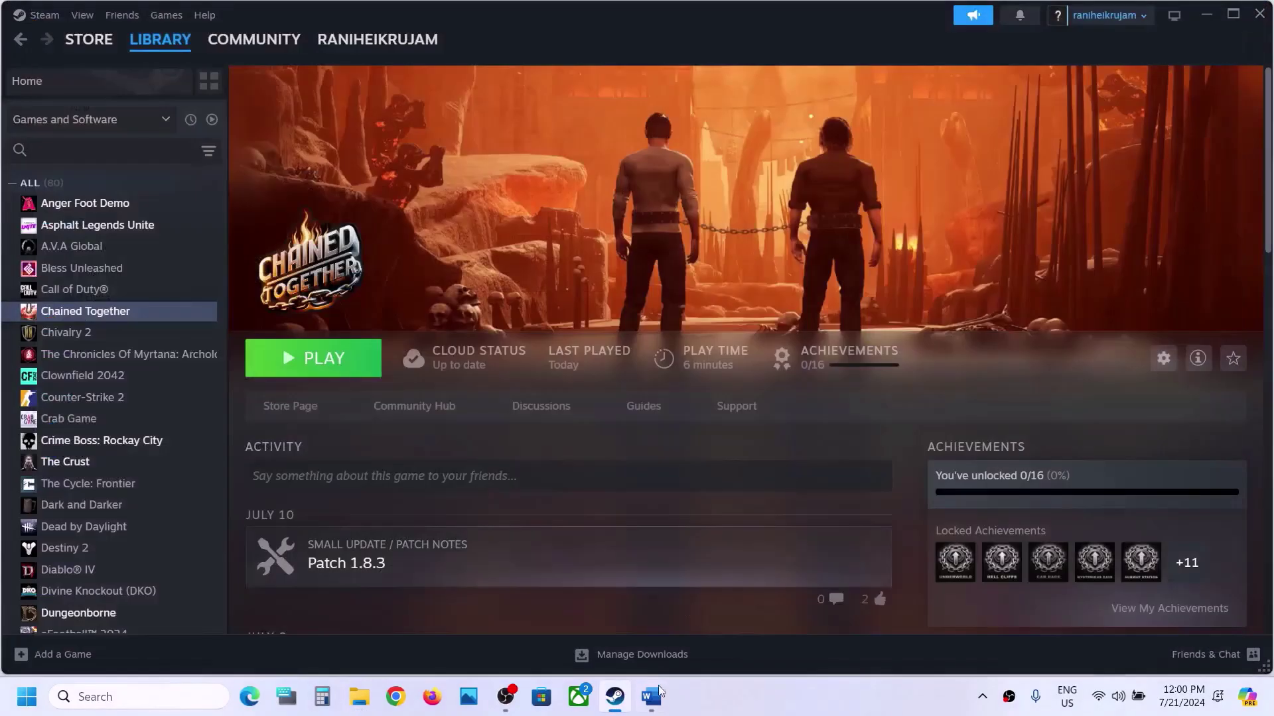
Switch to the Word troubleshooting document and highlight the Step 5 instructions on allowing the game exe through antivirus and Windows Security
click(651, 697)
scroll(394, 405, down, 5)
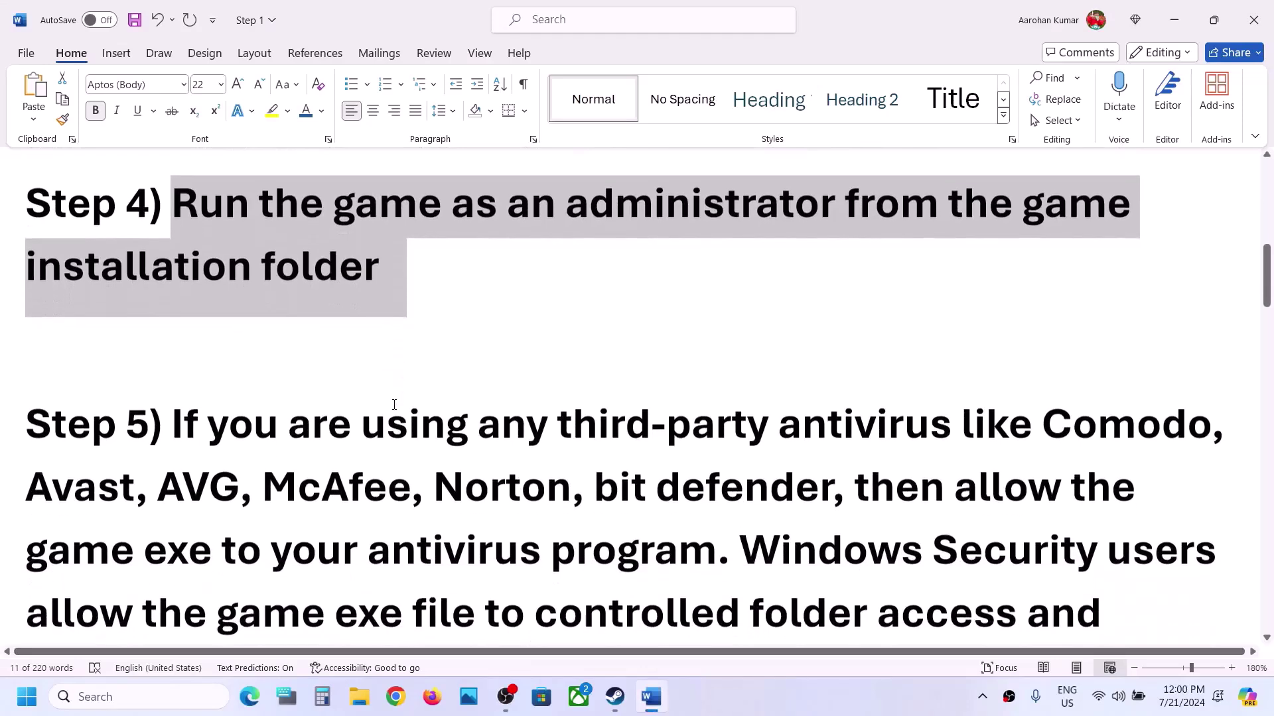
drag(176, 311, 655, 443)
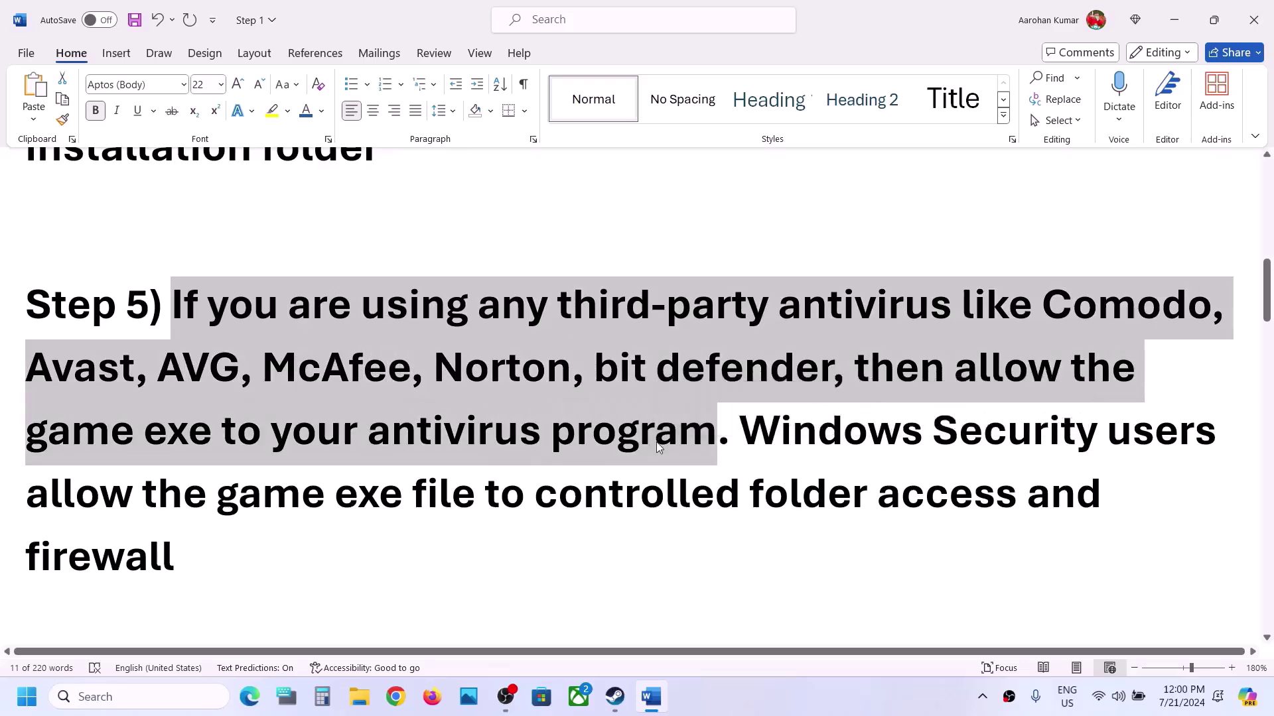
click(655, 443)
drag(962, 369, 721, 428)
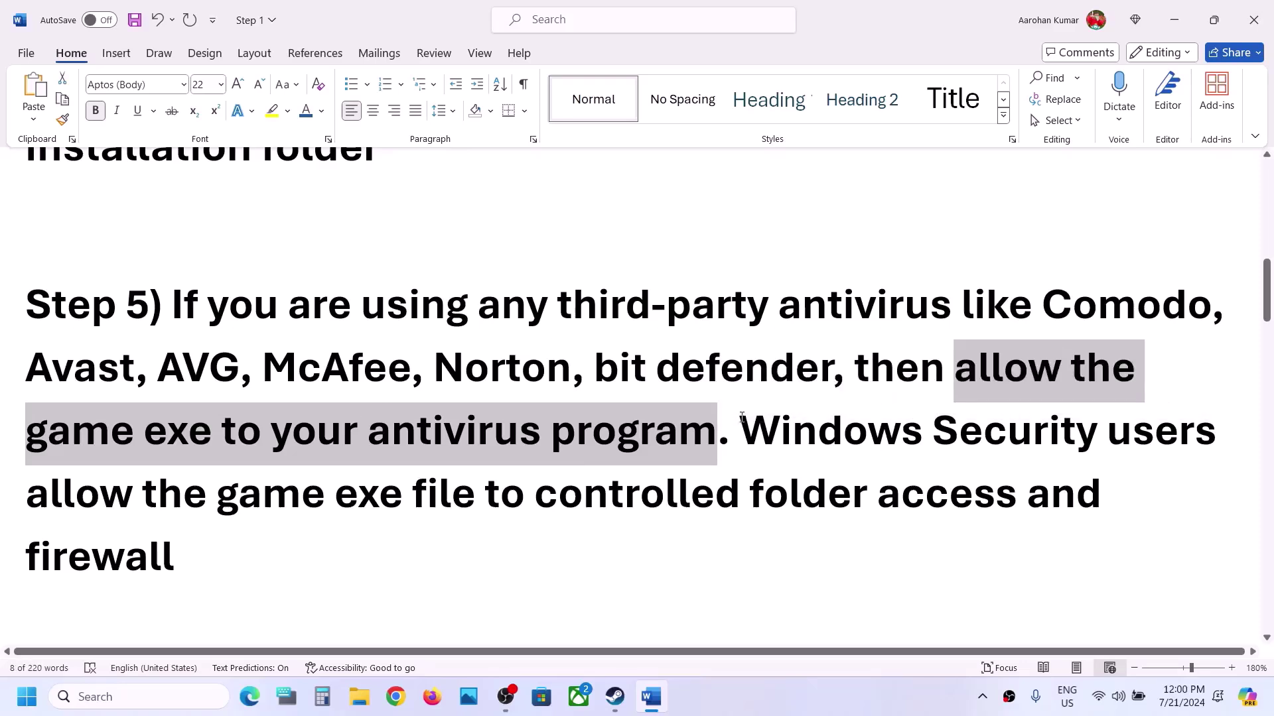
drag(742, 417, 1098, 428)
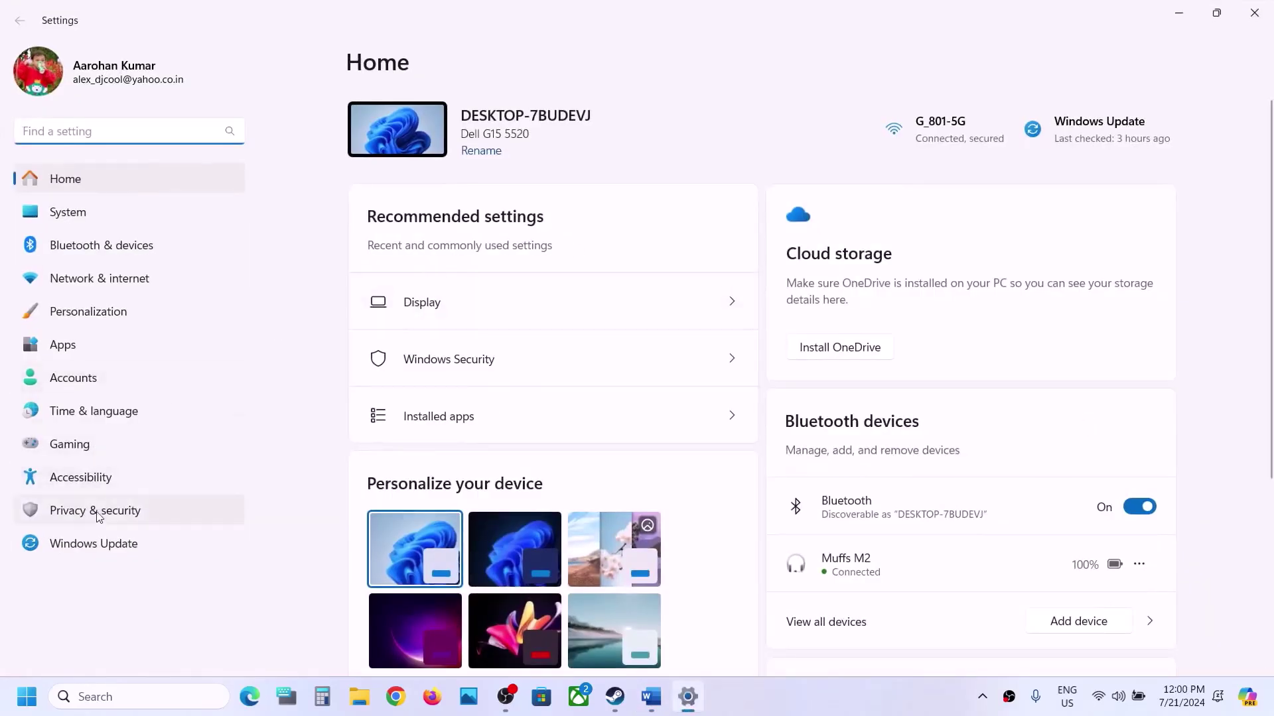
Open the list of apps allowed through Controlled folder access in the Windows Security ransomware protection settings
click(98, 515)
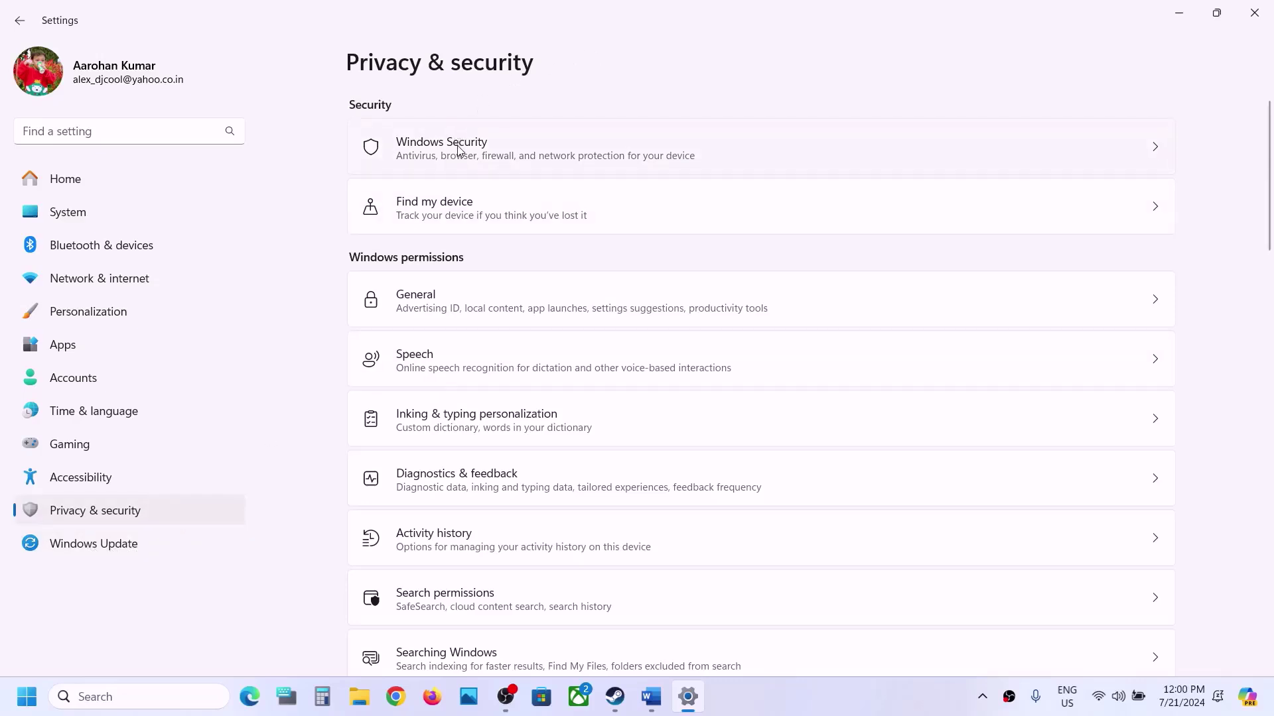
click(611, 166)
click(427, 240)
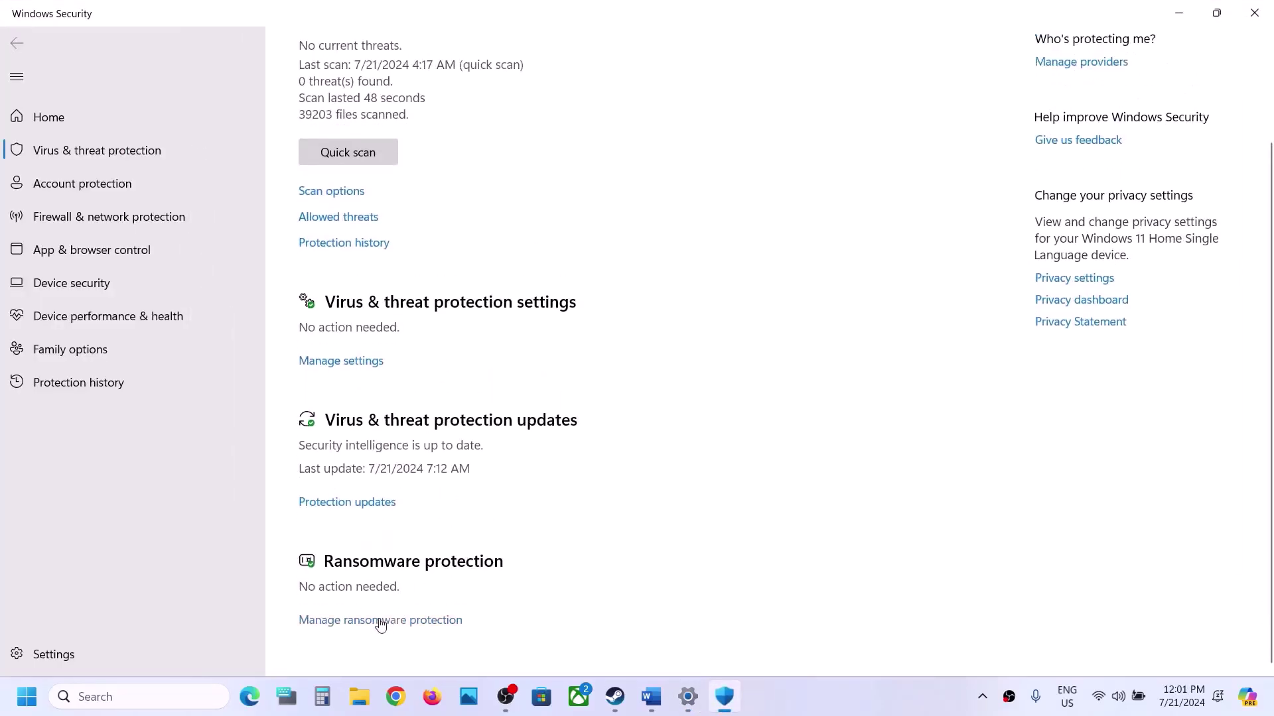
click(381, 623)
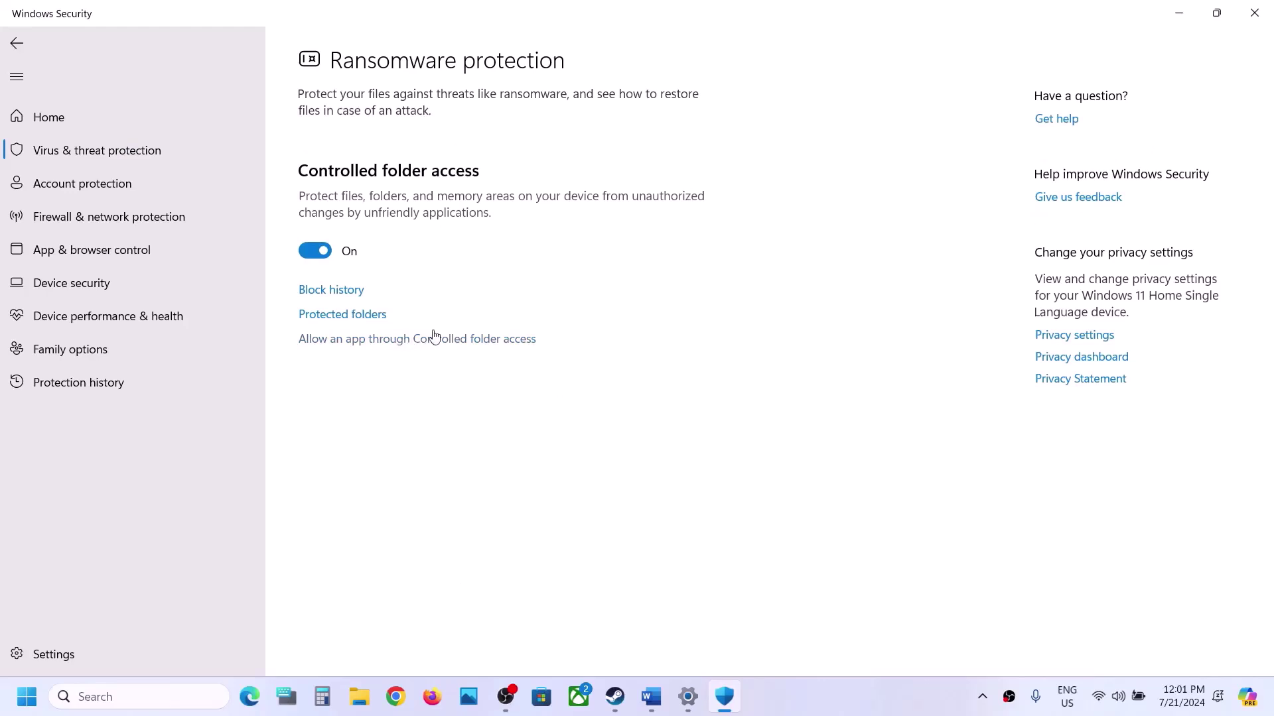
click(415, 339)
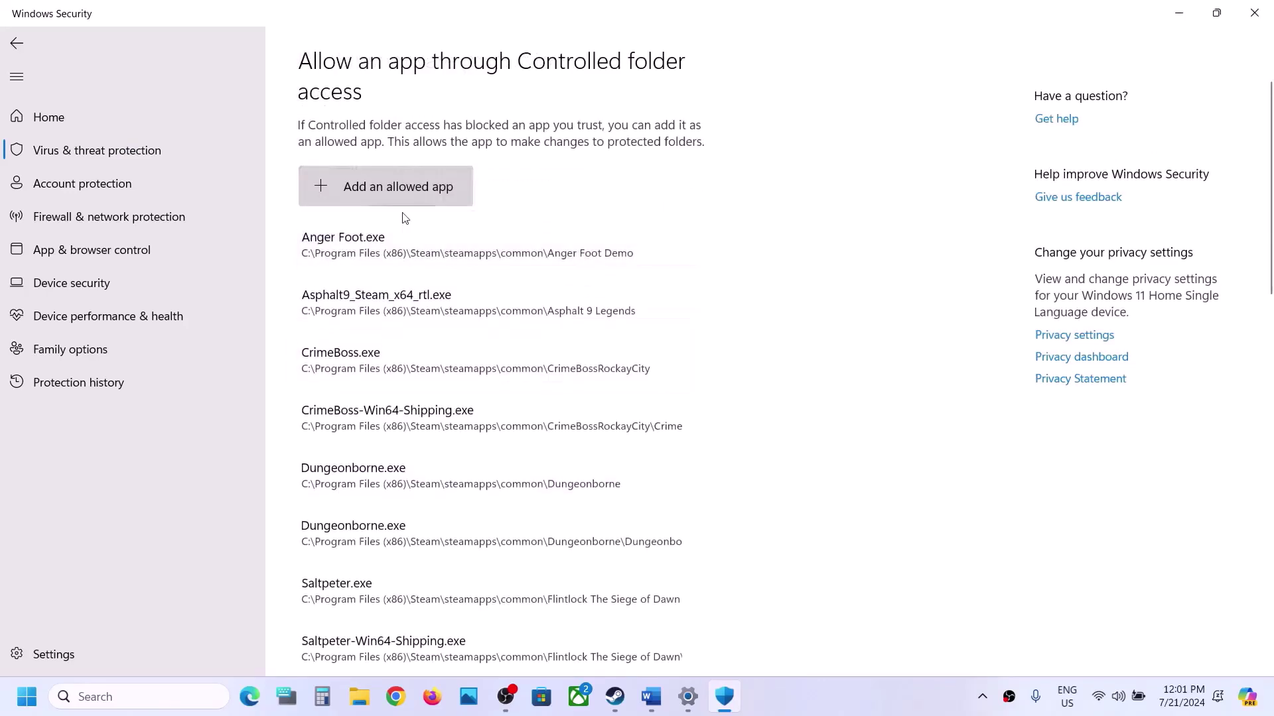
Start adding an allowed app by browsing to C:\Program Files (x86)\Steam\steamapps\common
click(388, 198)
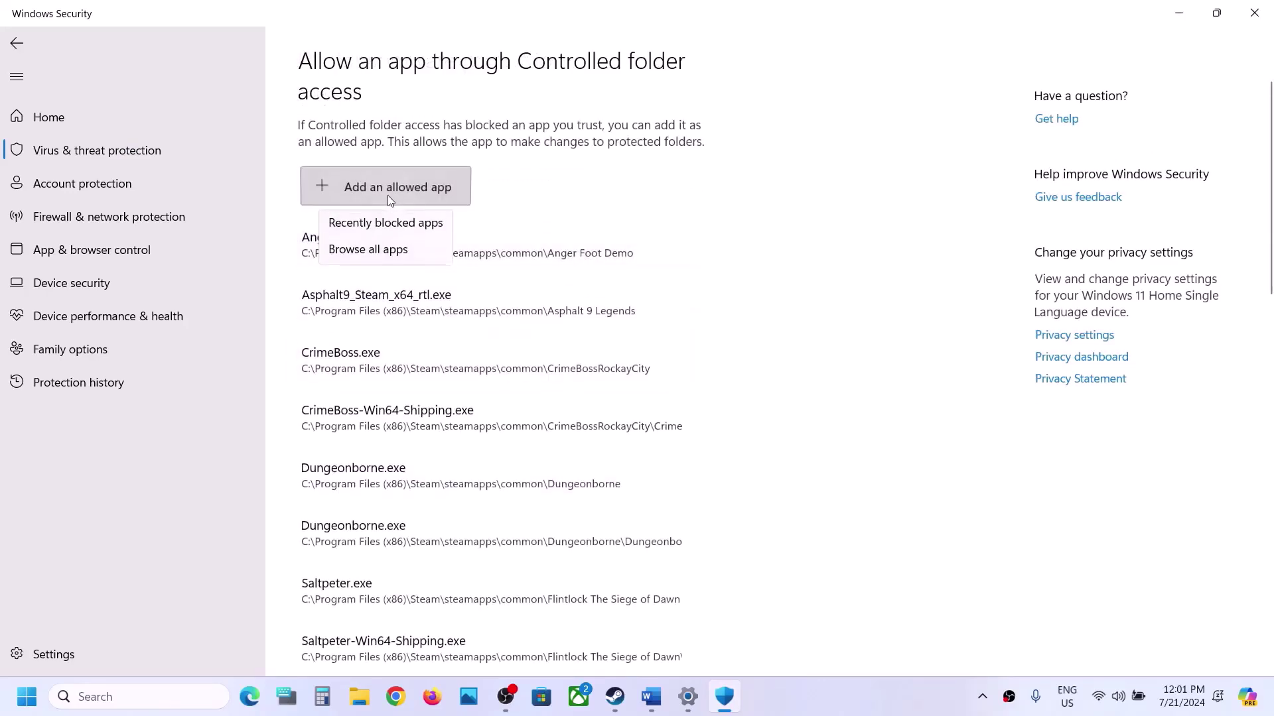
click(368, 249)
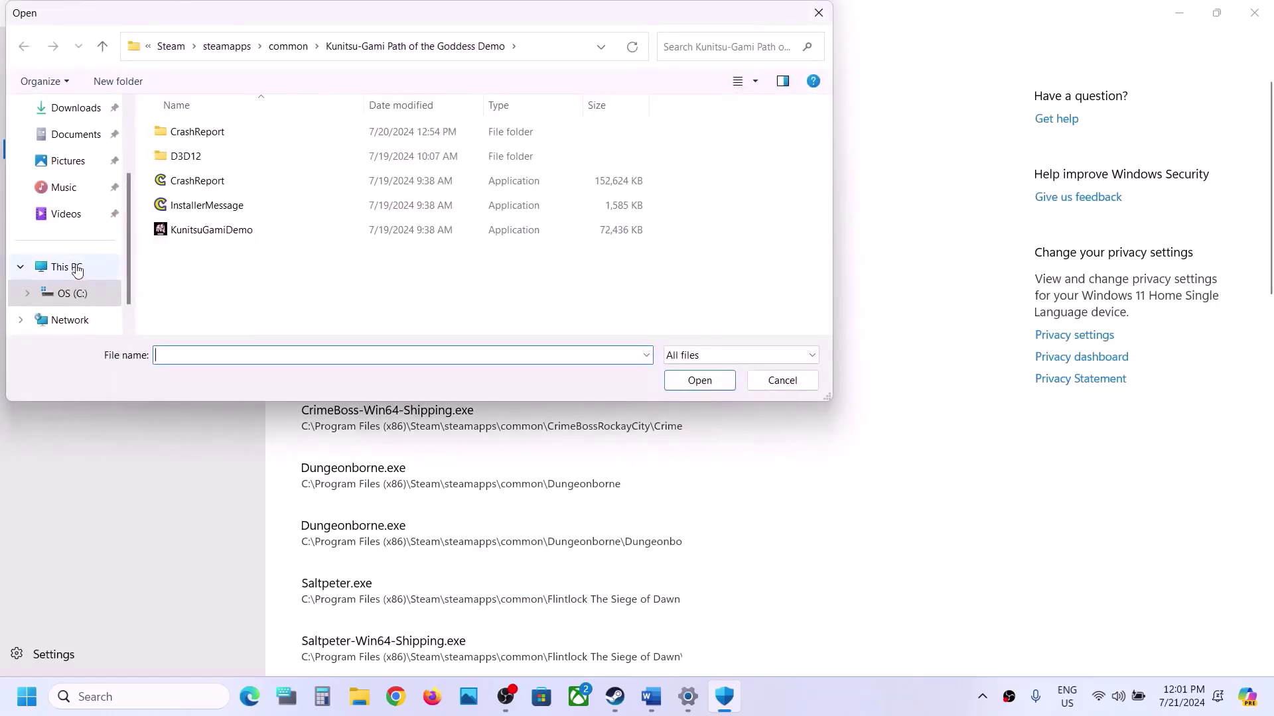
click(77, 270)
double_click(232, 151)
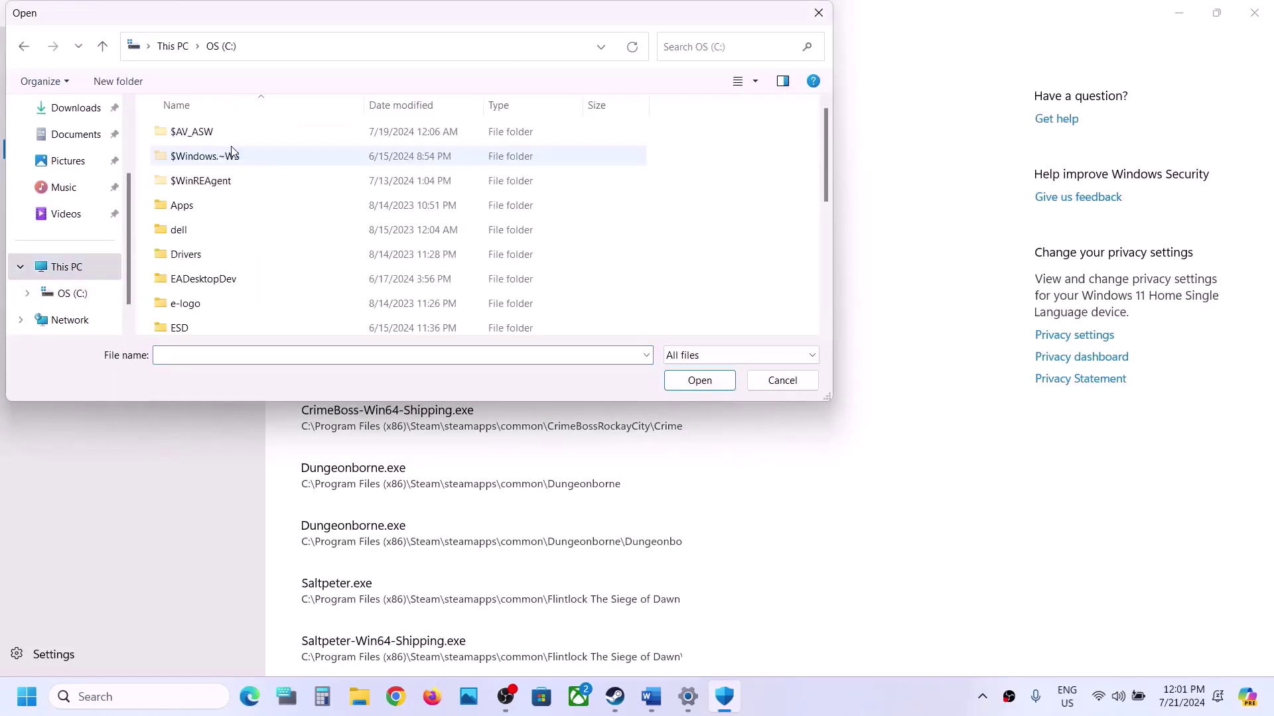
scroll(232, 151, down, 4)
double_click(224, 179)
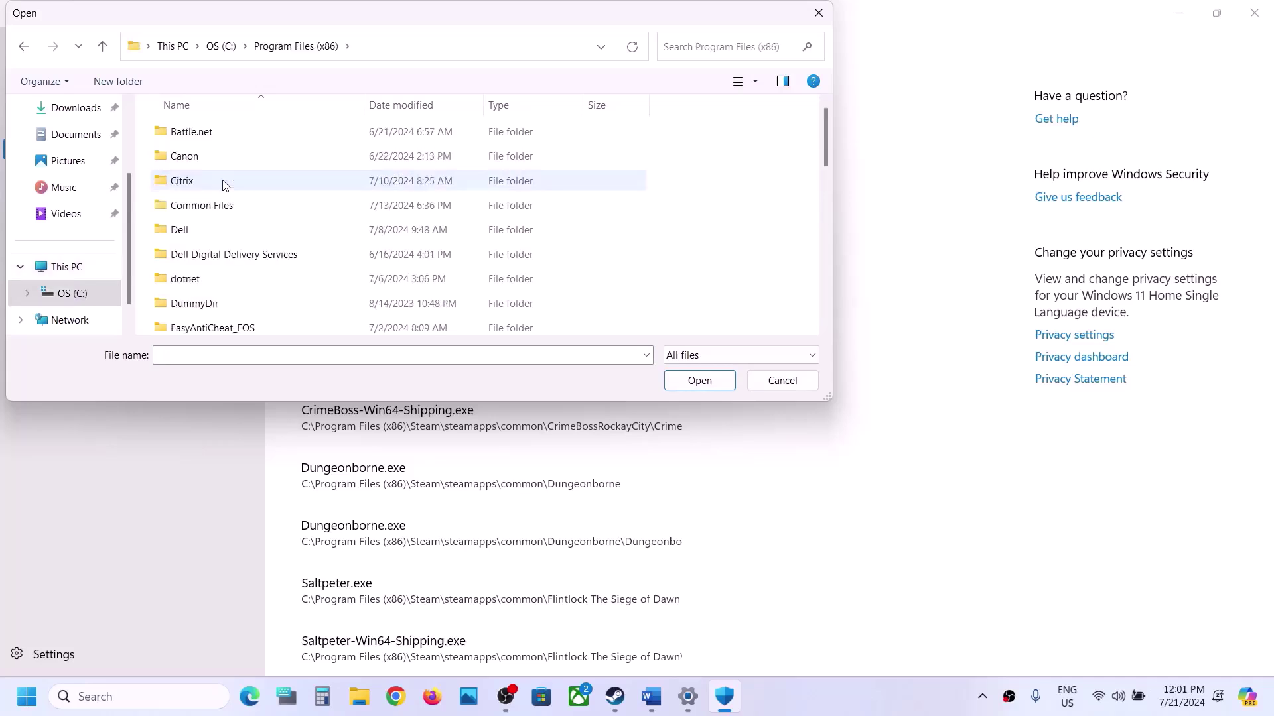
scroll(222, 185, down, 6)
double_click(194, 250)
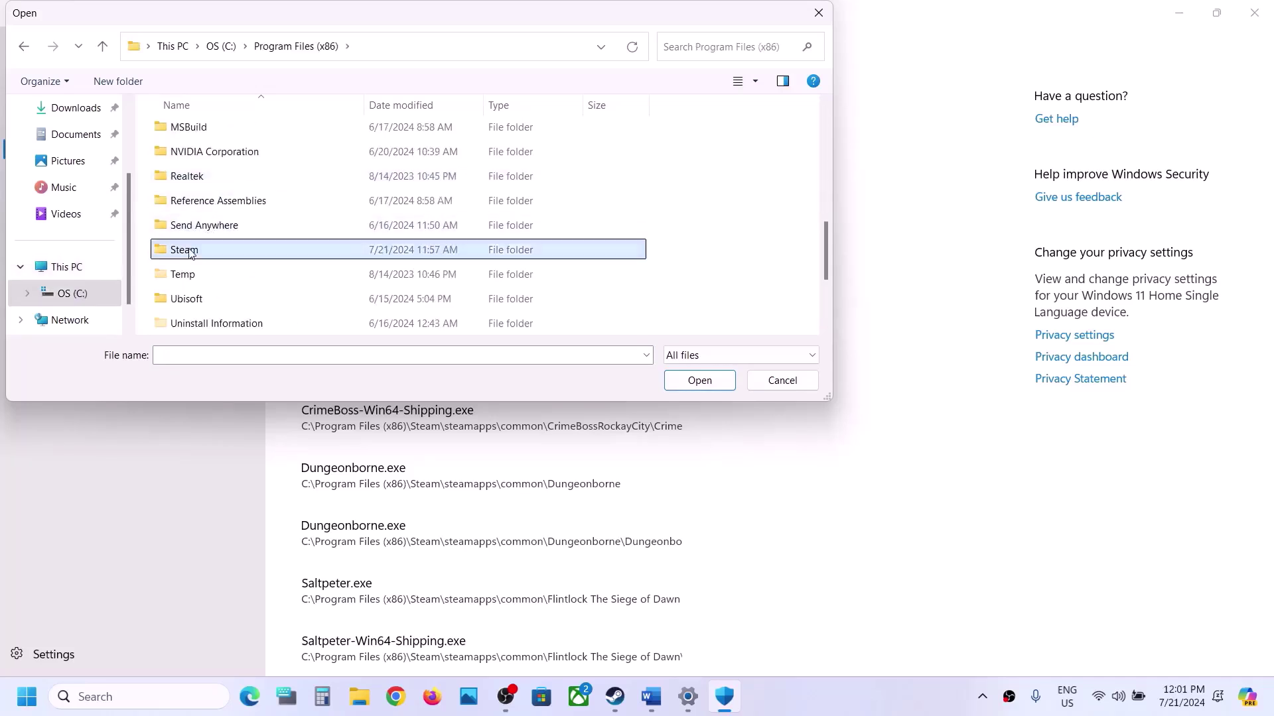
double_click(205, 227)
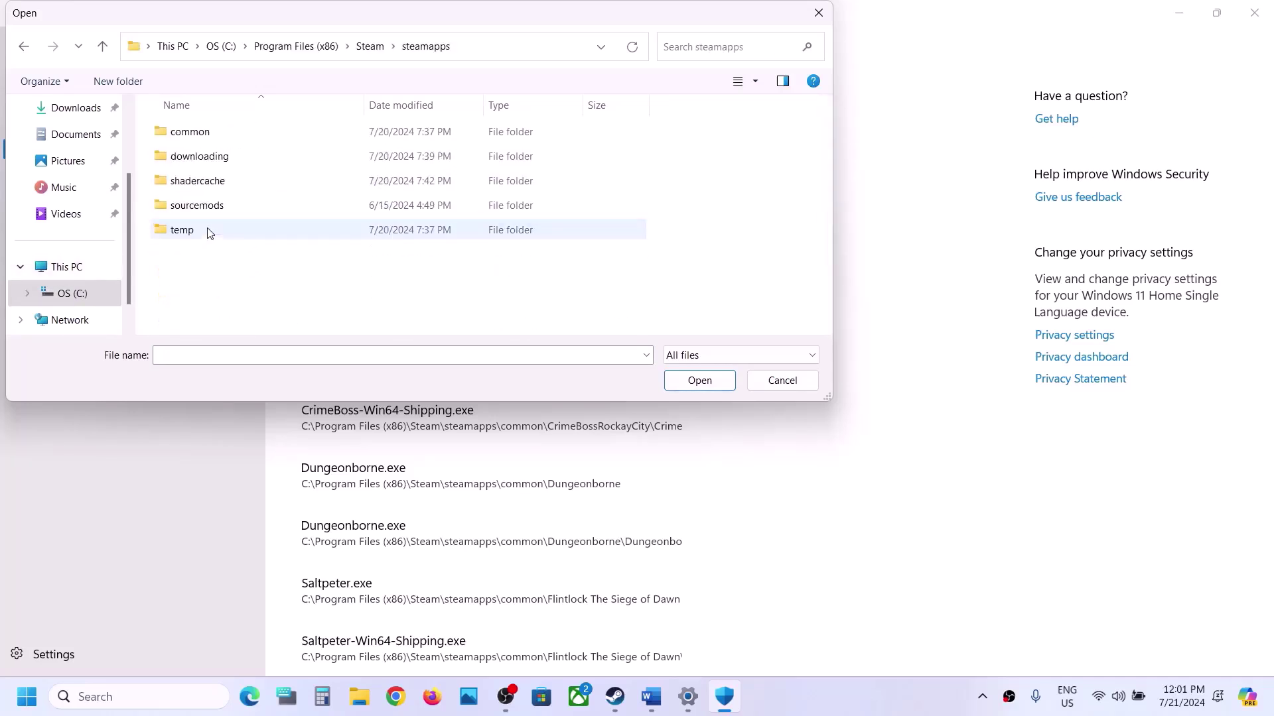
double_click(222, 132)
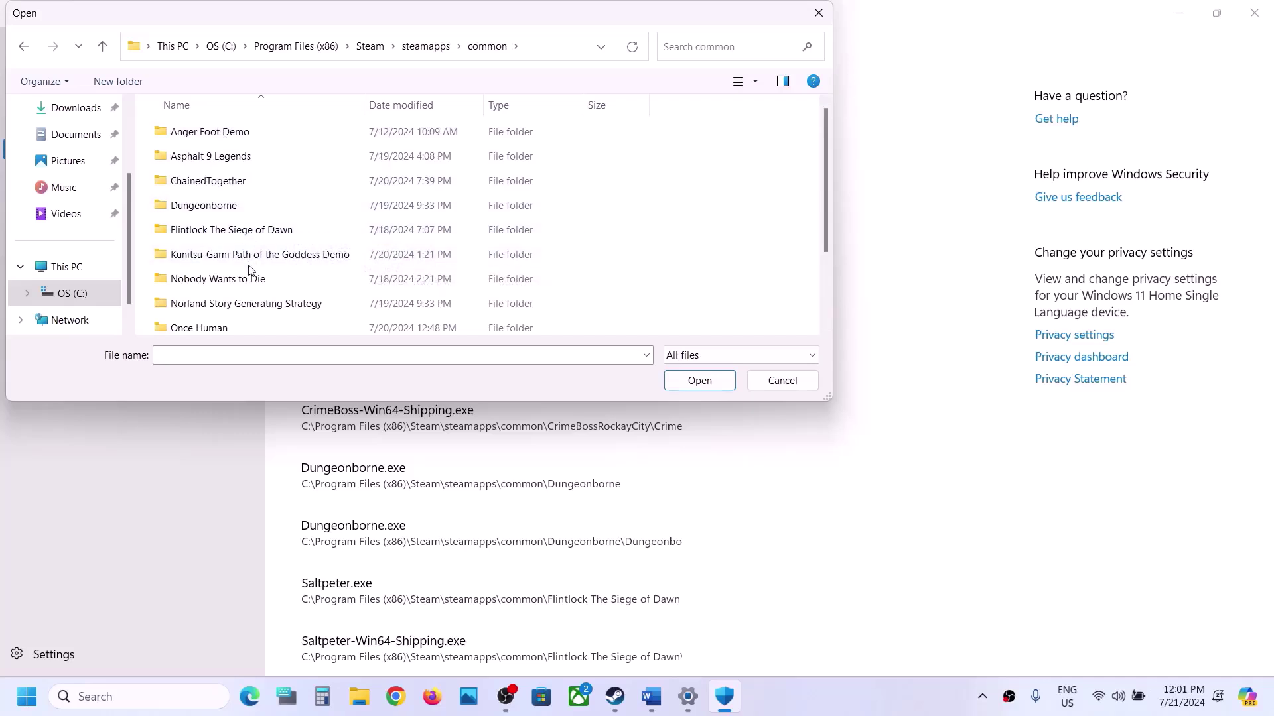
Allow the ChainedTogether application from the main ChainedTogether game folder through Controlled folder access
click(229, 179)
double_click(260, 177)
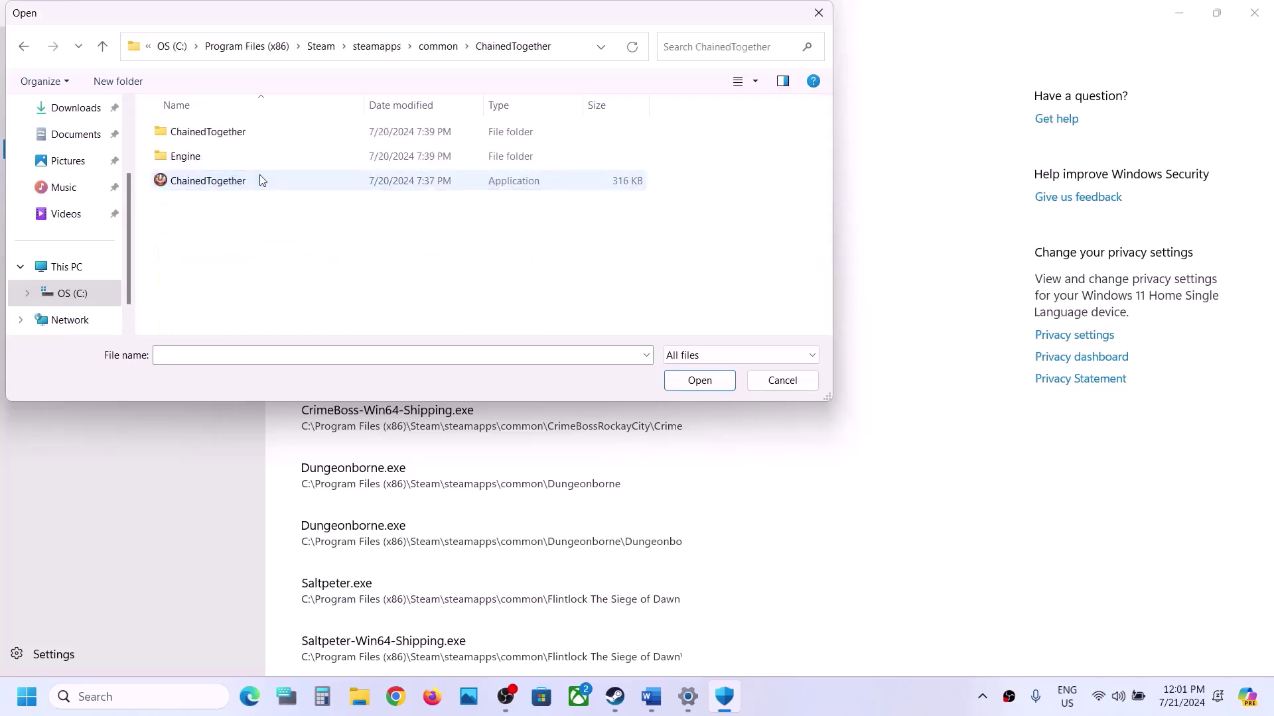
click(219, 186)
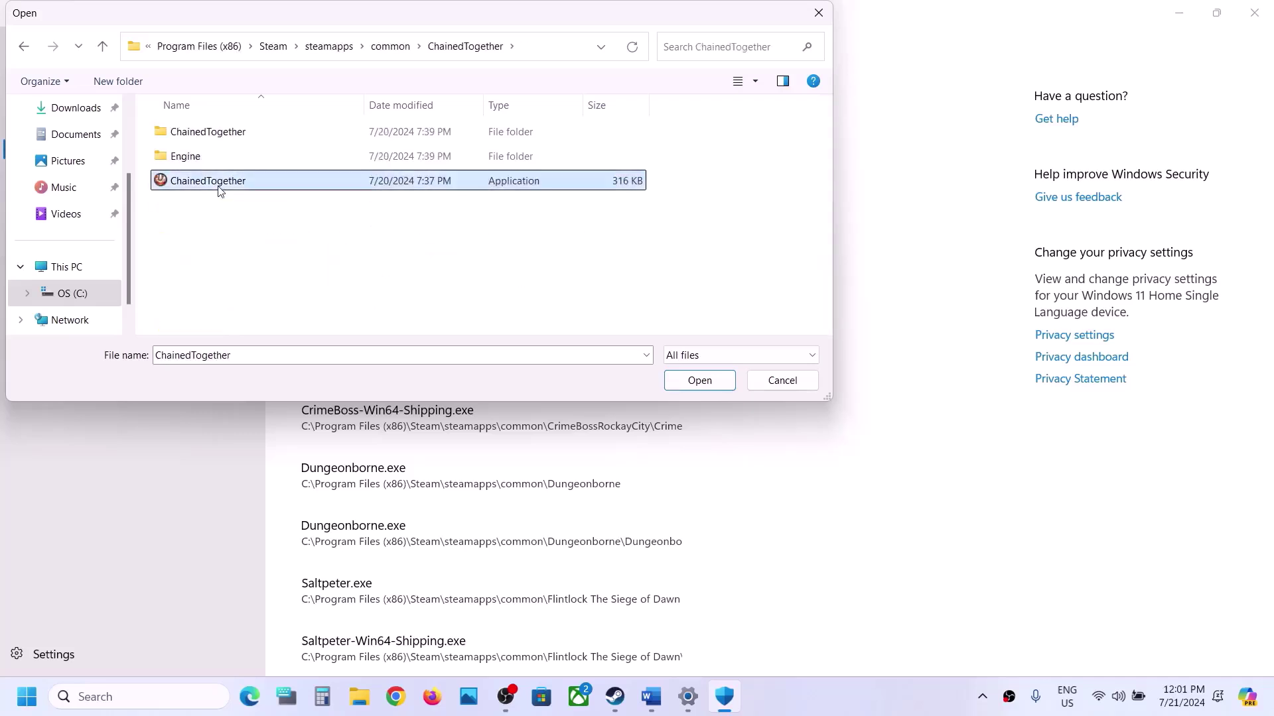
click(702, 380)
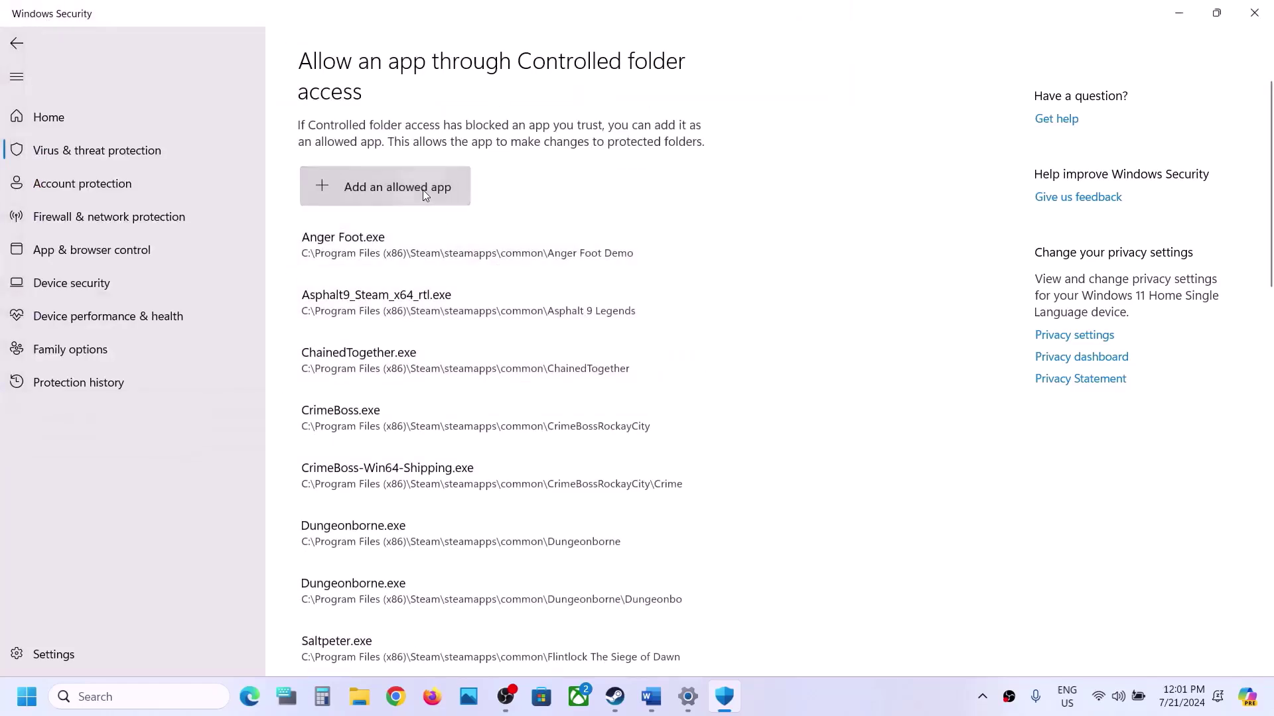
Allow the ChainedTogether-Win64-Shipping application from the ChainedTogether\Binaries\Win64 subfolder through Controlled folder access
click(424, 190)
click(399, 251)
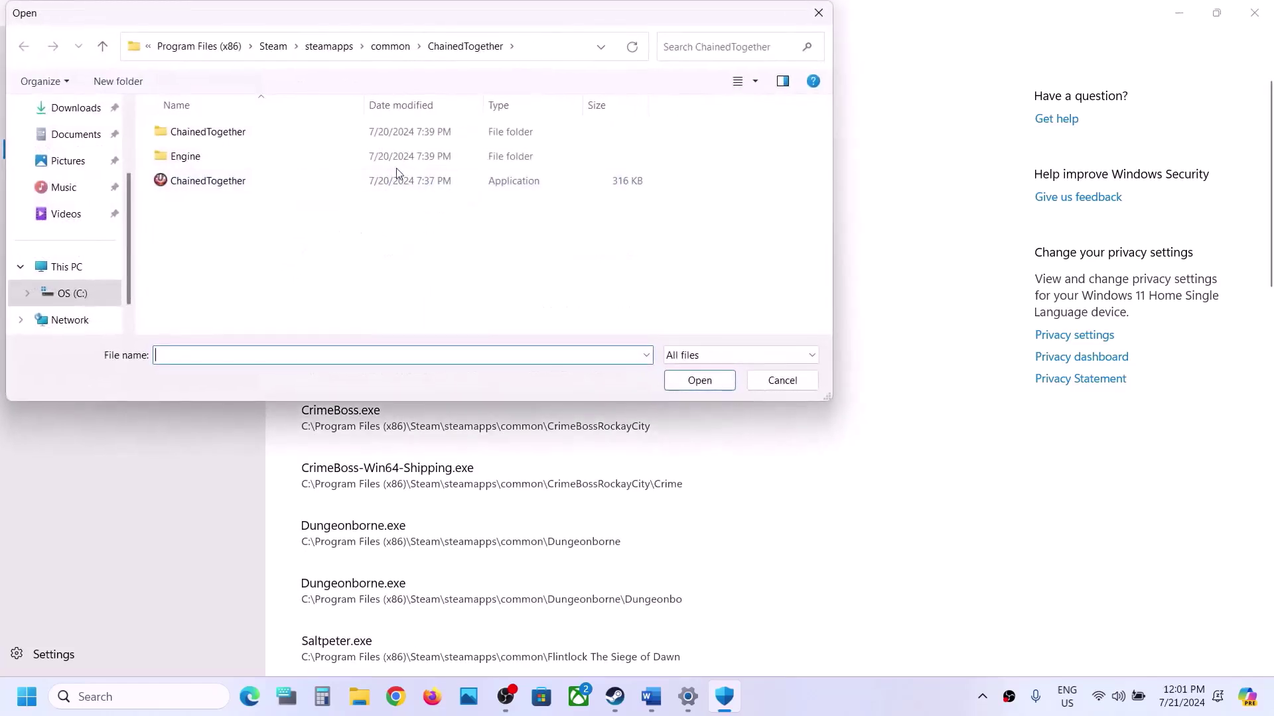
double_click(208, 132)
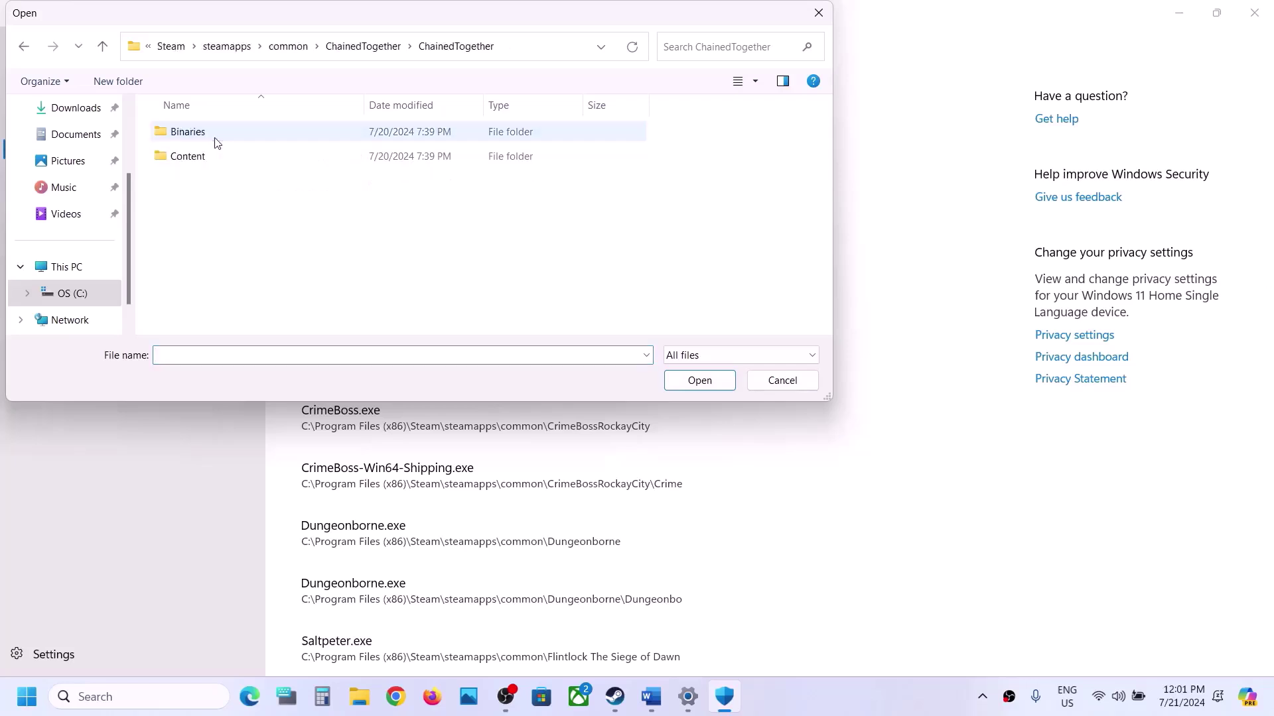
double_click(204, 136)
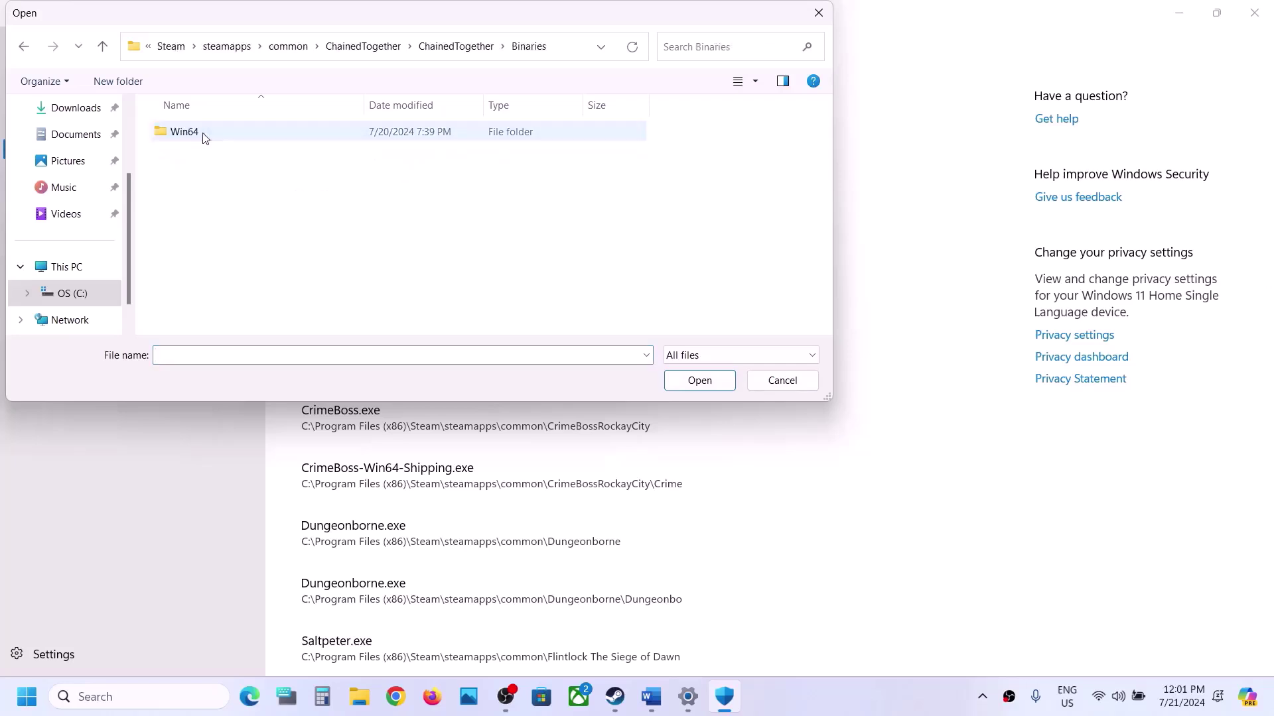
double_click(205, 134)
click(207, 159)
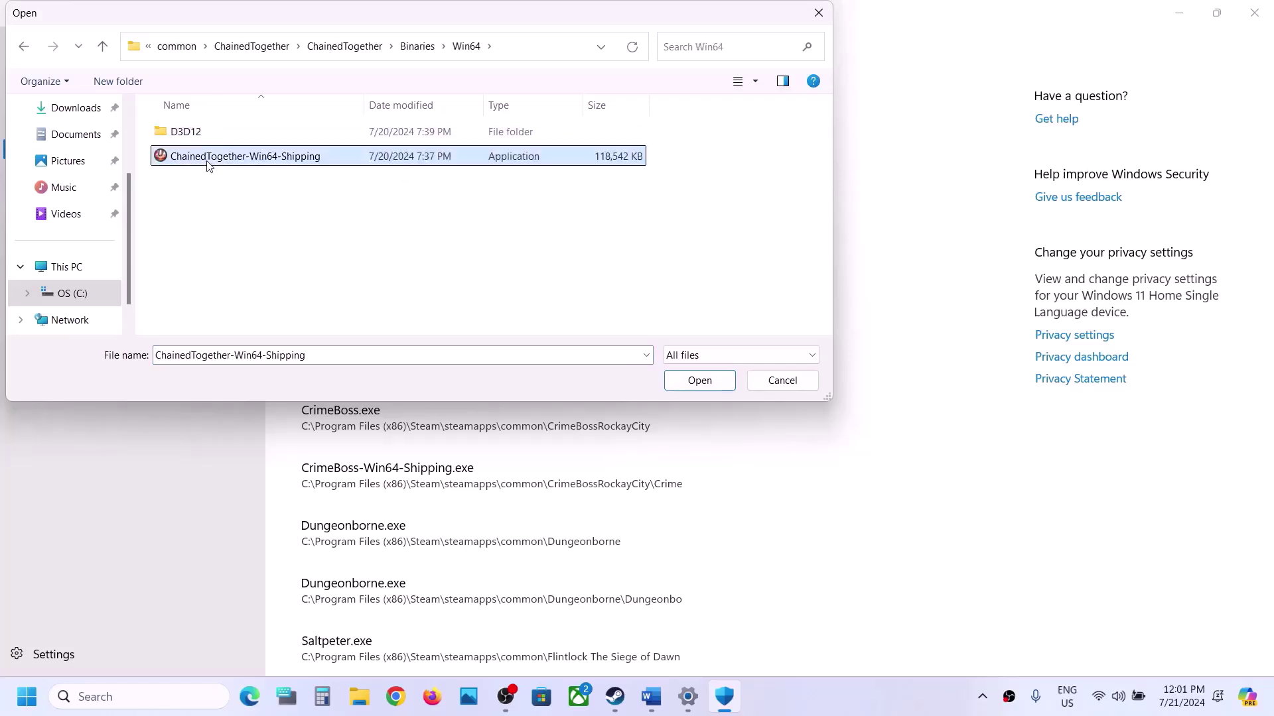
click(721, 380)
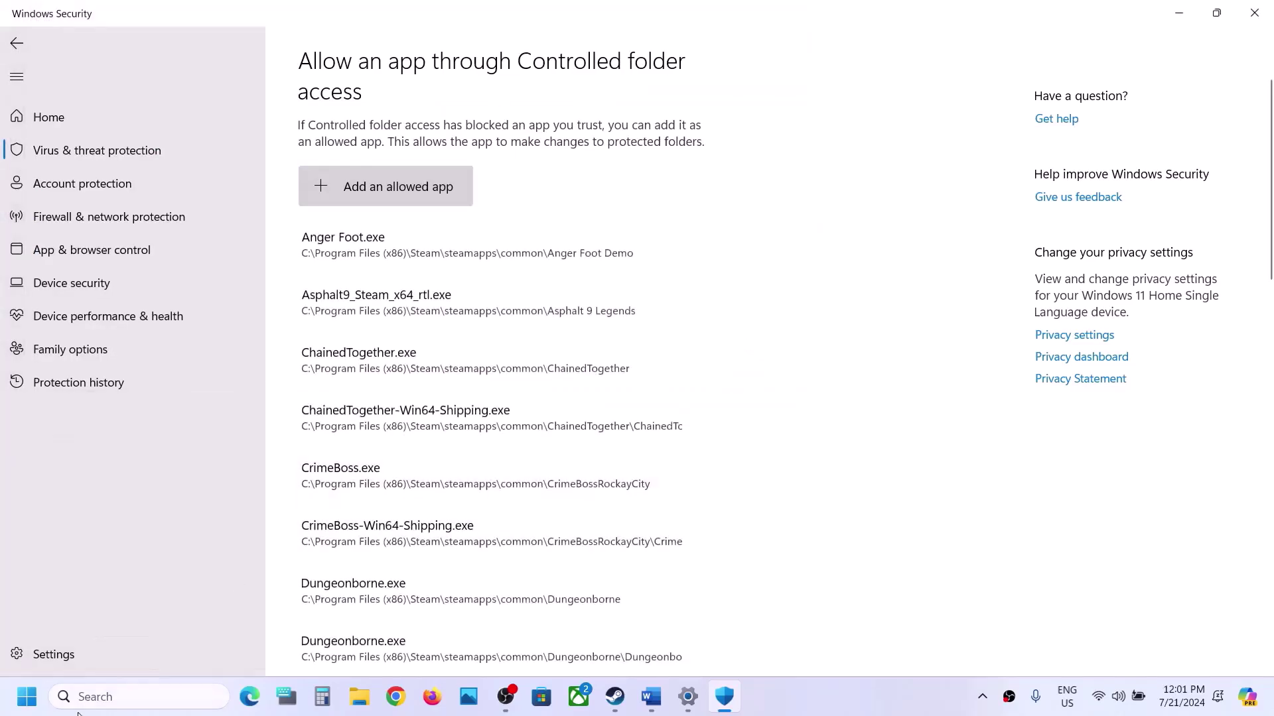
Open the Windows Defender Firewall allowed apps list from Control Panel and unlock its settings for editing
click(90, 691)
text(ontrol)
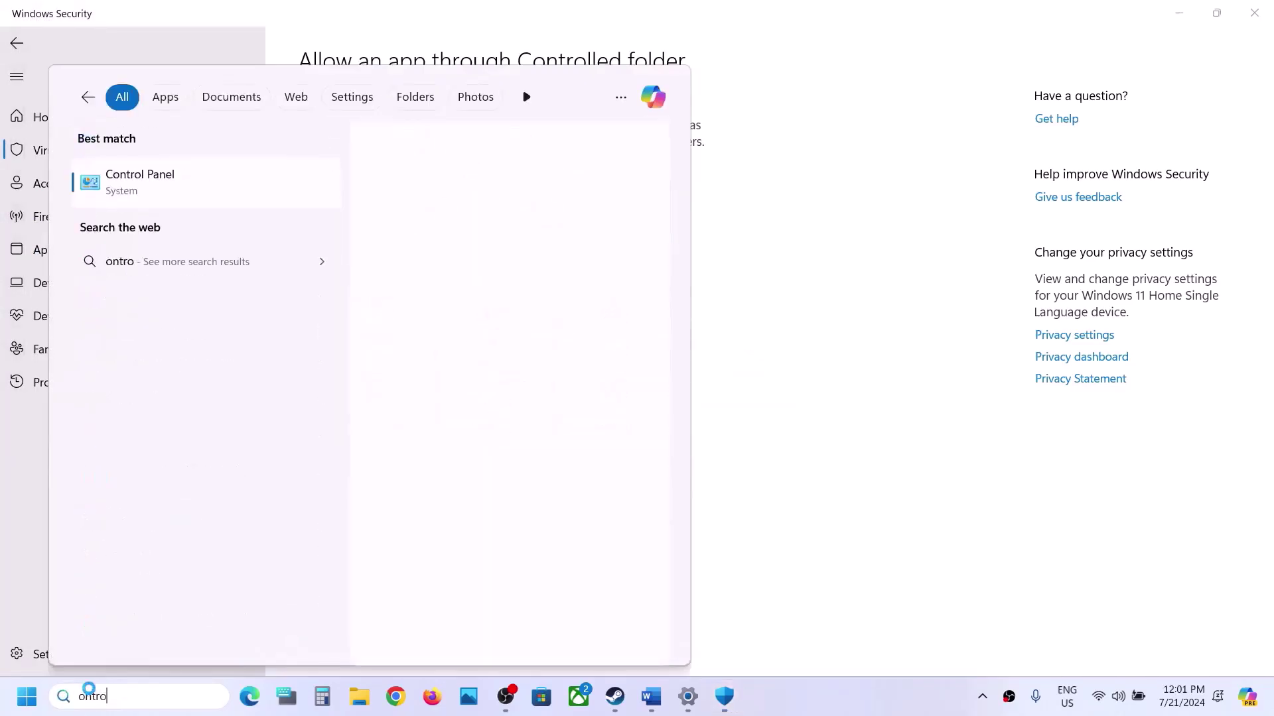
key(Return)
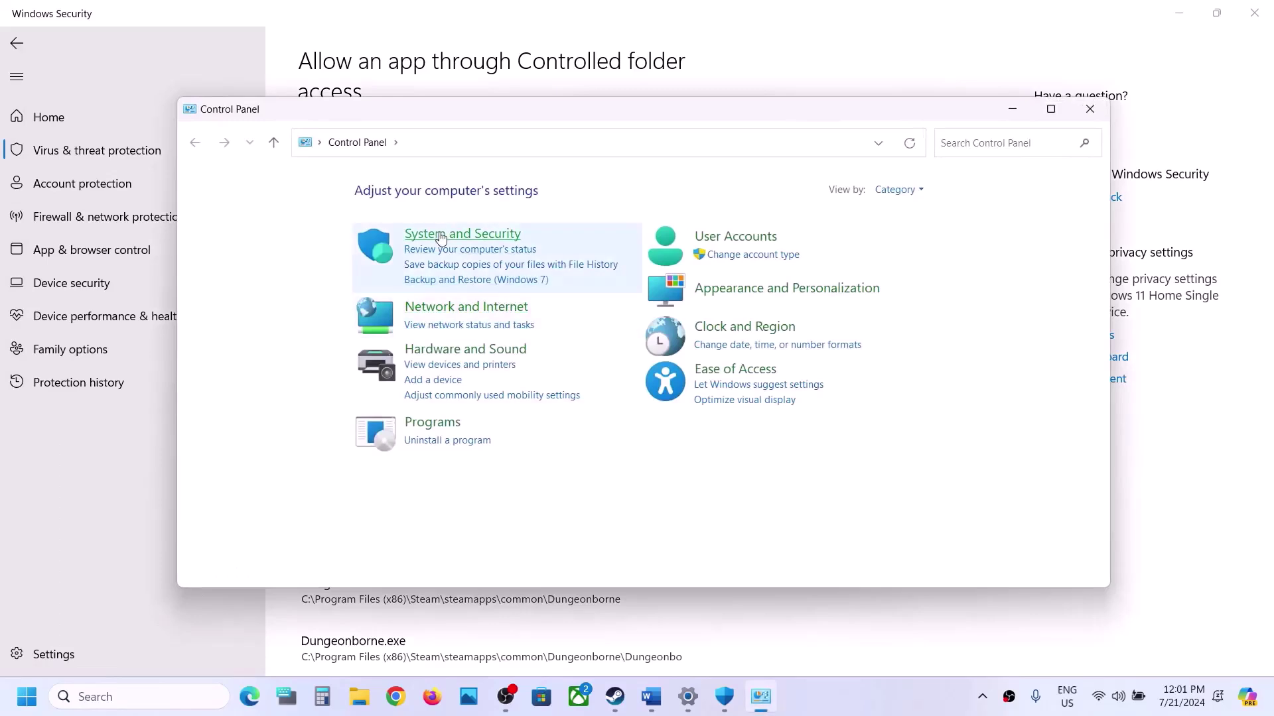
click(439, 233)
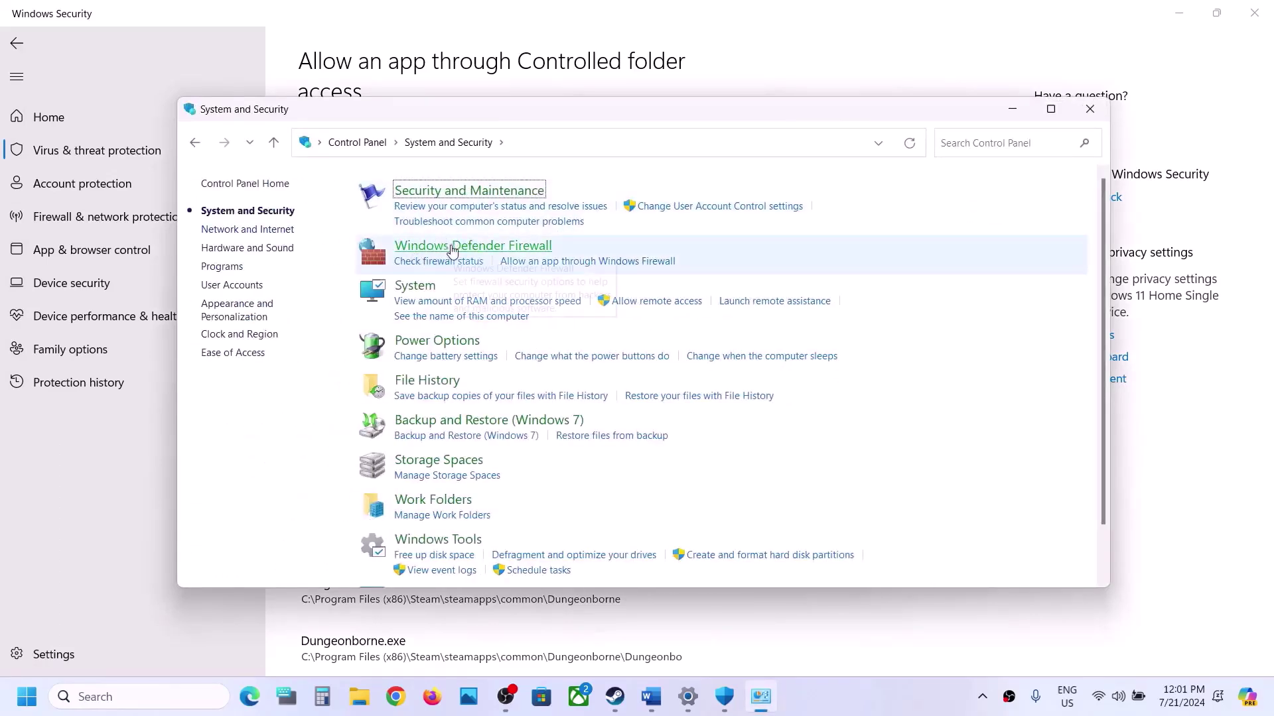
click(455, 247)
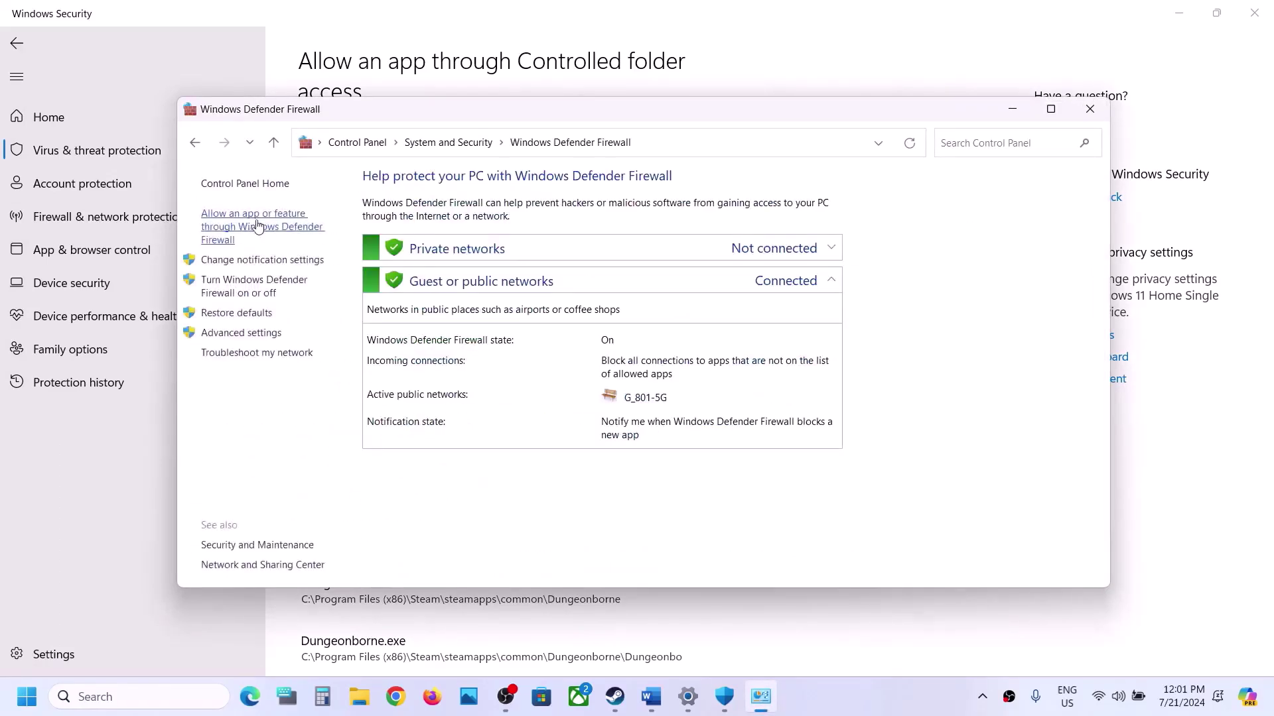
click(268, 227)
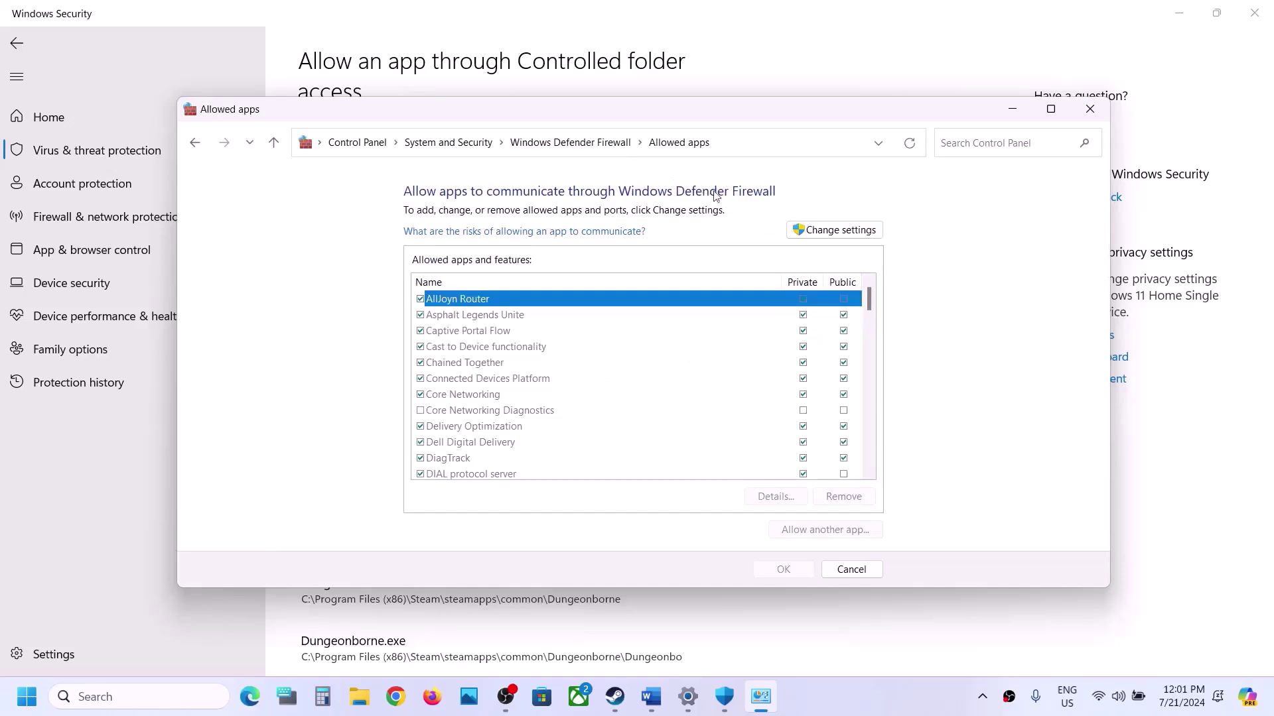
click(821, 231)
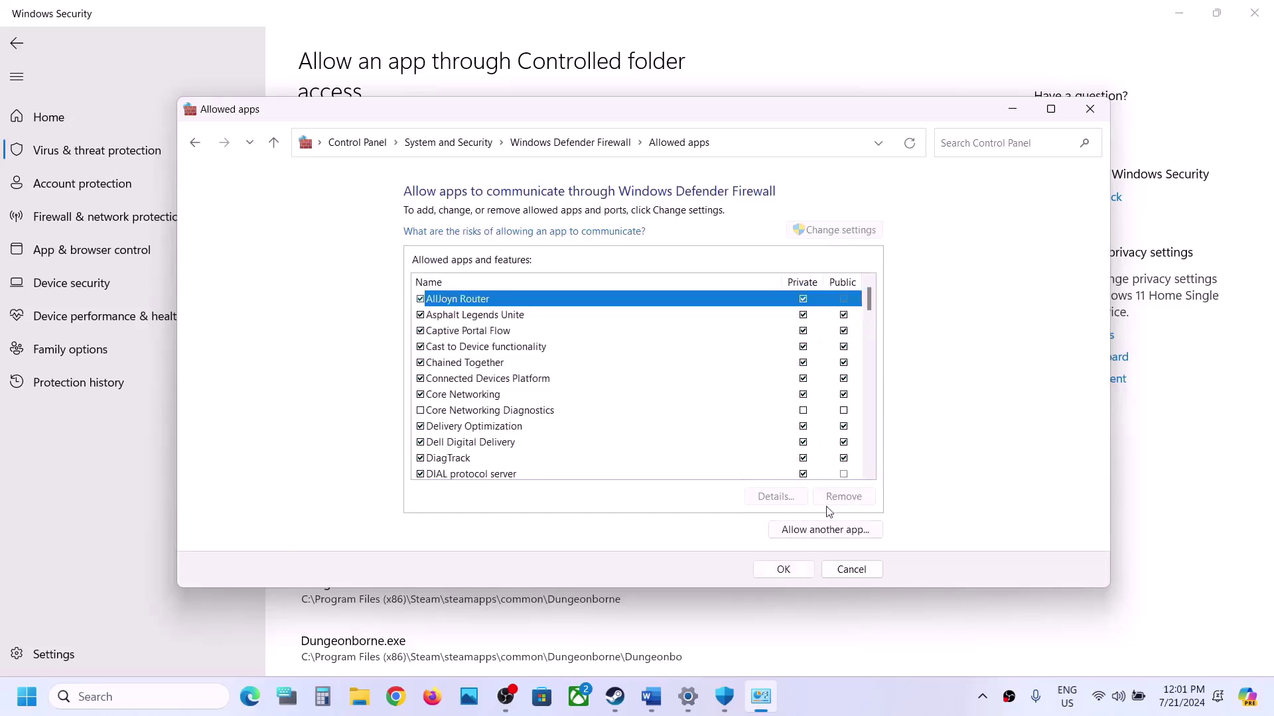
Try to add the ChainedTogether application from the steamapps\common\ChainedTogether folder to the firewall's allowed apps
click(835, 529)
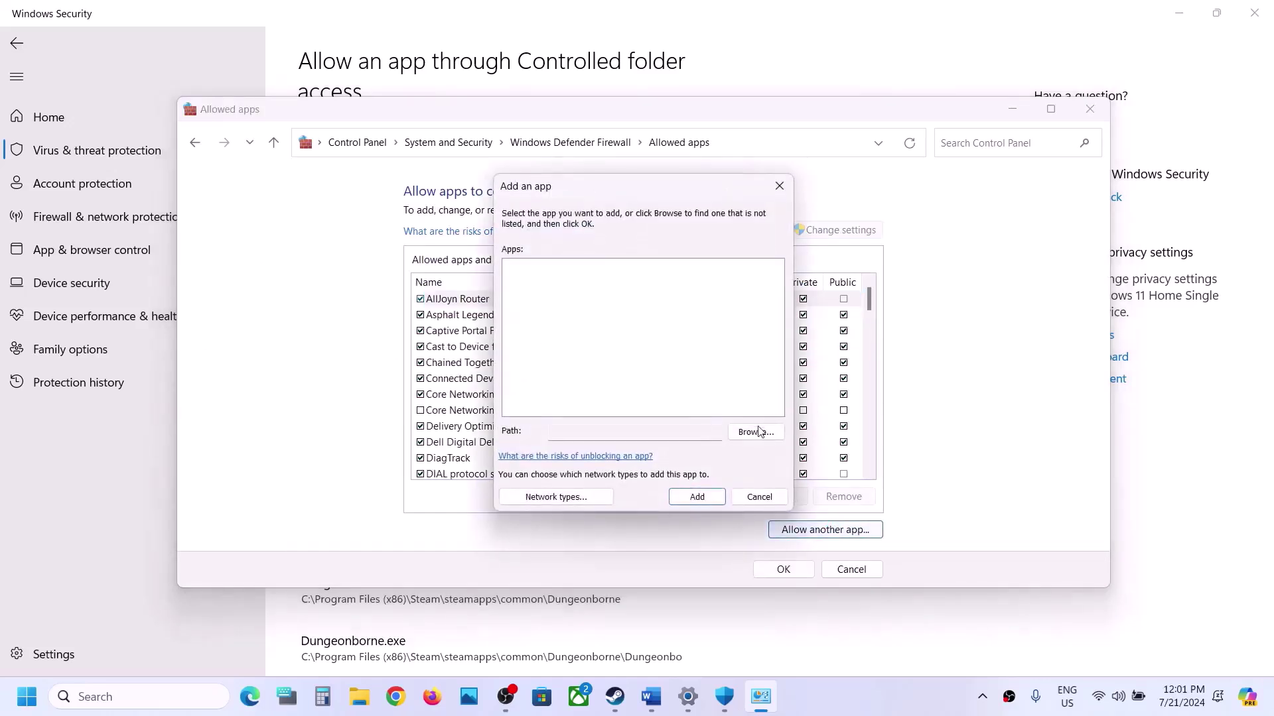
click(759, 432)
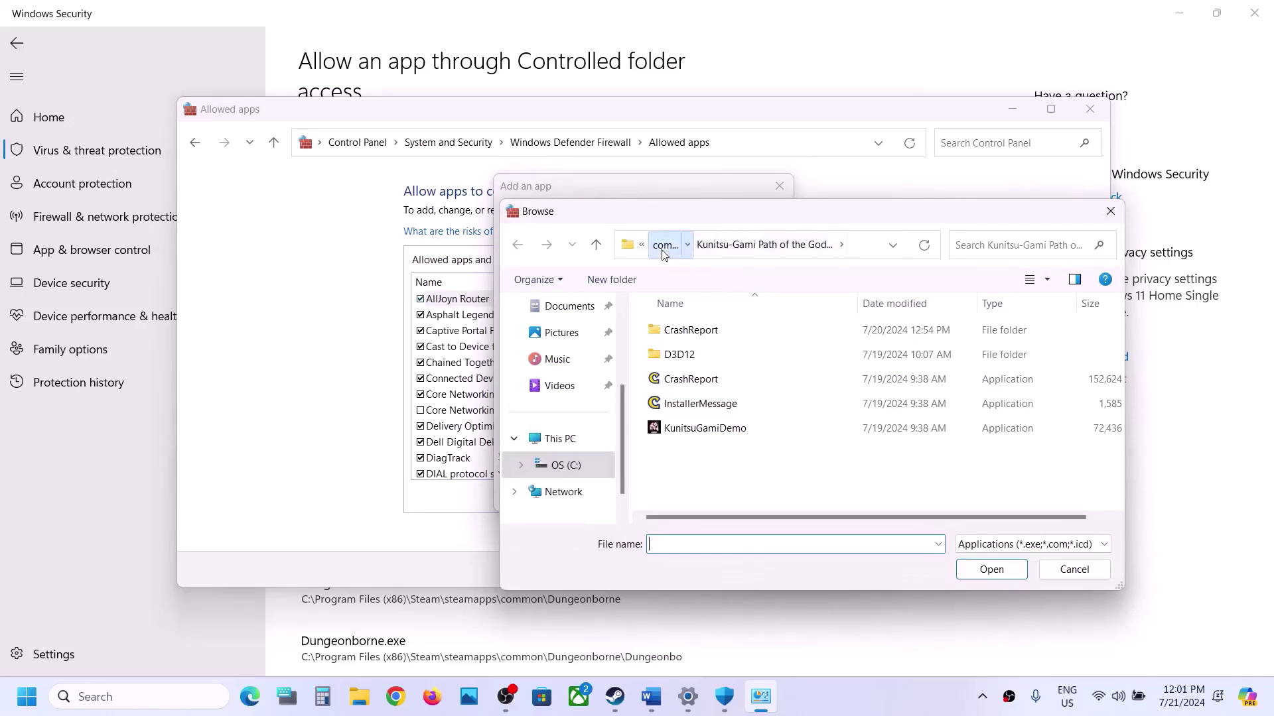
click(664, 245)
click(709, 378)
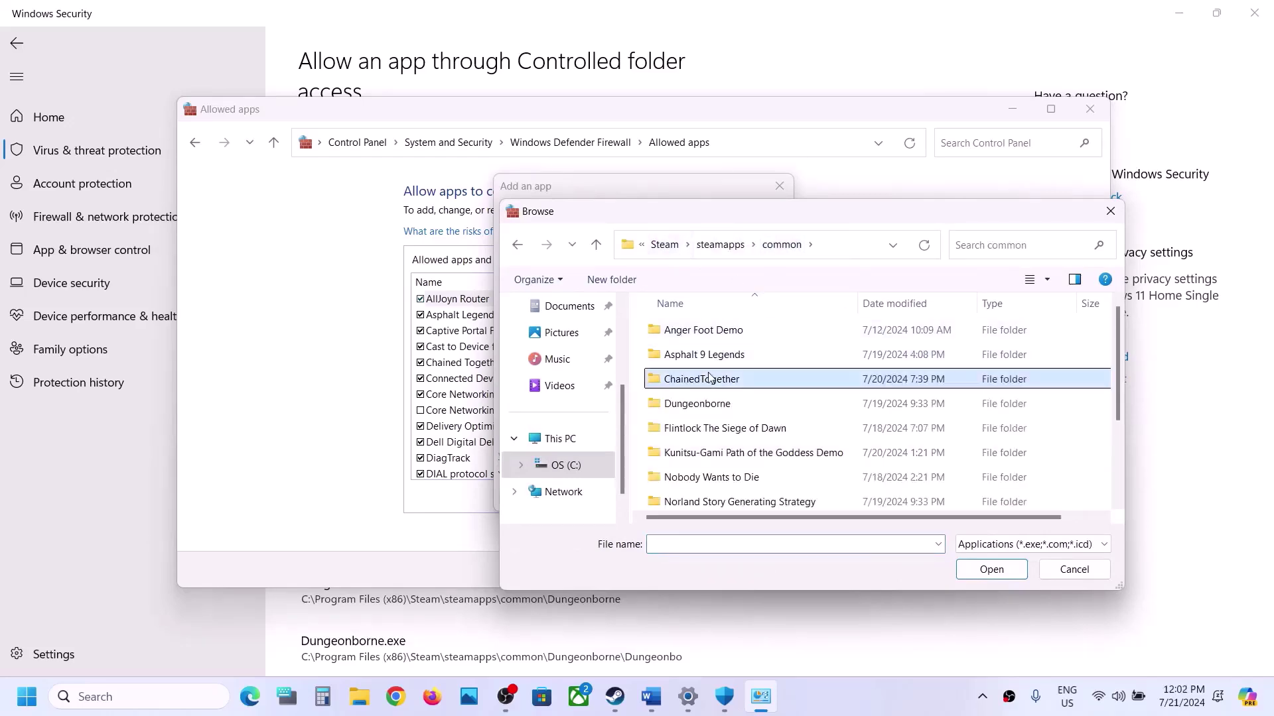
double_click(708, 378)
click(705, 381)
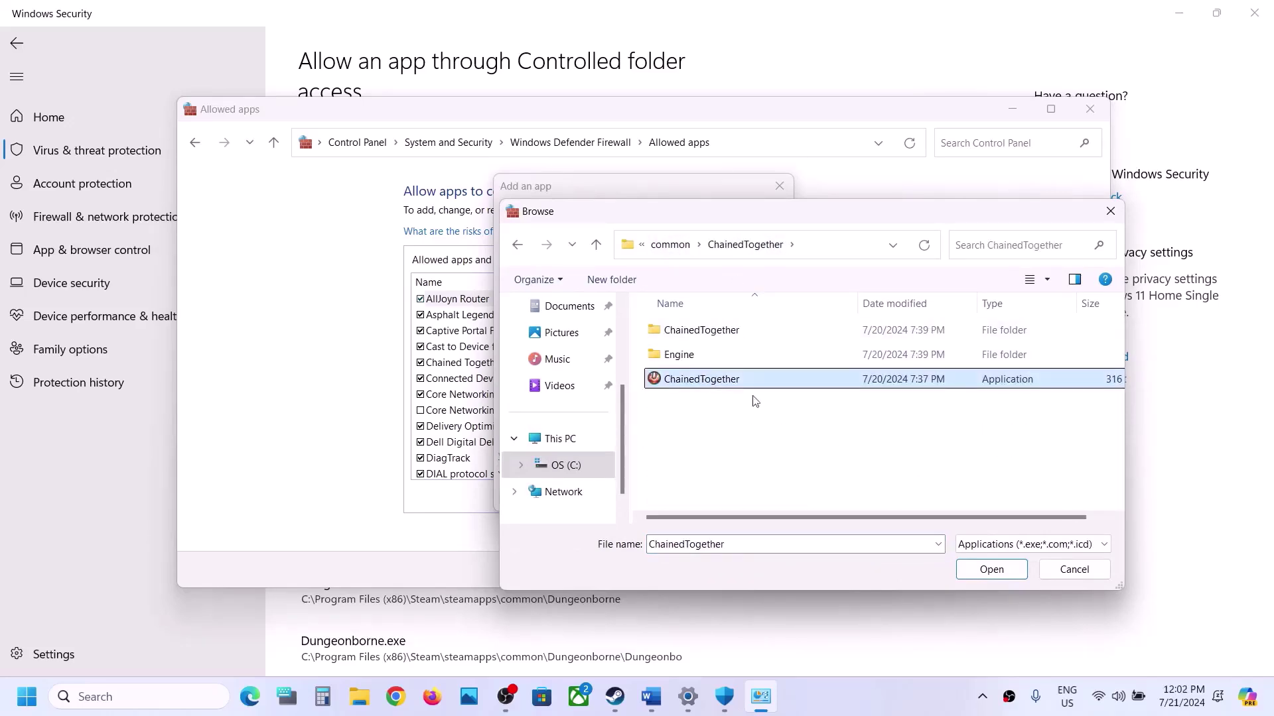
click(992, 570)
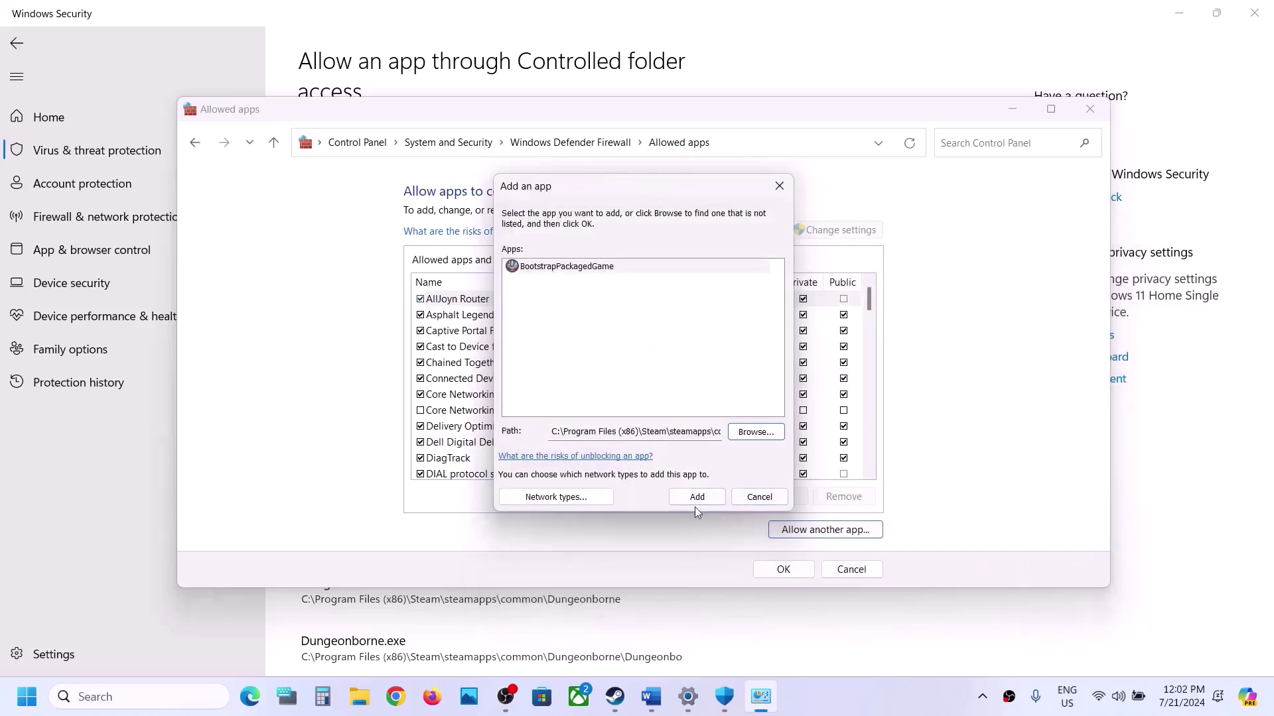
click(695, 504)
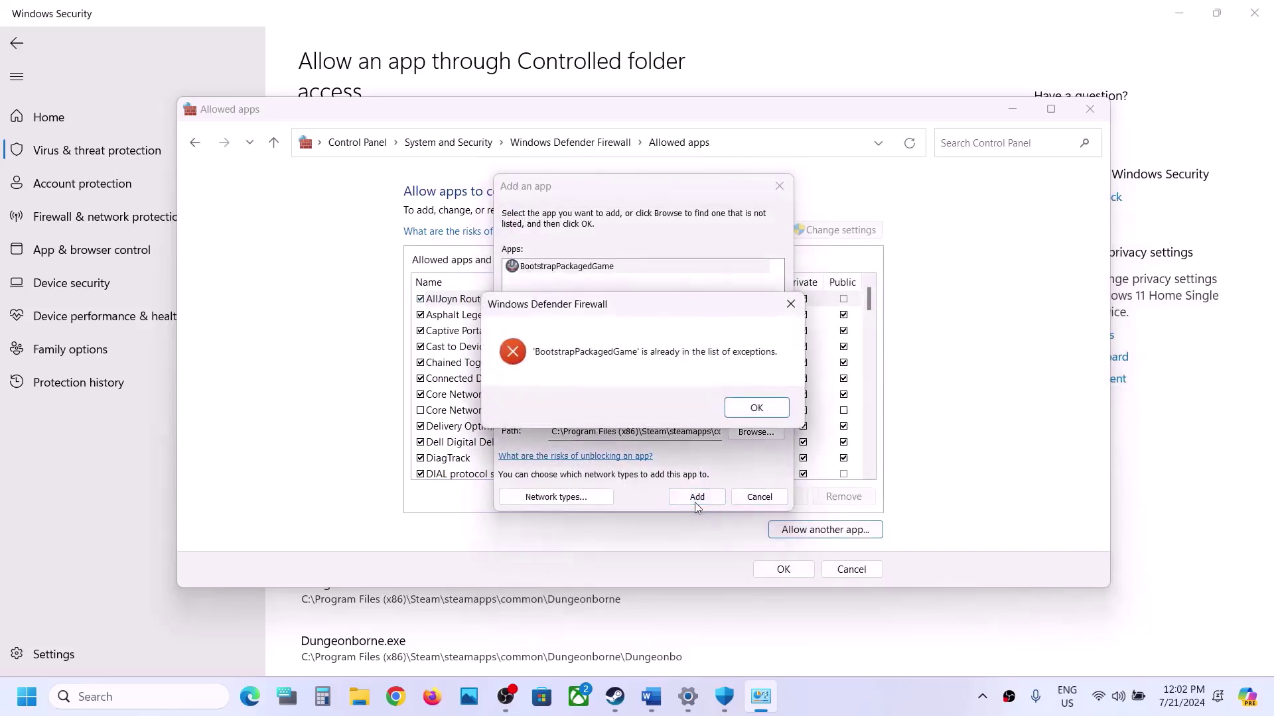
click(748, 414)
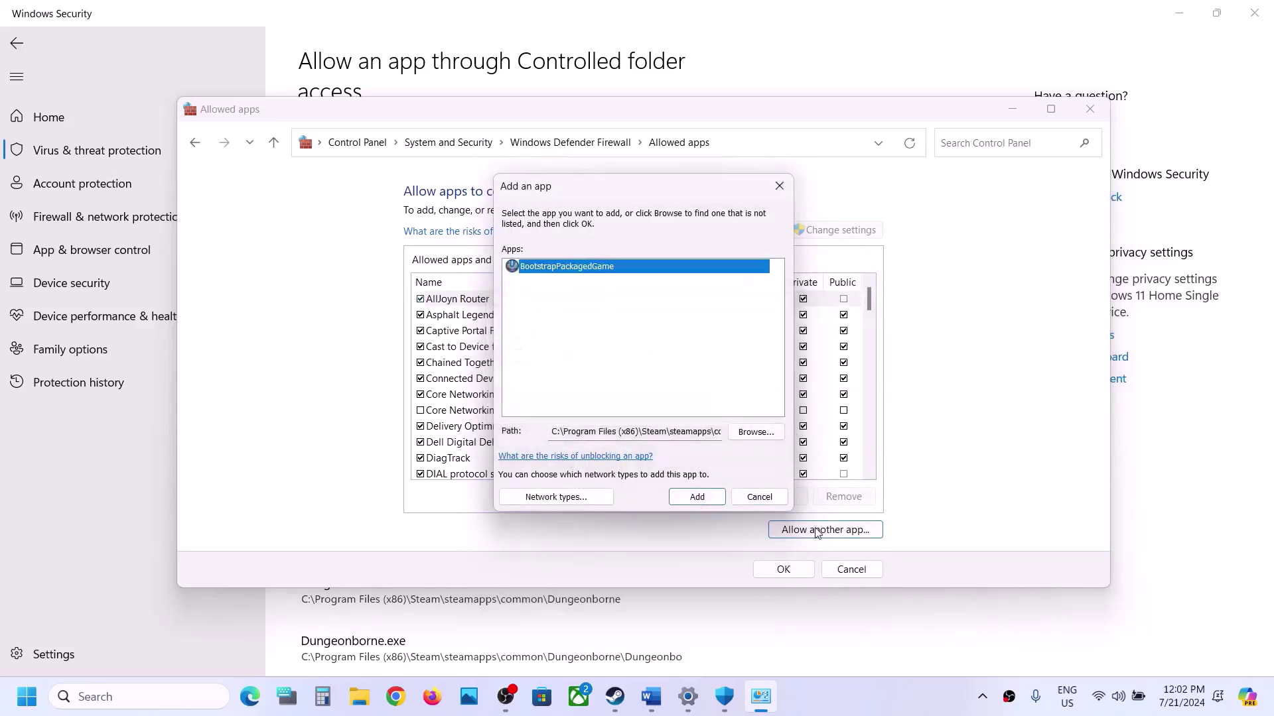
Allow the ChainedTogether-Win64-Shipping application from ChainedTogether\Binaries\Win64 through the firewall and save the allowed apps list
click(750, 435)
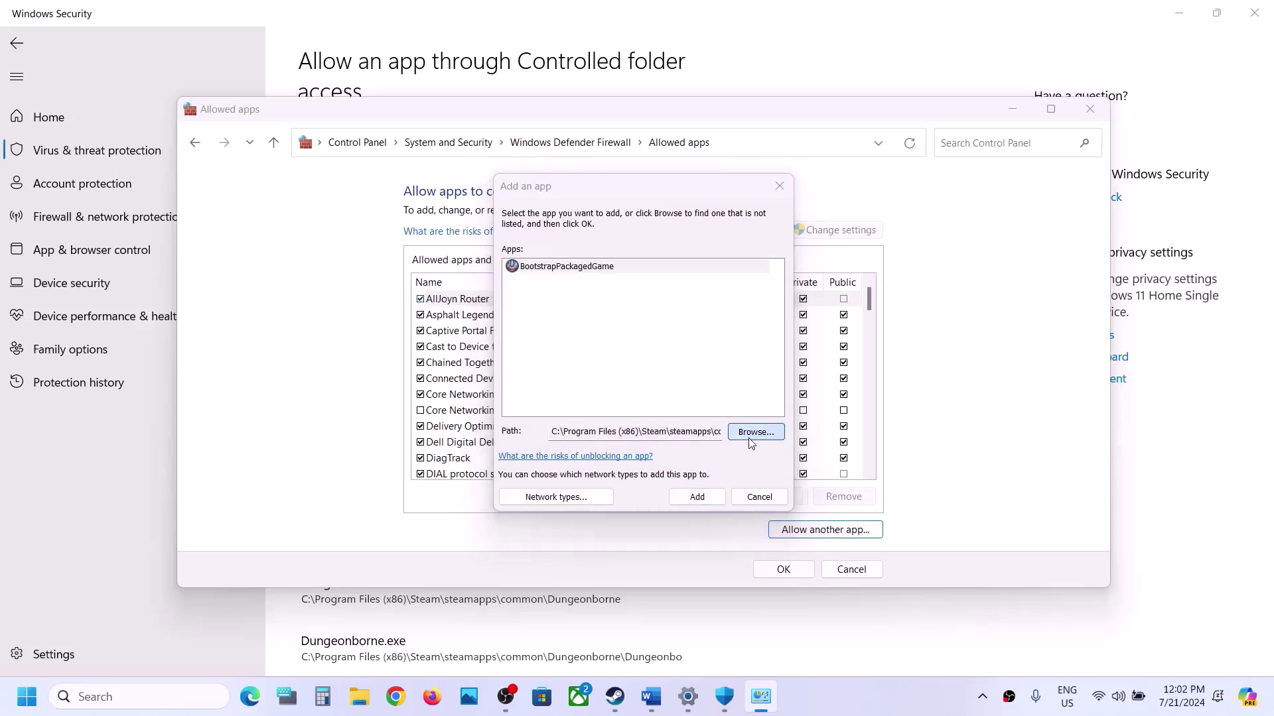
double_click(696, 329)
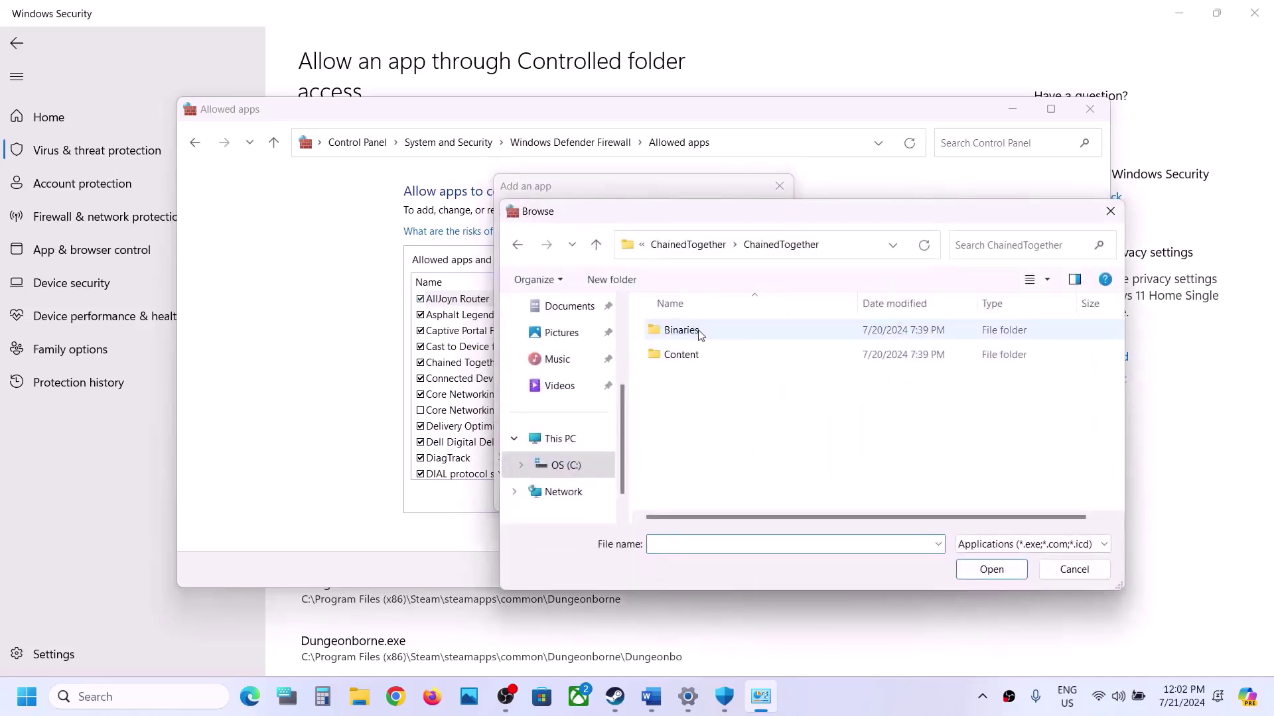
double_click(693, 331)
double_click(700, 335)
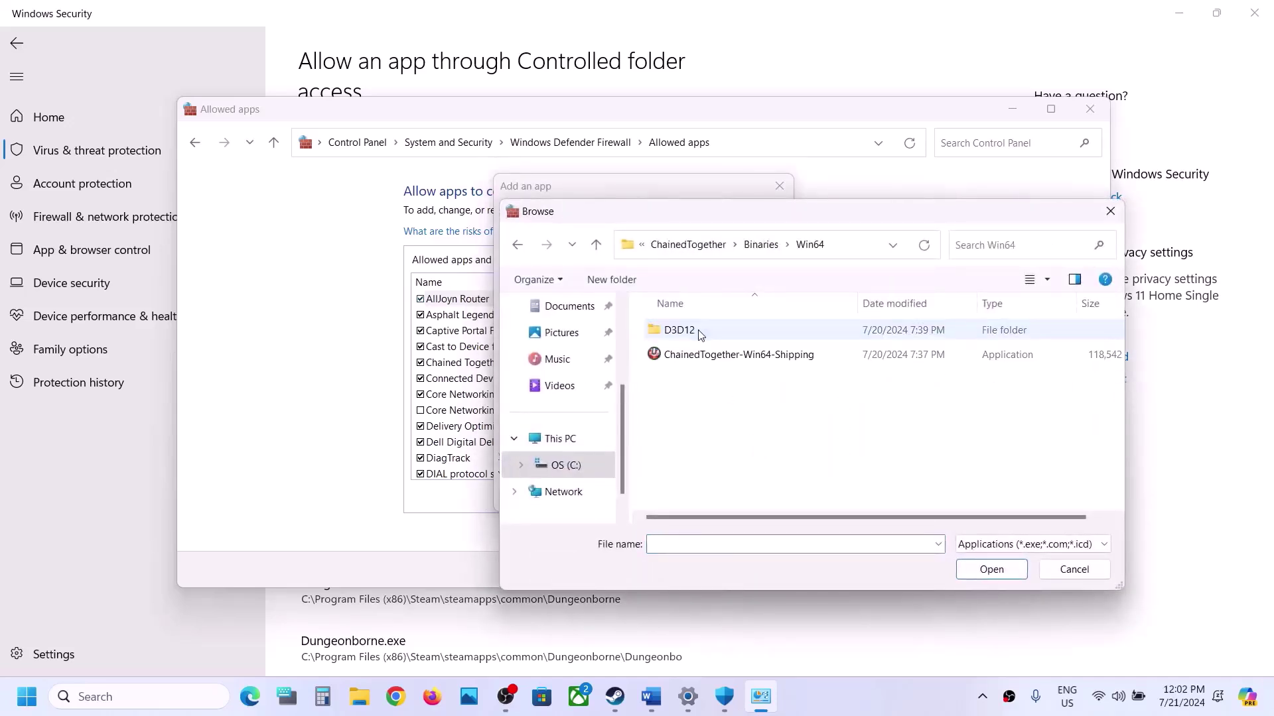
click(722, 358)
click(990, 570)
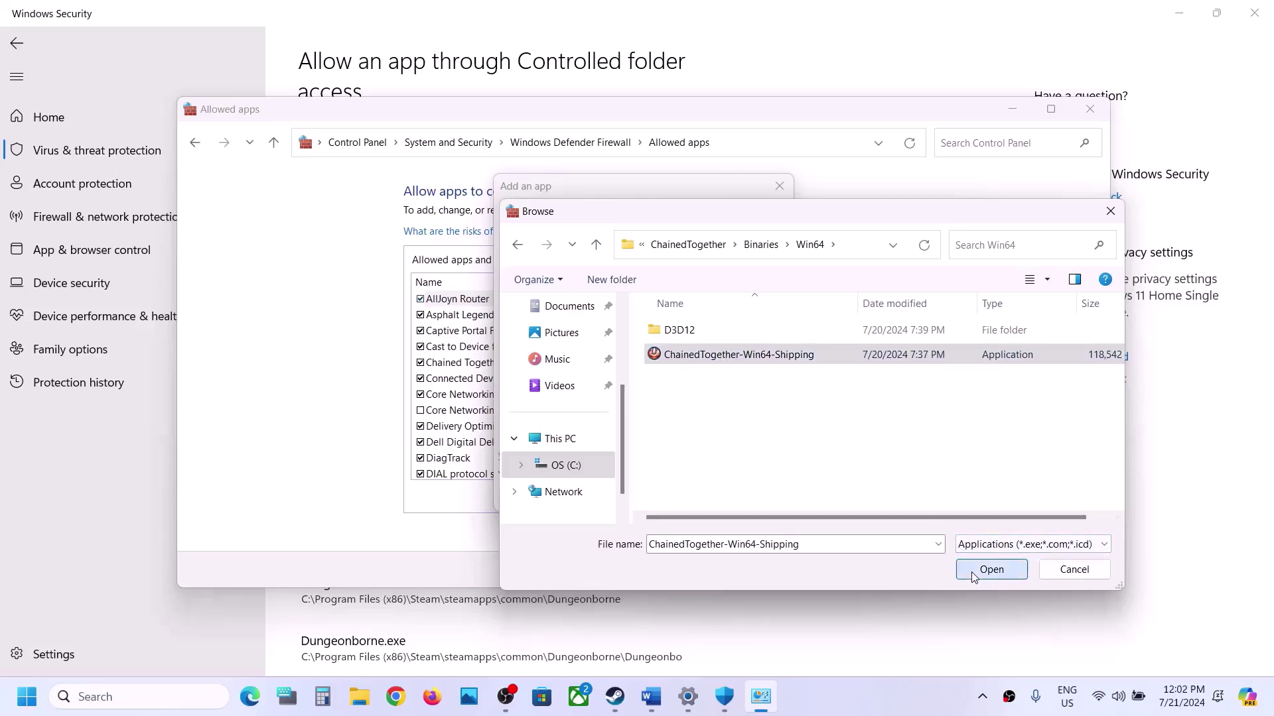
click(697, 496)
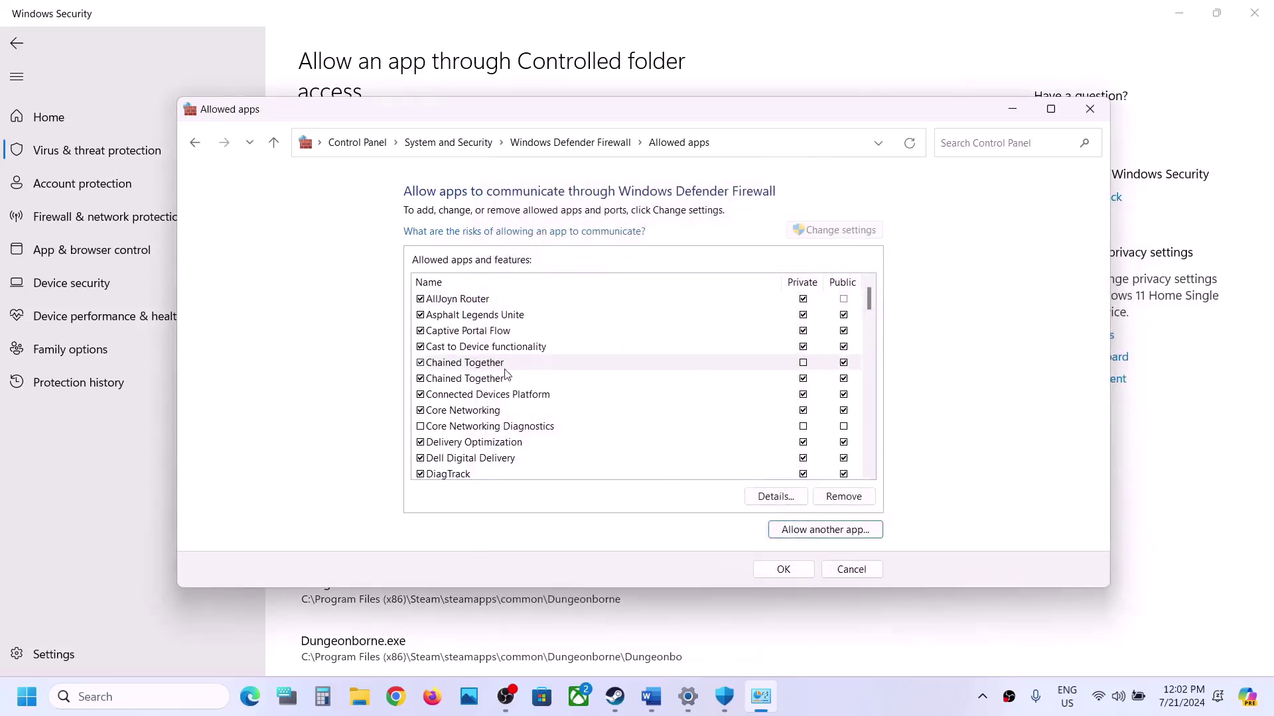
click(782, 569)
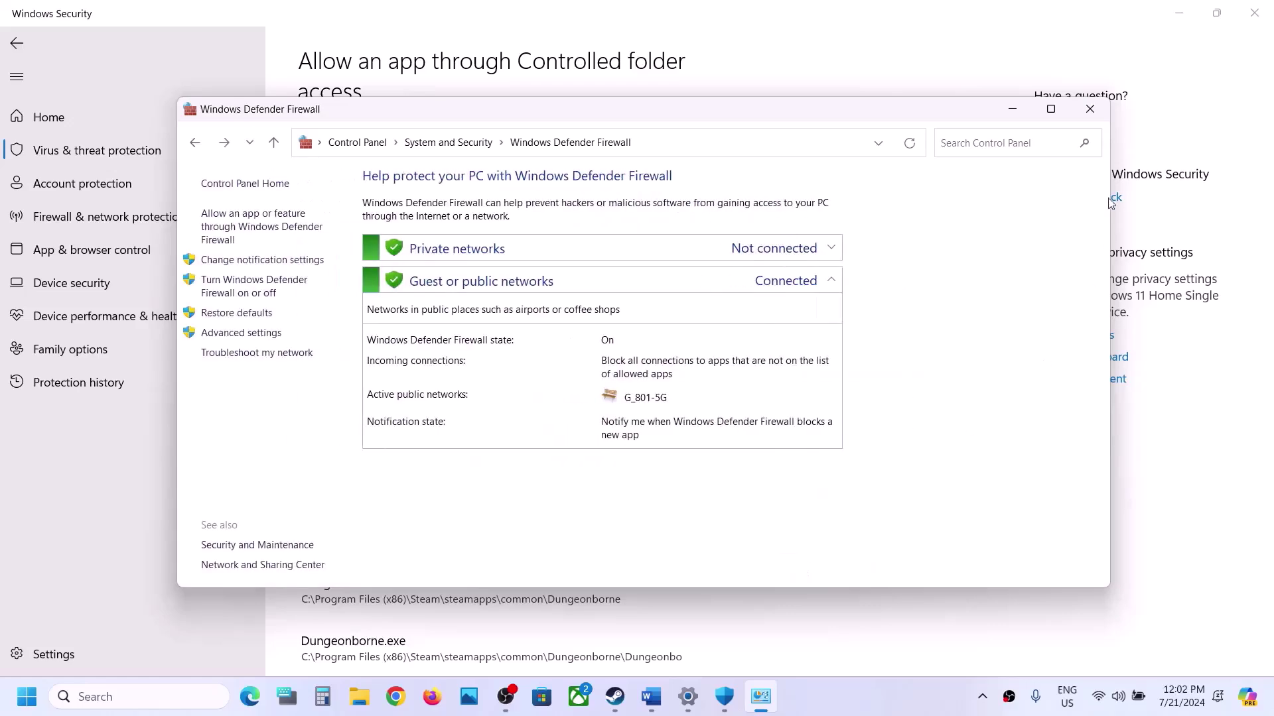
Close the firewall, Windows Security and settings windows, and highlight "Delete config" in Step 6 of the Word instructions
click(1090, 109)
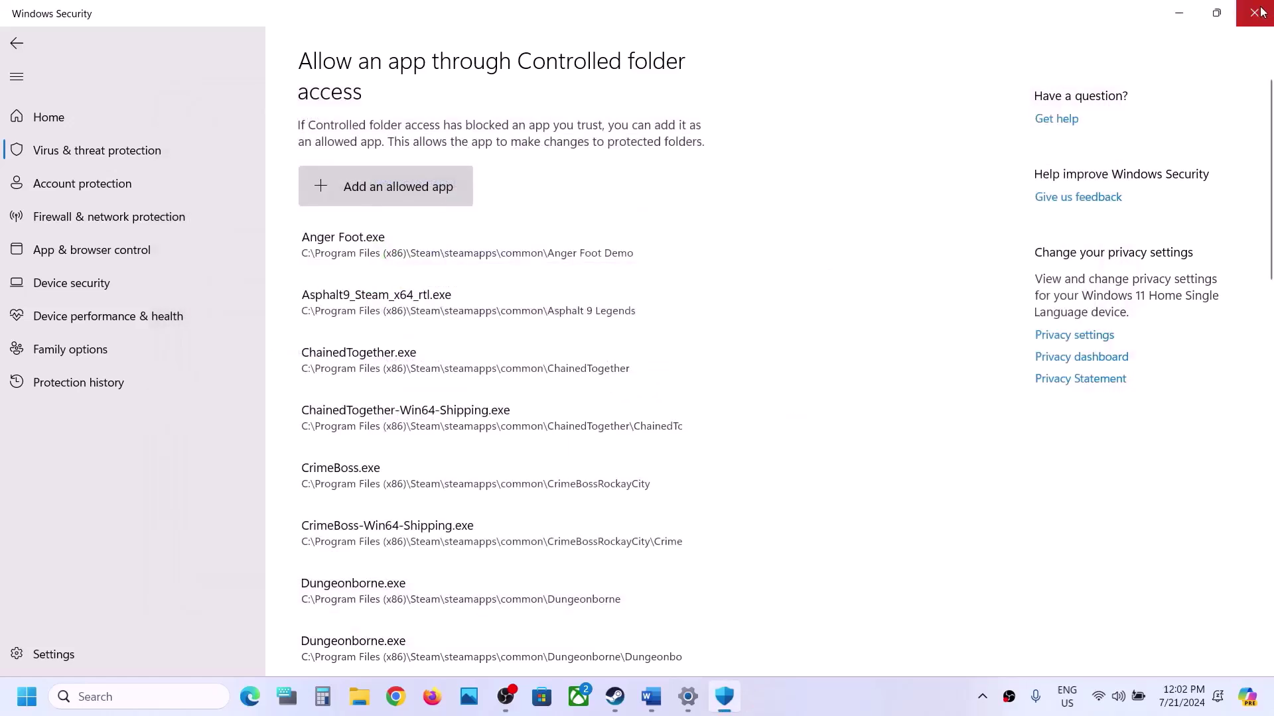
click(1259, 11)
click(1256, 11)
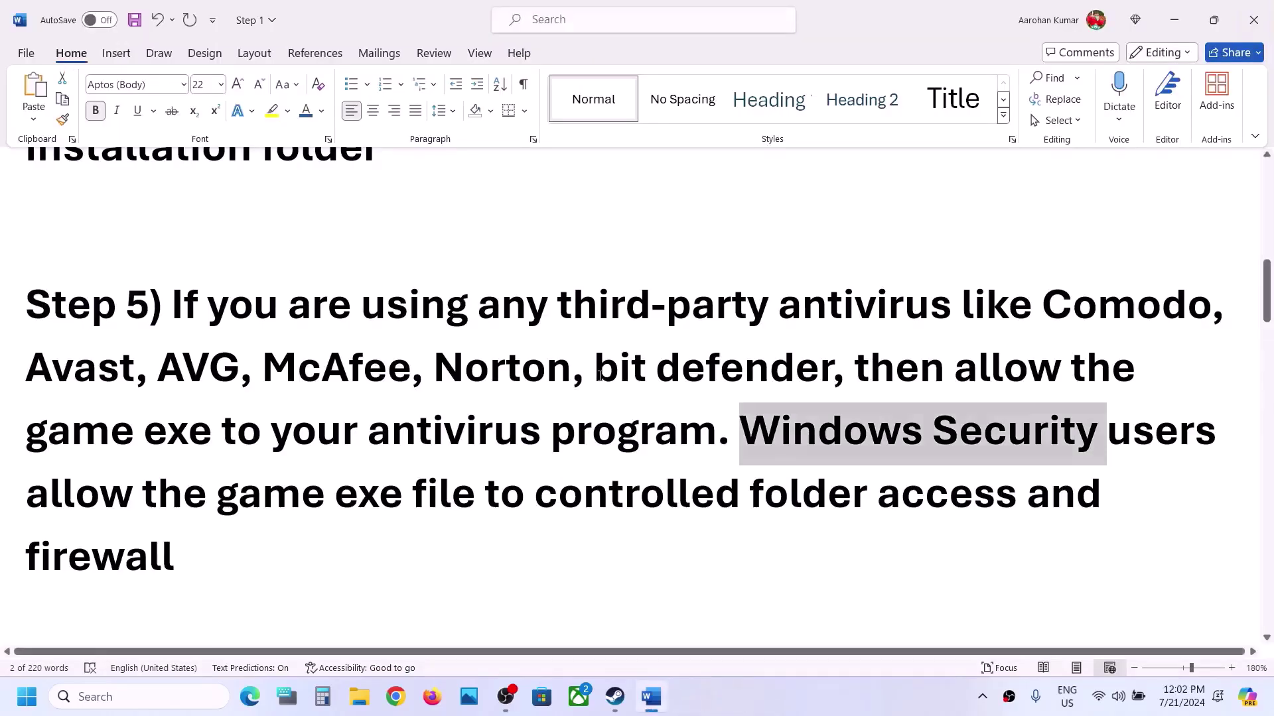
scroll(599, 376, down, 3)
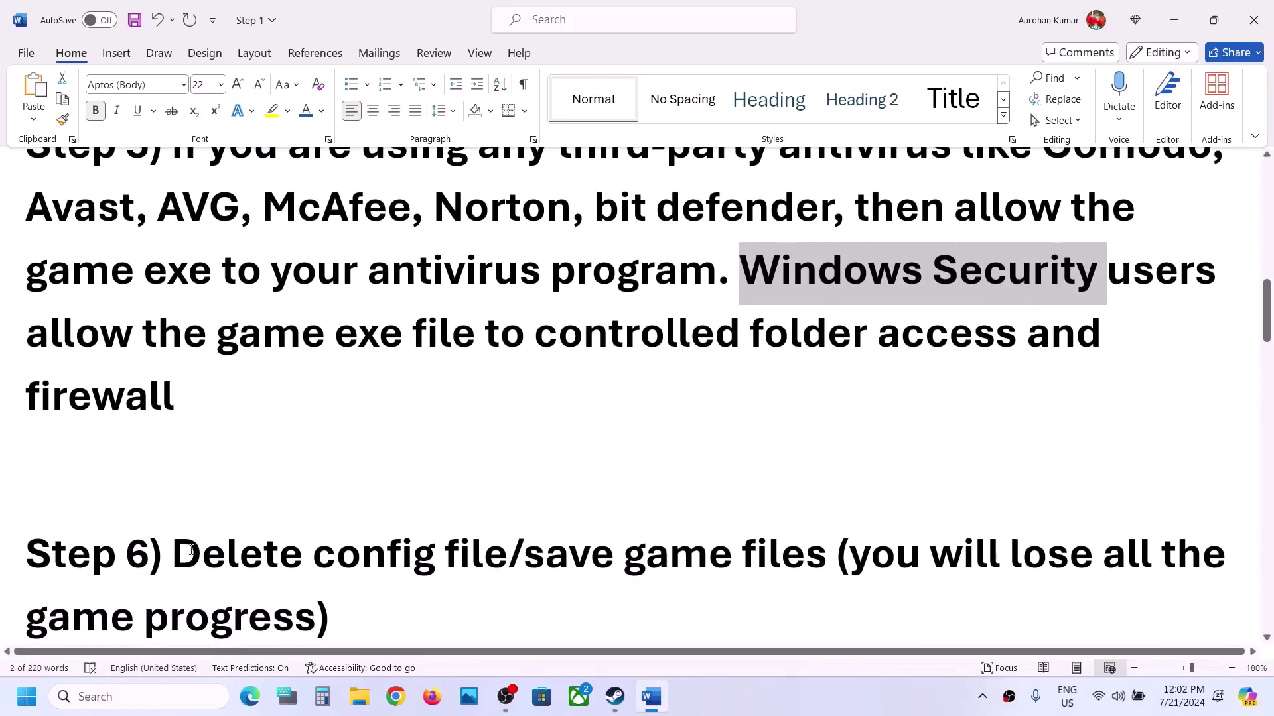
drag(182, 555, 414, 556)
click(745, 708)
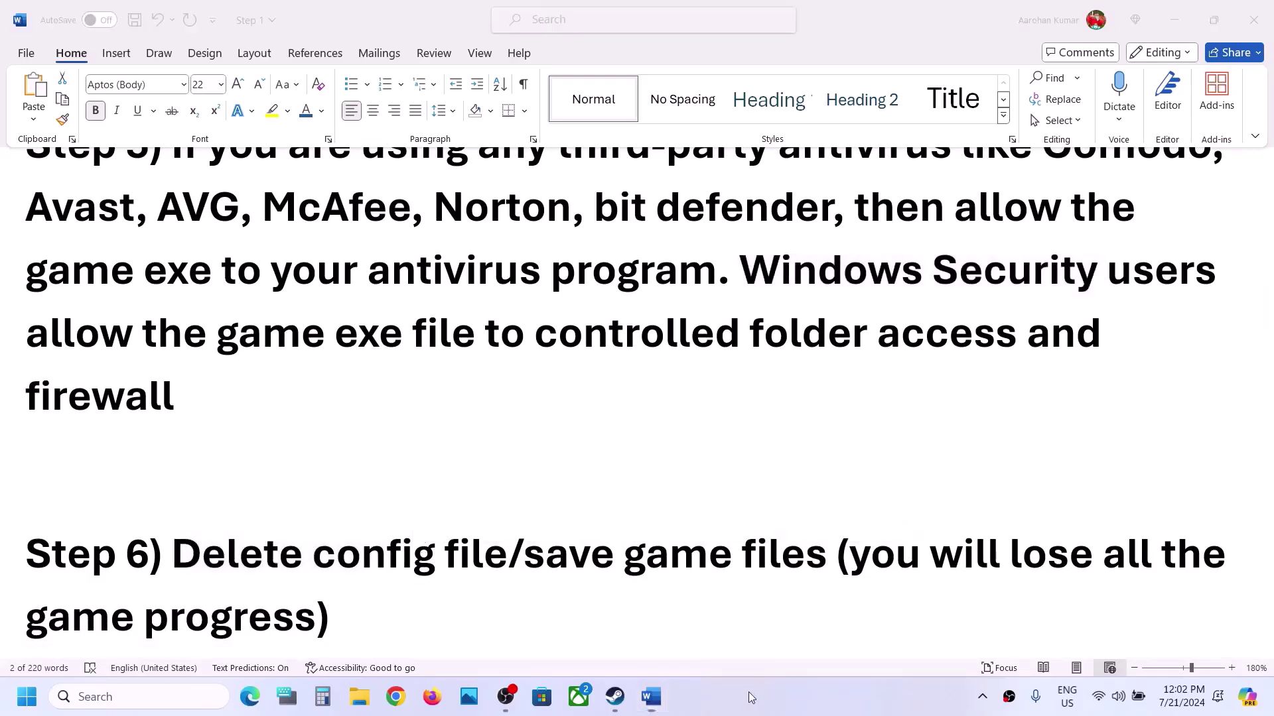
scroll(637, 465, down, 2)
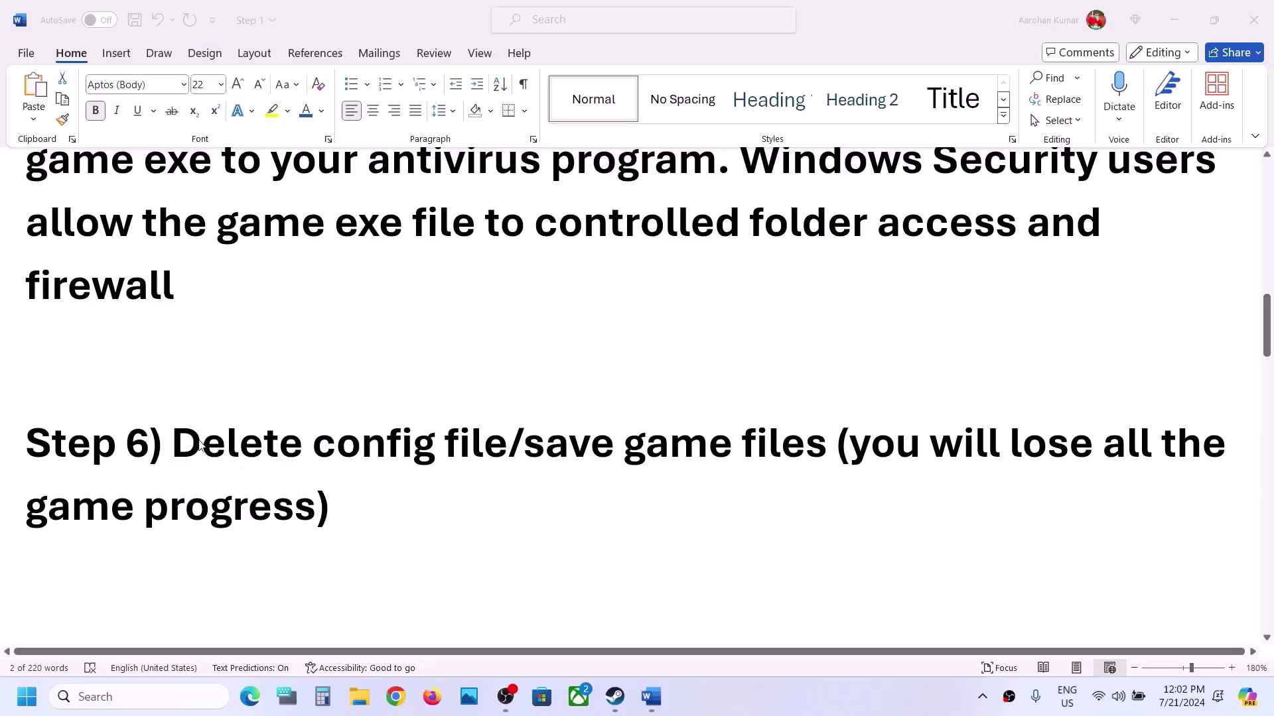
key(alt+Tab)
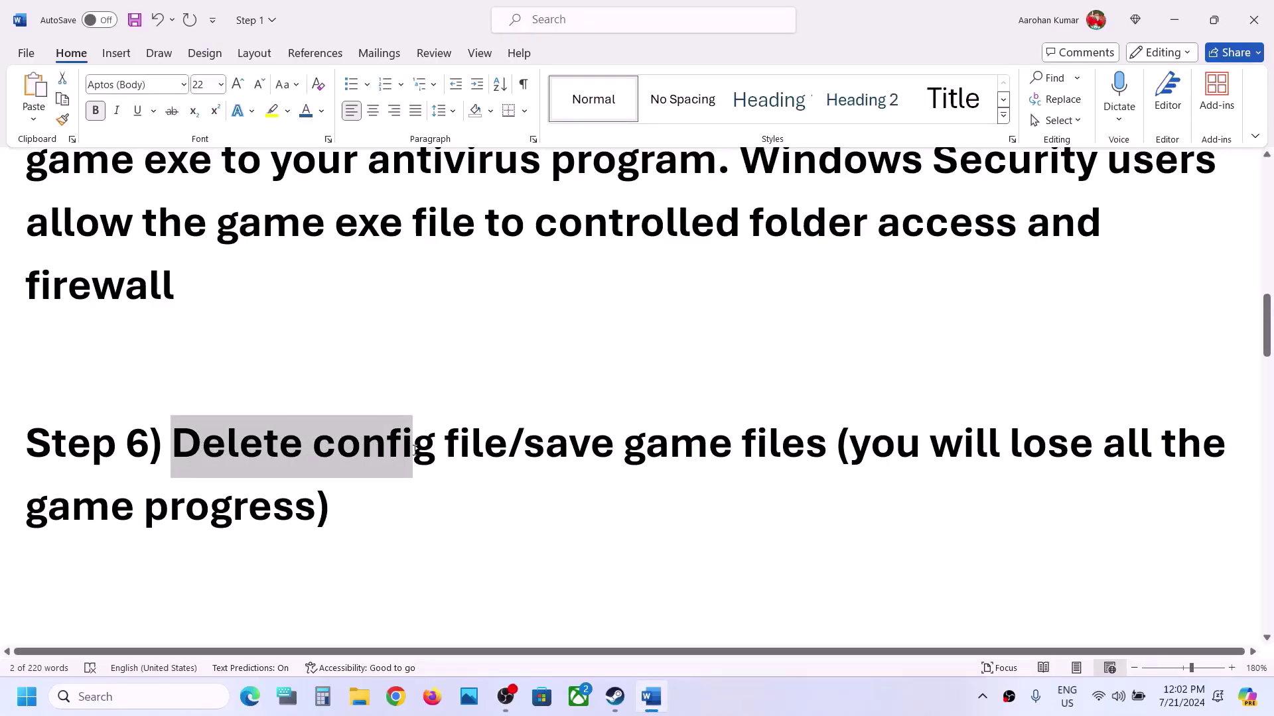
Open the user's profile folder under C:\Users in File Explorer
click(359, 697)
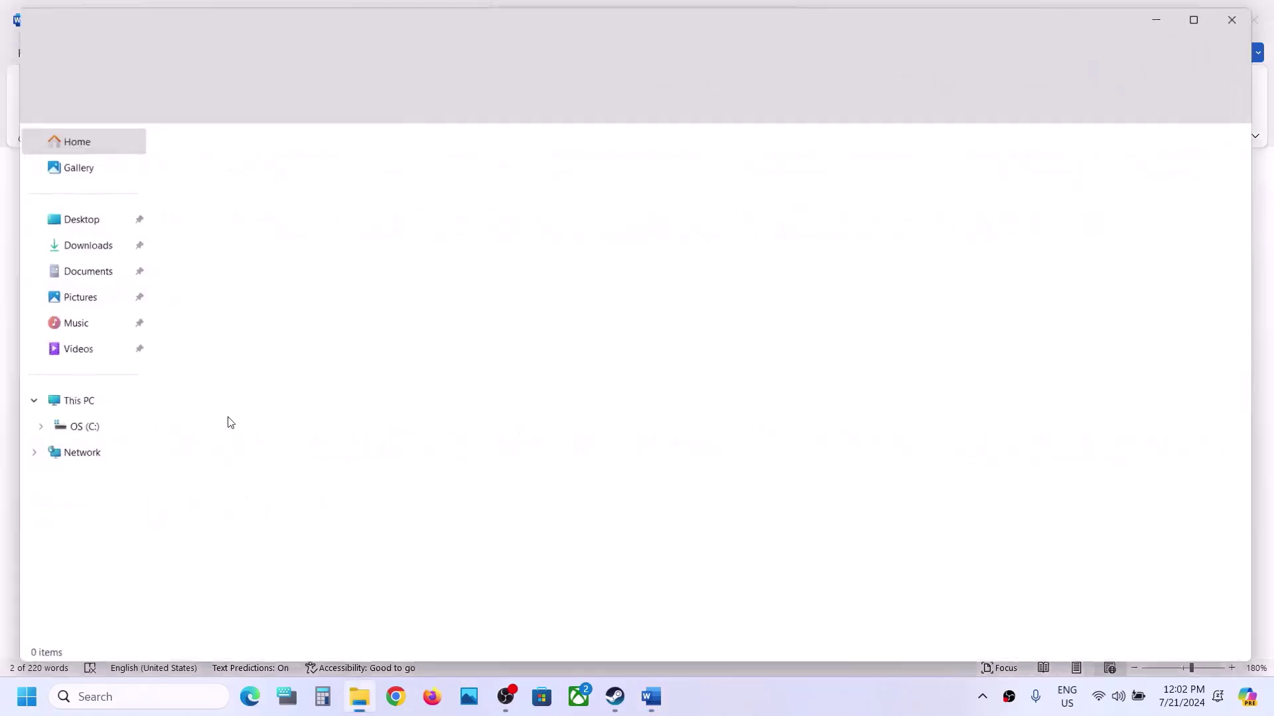
click(79, 412)
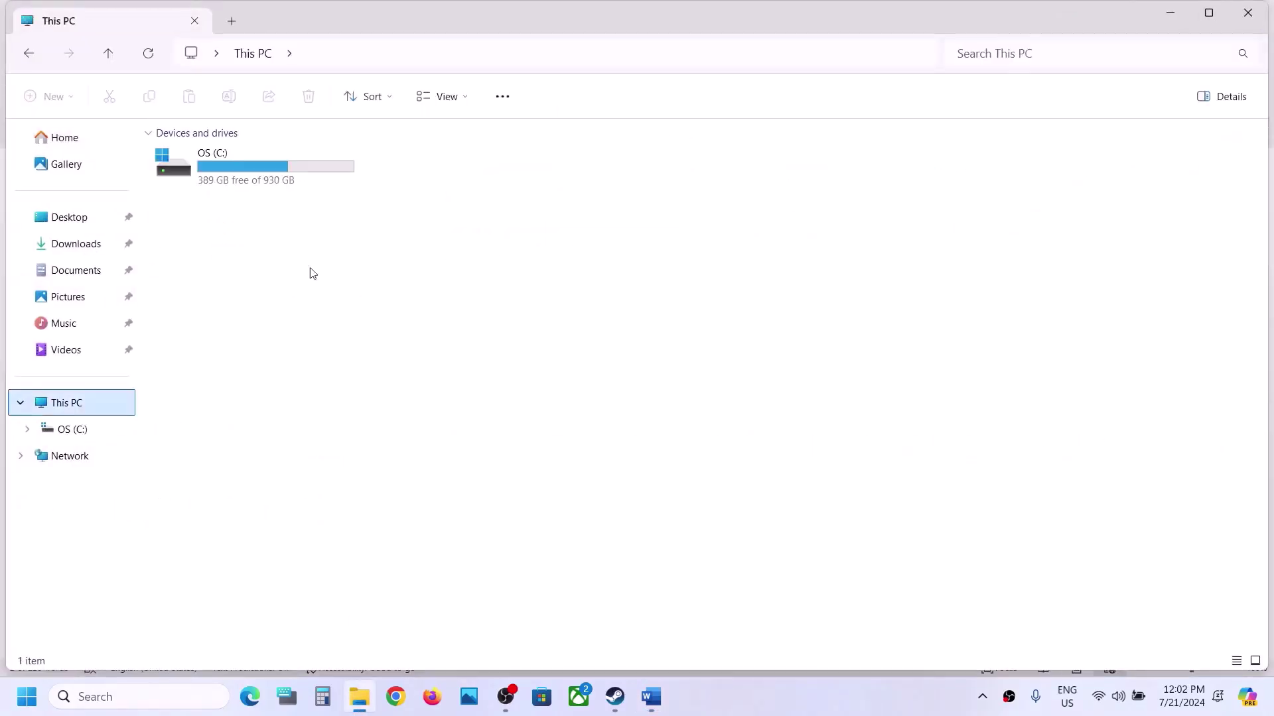
double_click(305, 156)
scroll(290, 339, down, 2)
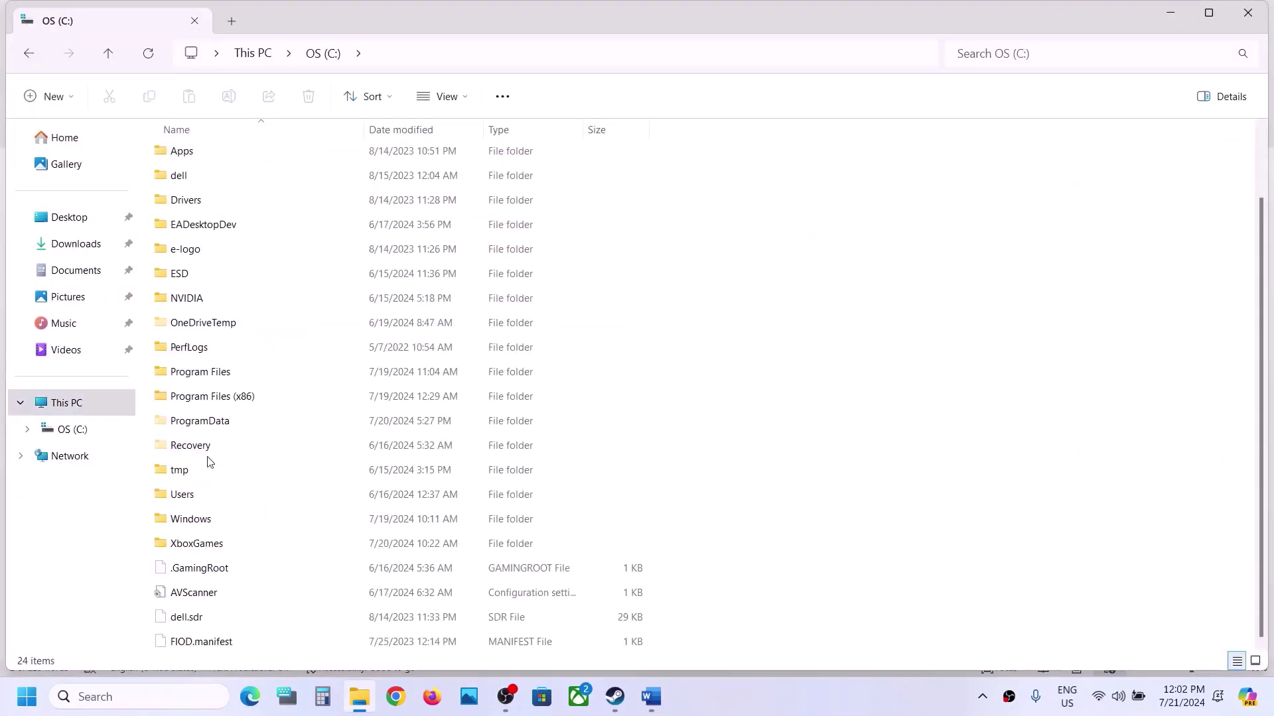
click(188, 493)
double_click(251, 495)
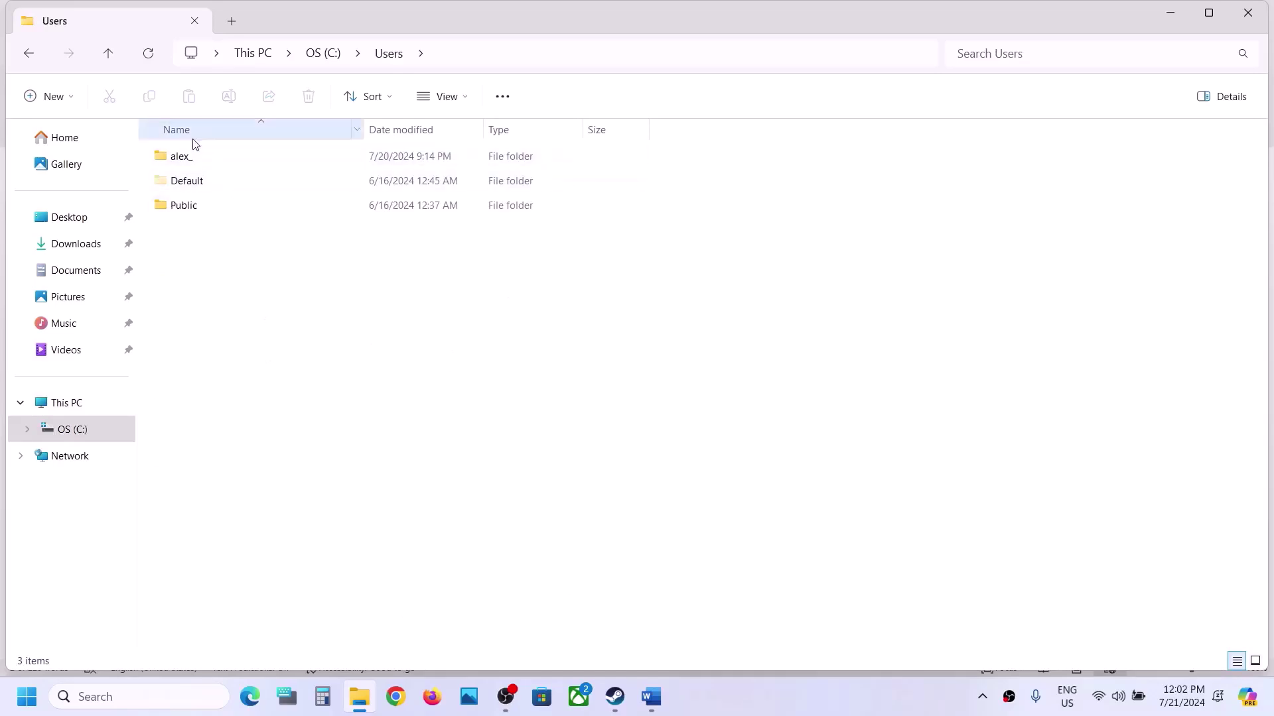
double_click(183, 158)
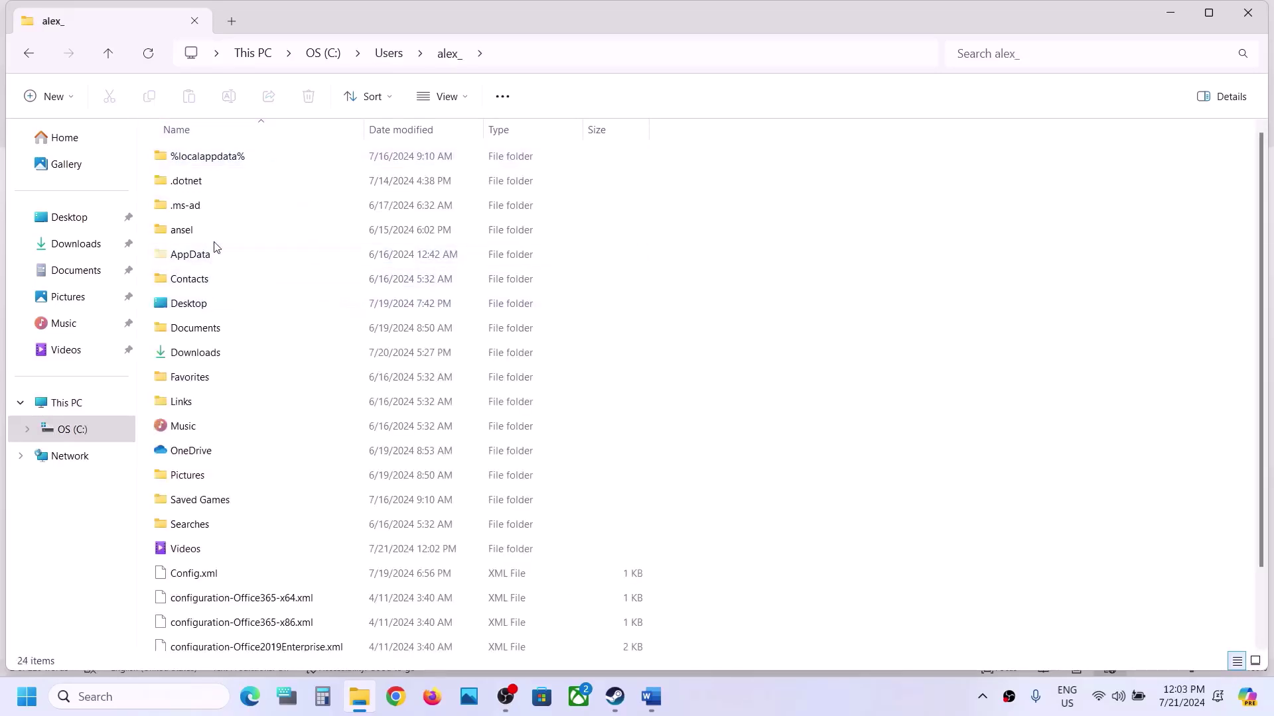
Check the Hidden items display option for the profile folder that contains AppData
click(207, 253)
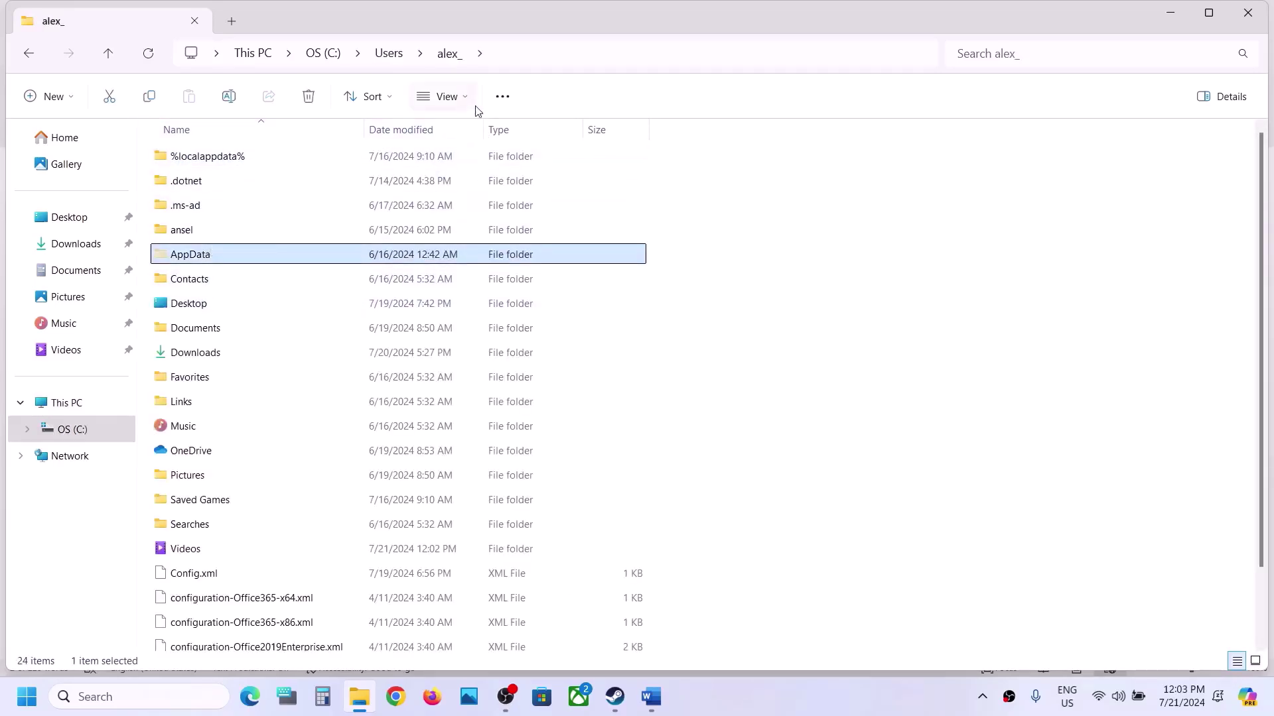
click(446, 97)
mouse_move(452, 410)
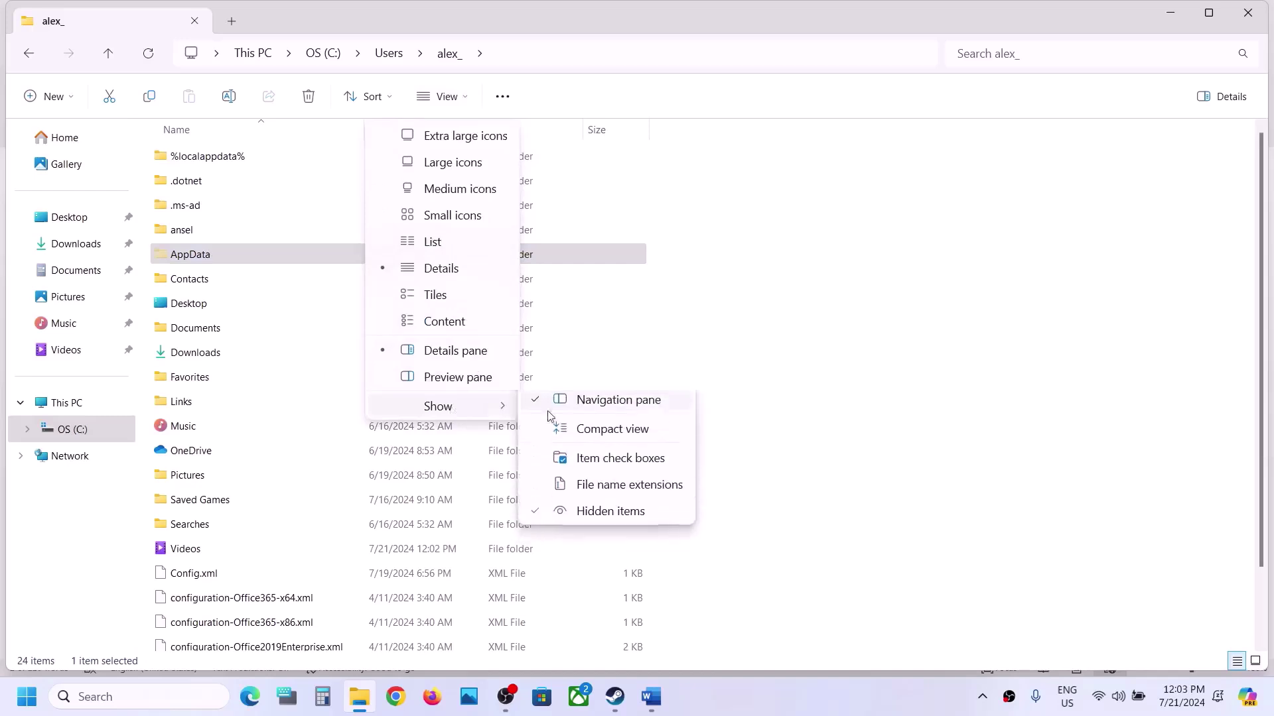
click(238, 258)
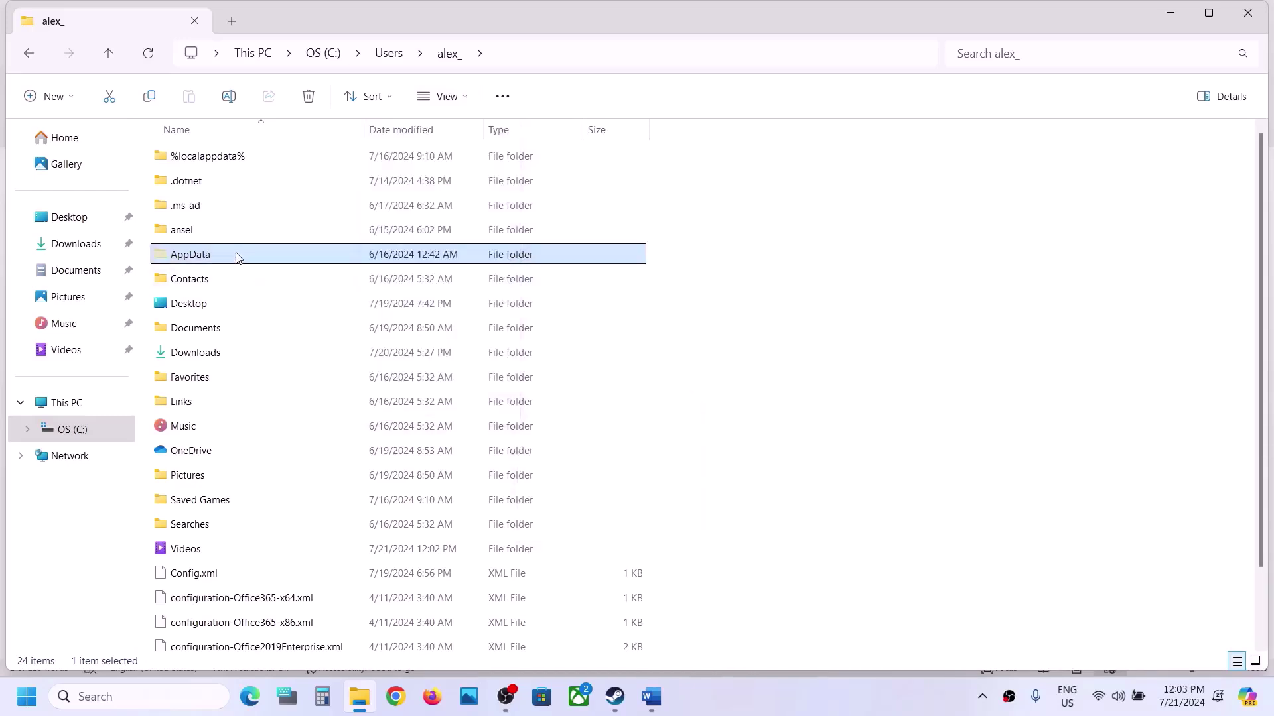
Open the AppData\Local\ChainedTogether\Saved folder inside the user's profile
double_click(237, 257)
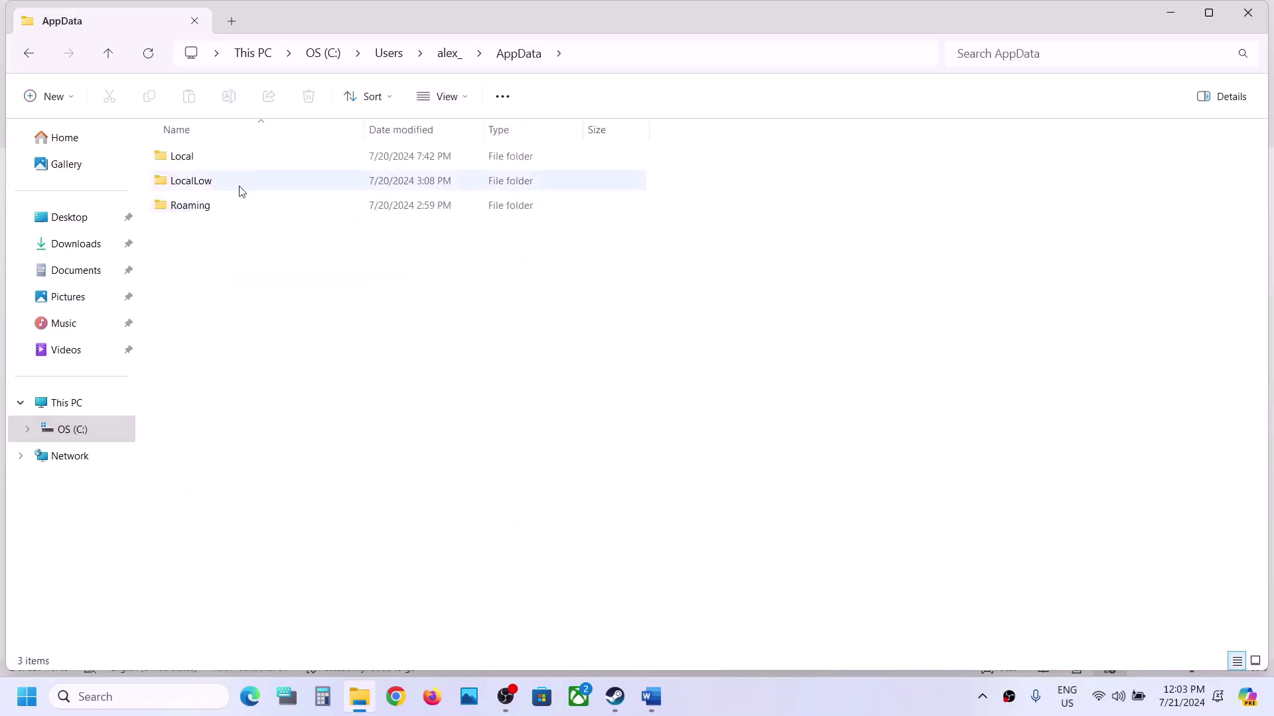
double_click(221, 157)
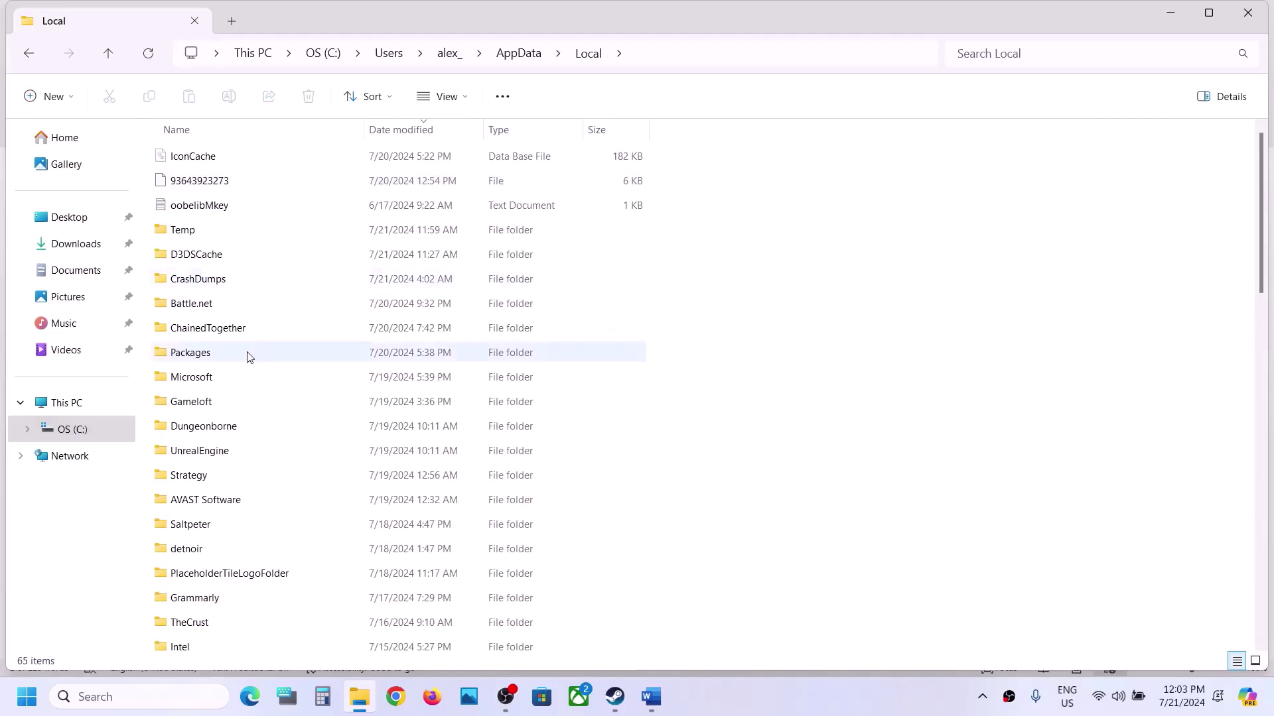
click(221, 331)
double_click(270, 335)
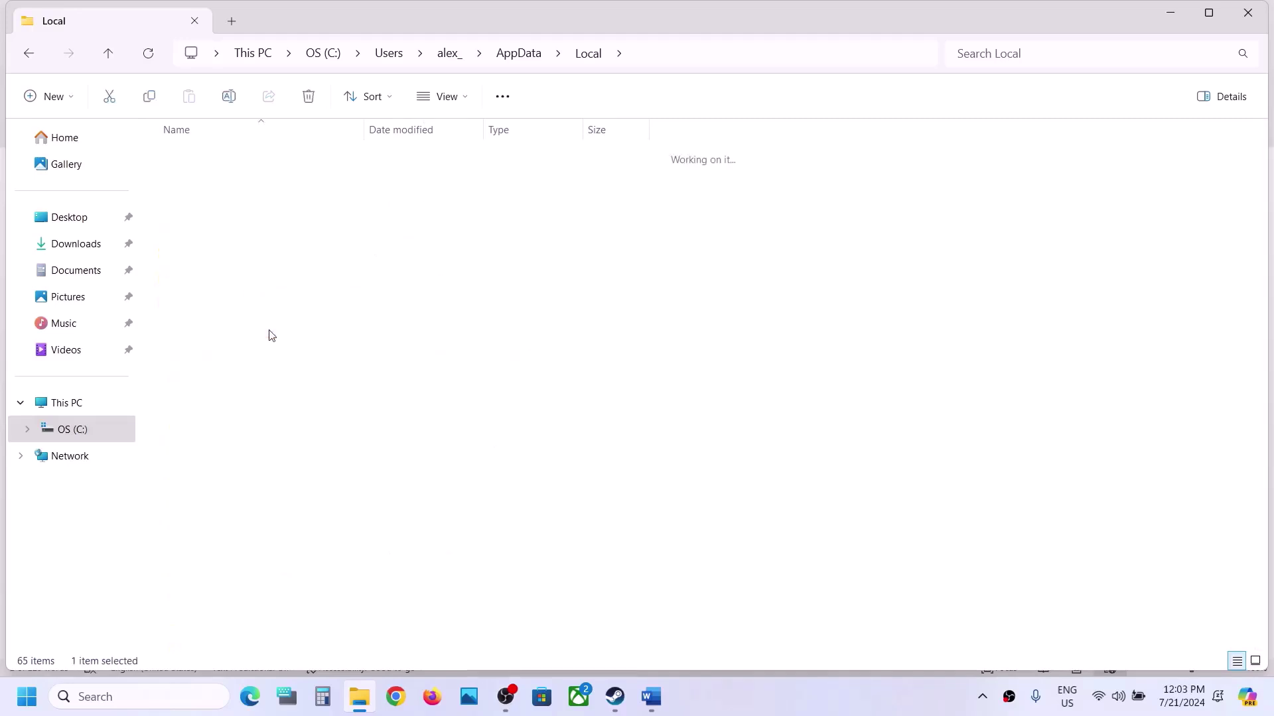
double_click(212, 155)
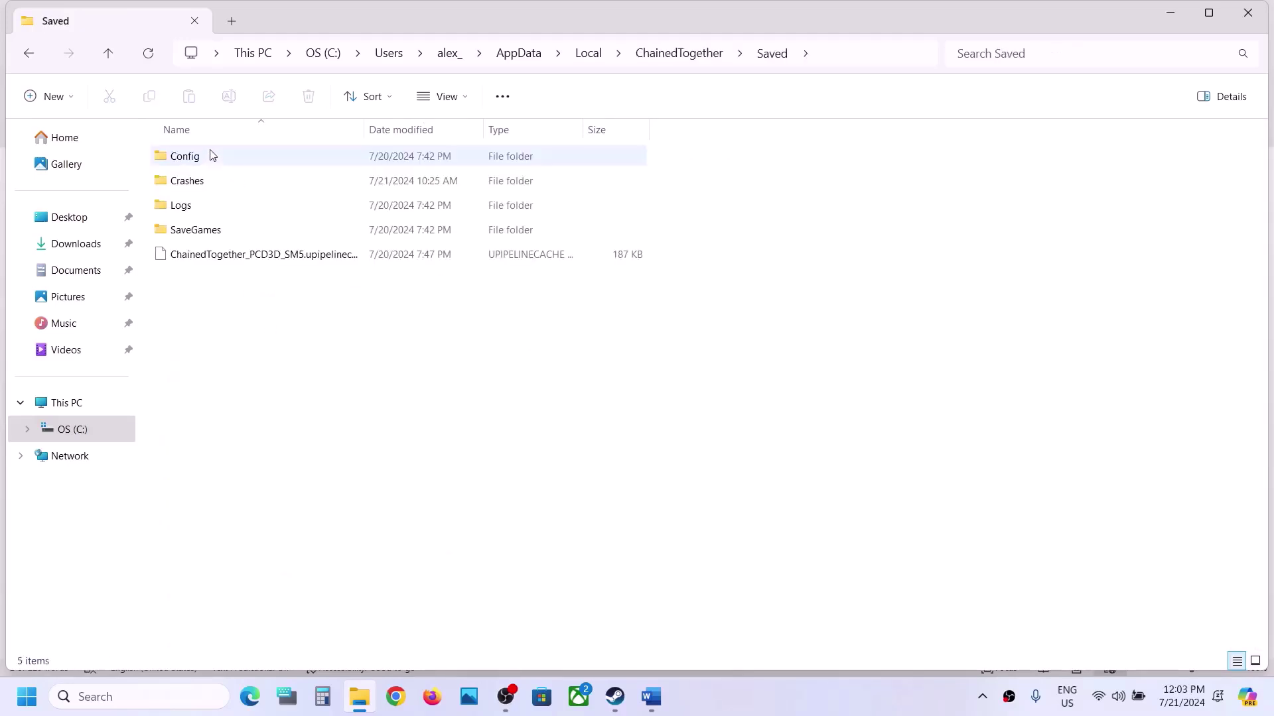
Bring up the available actions for the Config folder, dismiss them without deleting it, and switch back to the Word instructions
click(199, 158)
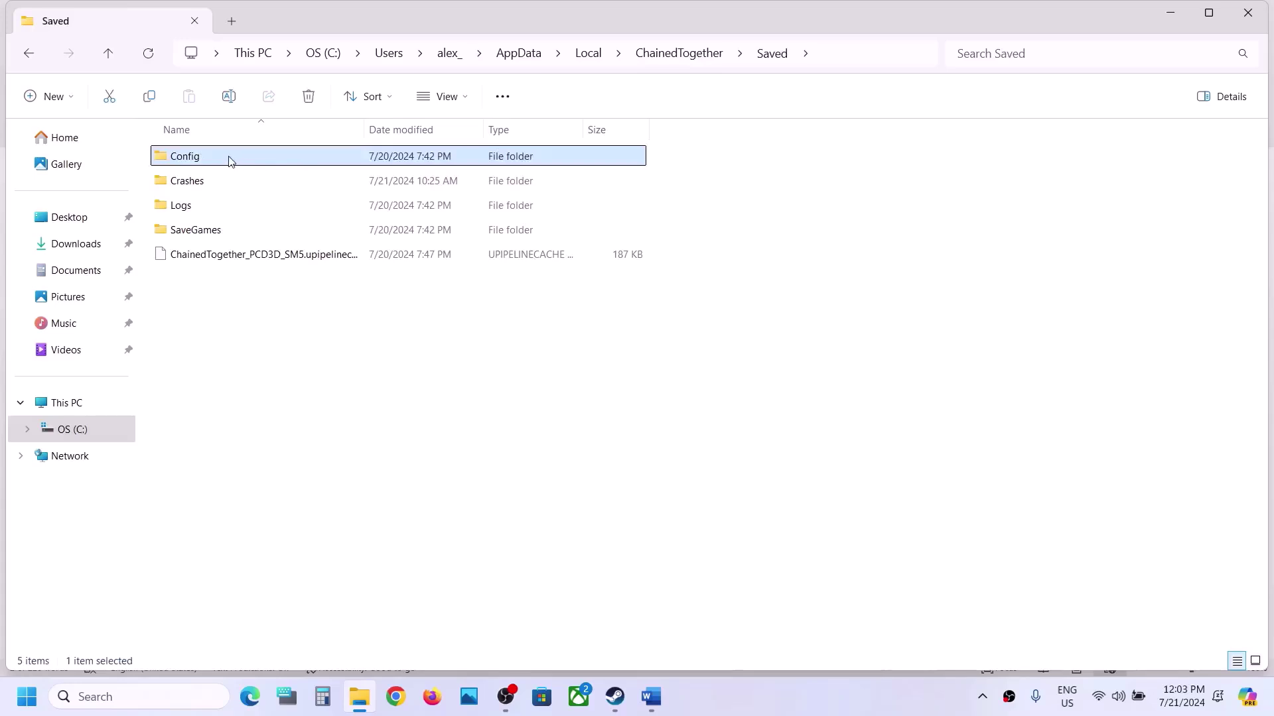
right_click(231, 161)
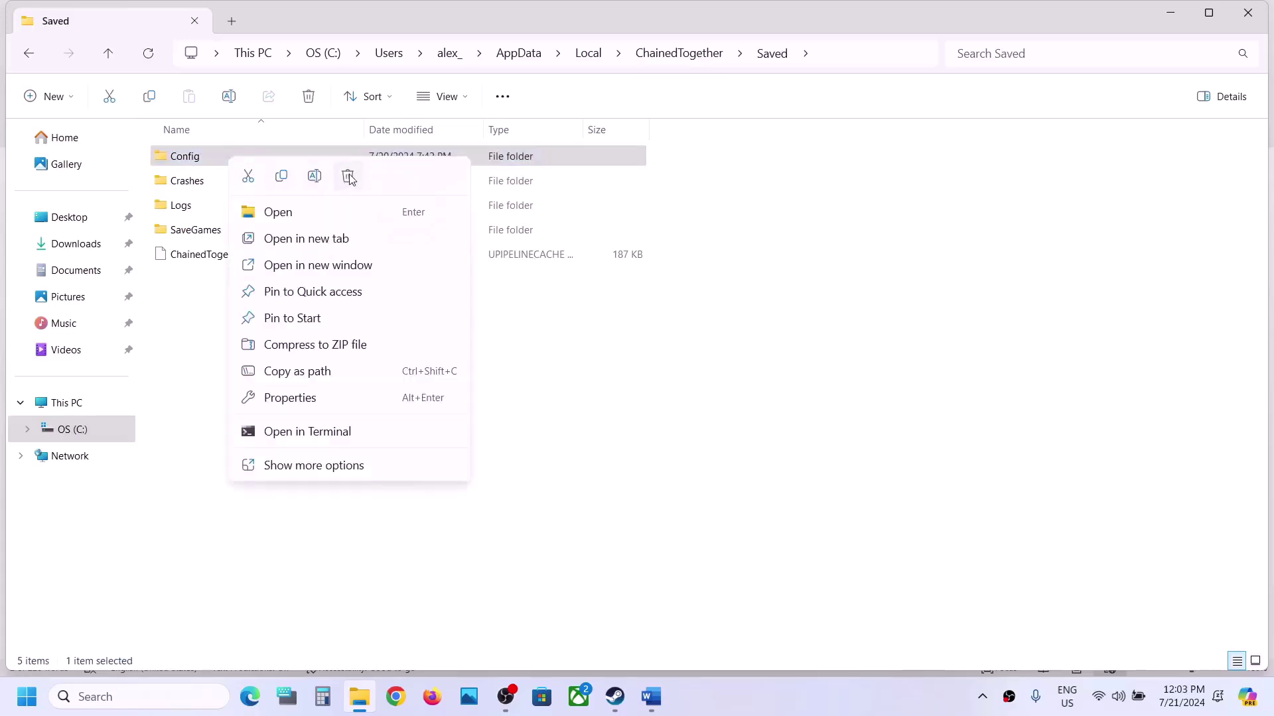
click(603, 637)
mouse_move(617, 695)
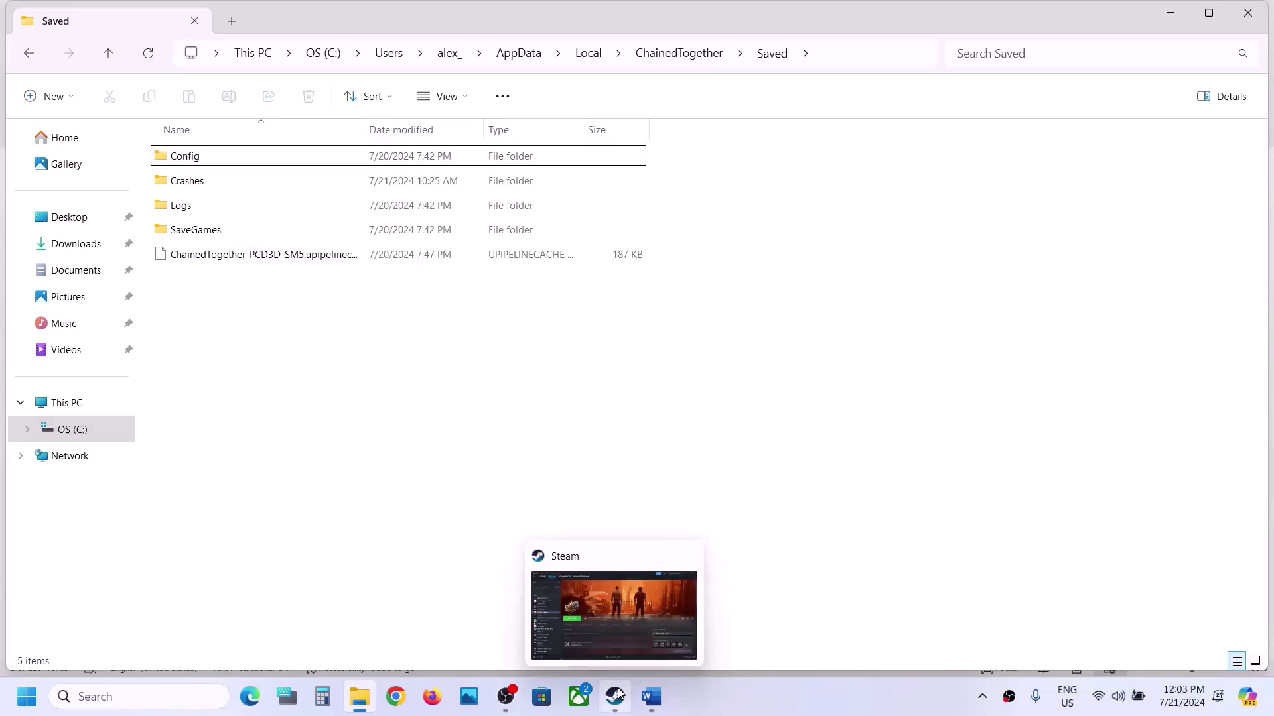
click(654, 697)
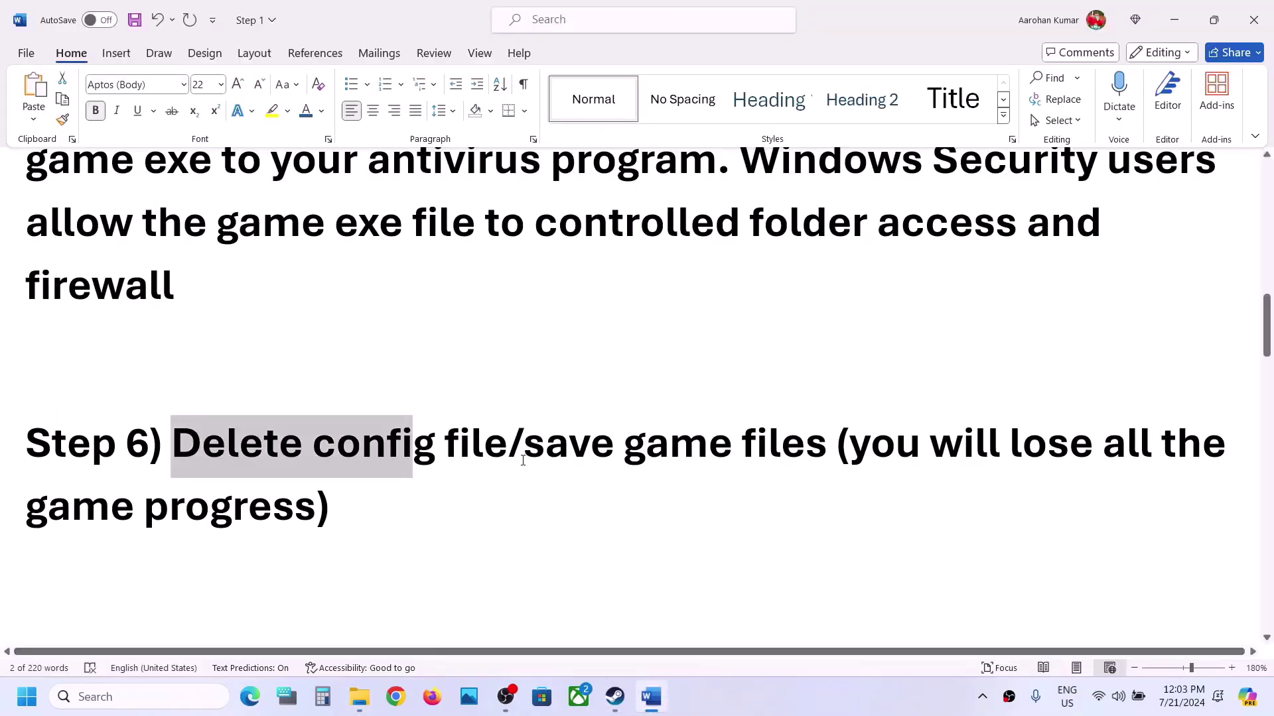
Highlight the Step 6 wording about save game files and lost progress, and return to File Explorer
drag(523, 460, 784, 457)
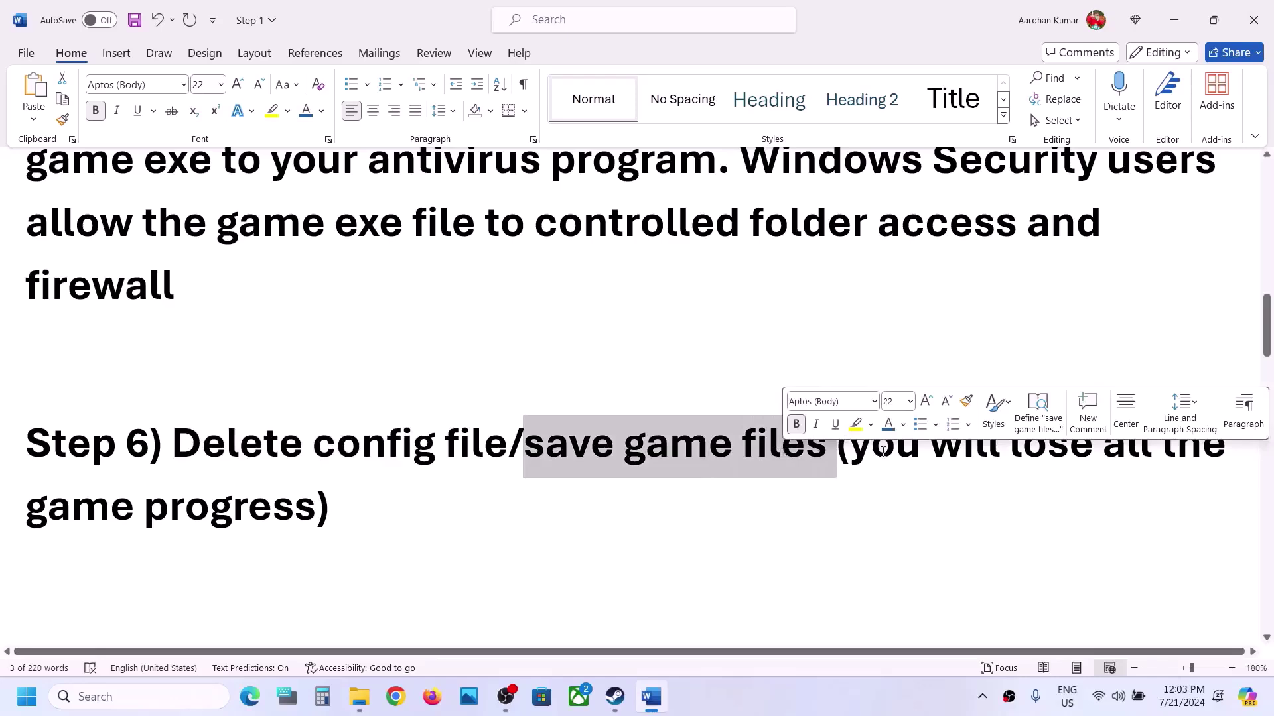
drag(868, 453, 384, 499)
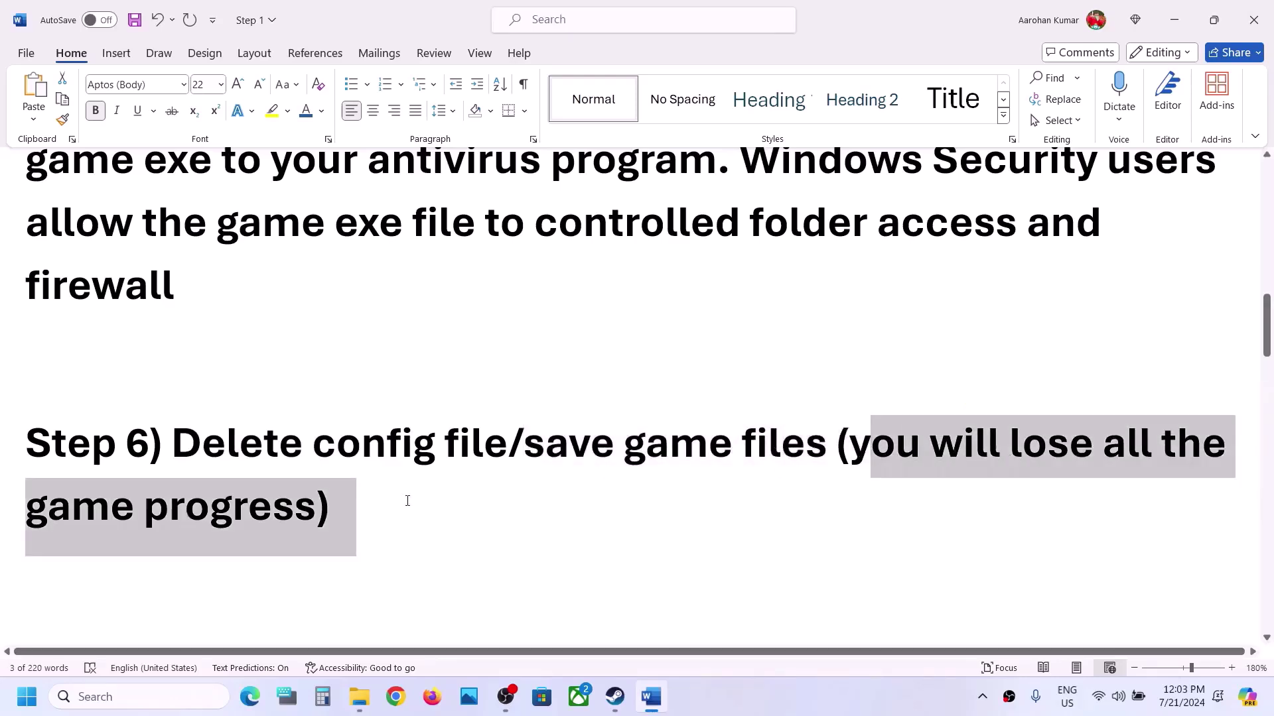
click(1175, 22)
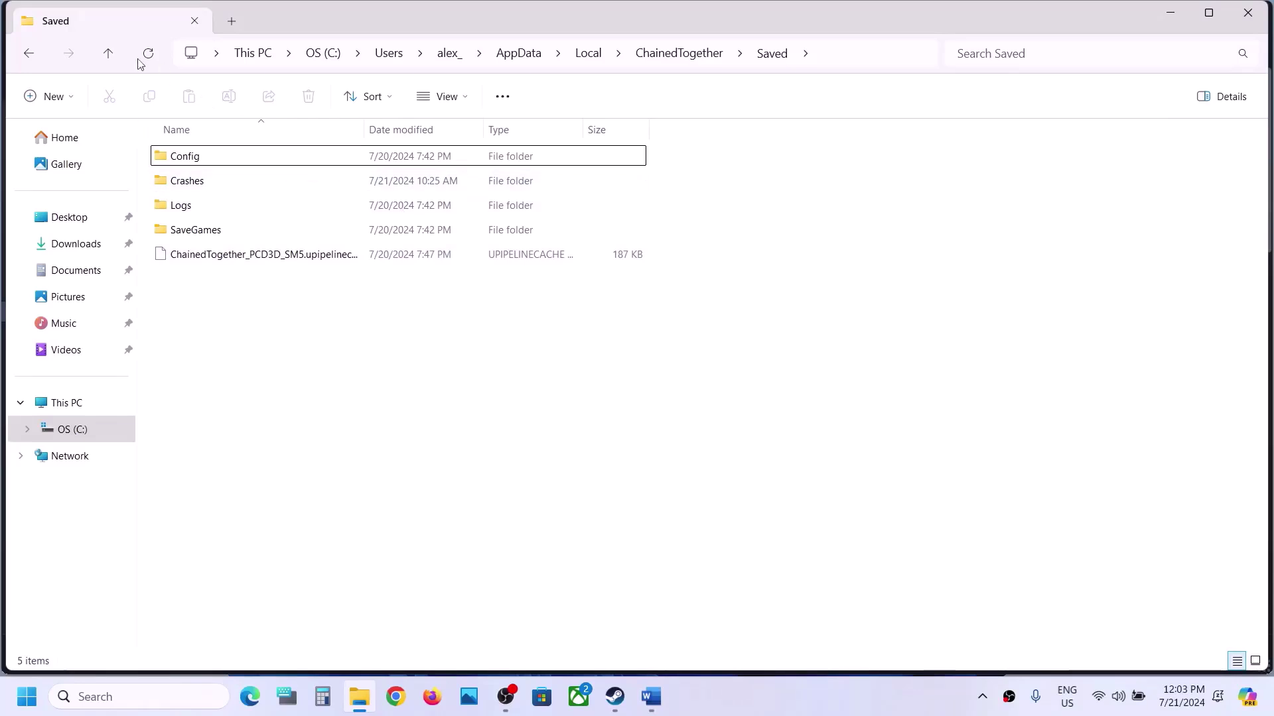
Go up to the AppData\Local folder, bring up the available actions for the ChainedTogether folder, and dismiss them without deleting it
click(108, 53)
click(108, 53)
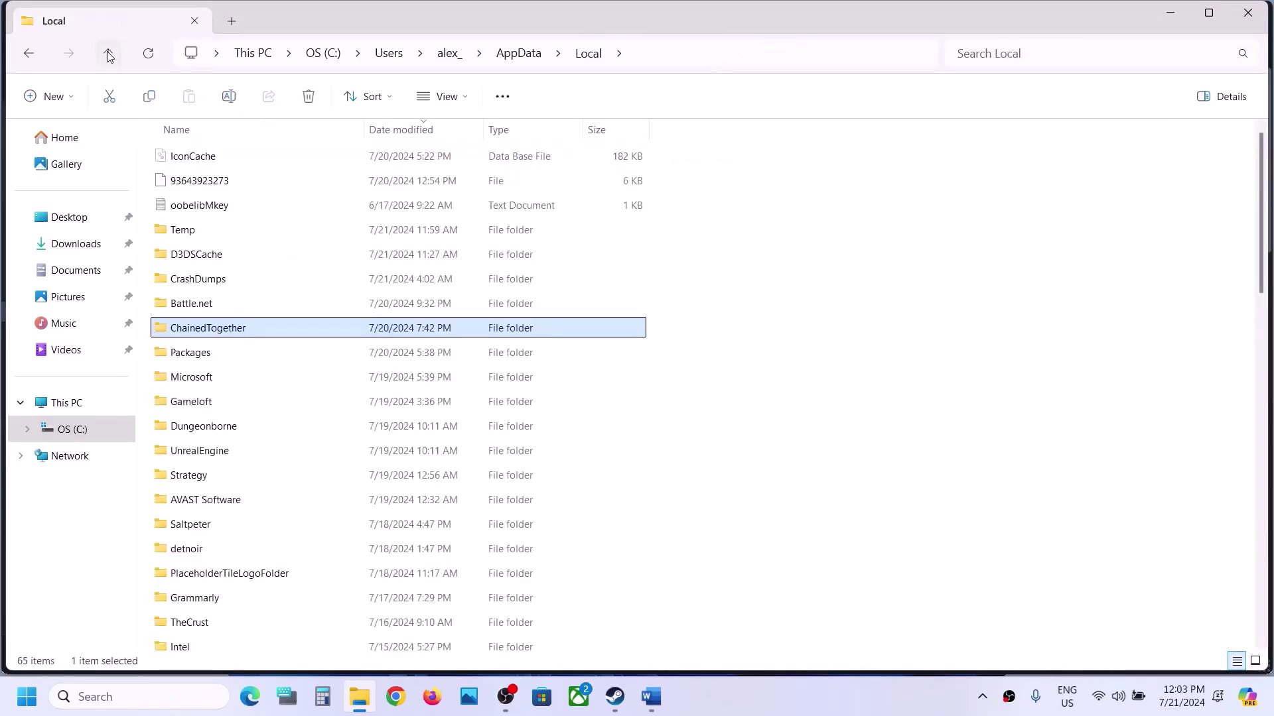
click(677, 57)
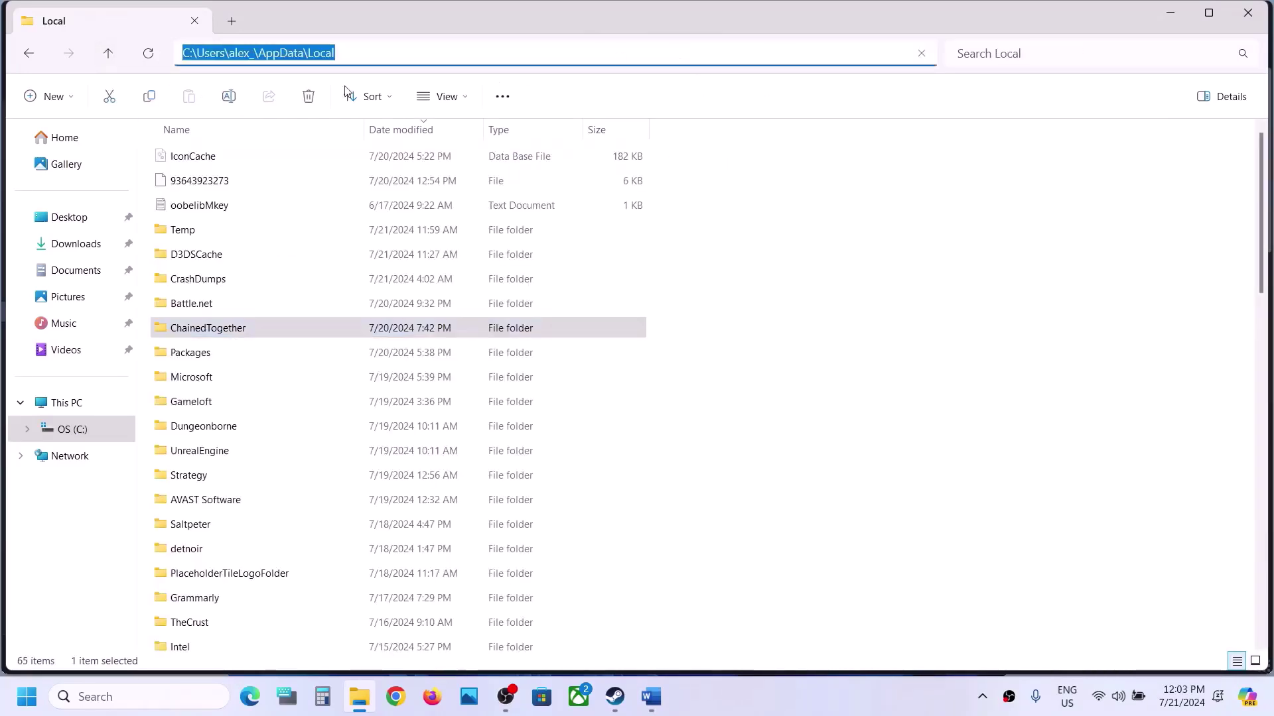
right_click(206, 335)
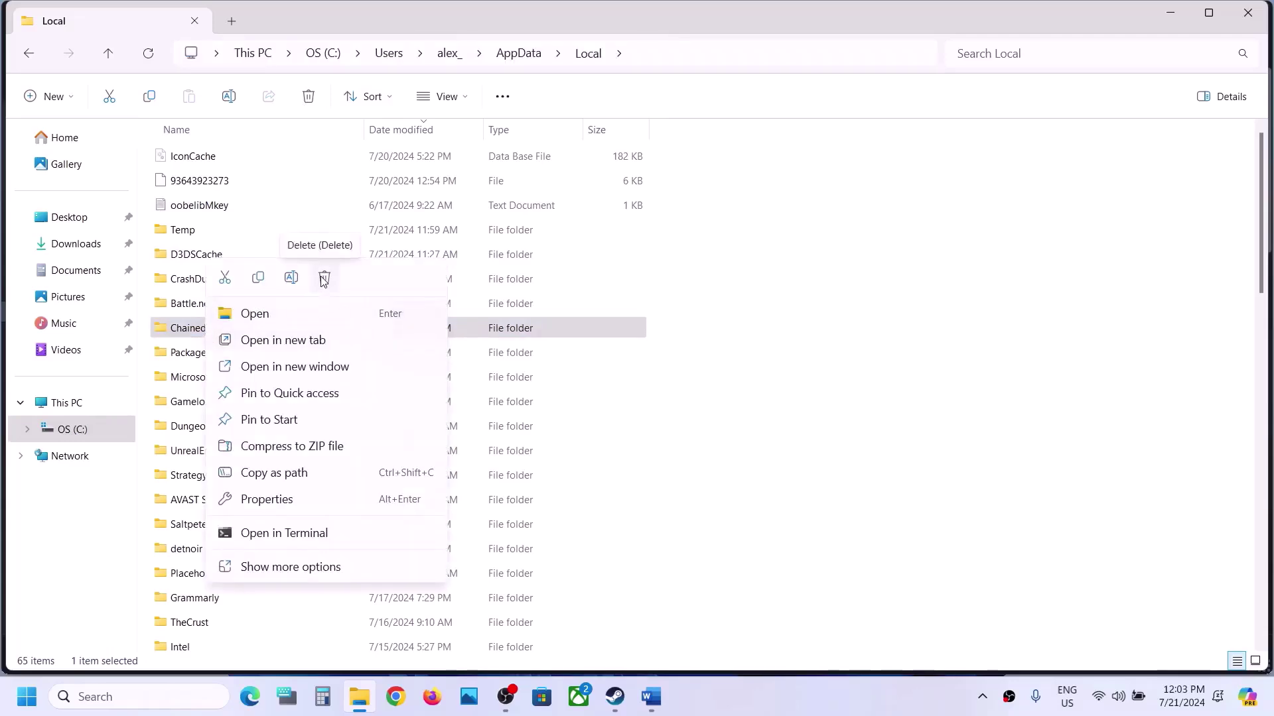
click(671, 350)
click(671, 351)
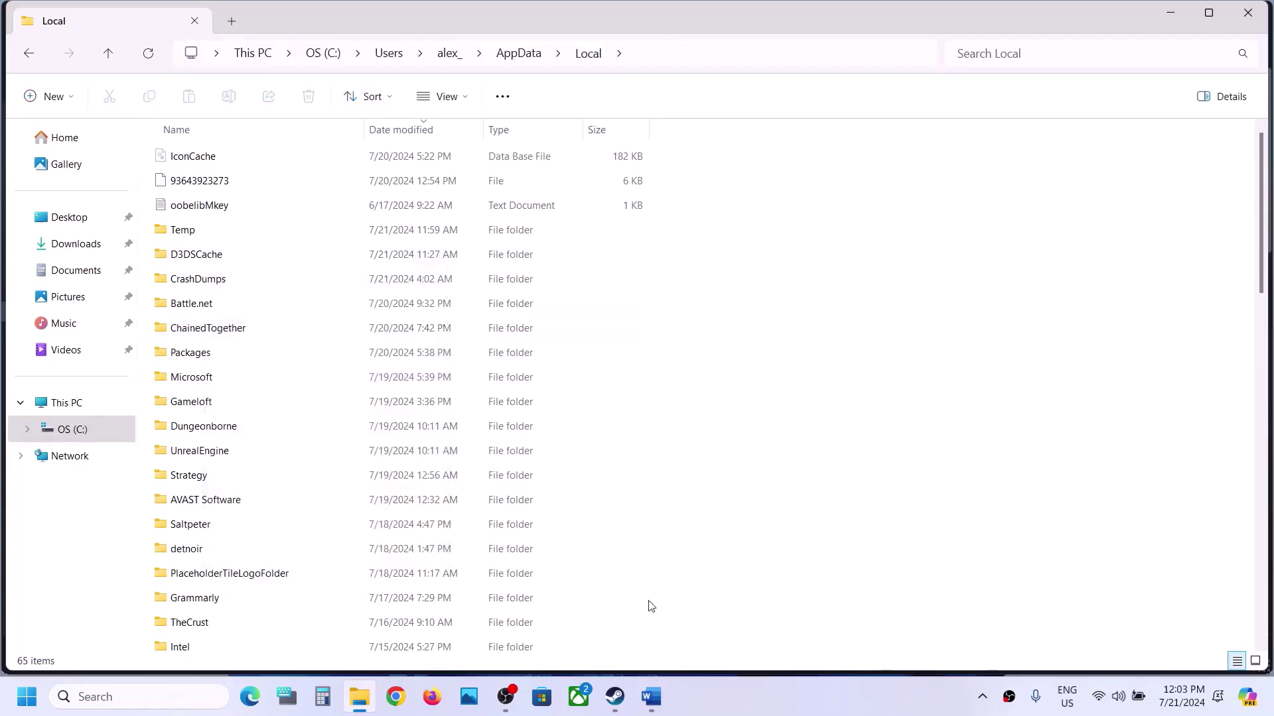
Review Step 7 in the Word instructions, highlighting the clean graphics driver installation text with its NVIDIA and AMD links
click(614, 697)
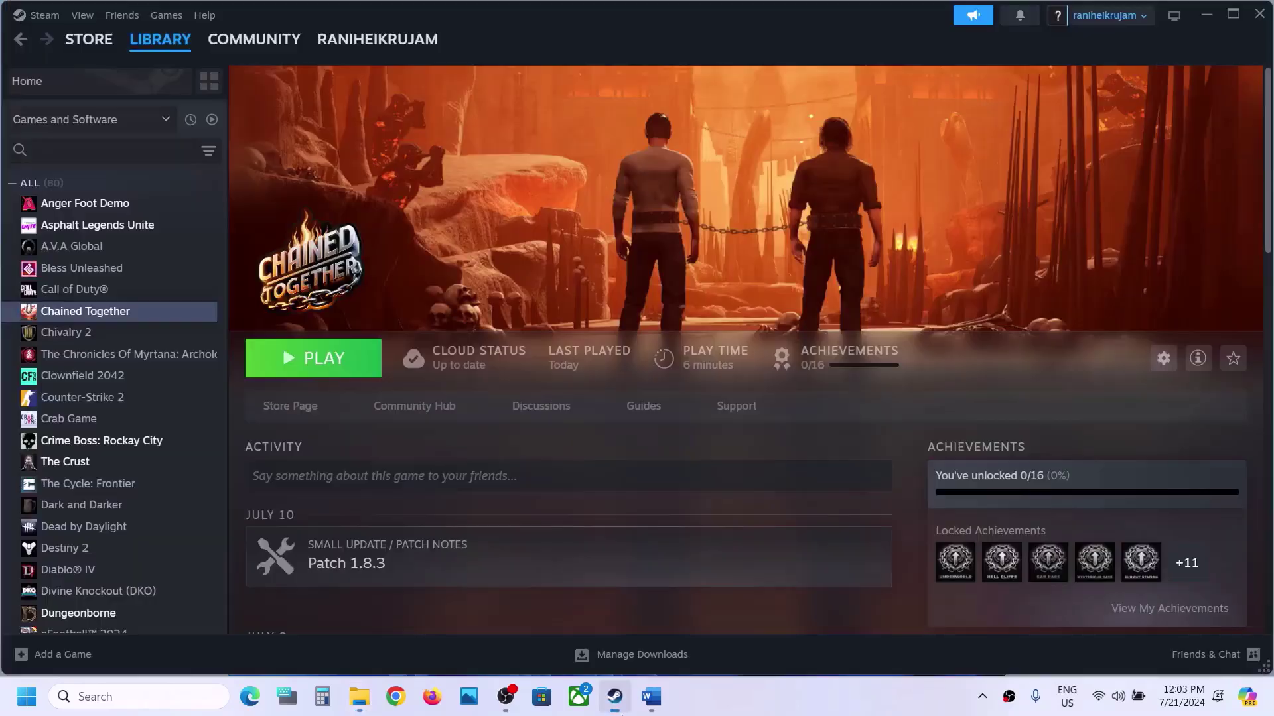
click(666, 700)
scroll(535, 489, down, 3)
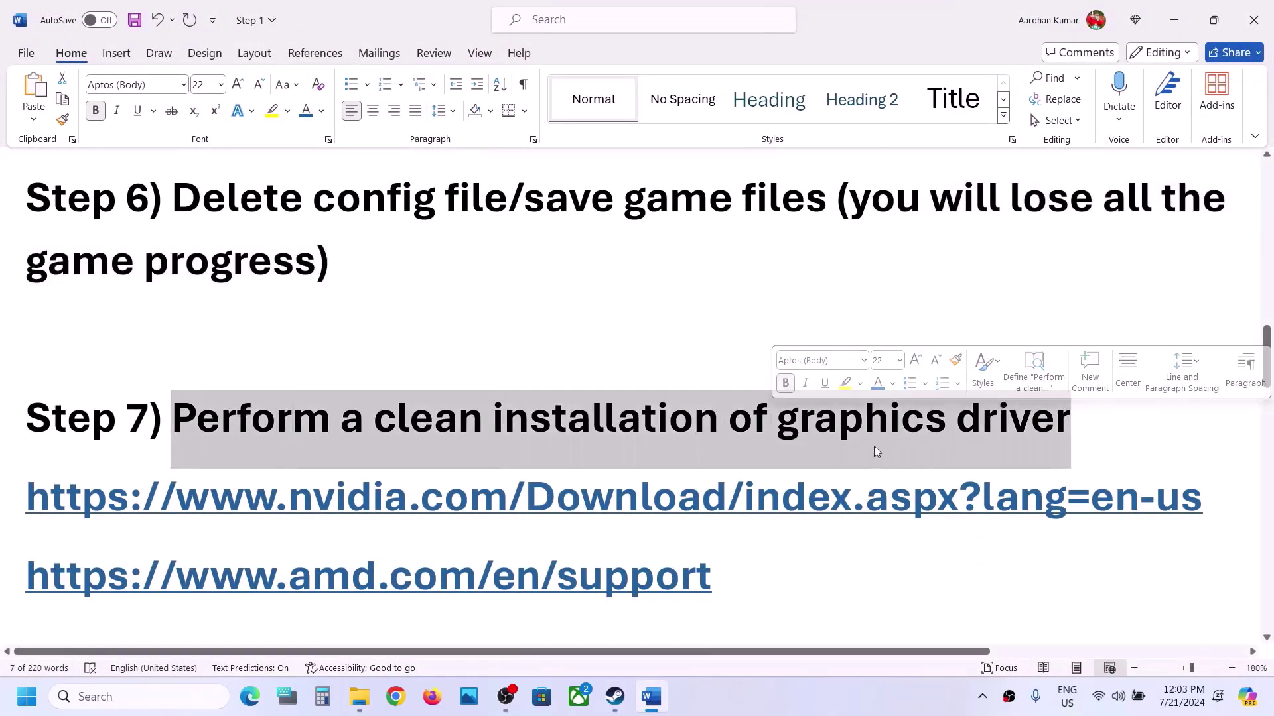
drag(469, 497, 936, 507)
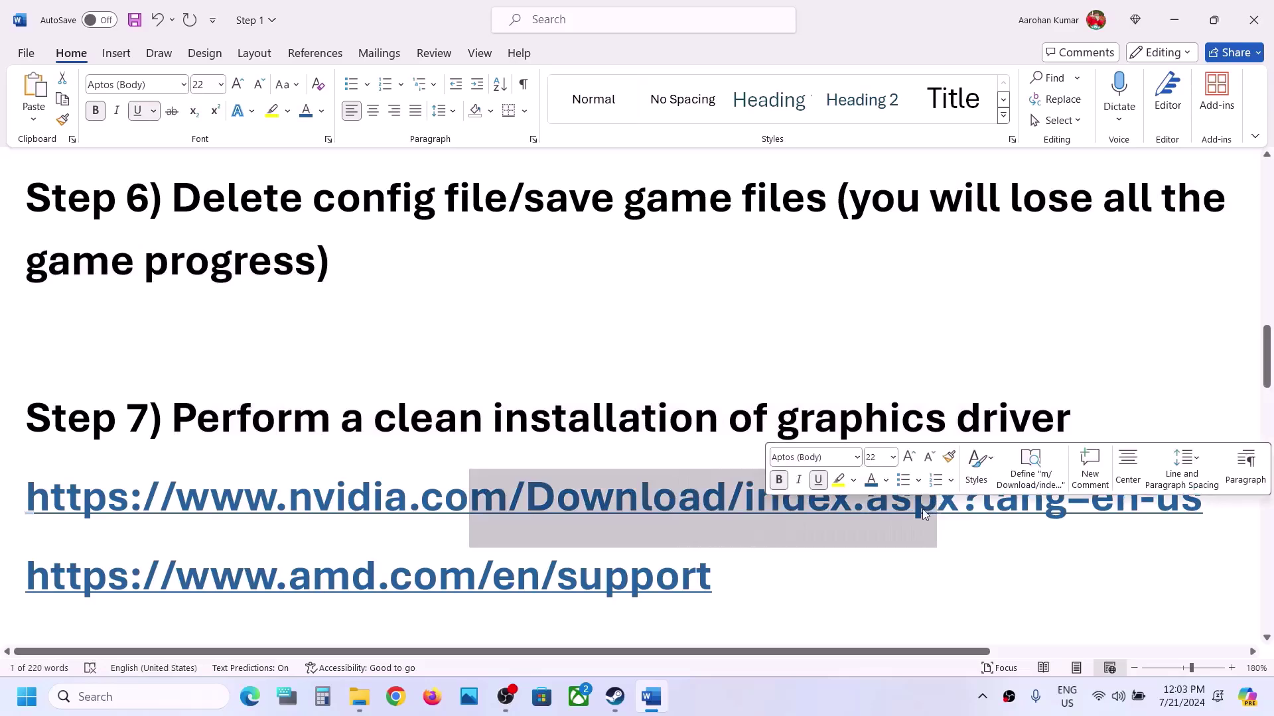
drag(356, 579, 632, 579)
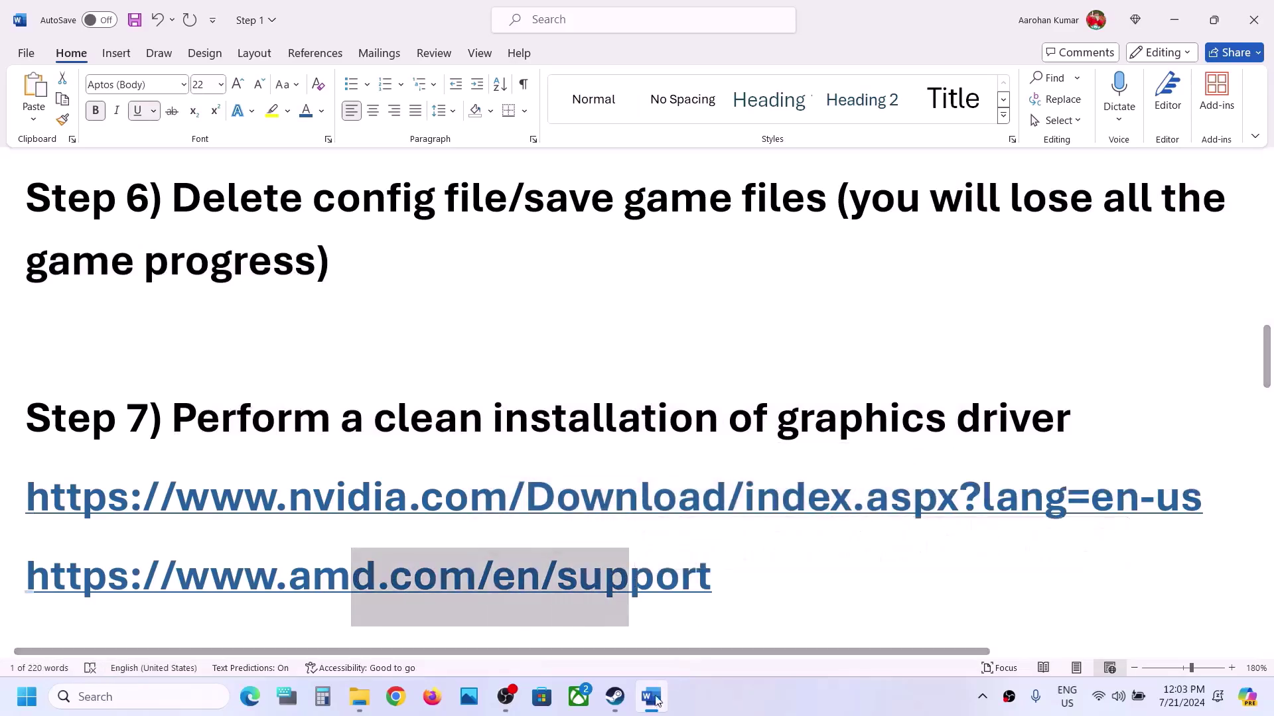
click(611, 711)
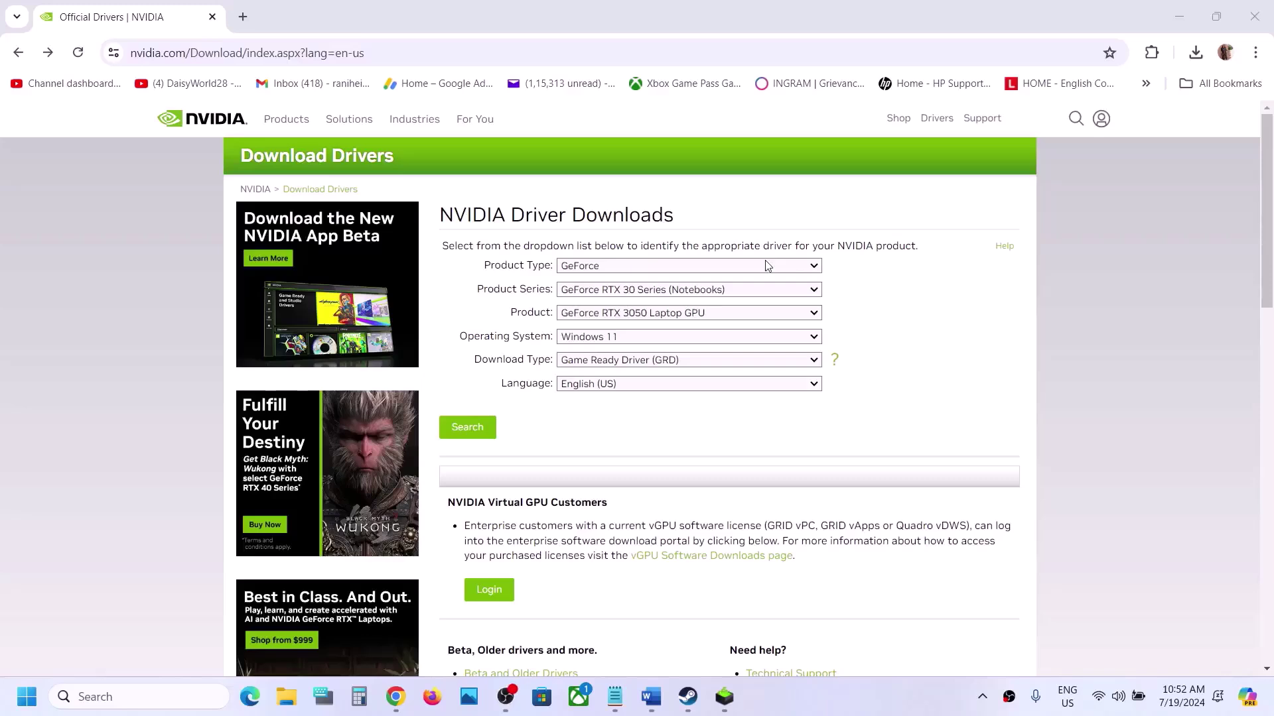
Specify GeForce, GeForce RTX 30 Series (Notebooks), GeForce RTX 3050 Laptop GPU and Windows 11 for the NVIDIA driver search
click(663, 266)
click(618, 282)
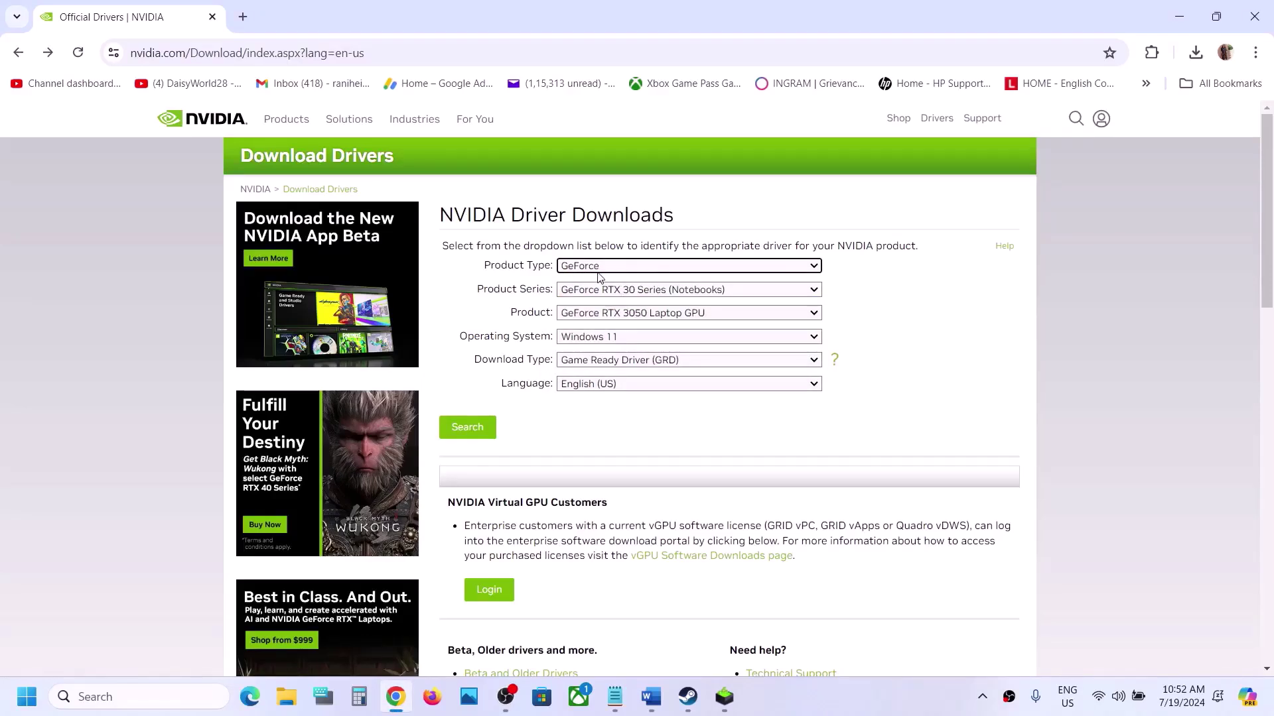
click(622, 291)
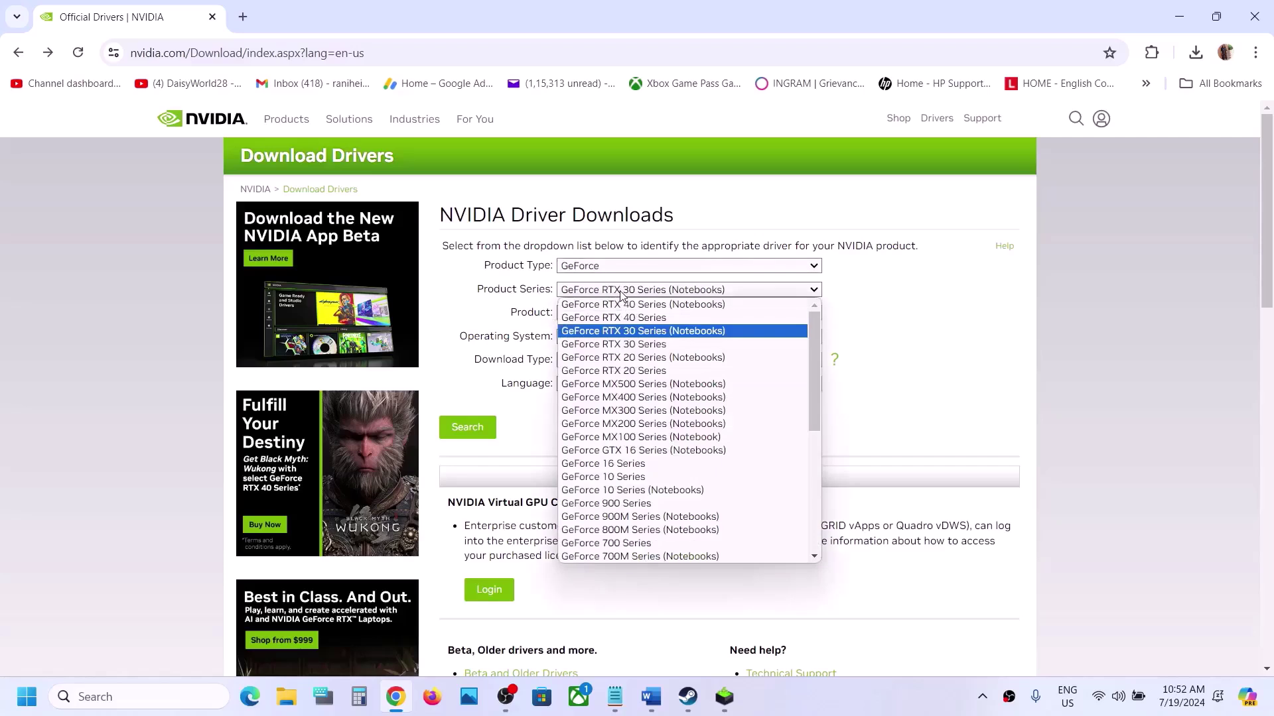
click(661, 332)
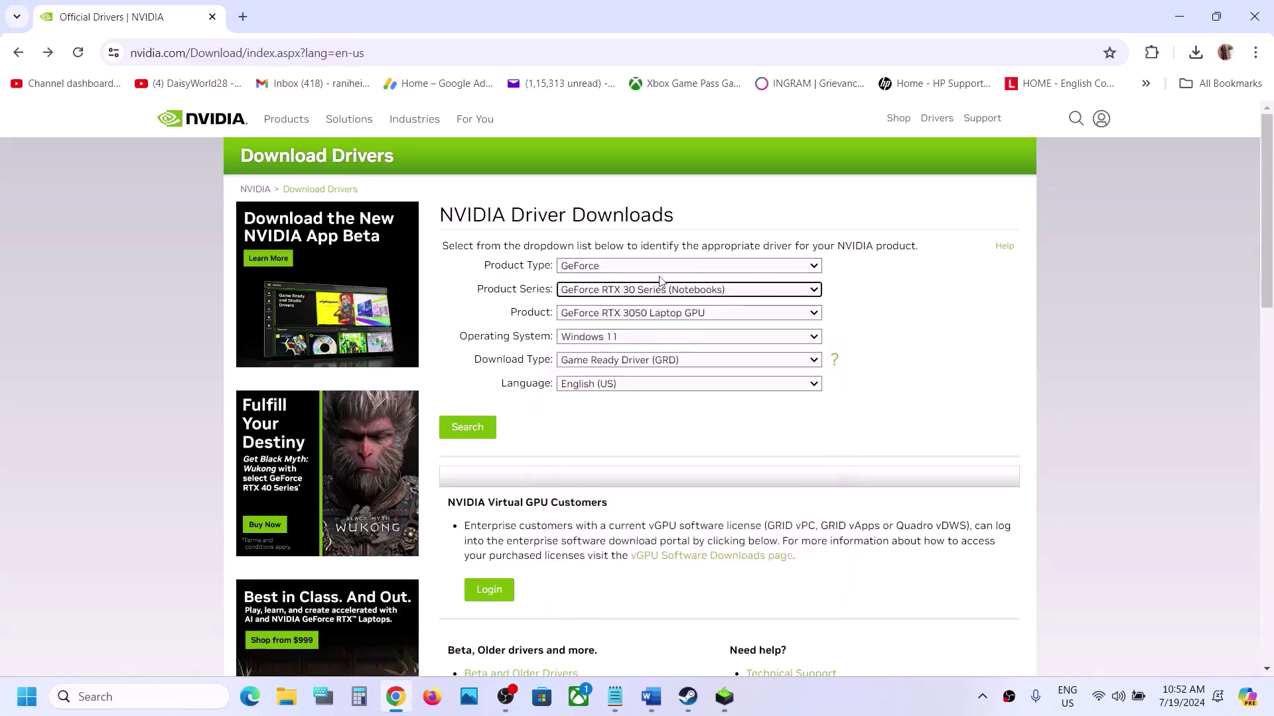
click(642, 315)
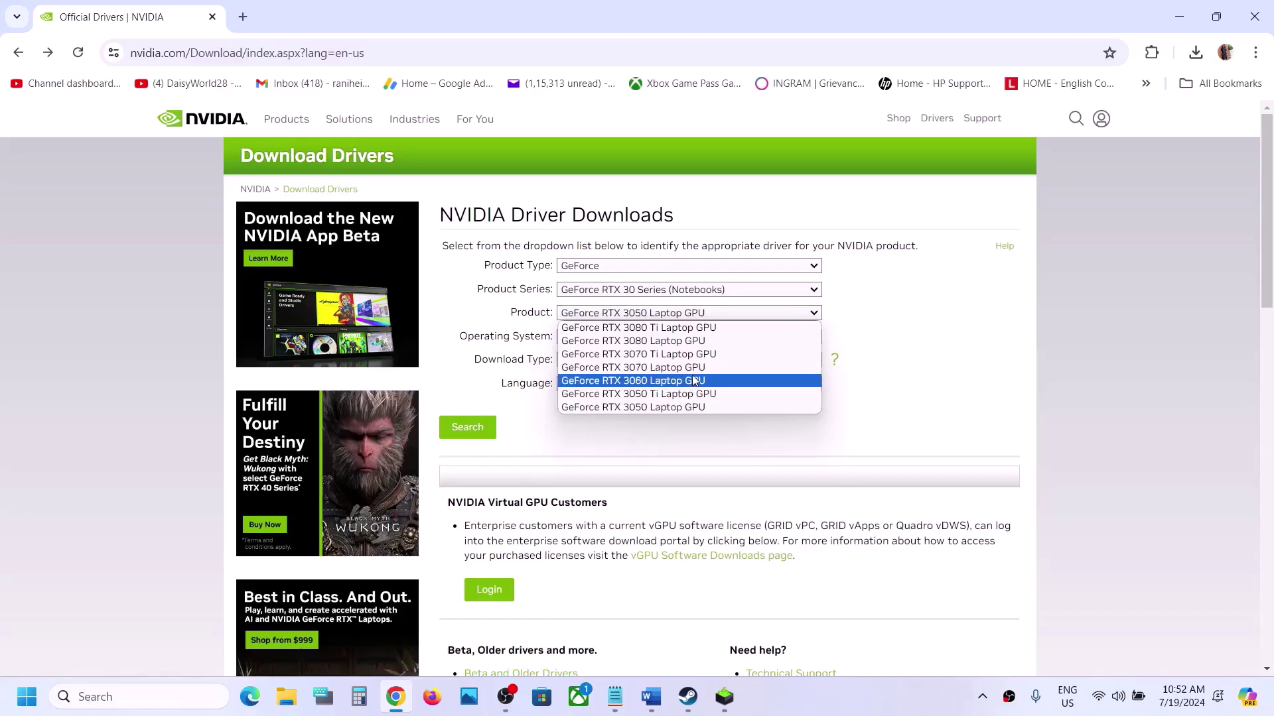
click(682, 407)
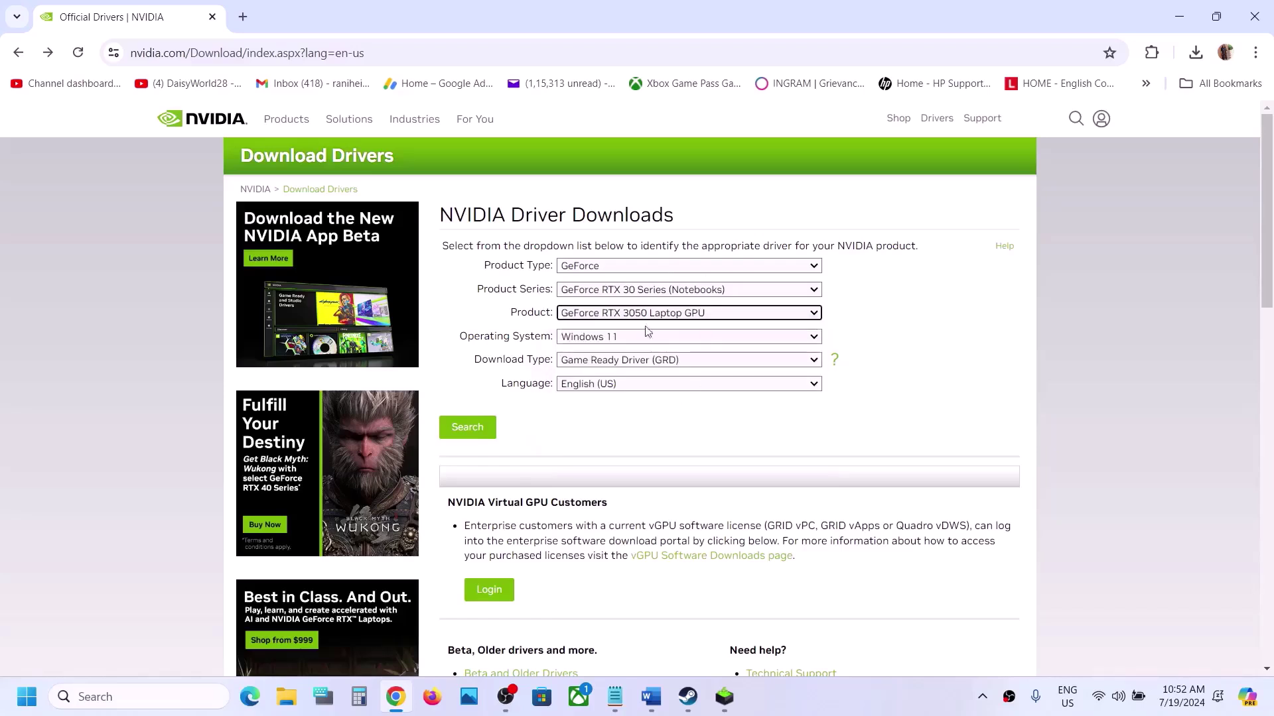
click(618, 342)
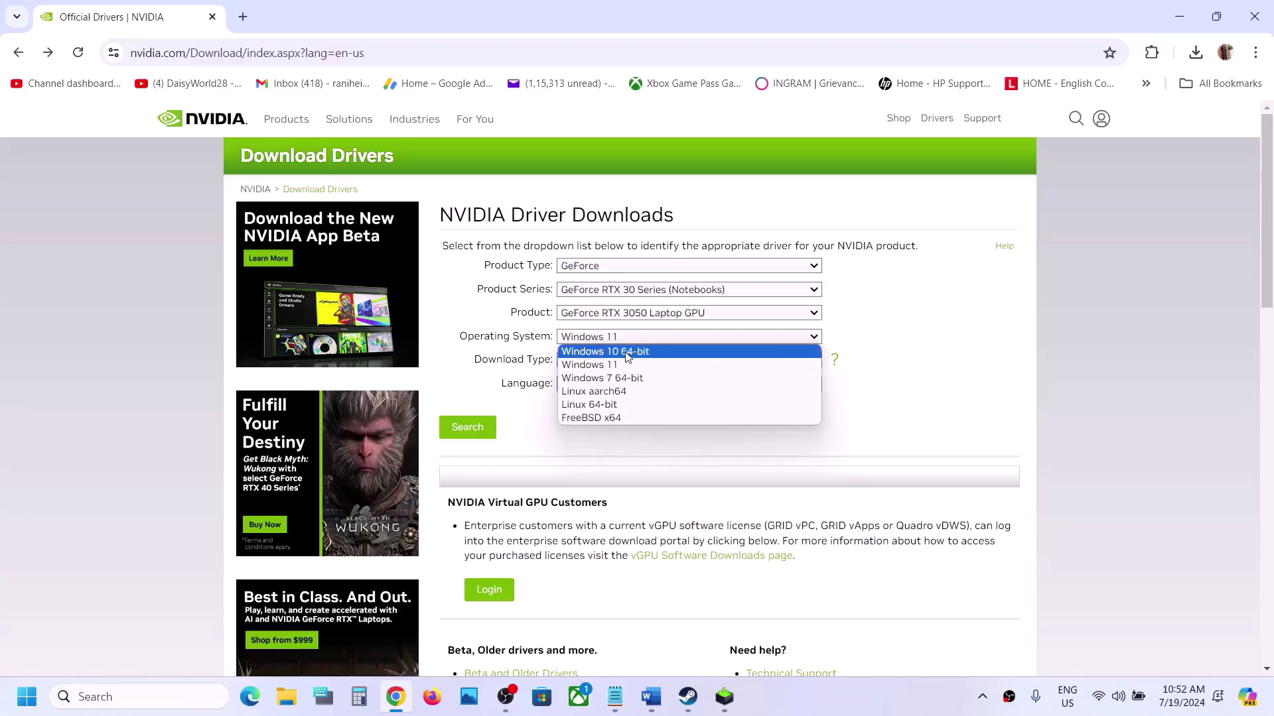
click(628, 364)
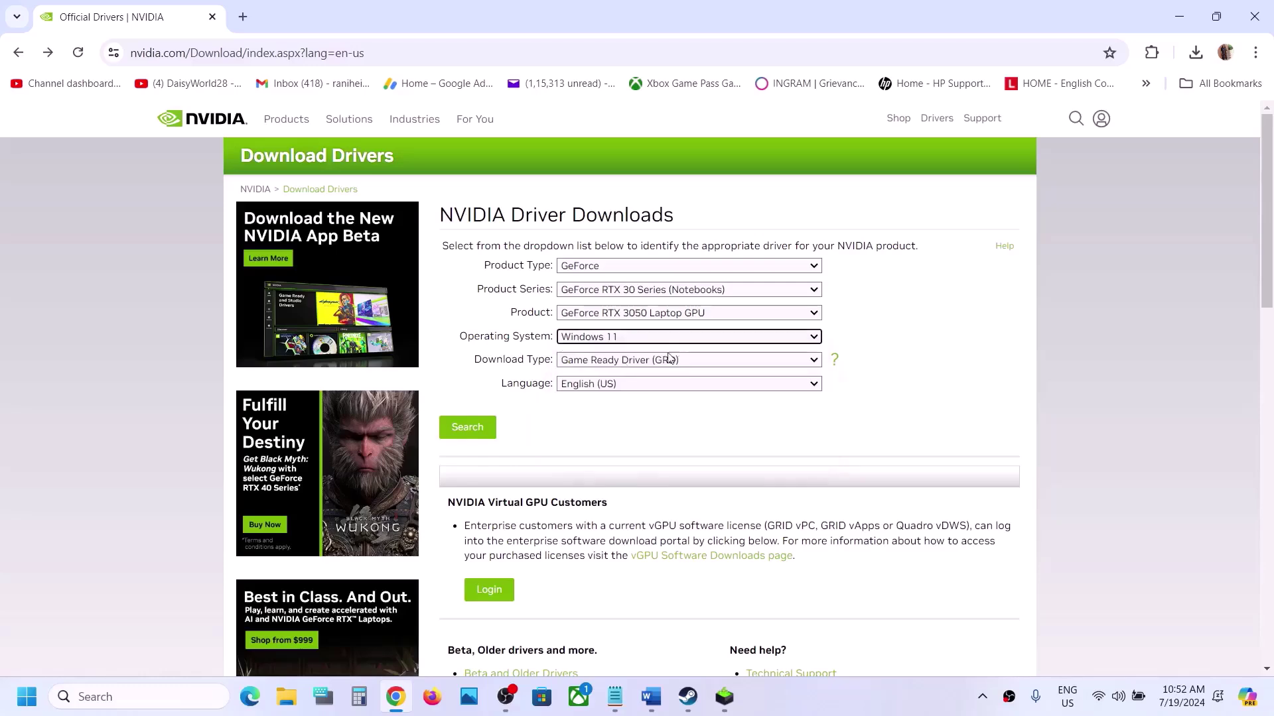
Search for the matching NVIDIA driver and download version 560.70
click(468, 428)
click(497, 341)
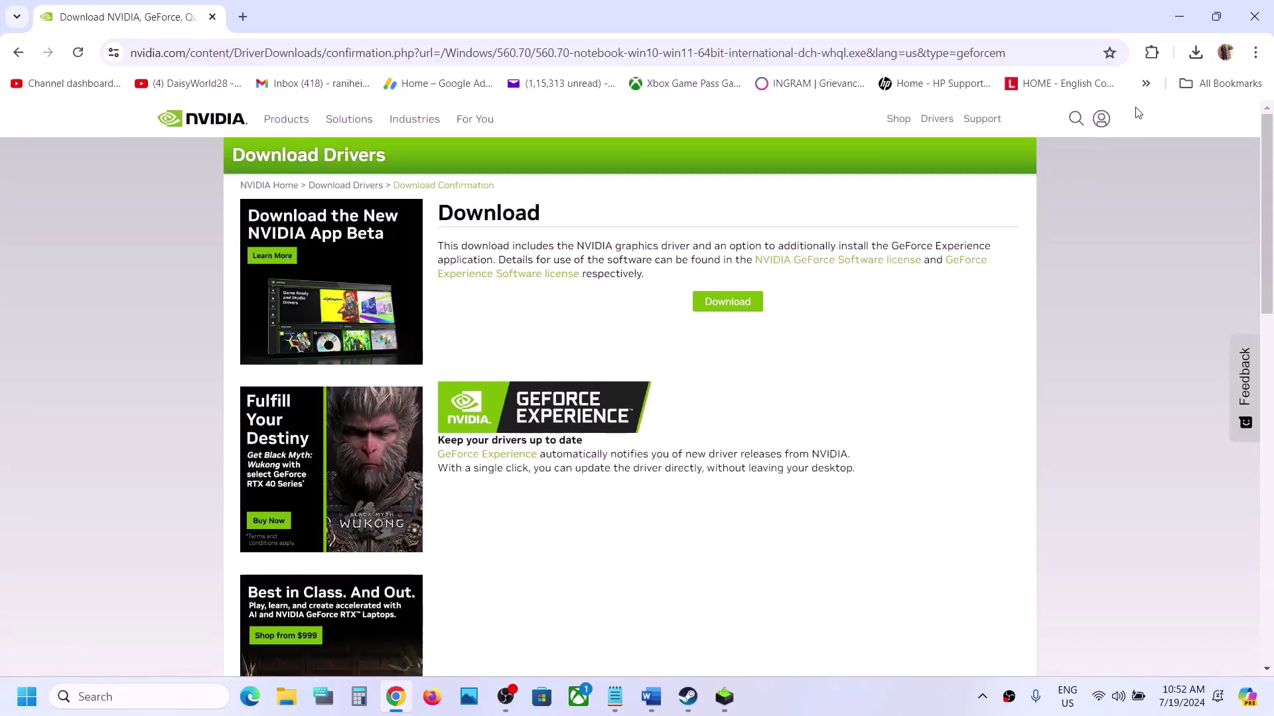
click(744, 303)
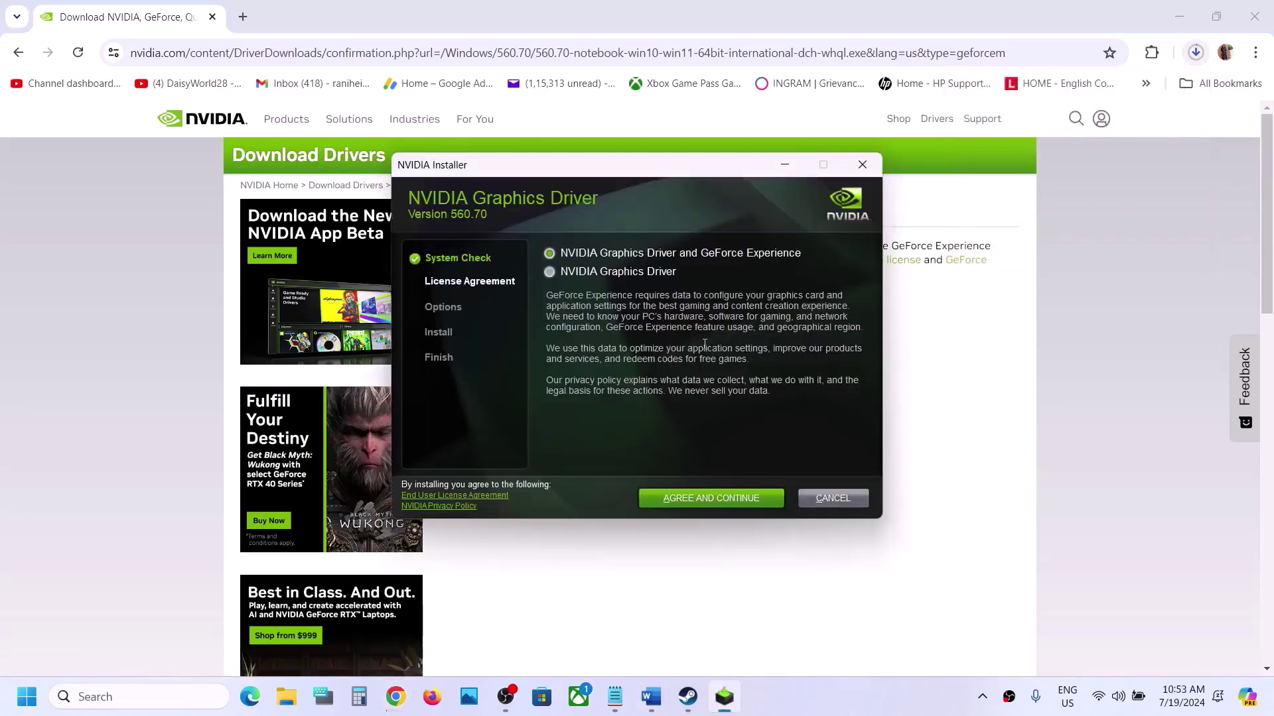
Accept the NVIDIA license and start a Custom (Advanced) driver installation with Perform a clean installation checked
click(696, 498)
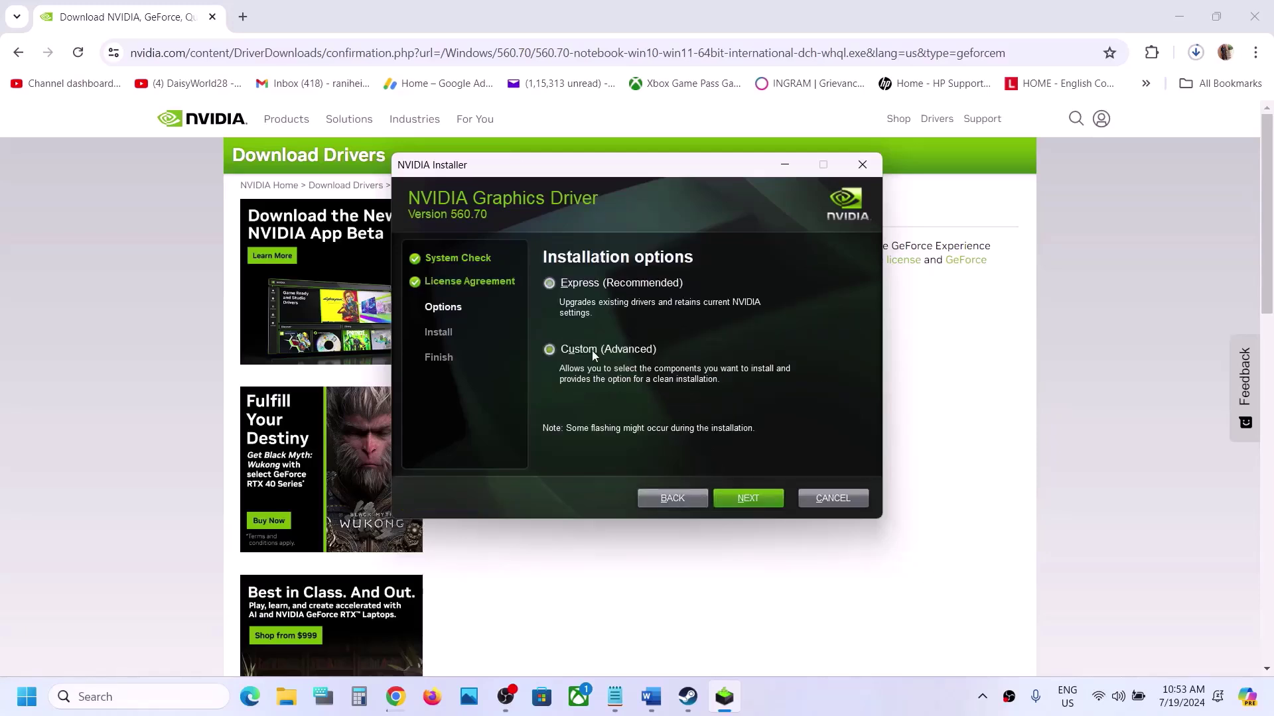
click(735, 497)
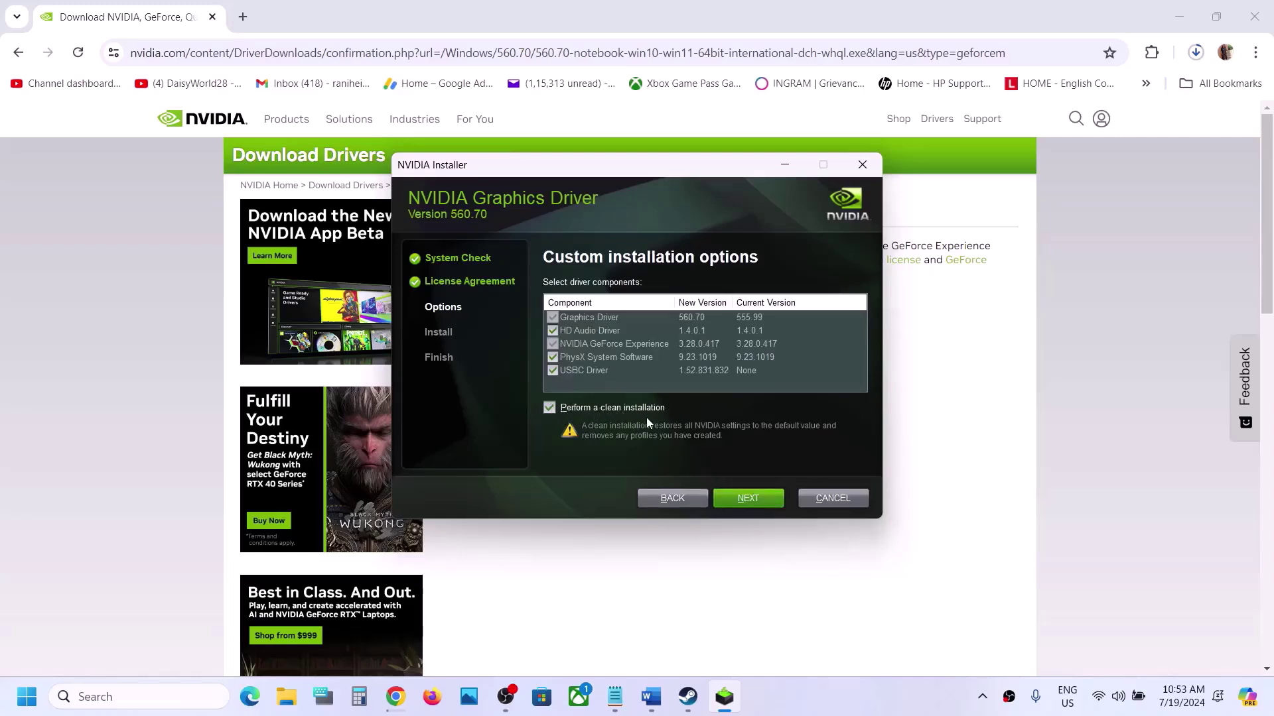
click(751, 500)
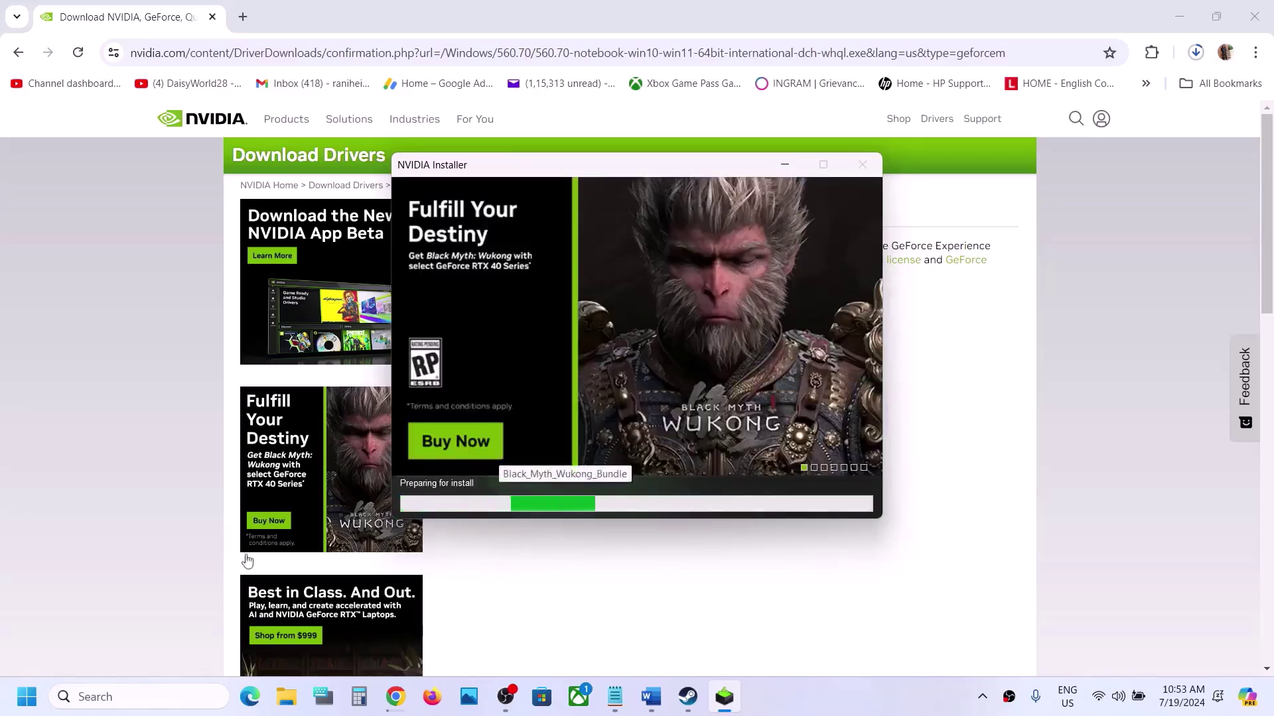
Bring up the Windows power options while the driver installs, and dismiss them
key(super)
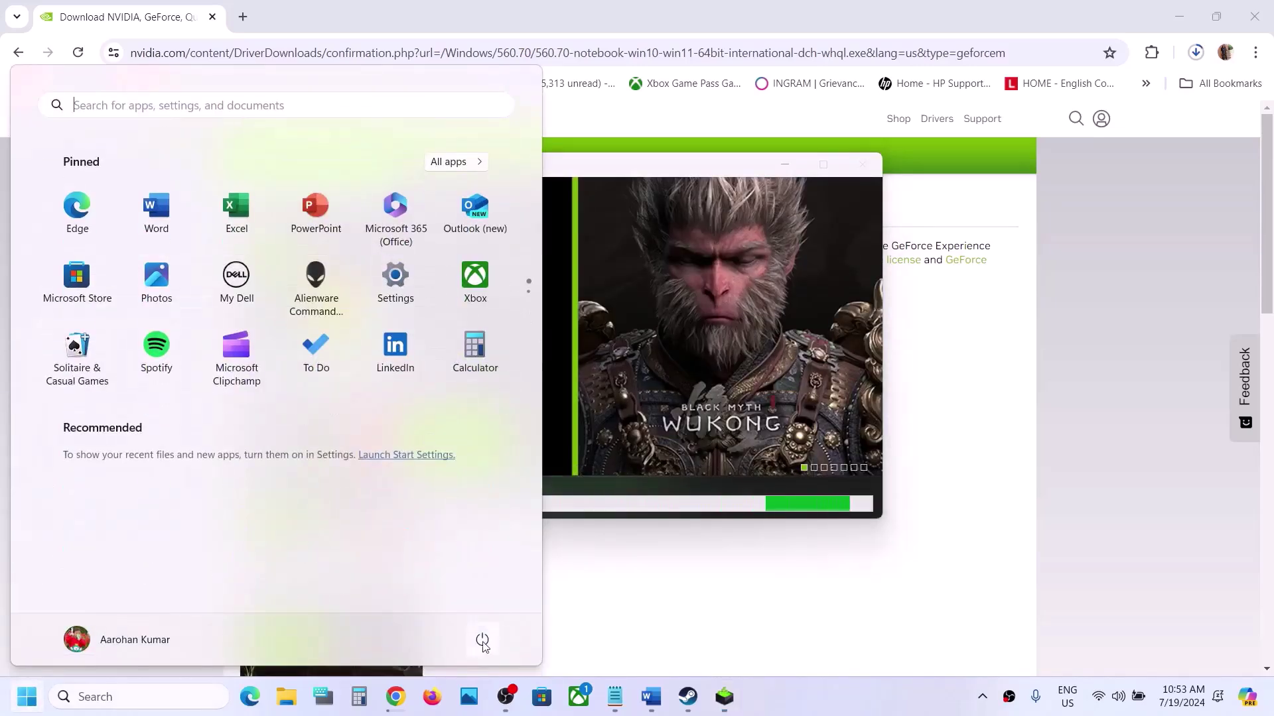
click(482, 641)
click(861, 691)
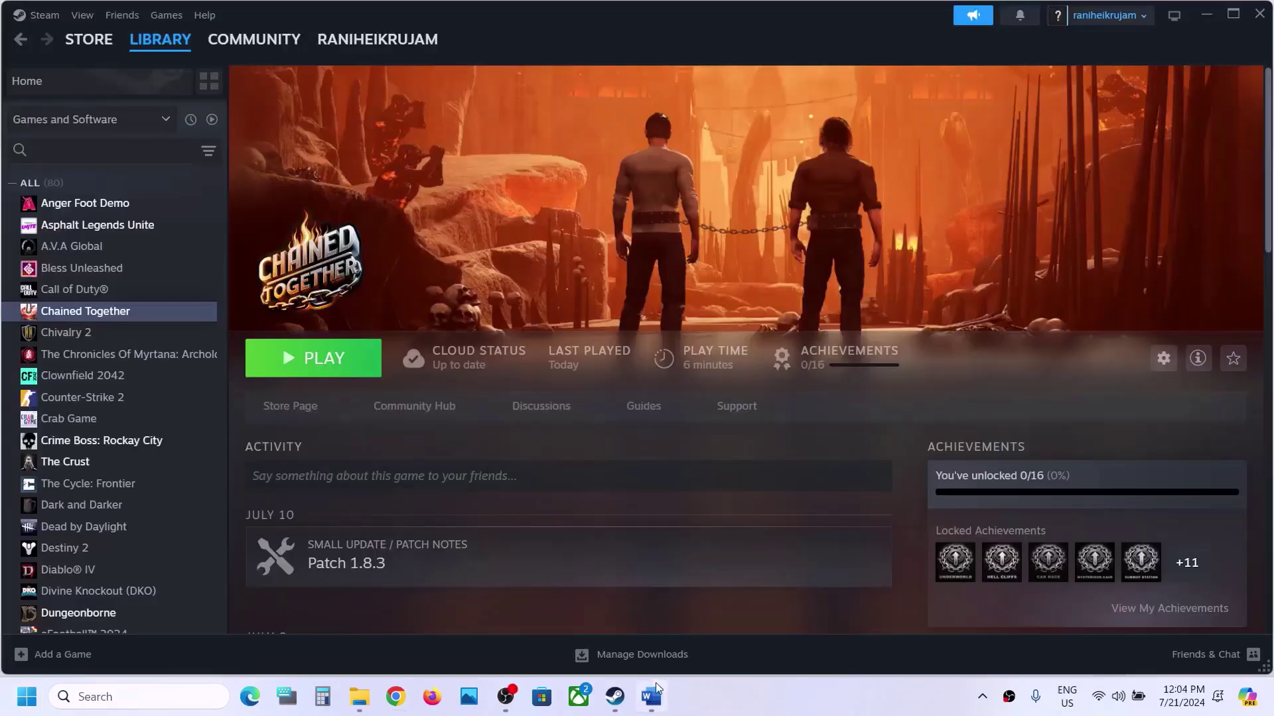
Switch to the Word instructions and highlight the step about running the game on the dedicated graphics card
click(647, 693)
scroll(478, 517, down, 4)
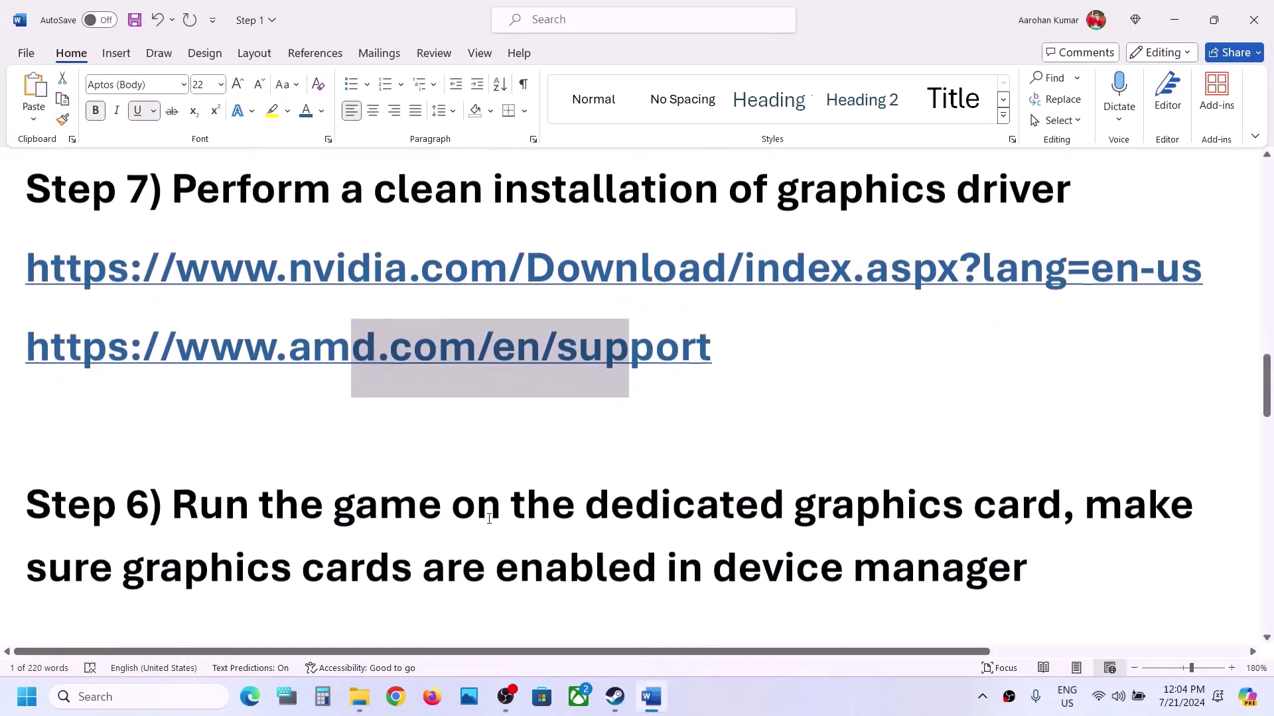
drag(224, 467, 787, 468)
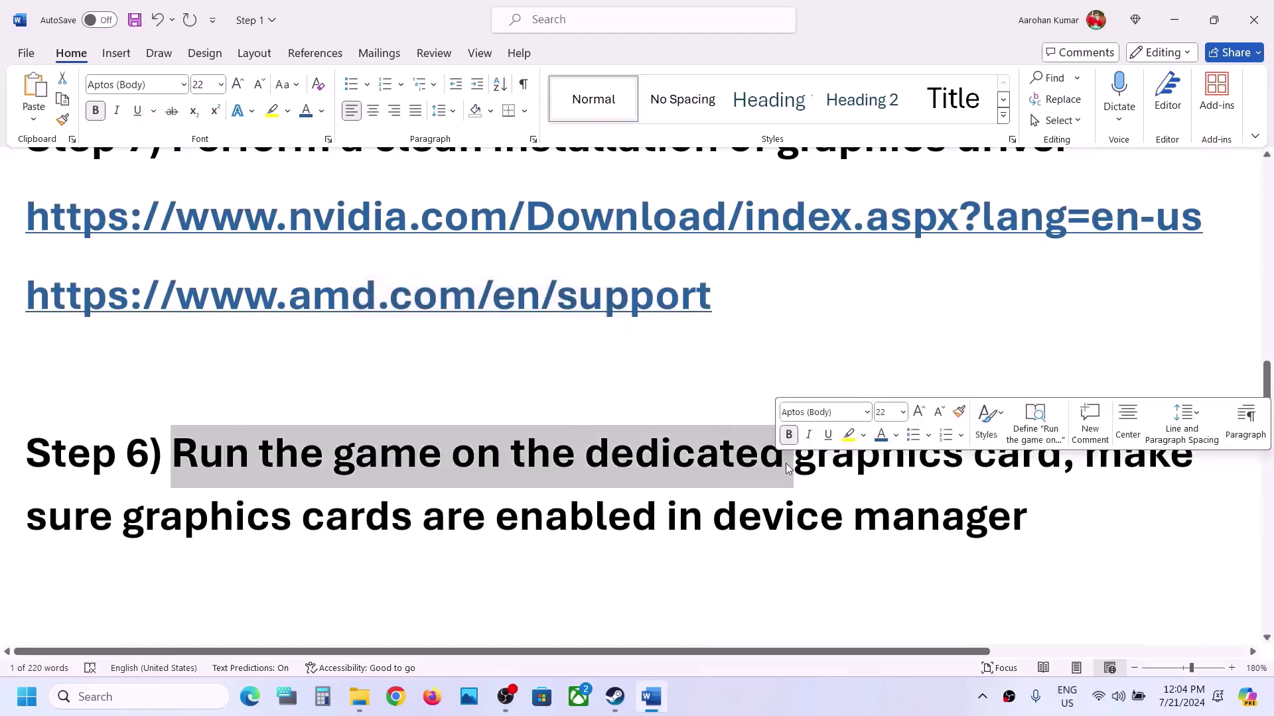
Copy the word "graphics" from the instructions, search Windows for it, and open Graphics settings
double_click(901, 467)
key(ctrl+c)
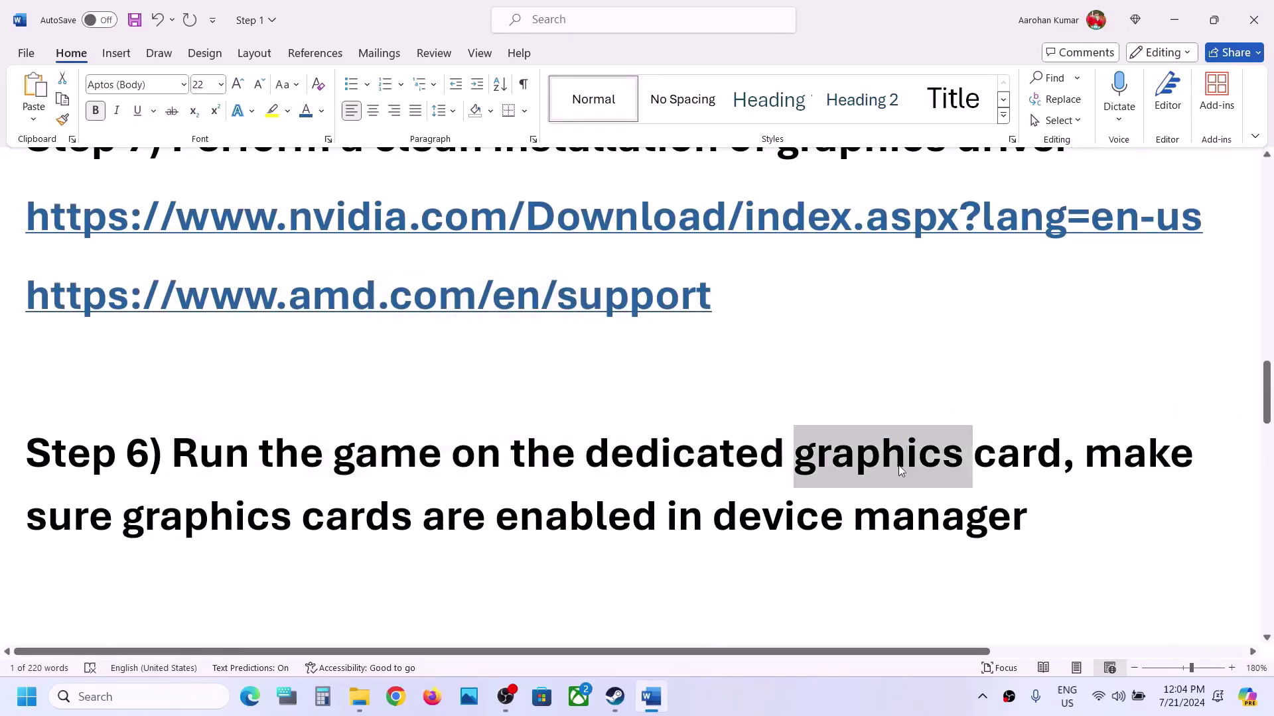
click(198, 698)
key(ctrl+v)
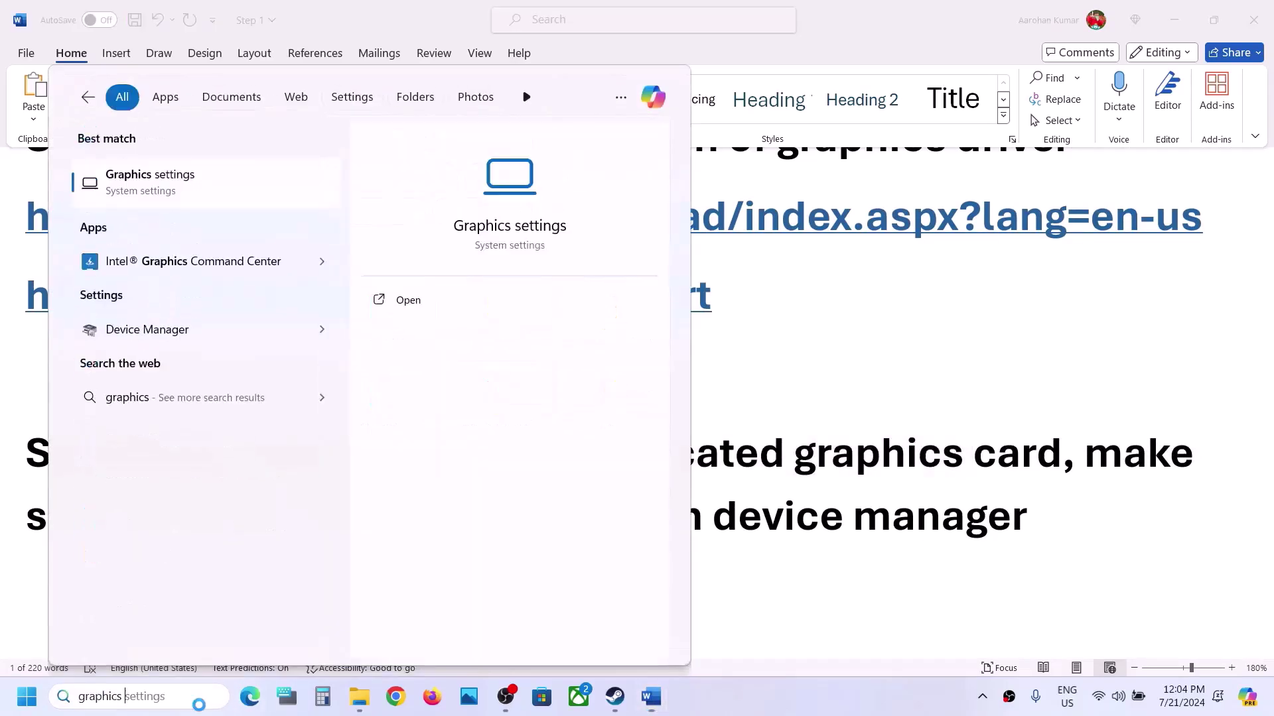
key(Return)
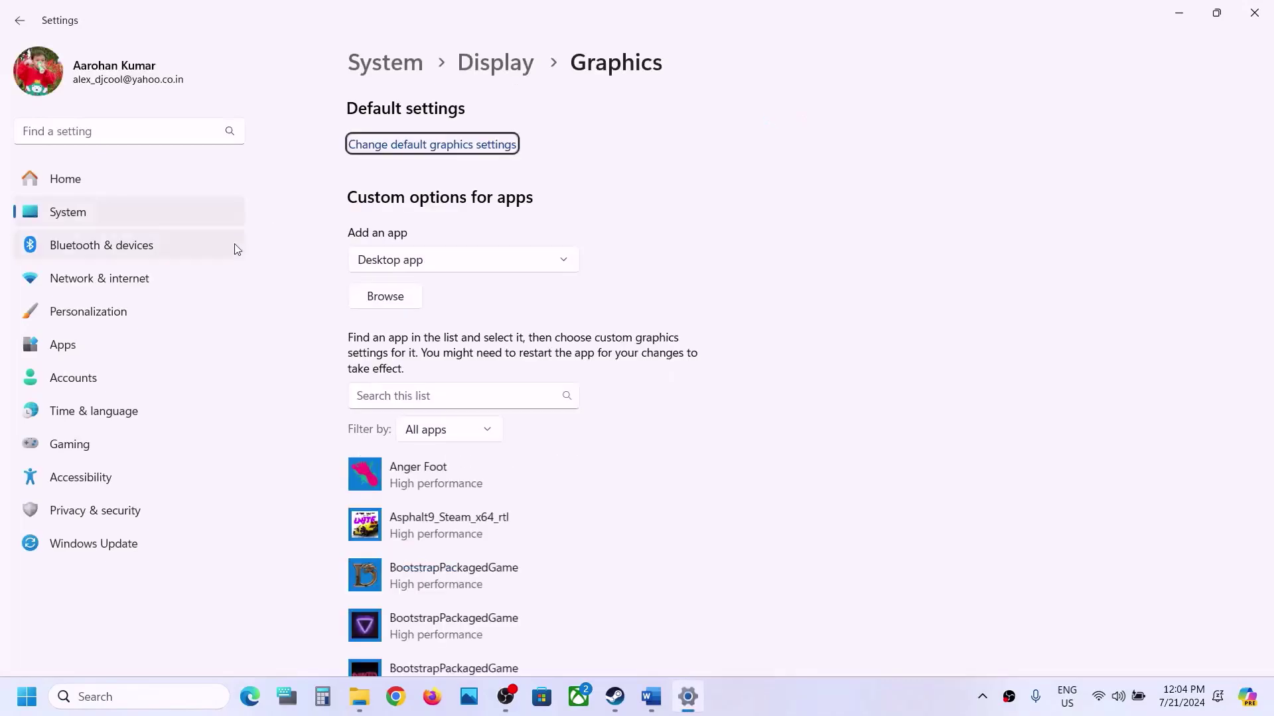
Add the ChainedTogether application from the steamapps\common\ChainedTogether folder to the custom graphics options for apps
click(410, 297)
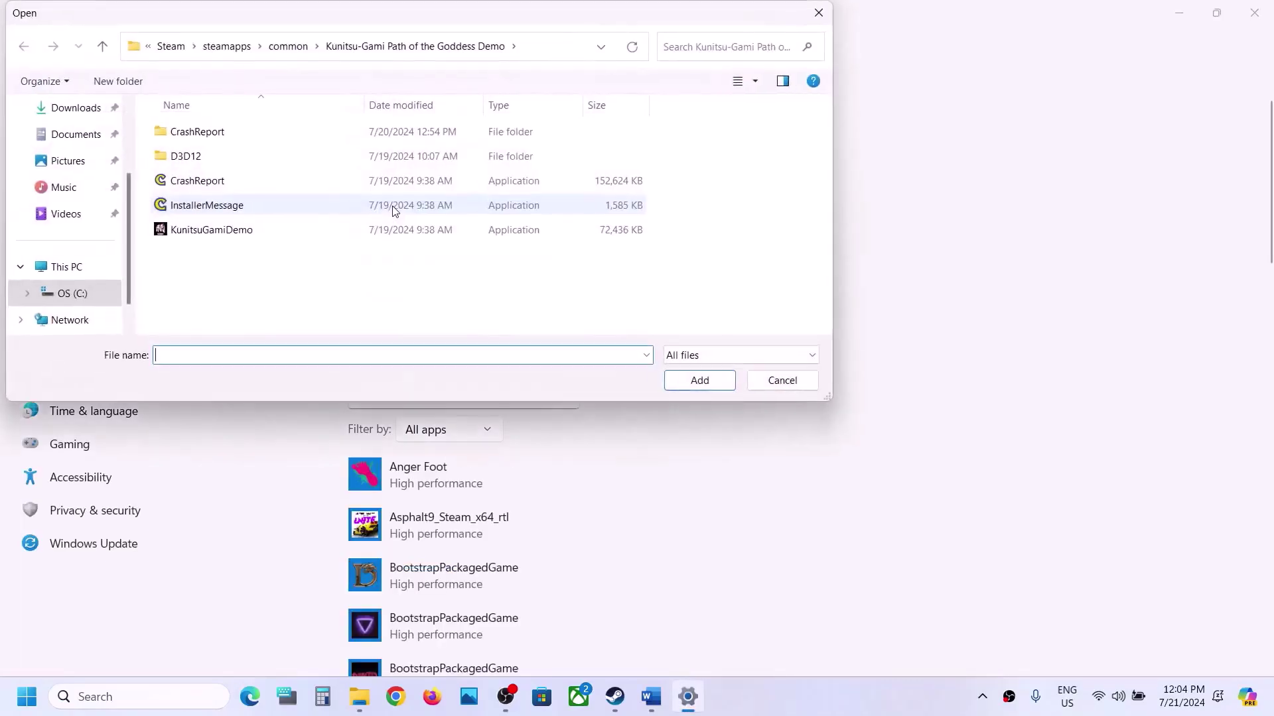
click(286, 46)
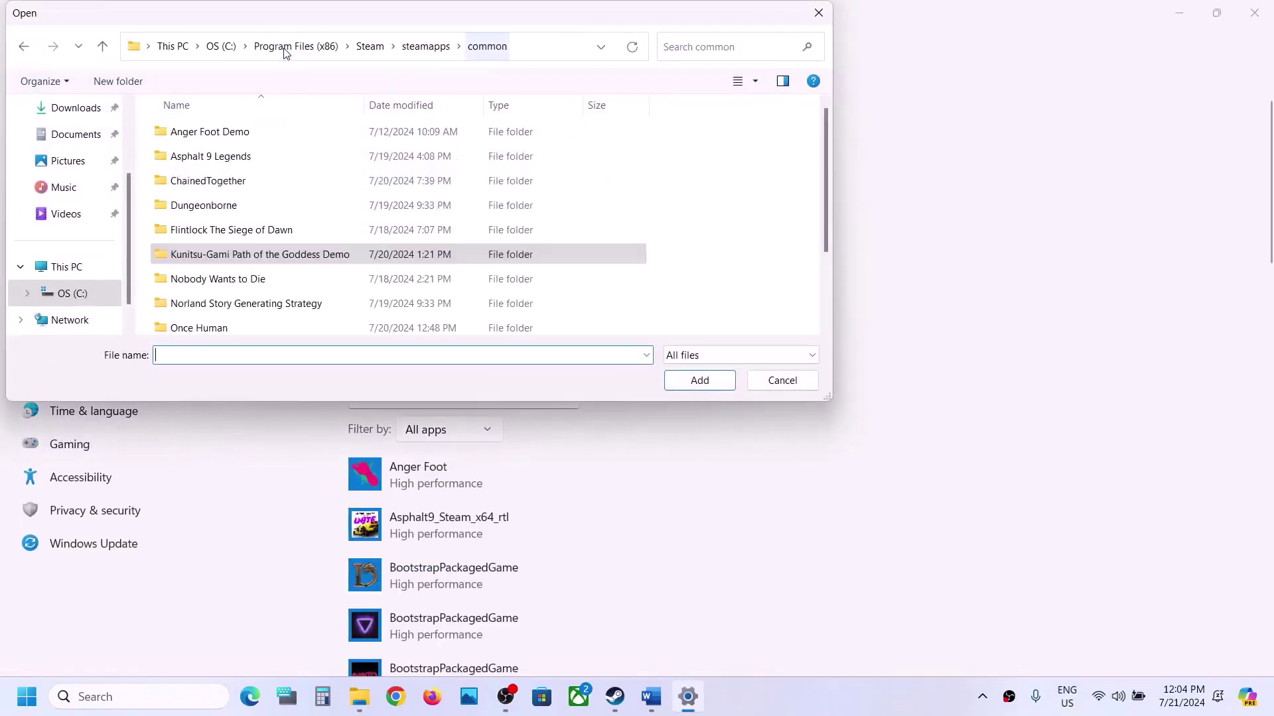
double_click(216, 183)
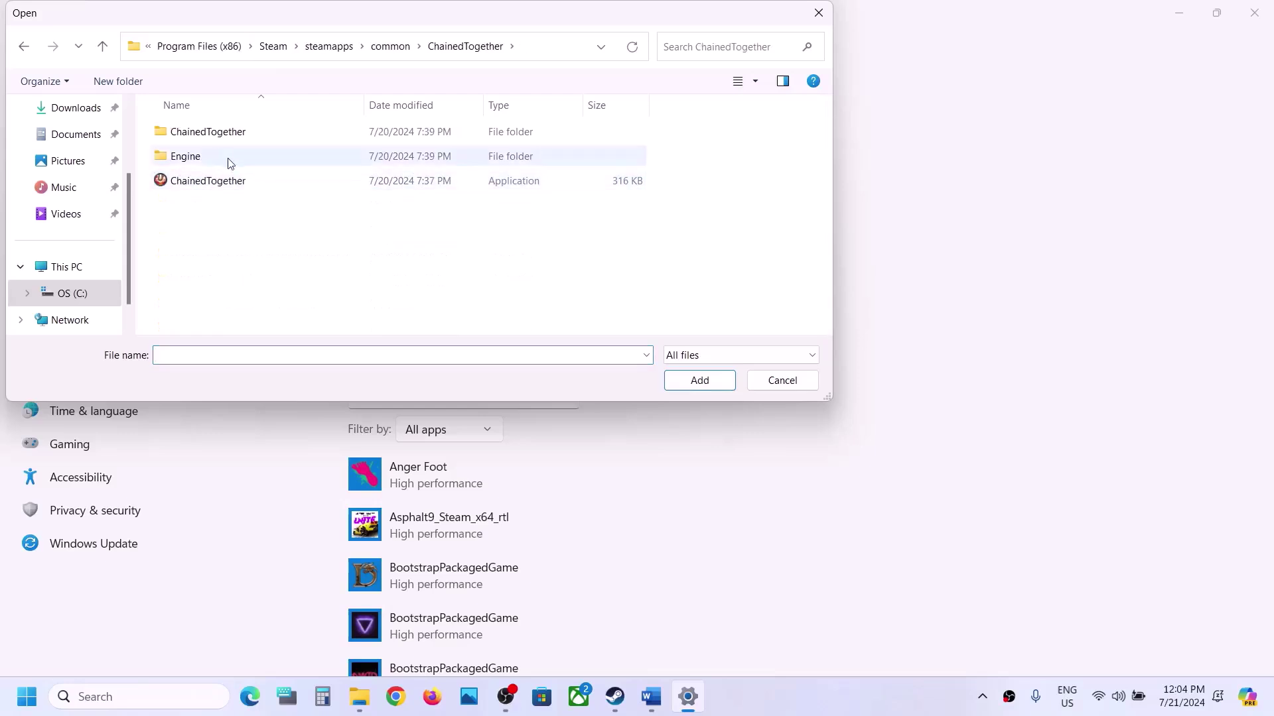
click(203, 182)
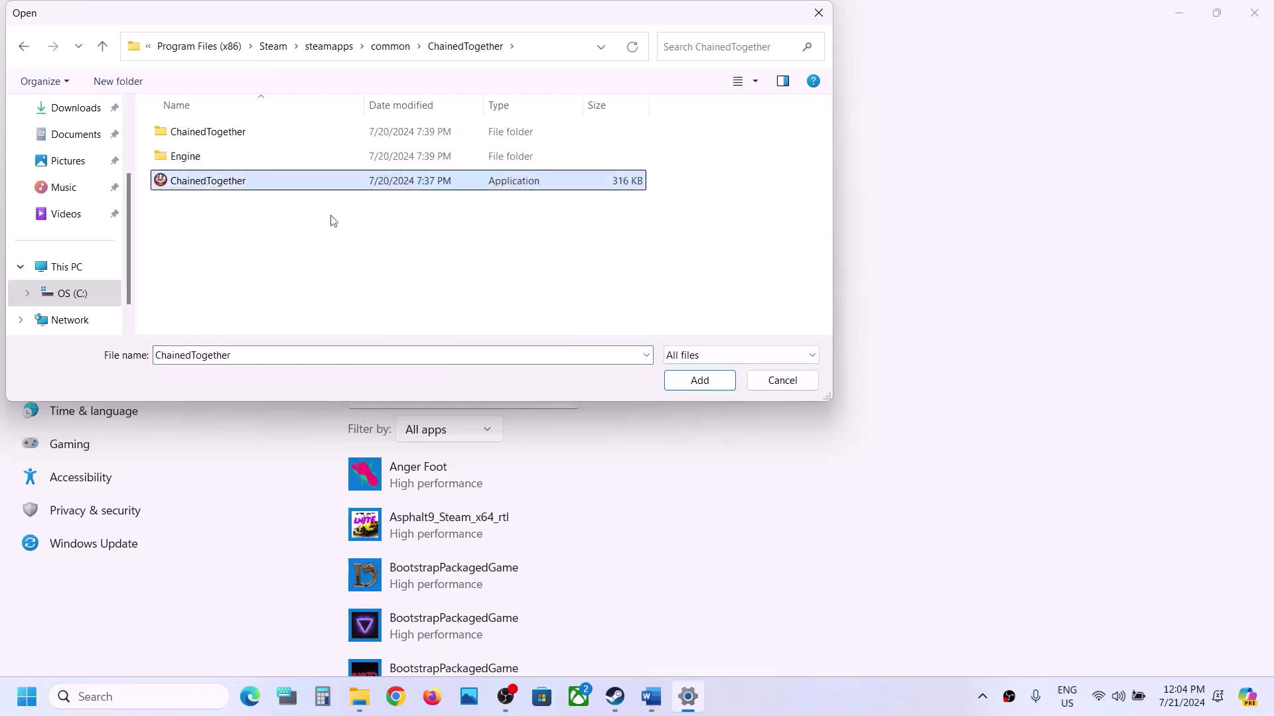
click(692, 385)
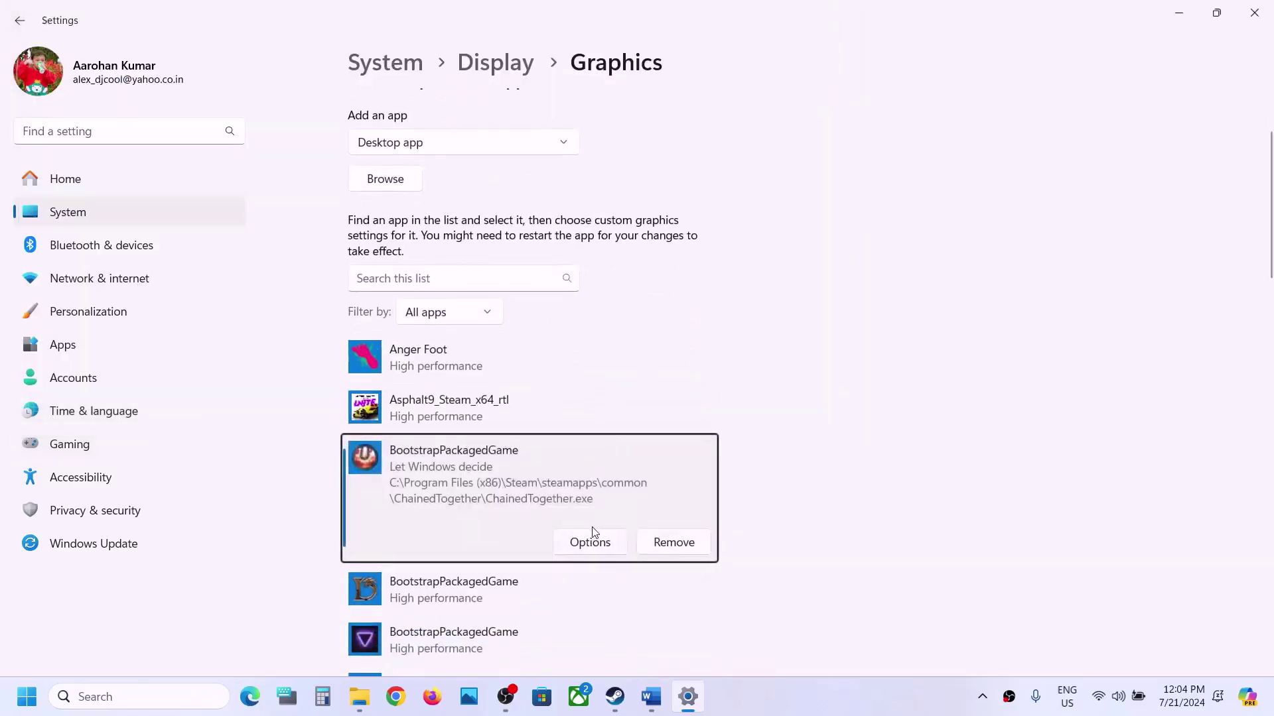
Set the graphics preference of the added ChainedTogether.exe entry to High performance and save it
click(591, 541)
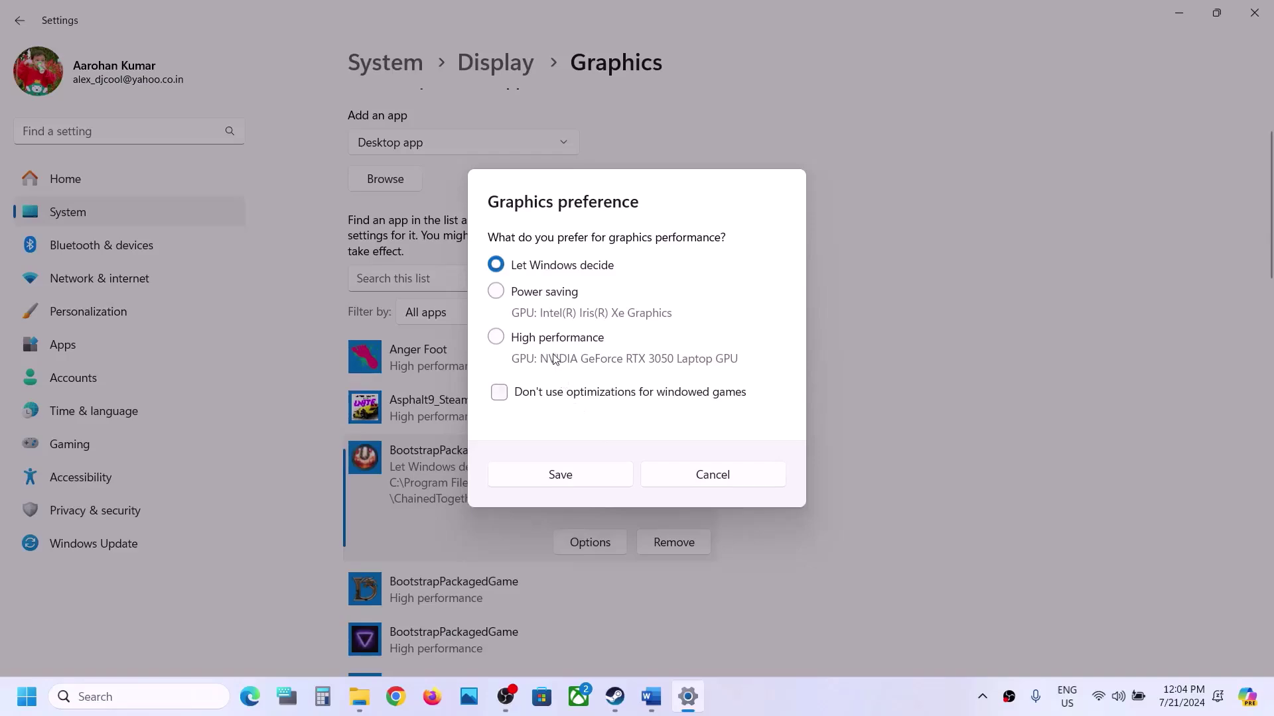
click(552, 340)
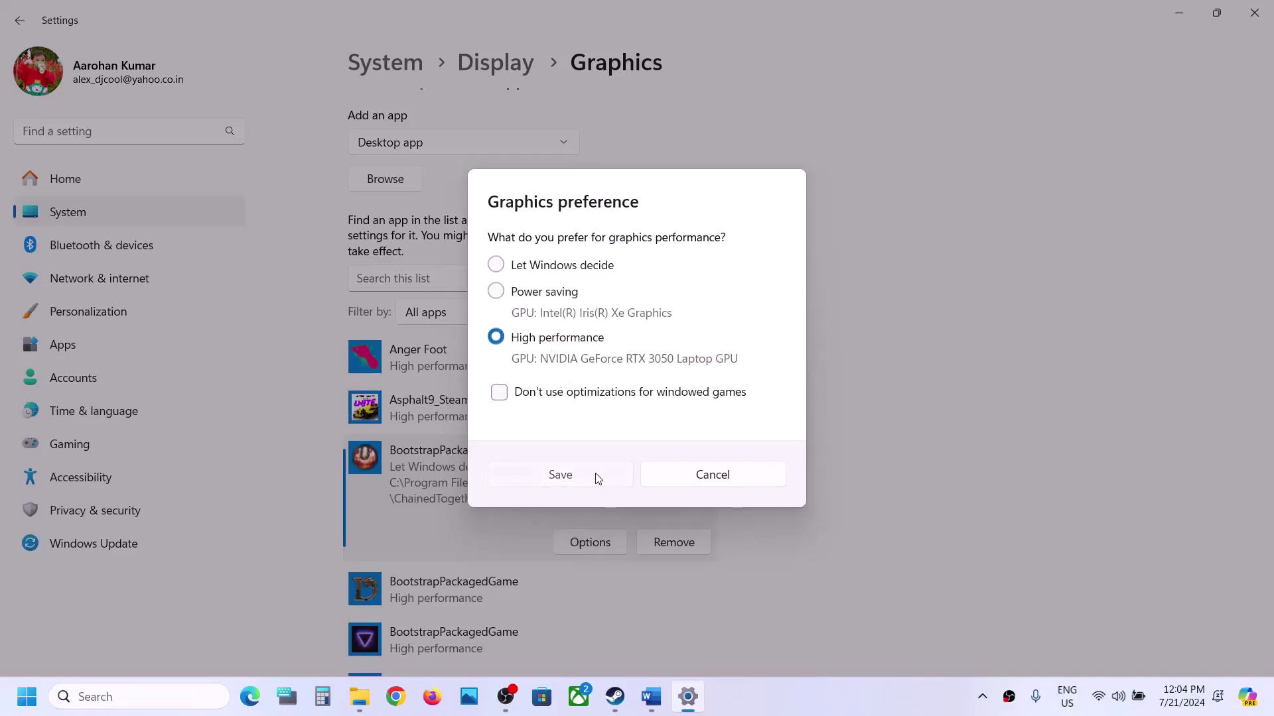
click(561, 475)
Add ChainedTogether-Win64-Shipping from the game's ChainedTogether\Binaries\Win64 folder to the custom graphics options for apps
click(394, 189)
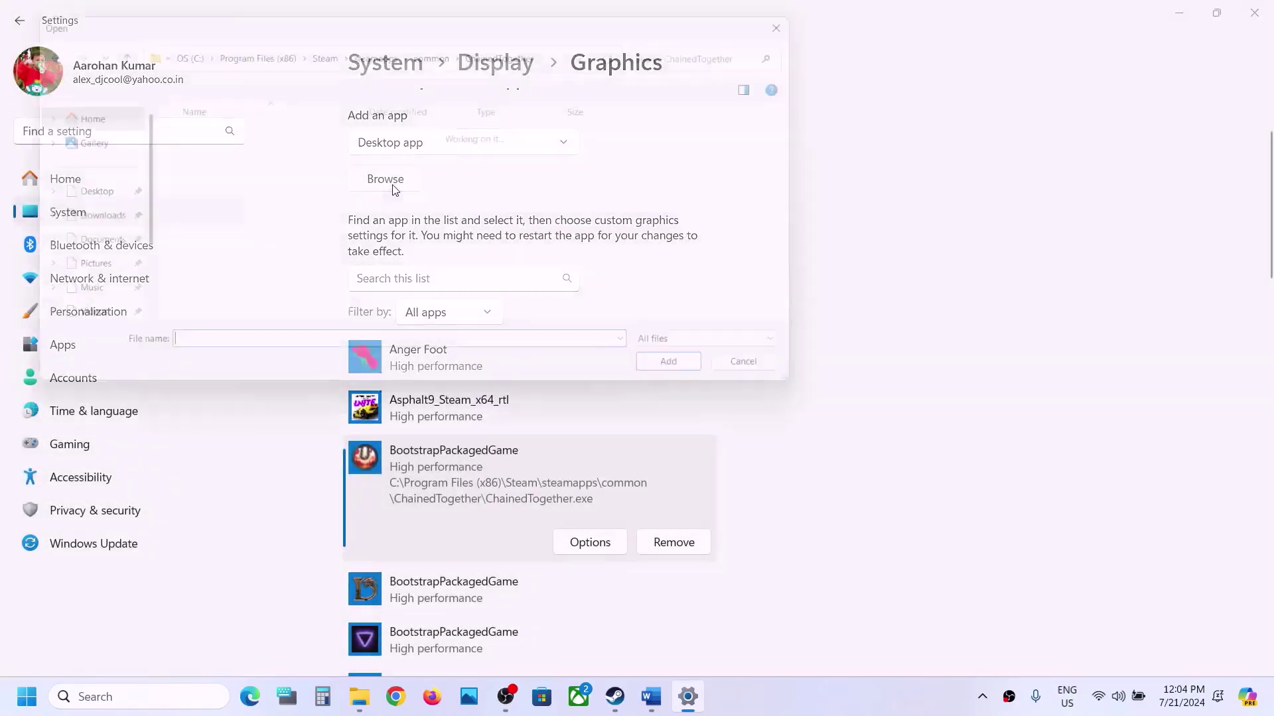
click(216, 139)
double_click(216, 136)
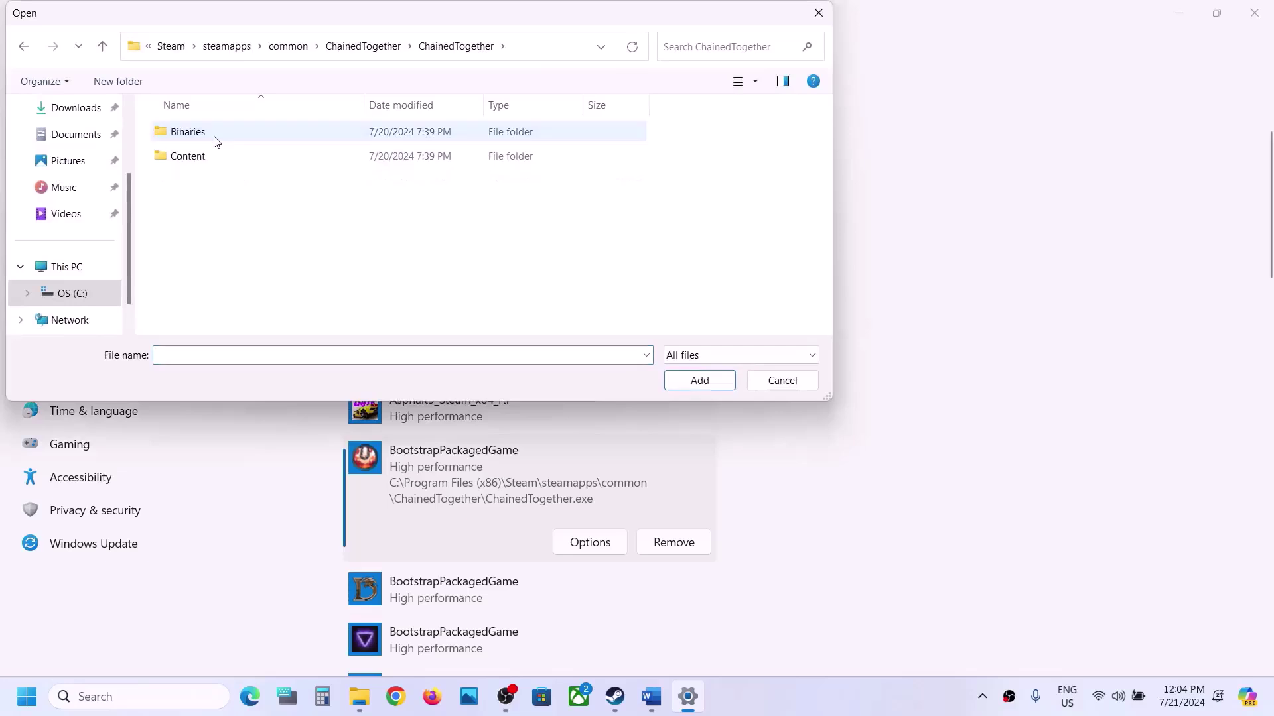
double_click(214, 136)
double_click(214, 136)
click(209, 159)
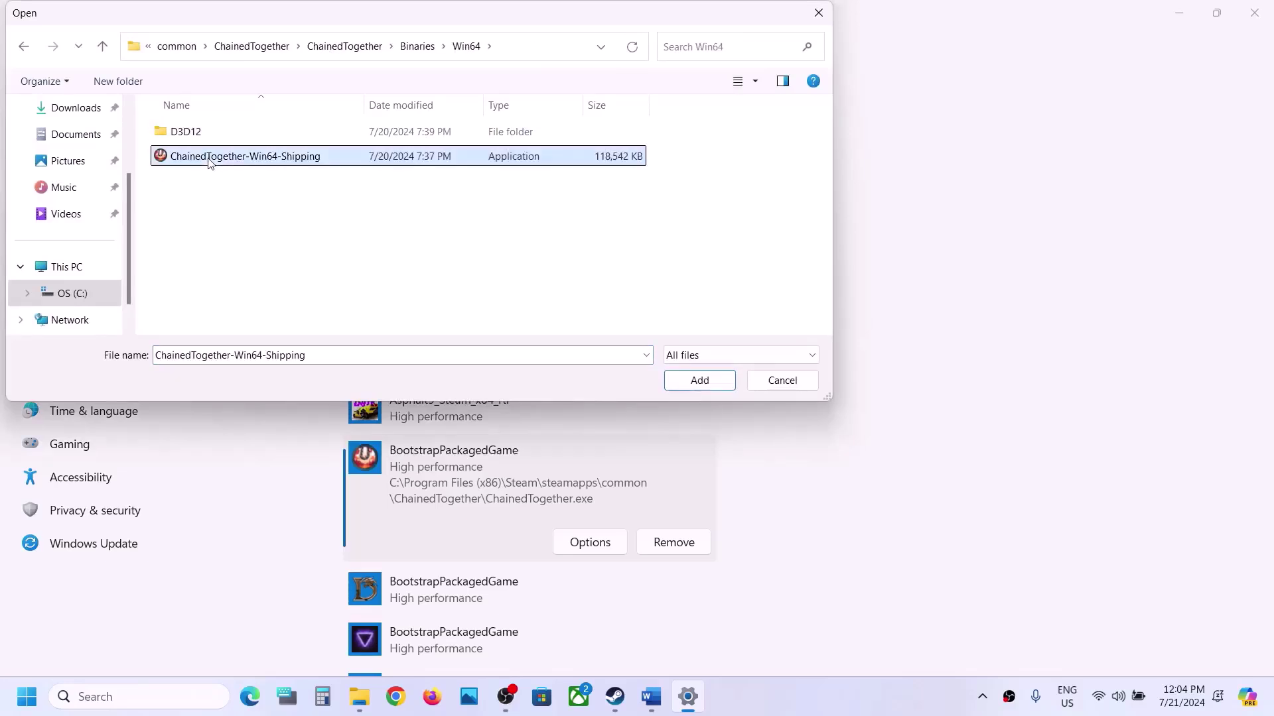
click(722, 383)
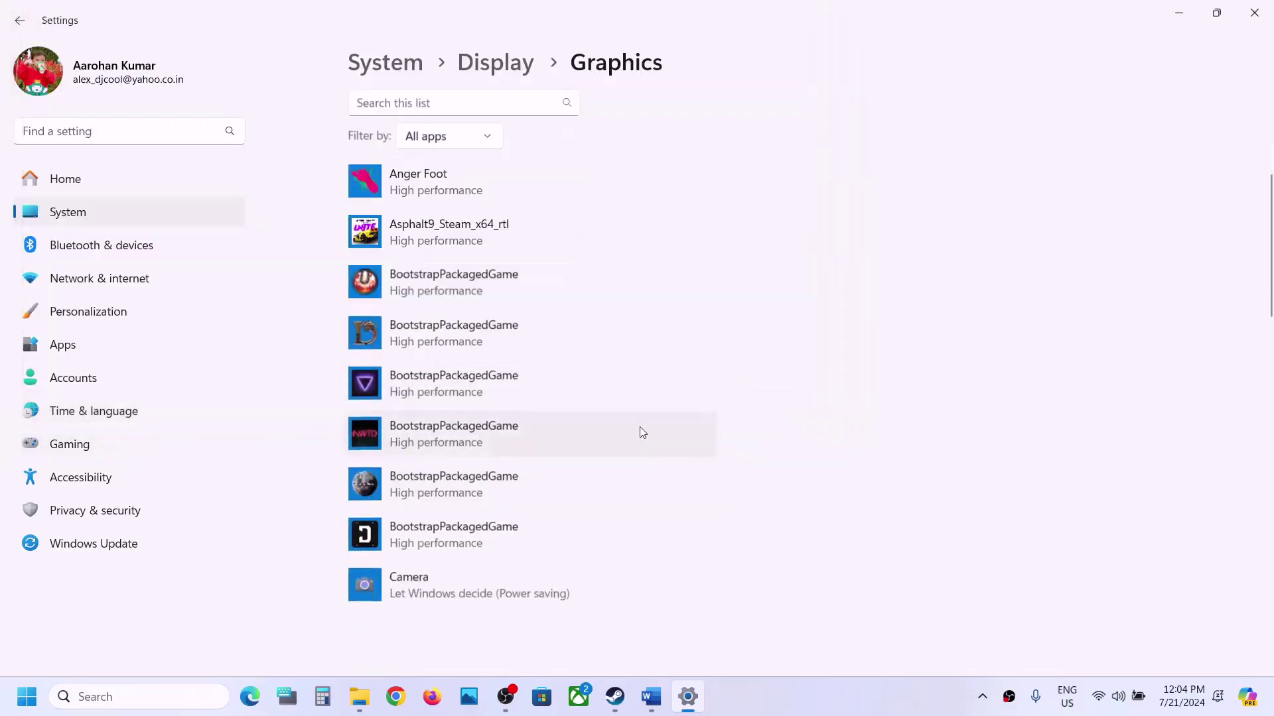
Set the graphics preference of the Chained Together Win64-Shipping entry to High performance and save it
click(607, 605)
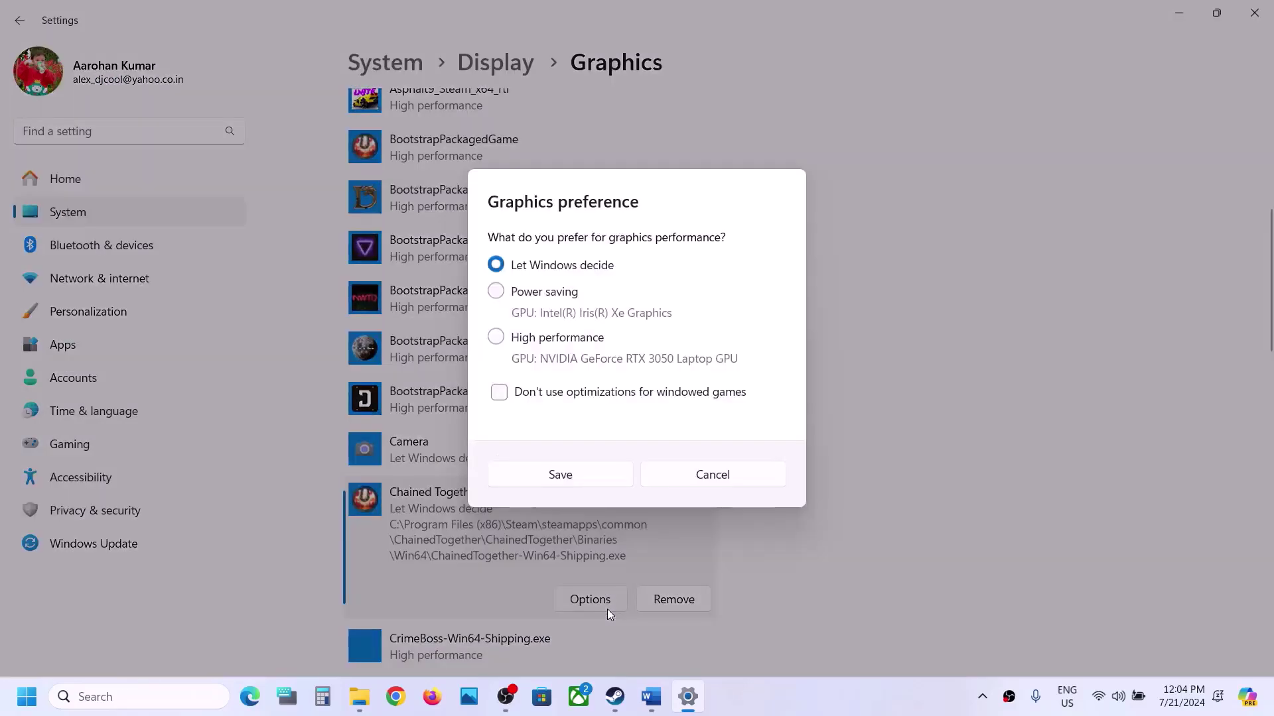
click(542, 342)
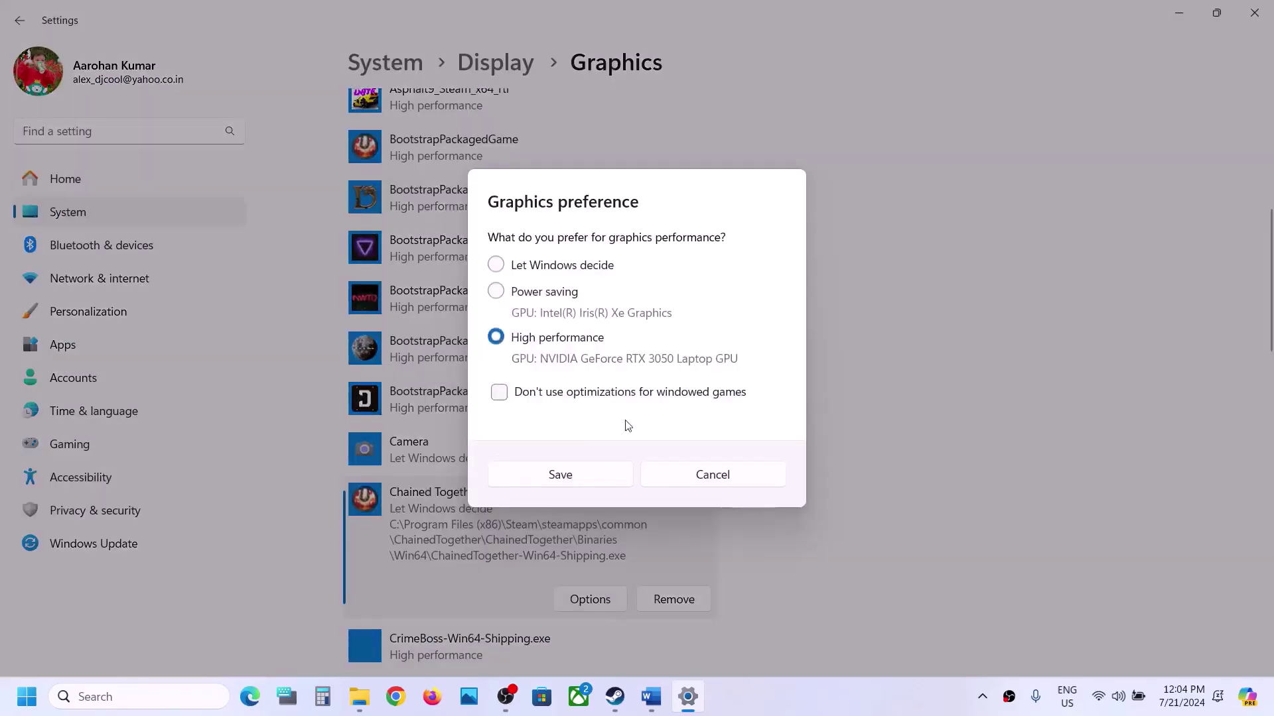
click(590, 475)
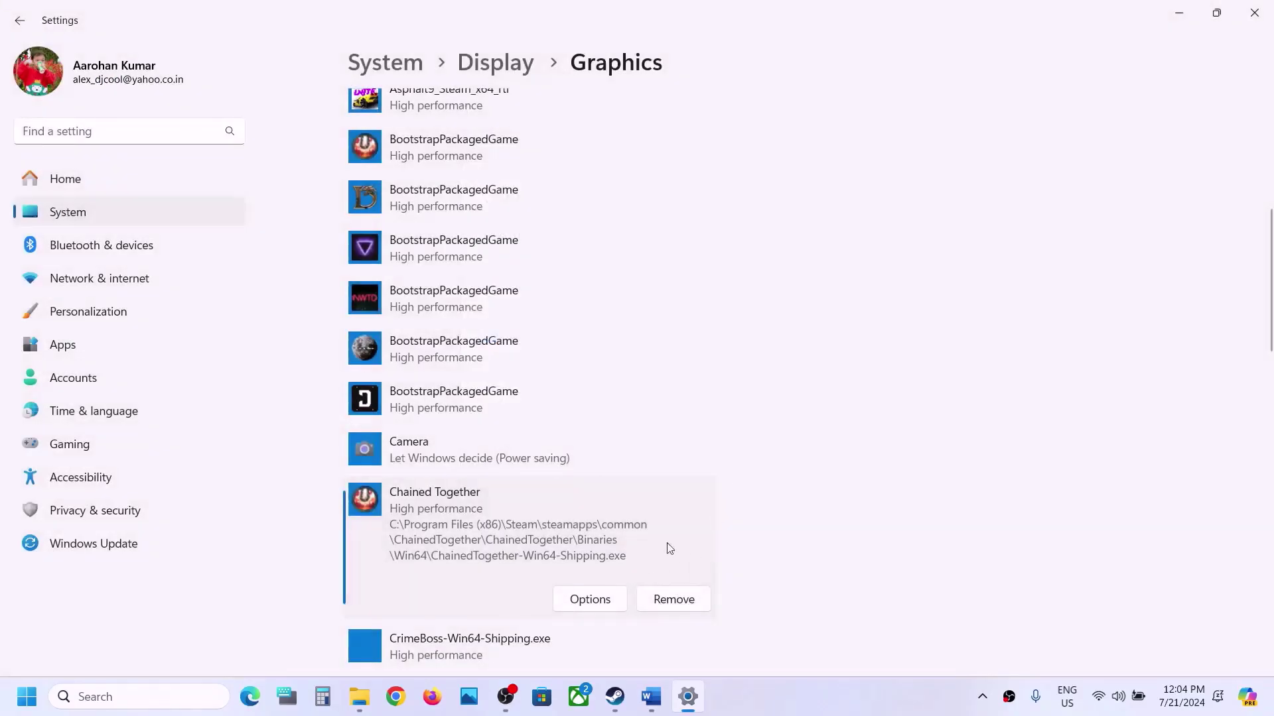
Switch to the Word instructions, highlight "graphics cards are" in Step 6, and open Device Manager
click(656, 700)
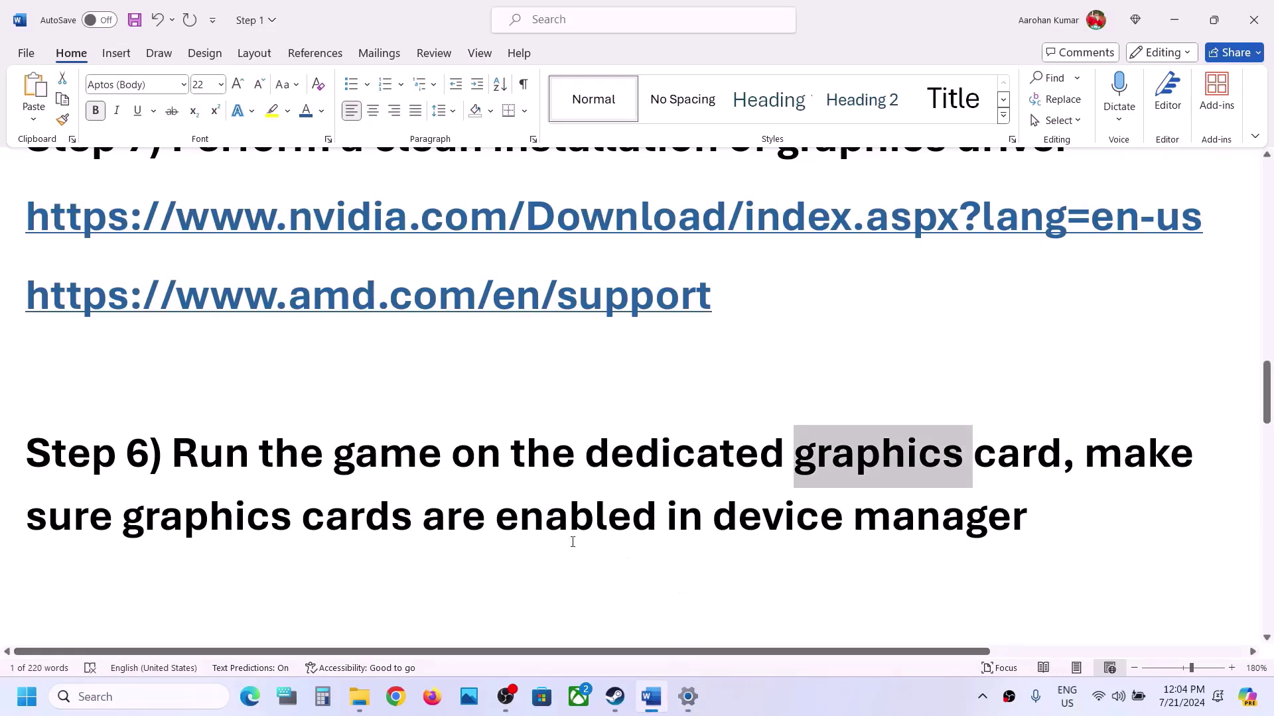
drag(221, 523, 491, 523)
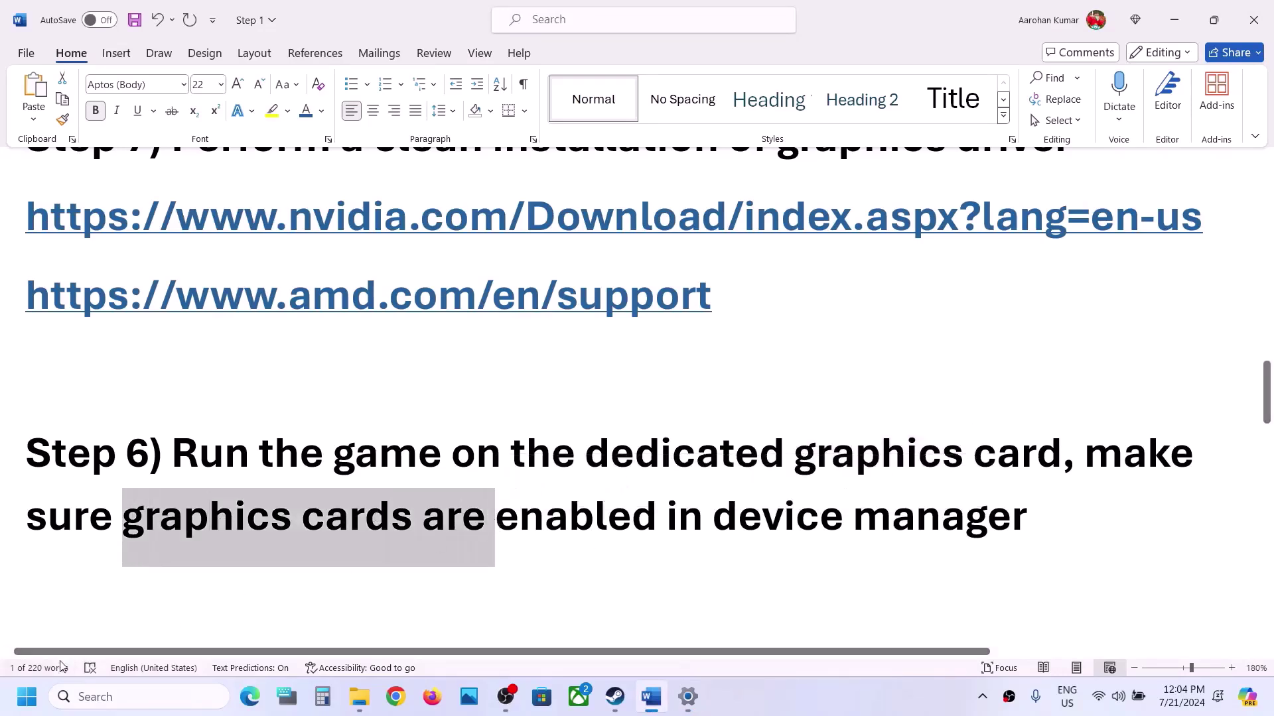
right_click(20, 707)
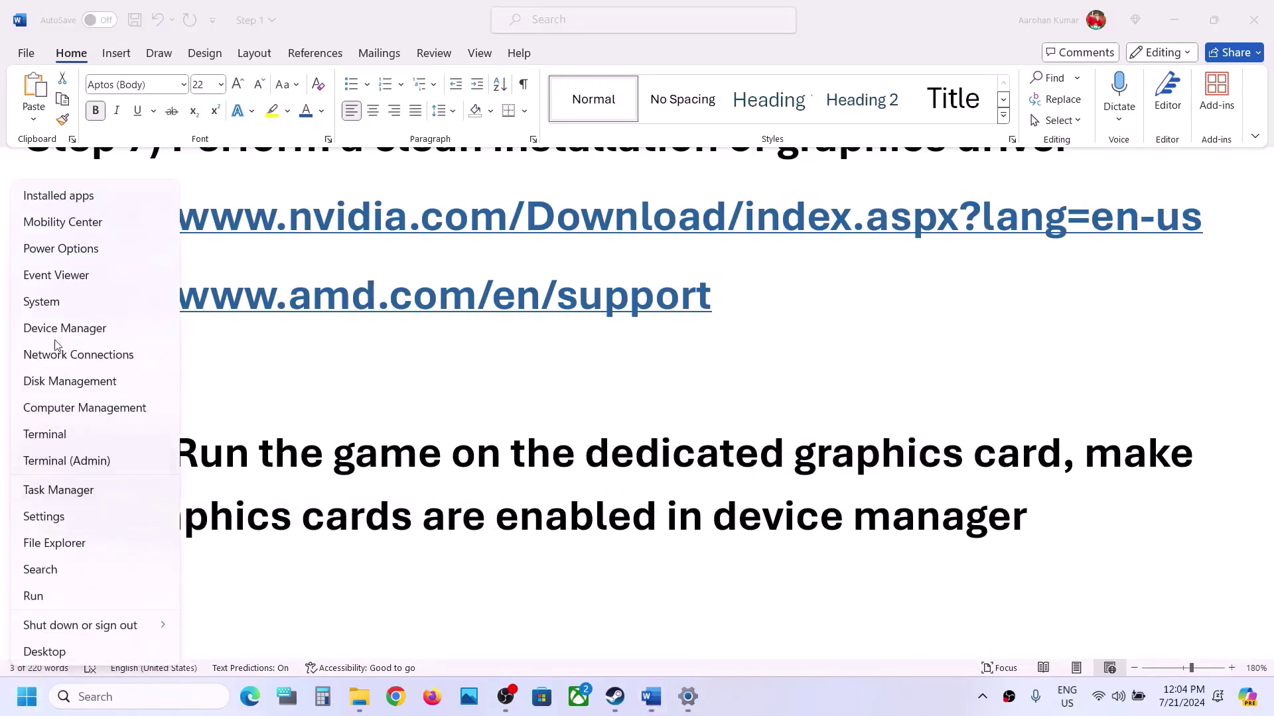
click(55, 331)
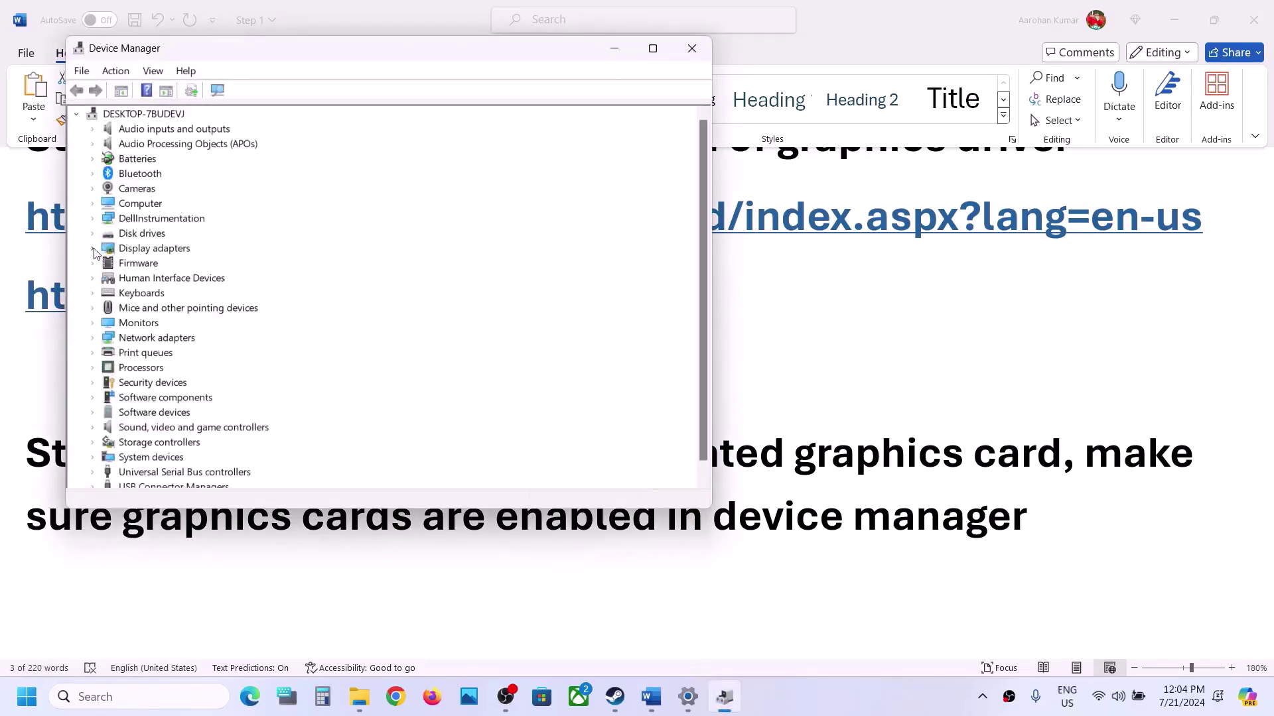
Expand Display adapters, check whether the Intel and NVIDIA graphics cards are enabled, and close Device Manager
click(93, 249)
click(185, 276)
click(188, 264)
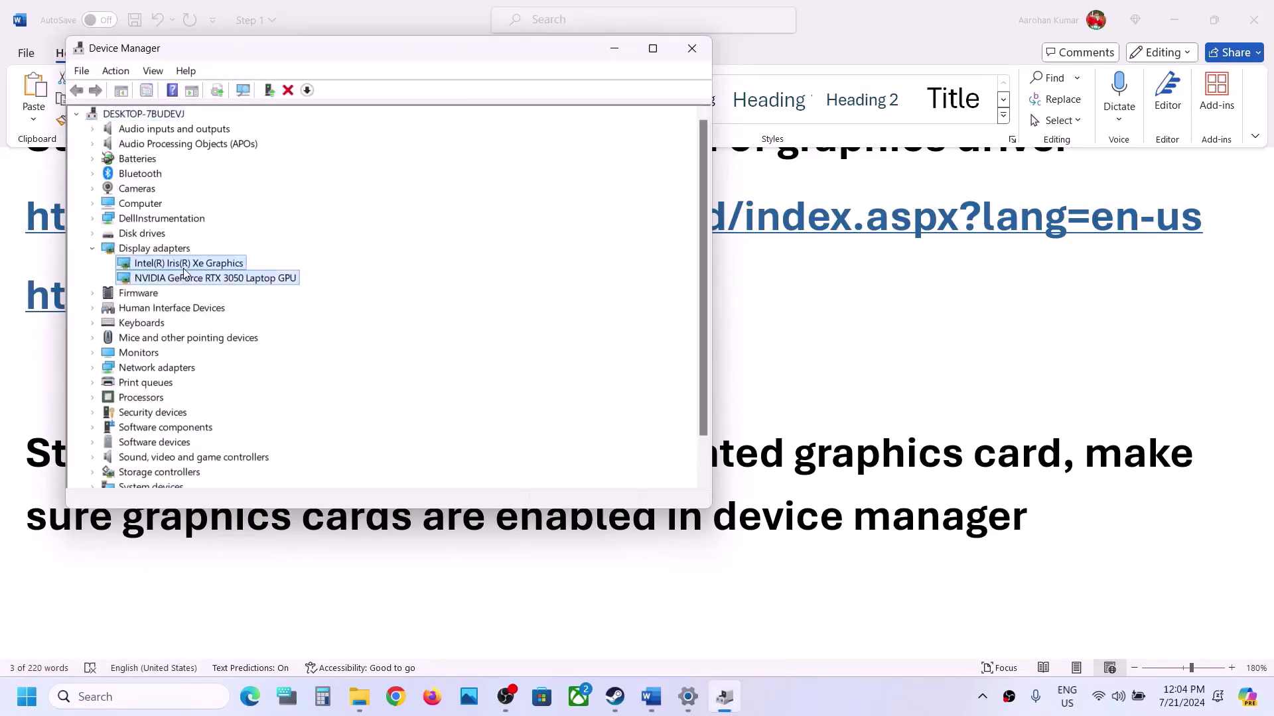
right_click(187, 267)
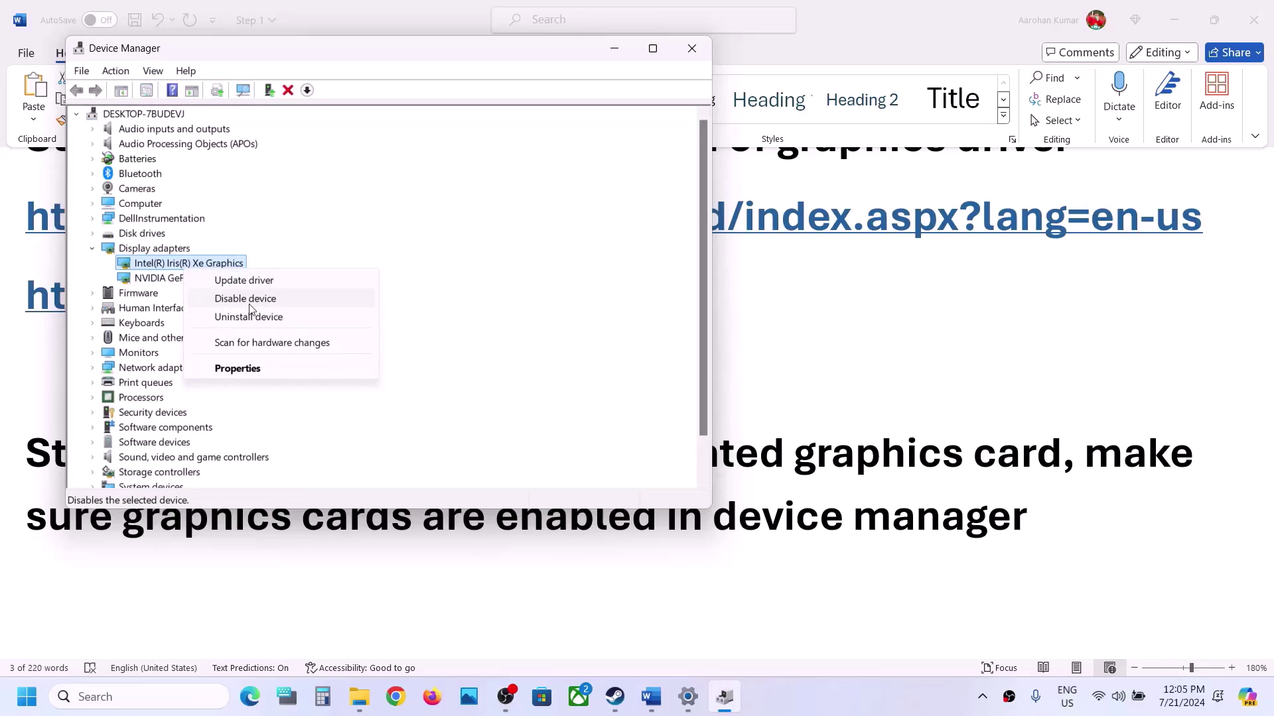
right_click(183, 266)
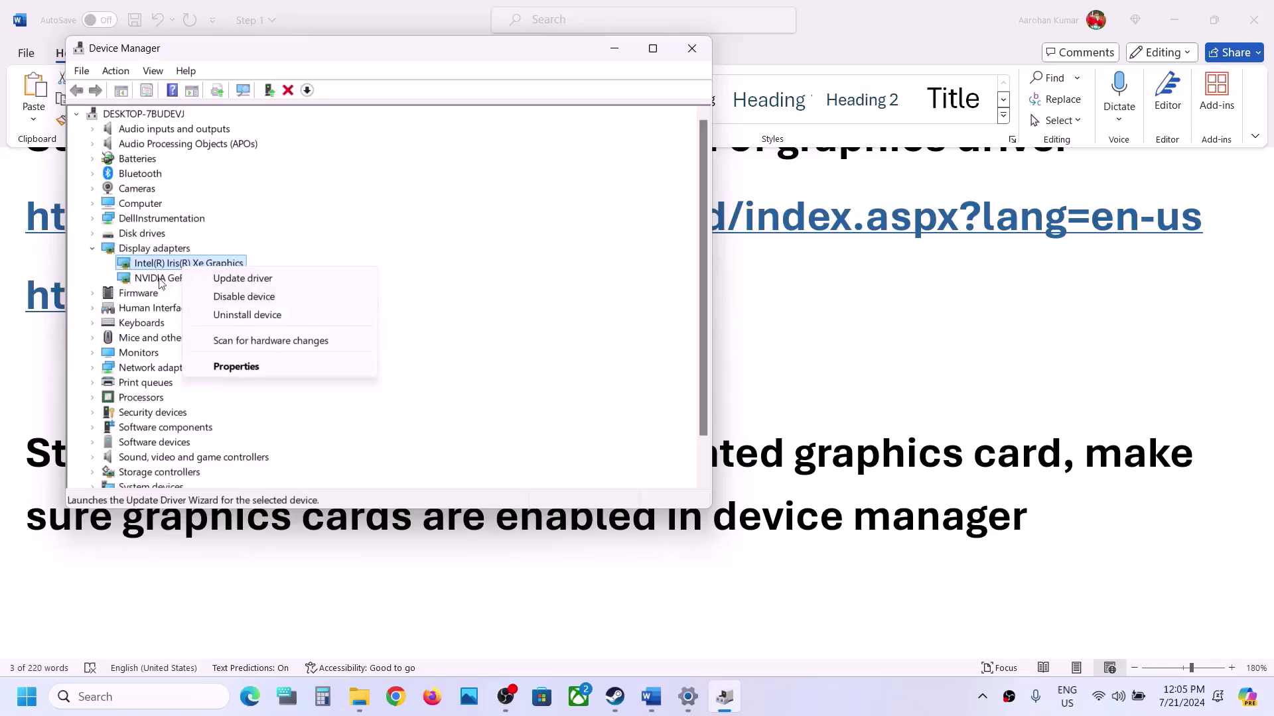
click(161, 280)
click(176, 260)
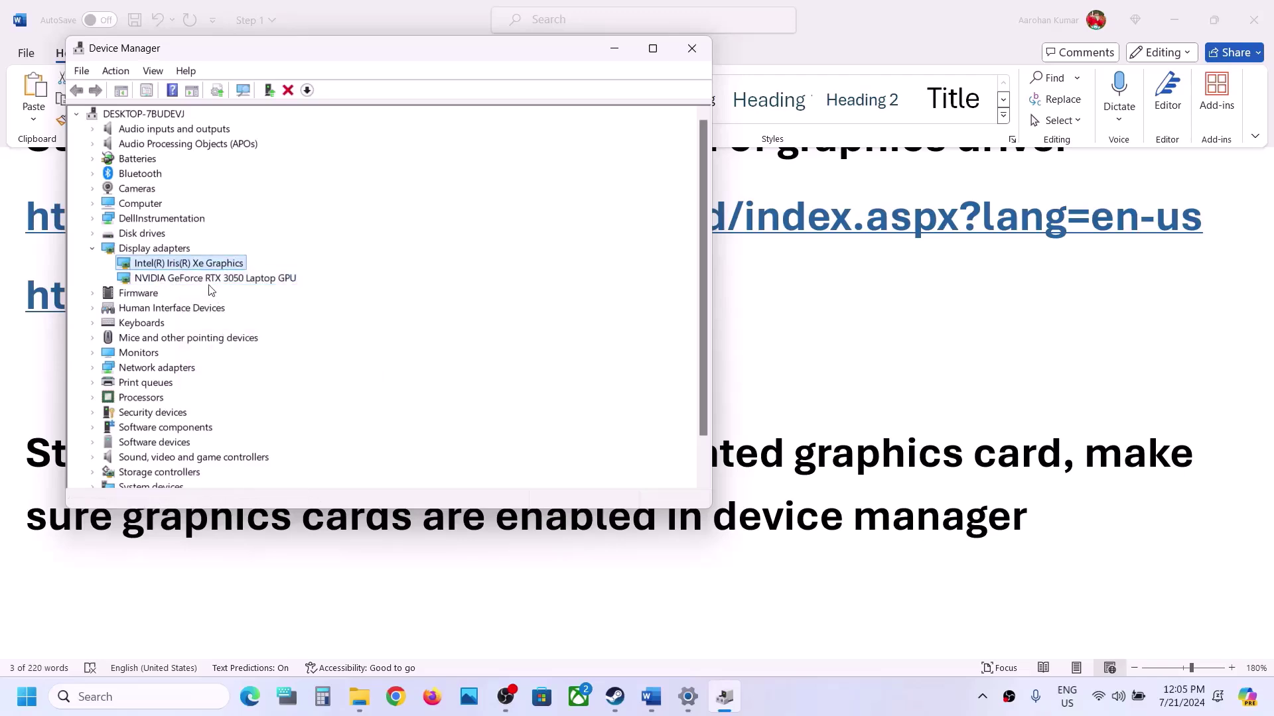
click(209, 279)
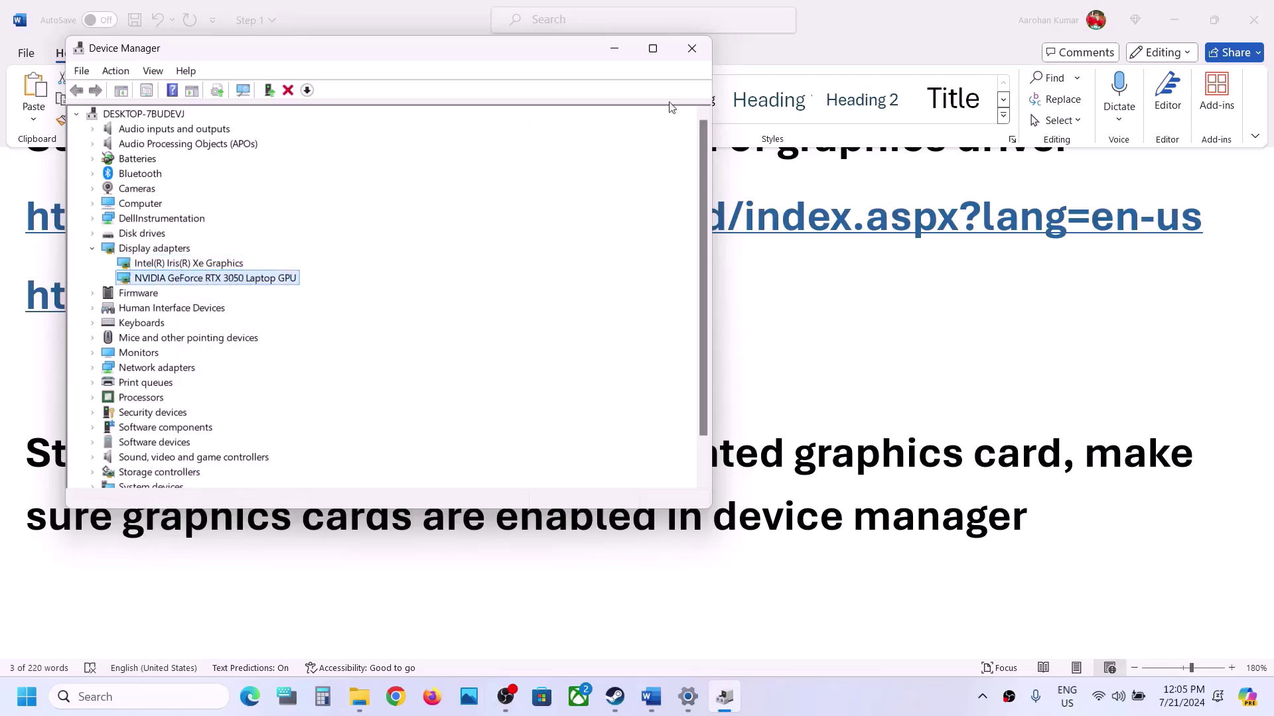
click(690, 49)
Switch to Steam and verify the integrity of Chained Together's game files from its installed files properties
scroll(623, 253, down, 3)
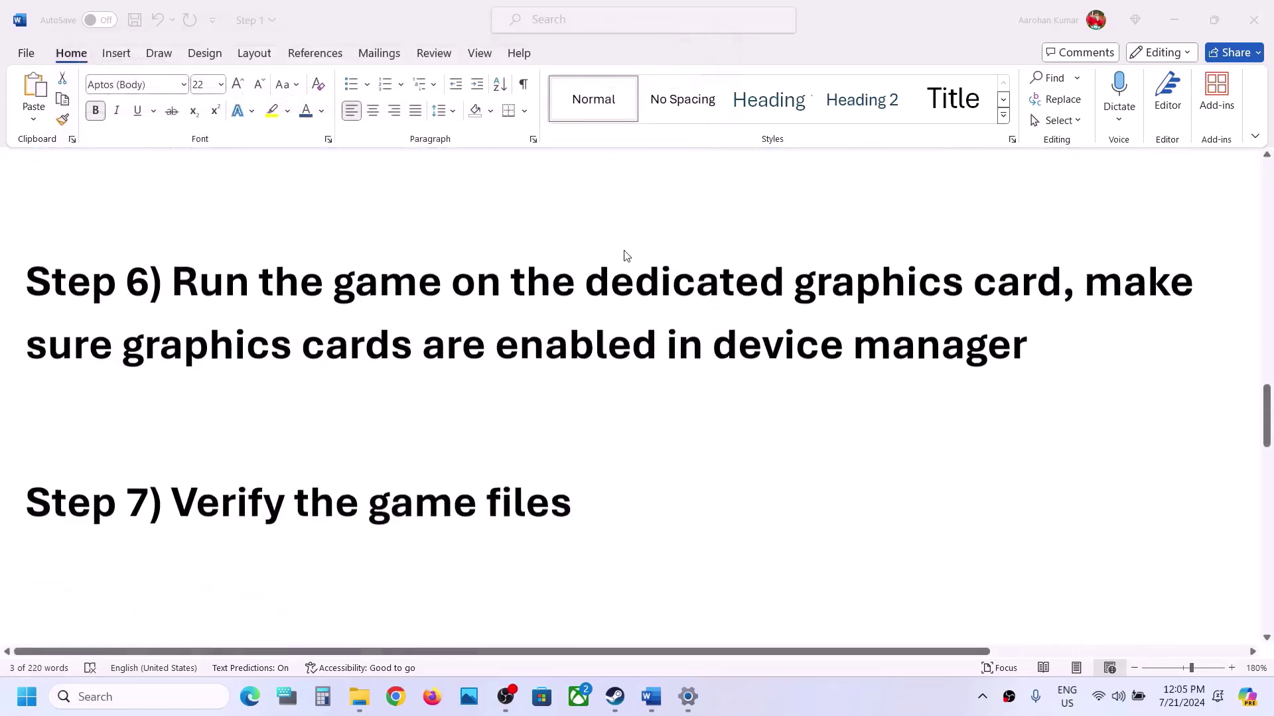
click(615, 697)
right_click(134, 315)
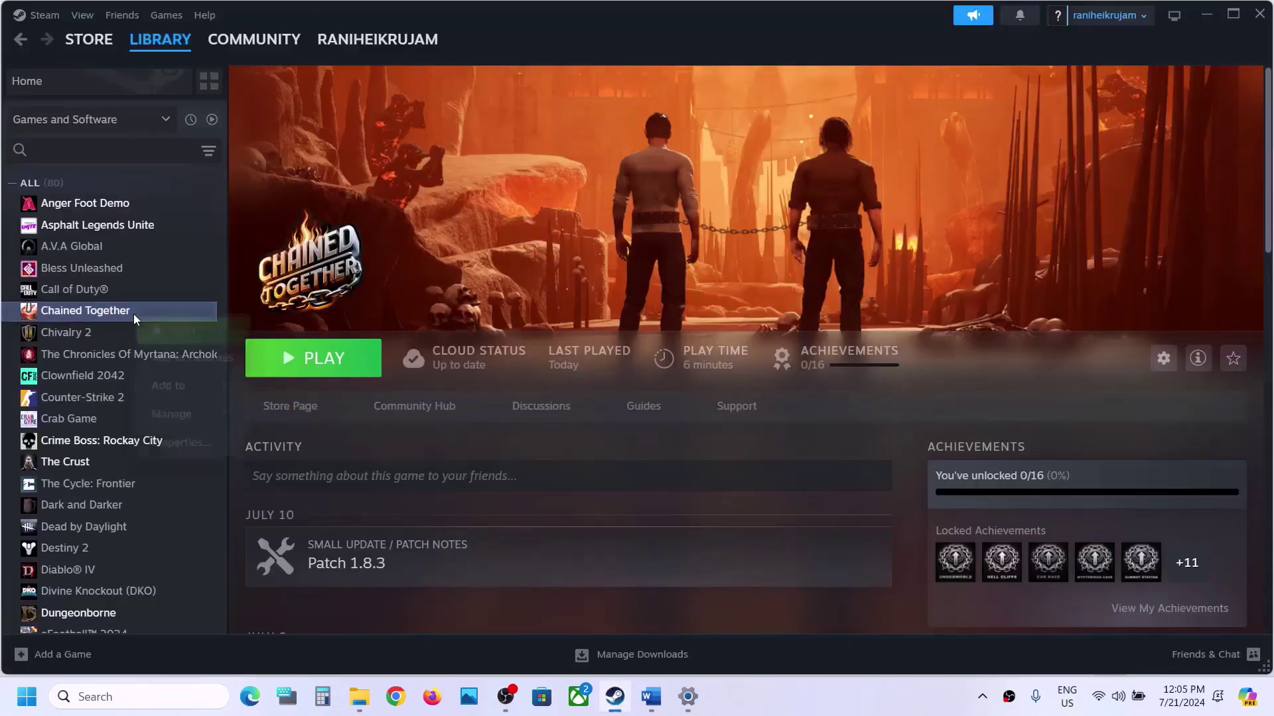
click(206, 455)
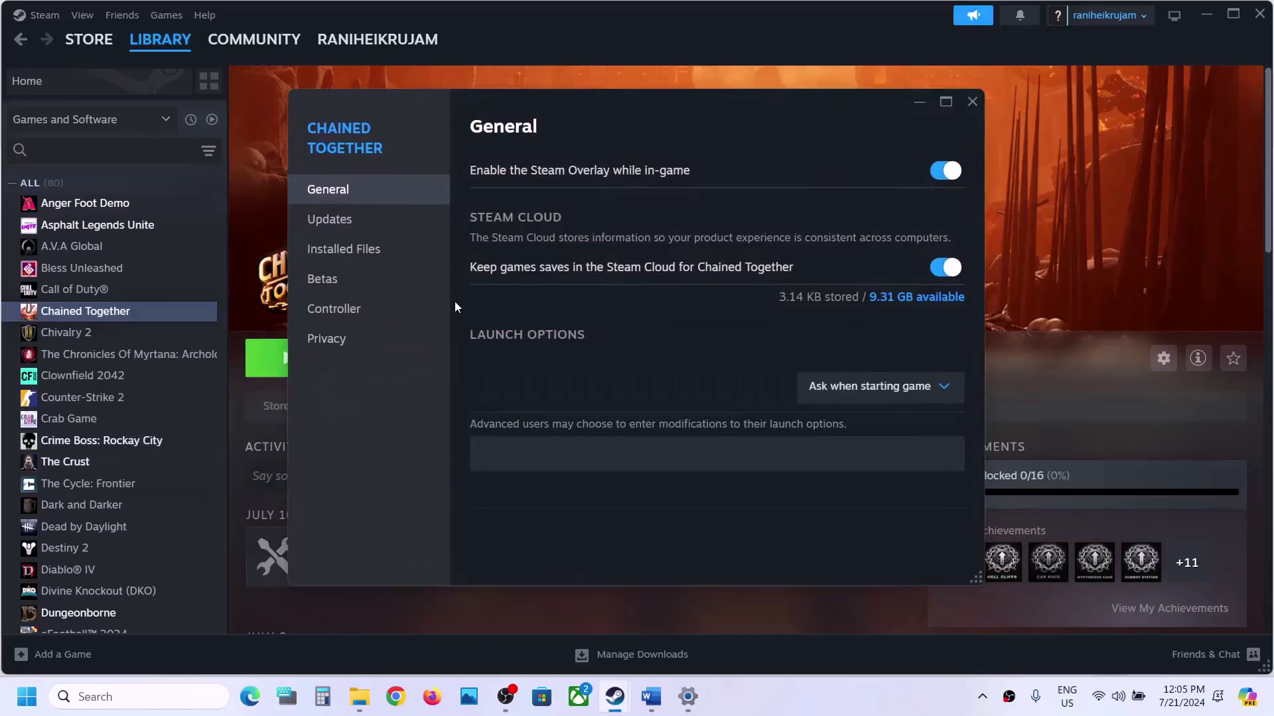
click(375, 260)
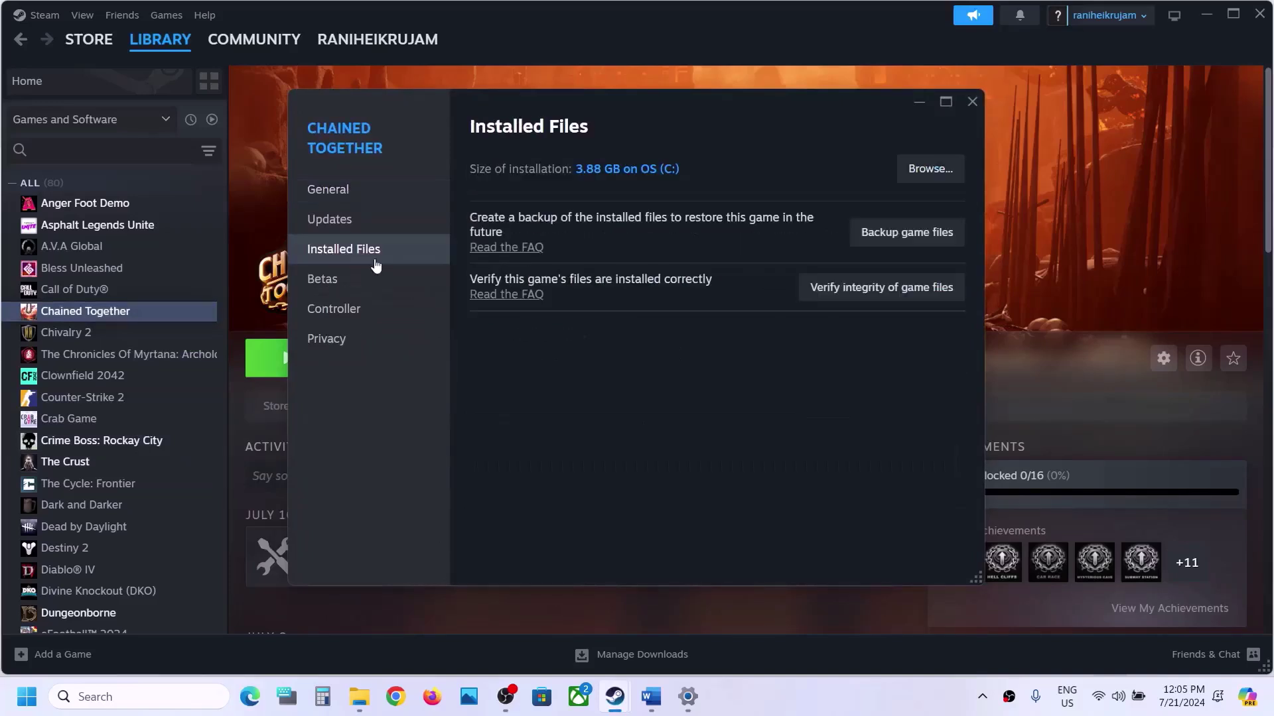
click(873, 299)
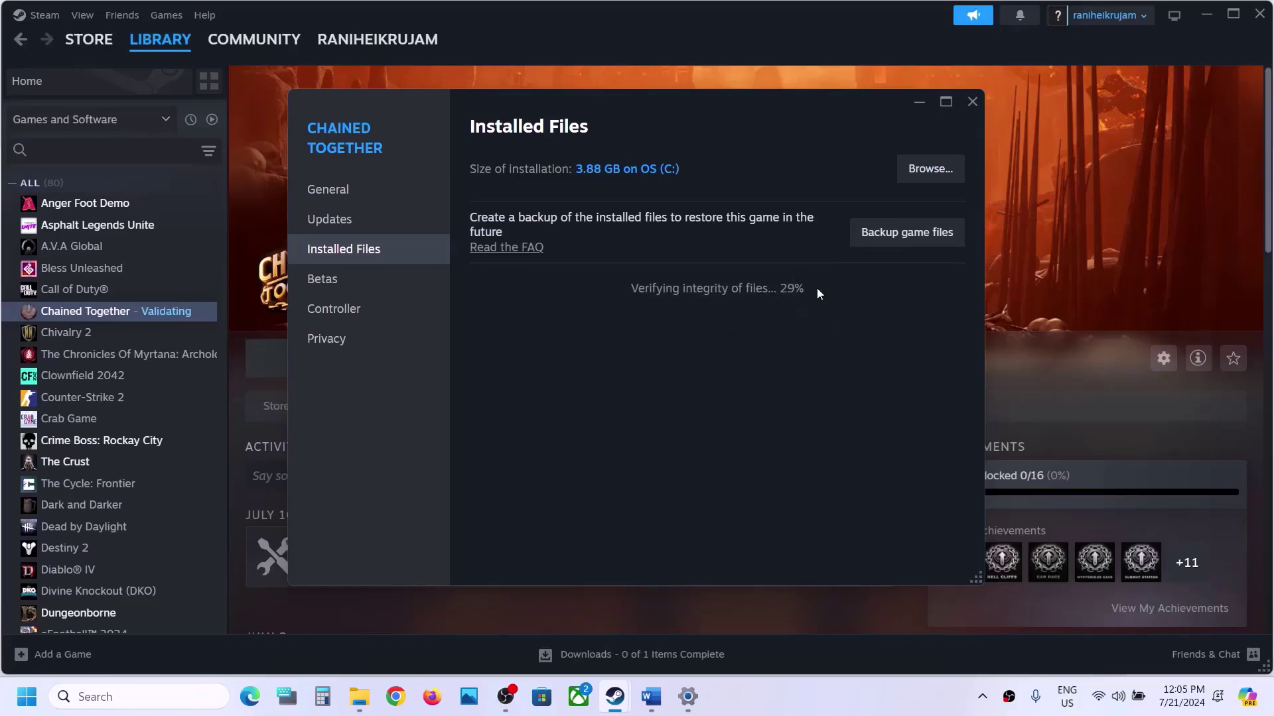
Switch to the Word instructions and highlight the path C:\Program Files (x86)\Steam\steamapps\common\ChainedTogether below Step 7
click(655, 705)
scroll(518, 489, down, 1)
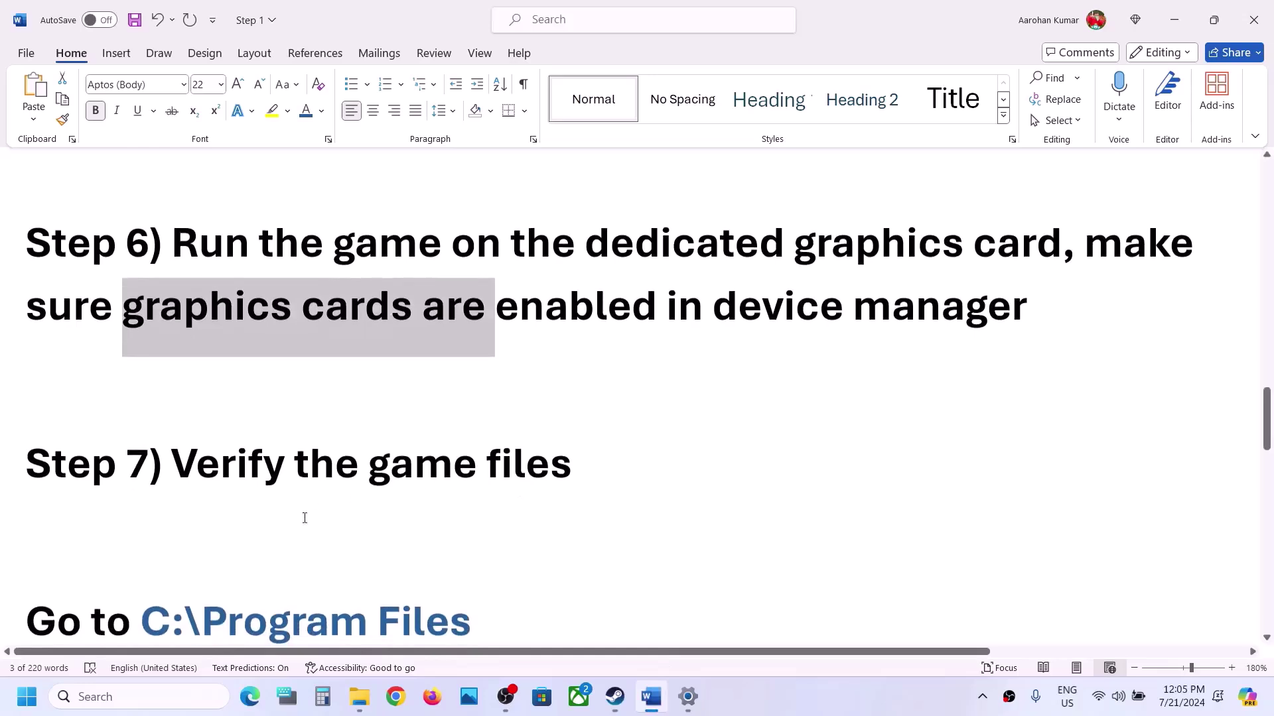
scroll(292, 537, down, 4)
scroll(275, 556, down, 3)
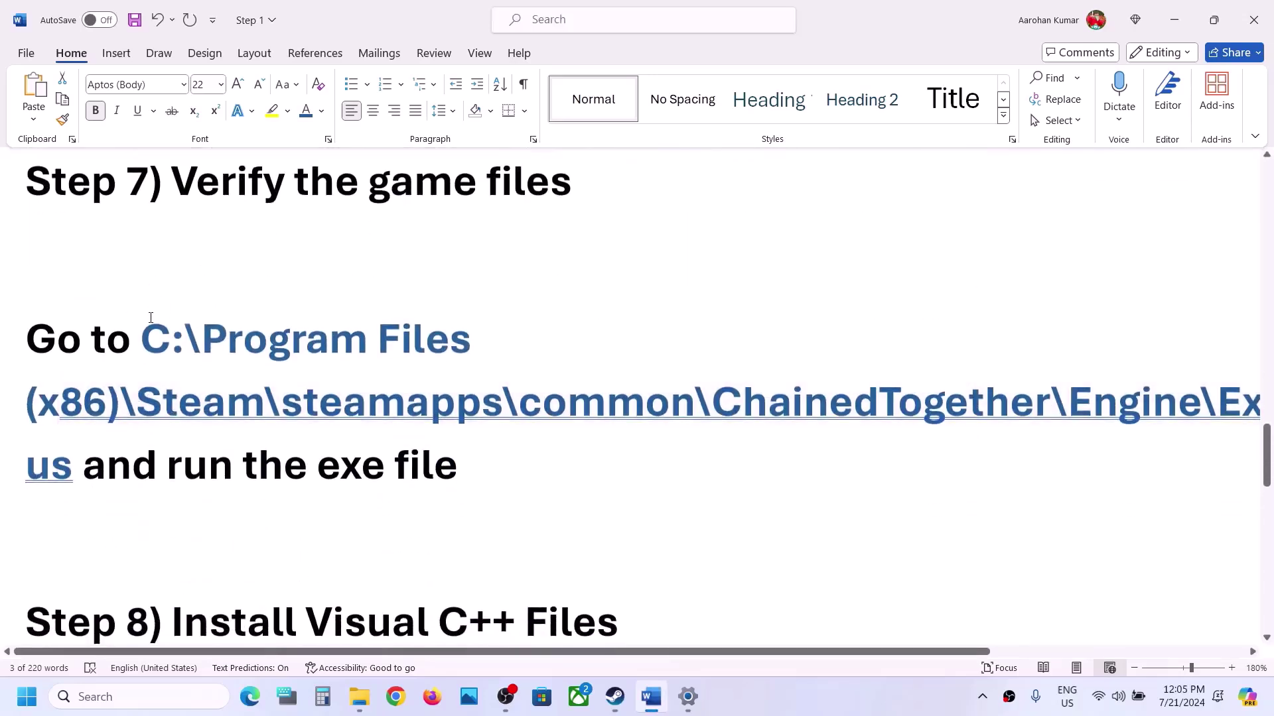
drag(149, 328, 1050, 405)
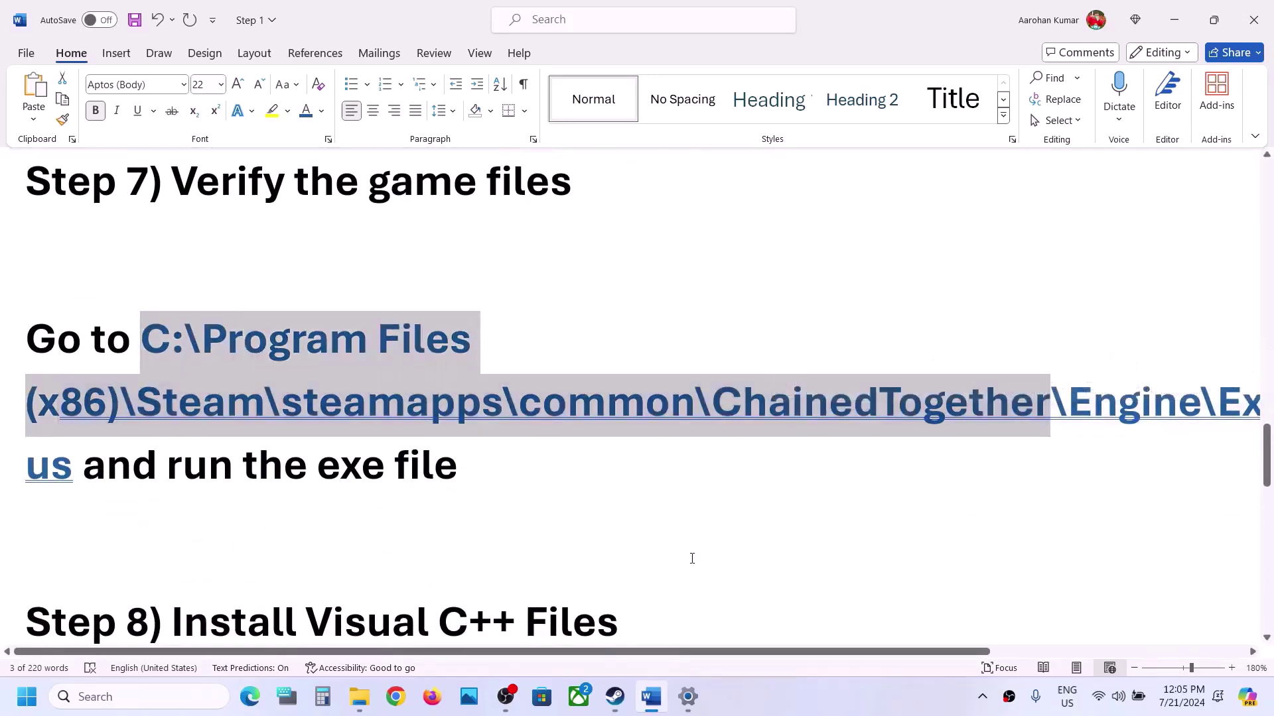
Switch to File Explorer and go to C:\Program Files (x86)\Steam\steamapps\common\ChainedTogether
click(372, 704)
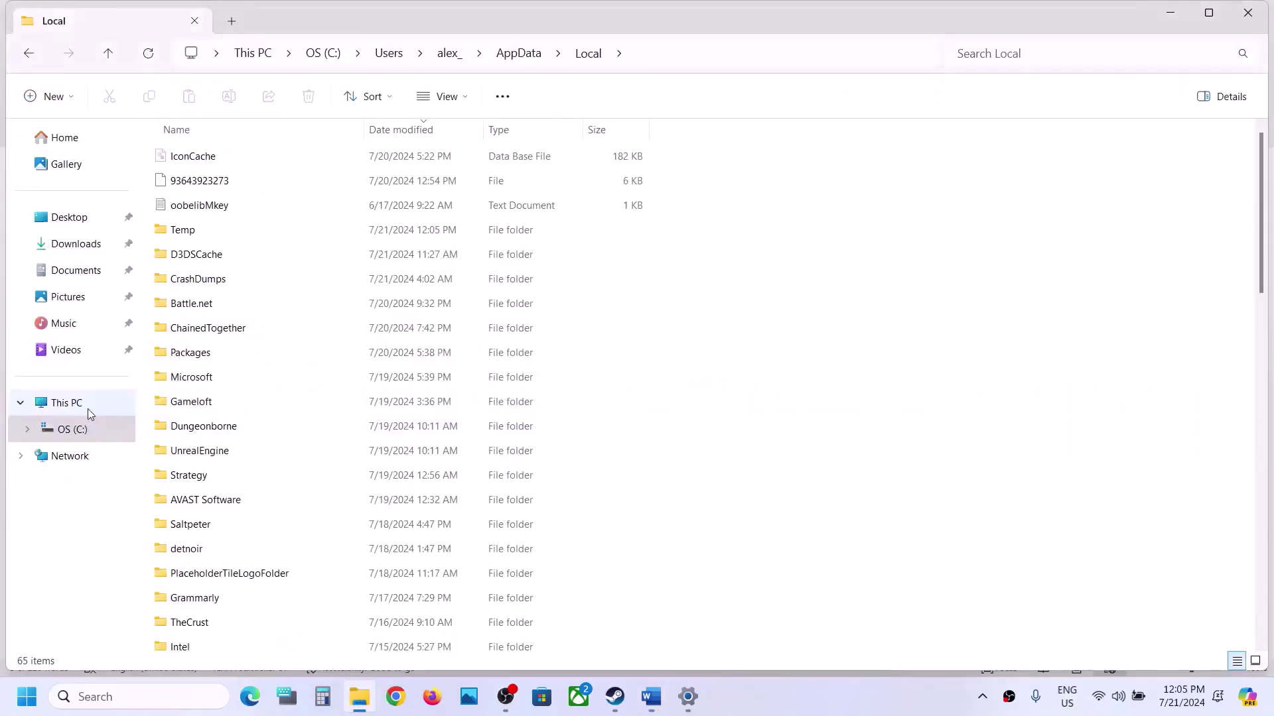
click(88, 409)
double_click(283, 164)
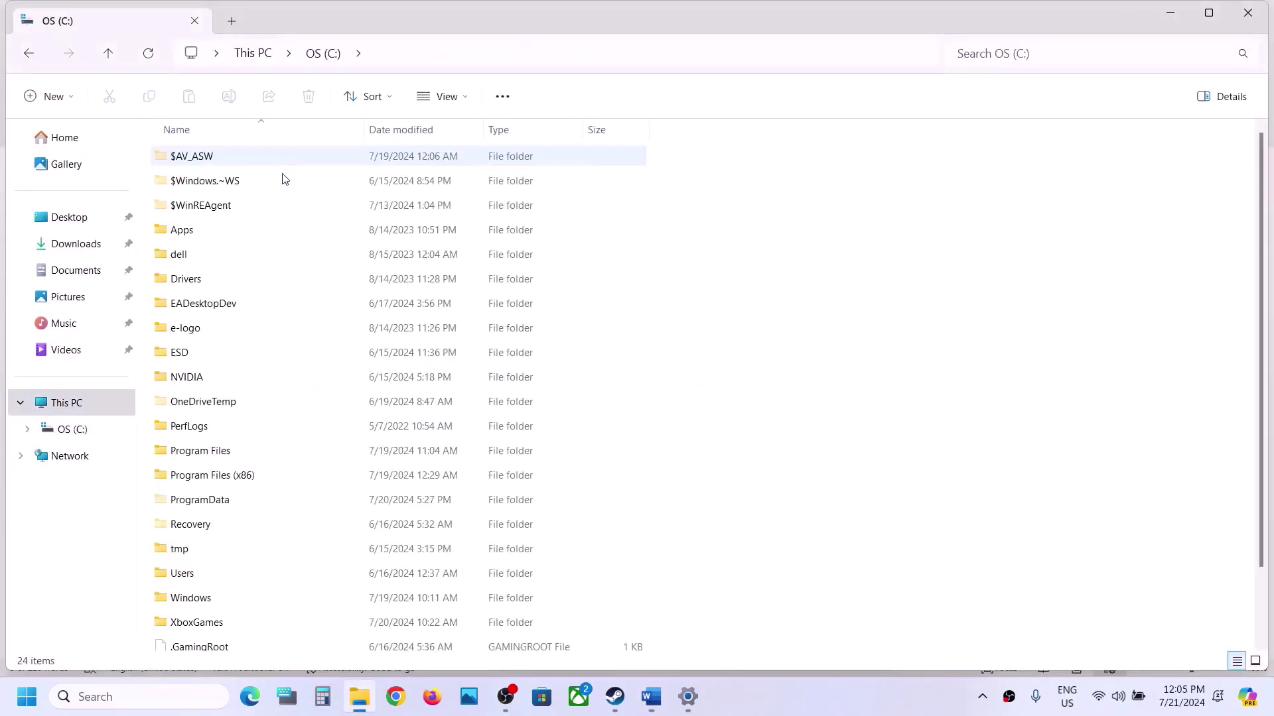
scroll(277, 325, down, 1)
double_click(242, 397)
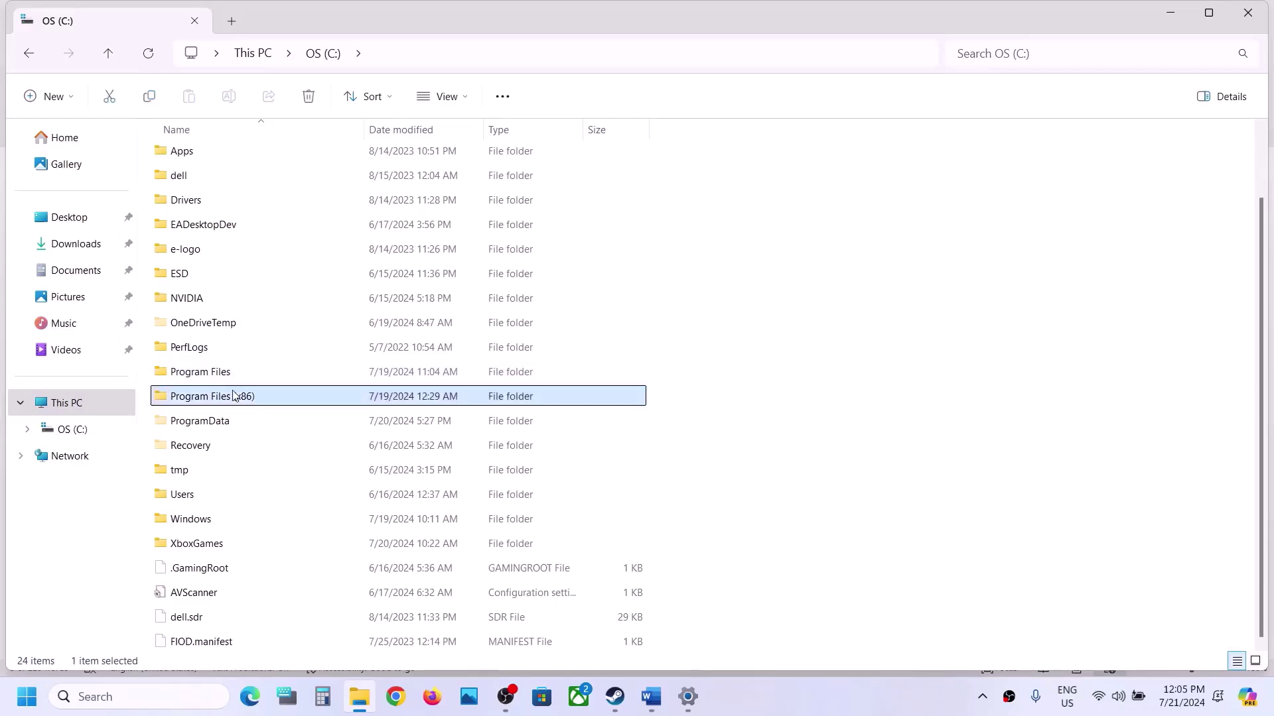
scroll(226, 342, down, 4)
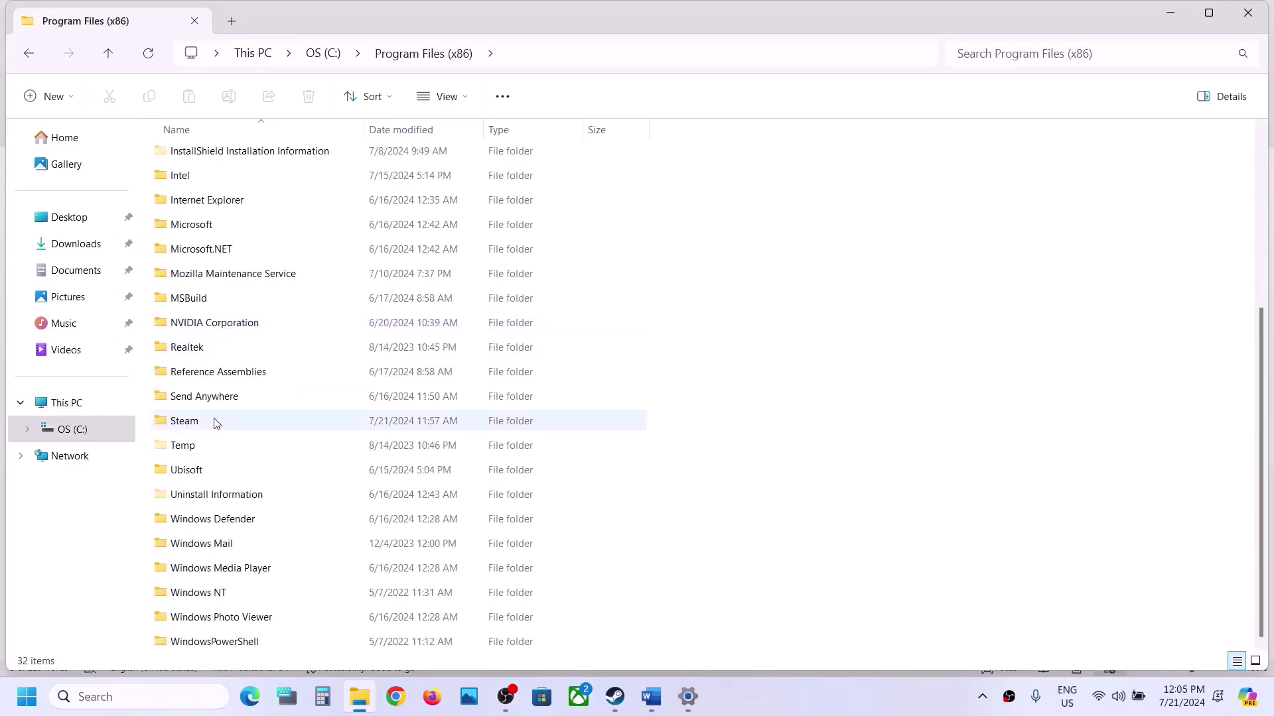
double_click(213, 420)
scroll(225, 384, down, 1)
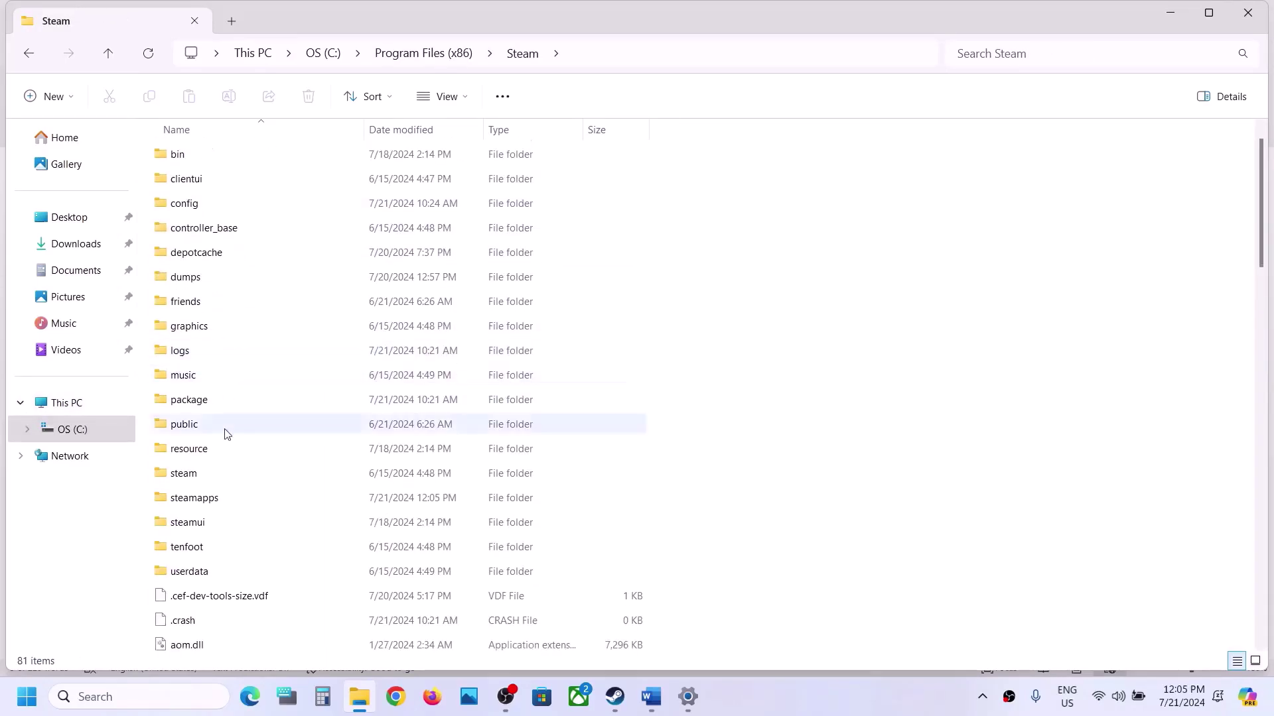
double_click(212, 506)
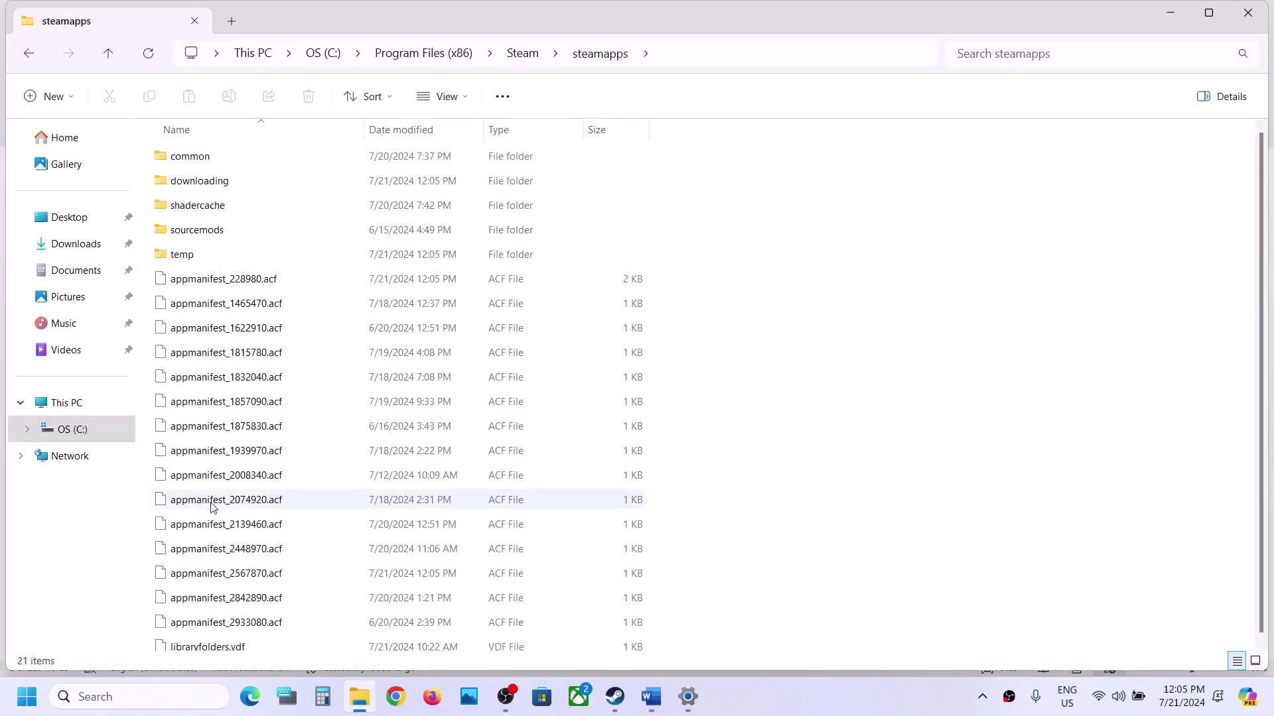
double_click(197, 166)
double_click(209, 205)
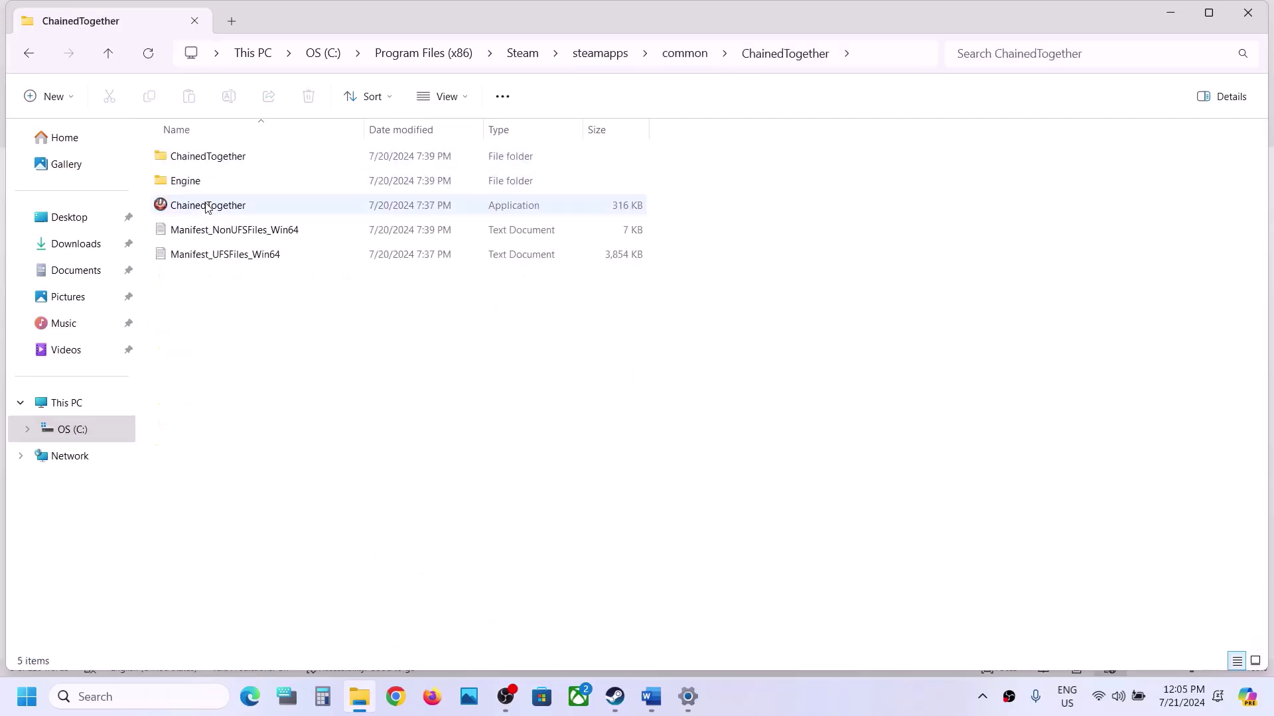
Open the Engine\Extras\Redist\en-us subfolder of the ChainedTogether folder
double_click(211, 185)
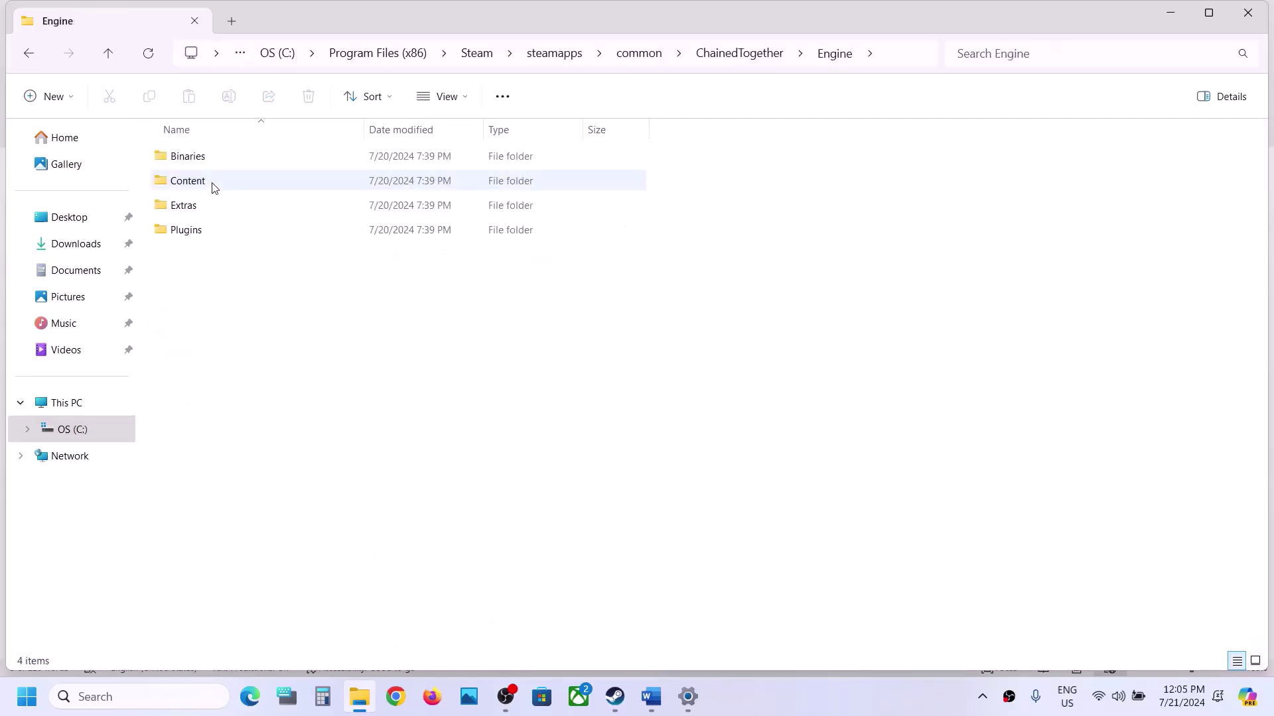
double_click(180, 210)
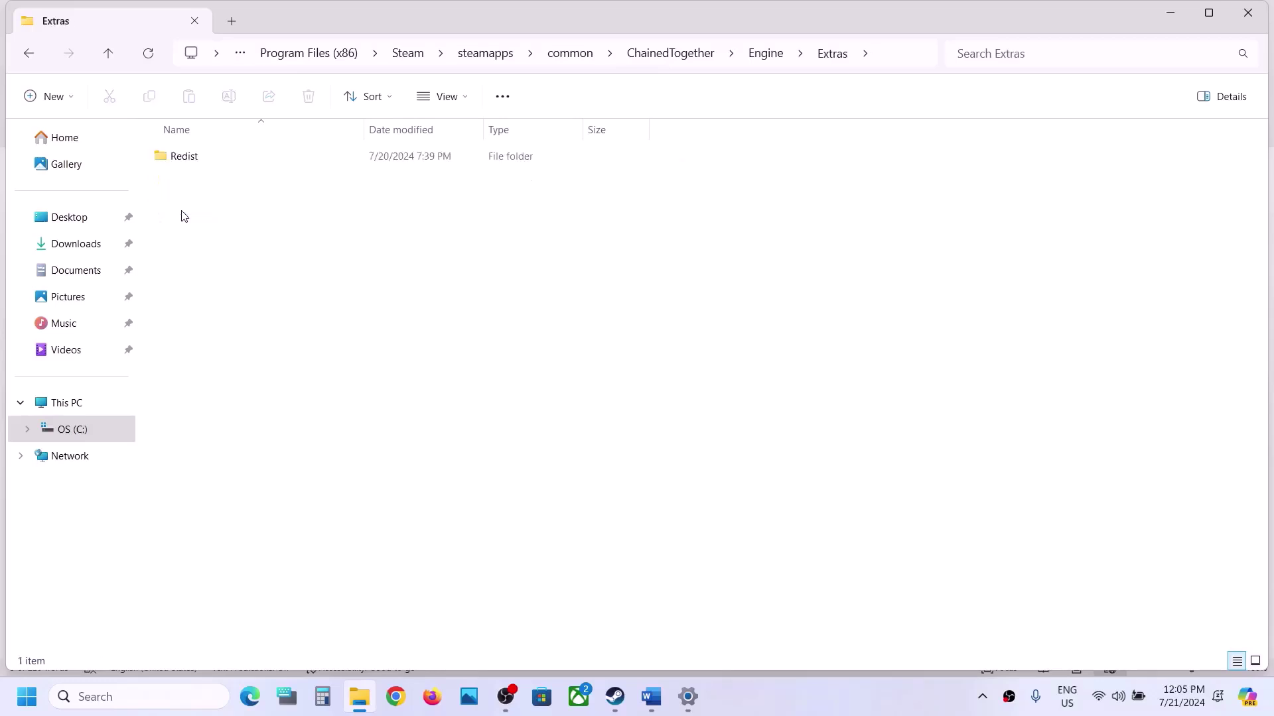
double_click(203, 156)
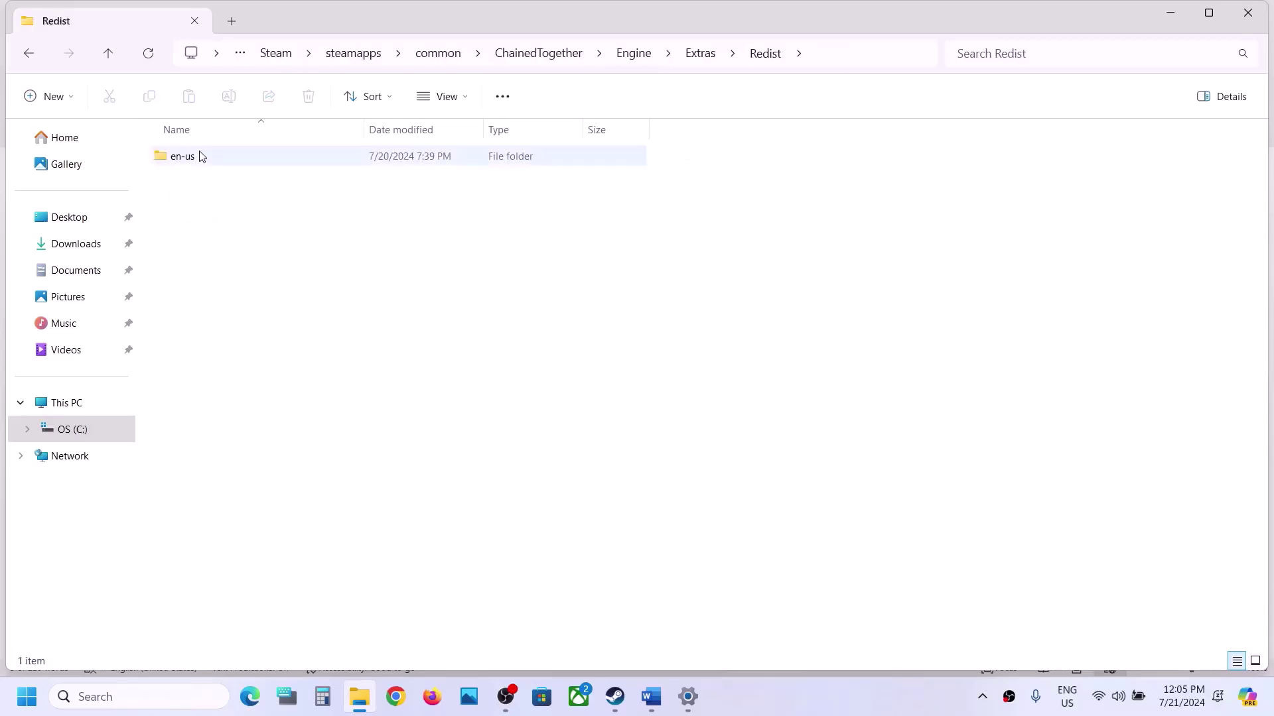
double_click(225, 159)
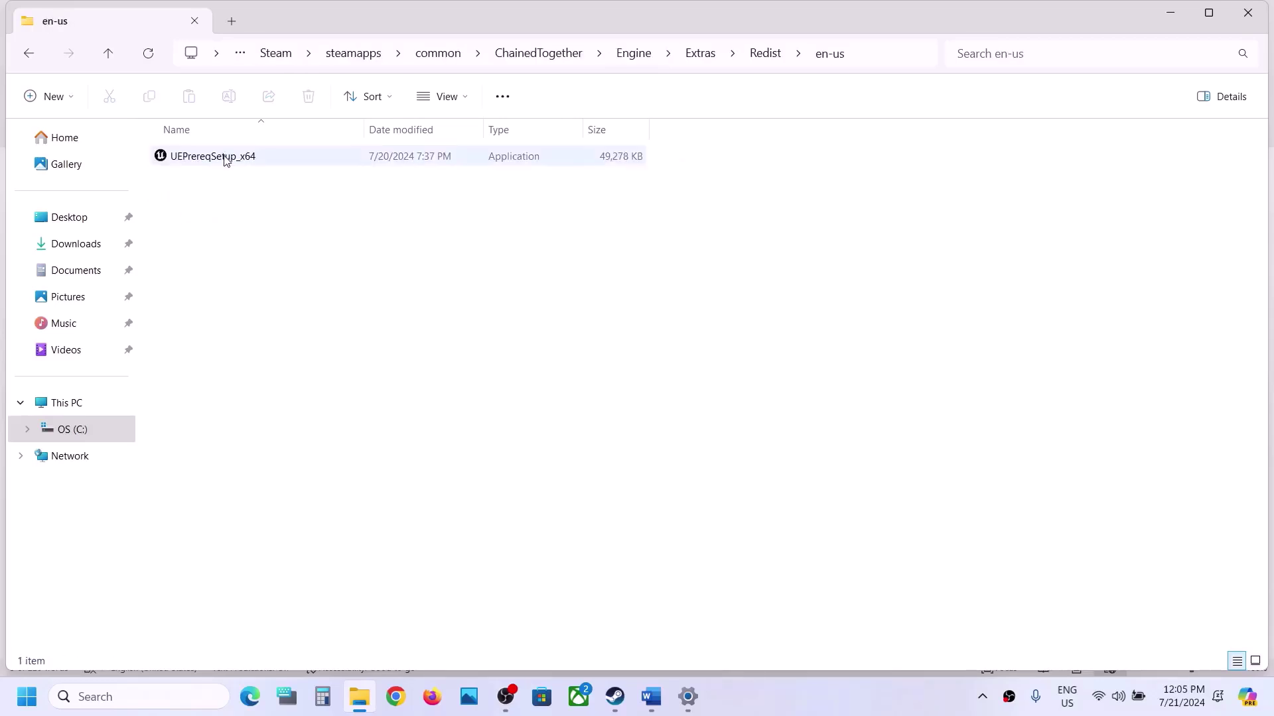
Run UEPrereqSetup_x64 as administrator, accept the license terms, install the UE Prerequisites (x64), and close the setup
right_click(224, 160)
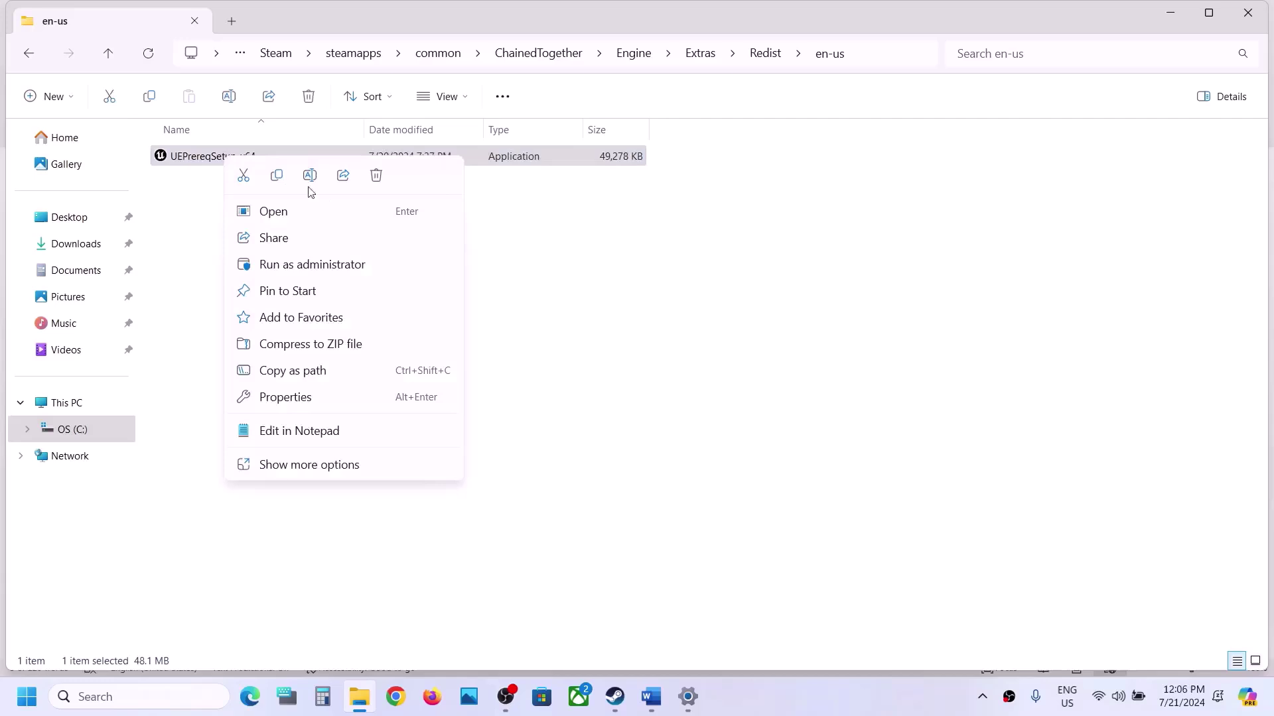
click(306, 267)
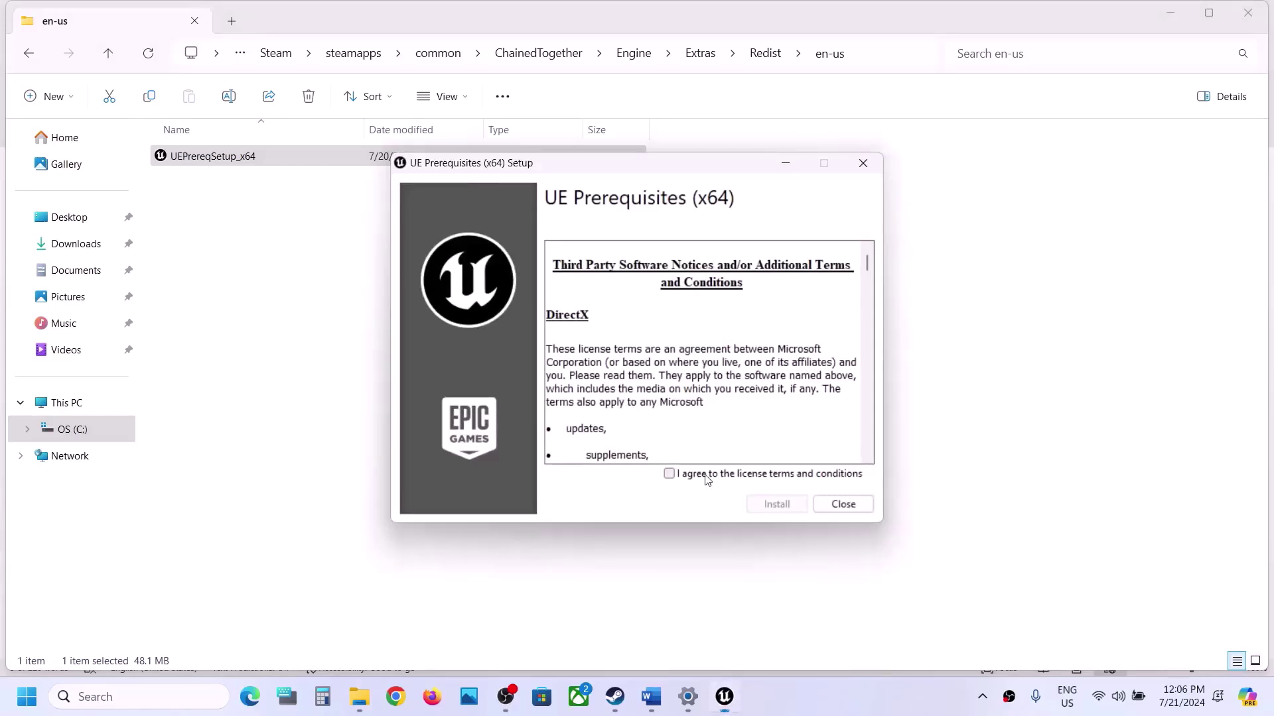
click(705, 475)
click(778, 505)
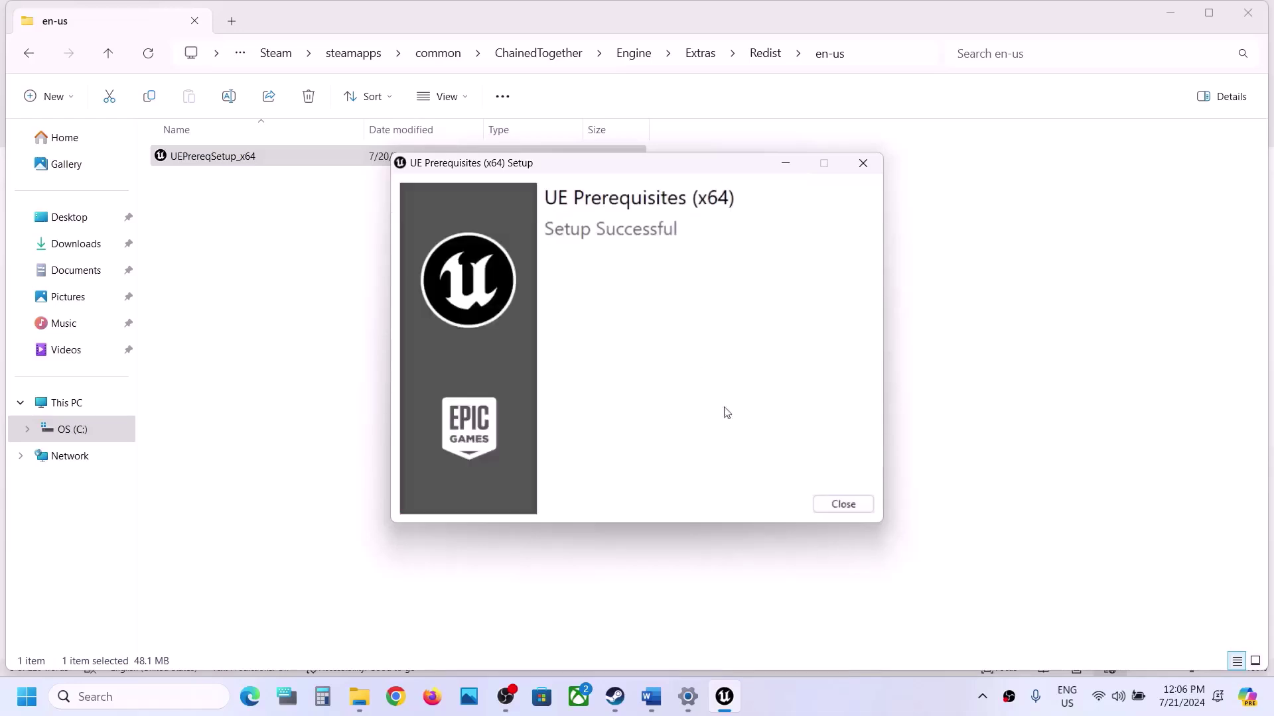
click(852, 509)
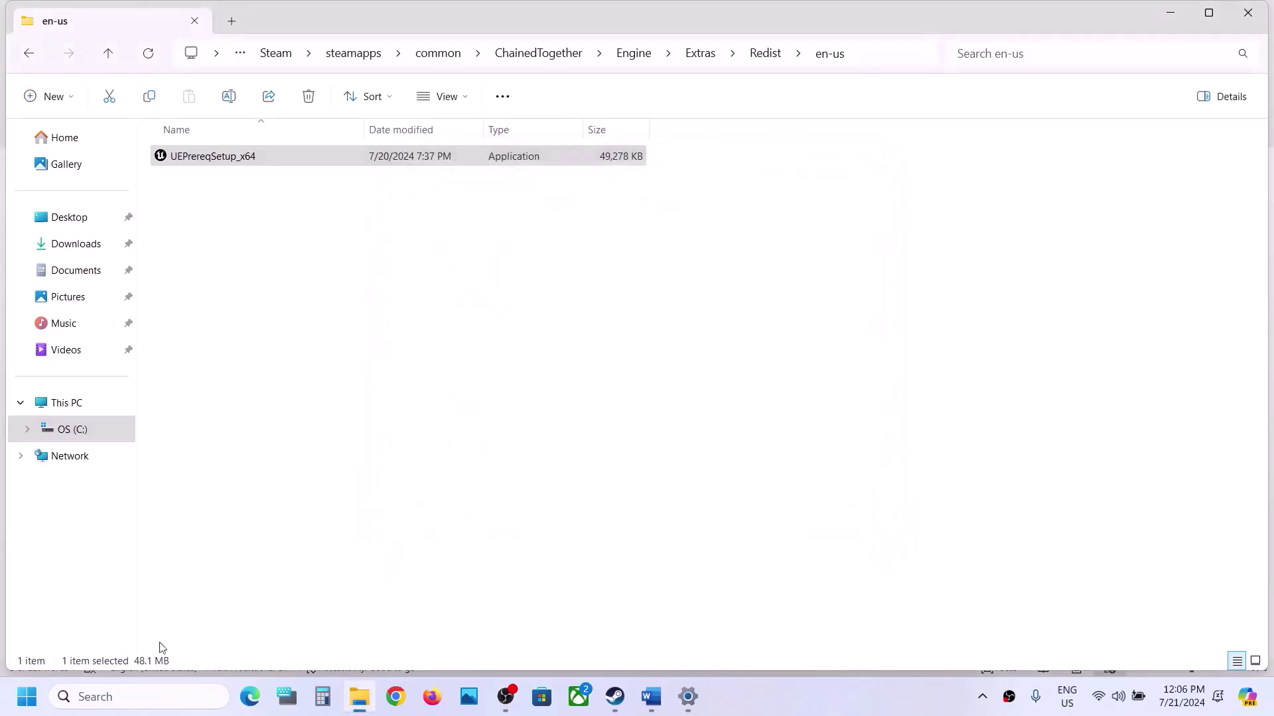
View the computer's power options for restarting, and dismiss them without choosing one
click(28, 698)
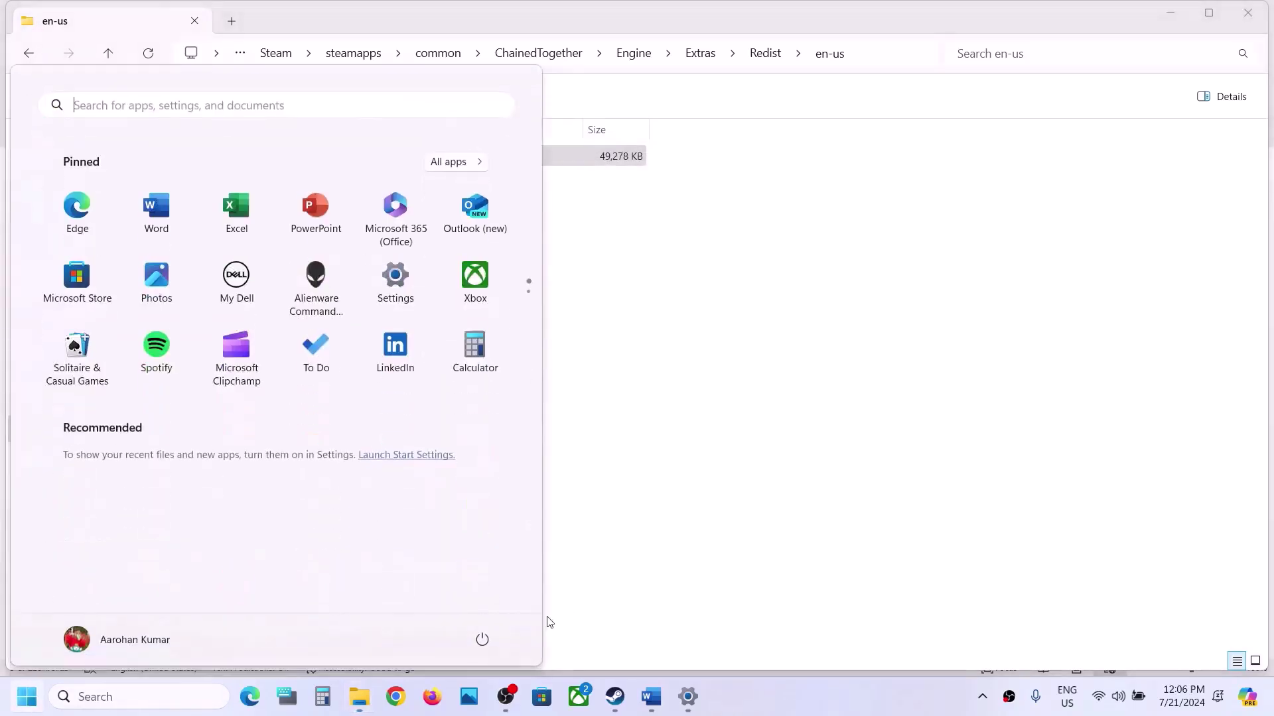
click(483, 640)
click(643, 560)
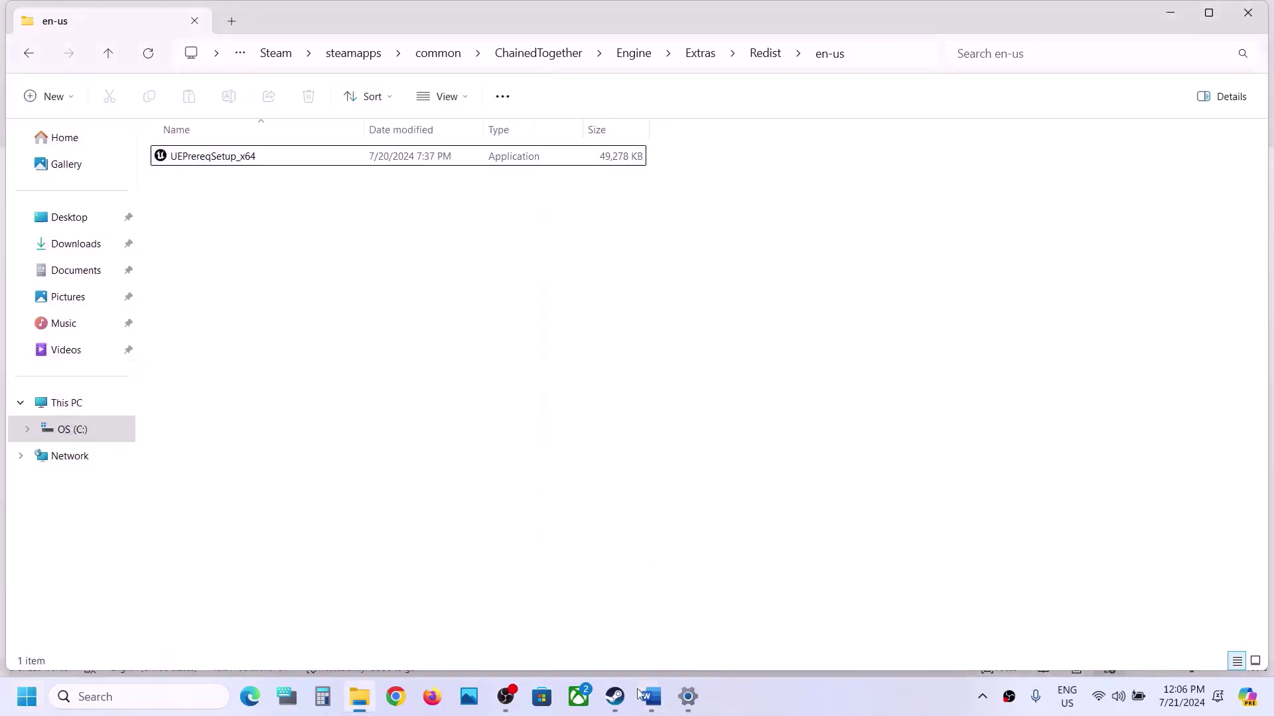
Switch to Steam and bring up the Chained Together library page
click(626, 711)
mouse_move(615, 697)
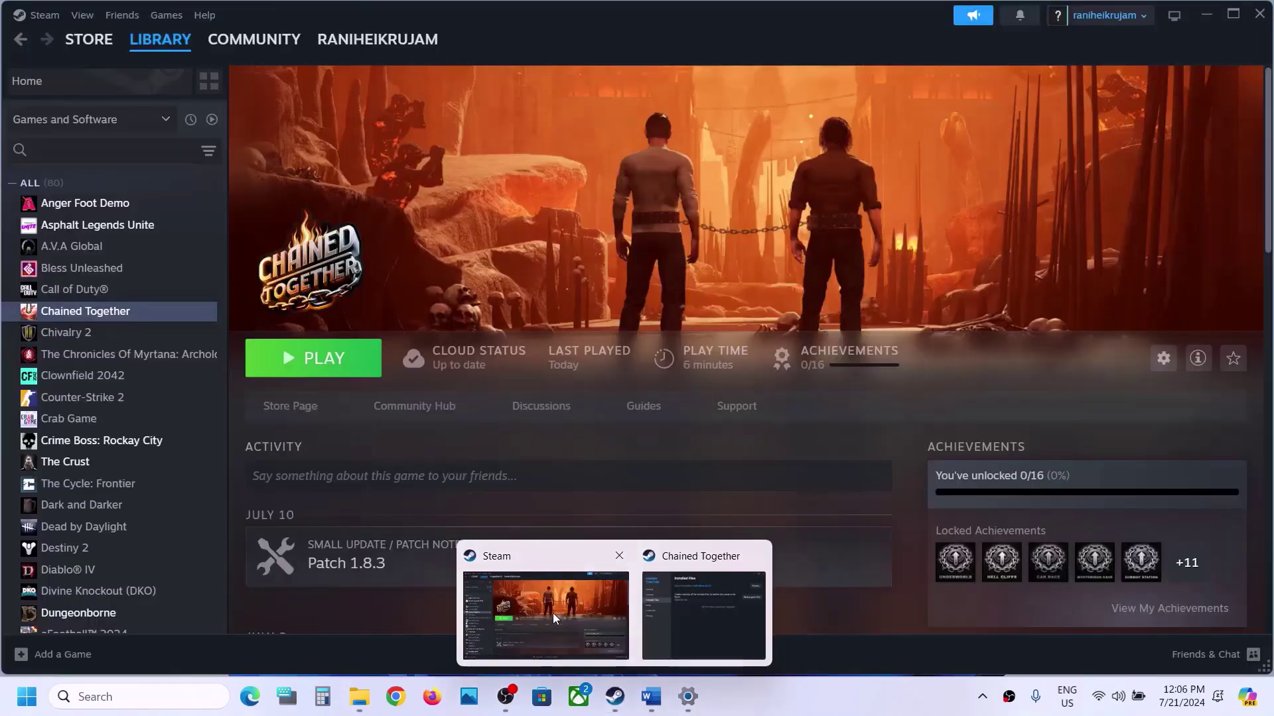
click(552, 613)
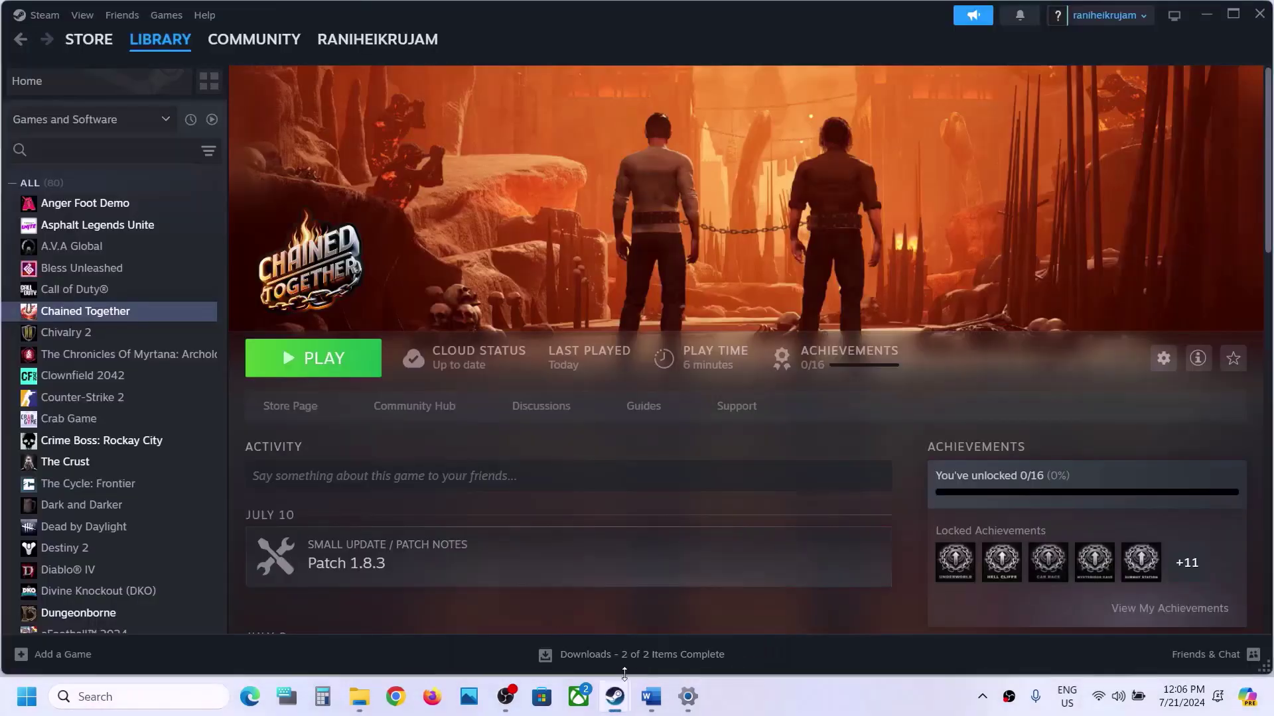
Switch to the Word instructions and open the Microsoft Visual C++ downloads link below Step 8
click(651, 696)
scroll(544, 472, down, 3)
scroll(545, 474, down, 1)
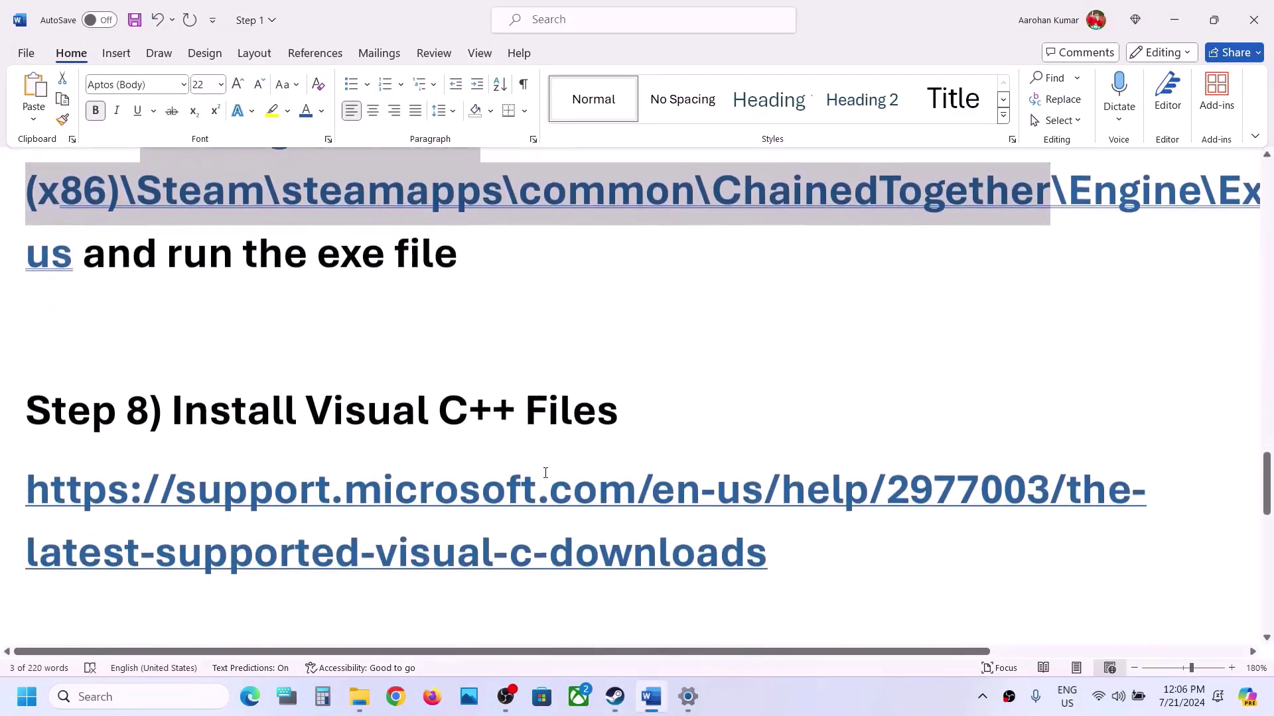
triple_click(348, 504)
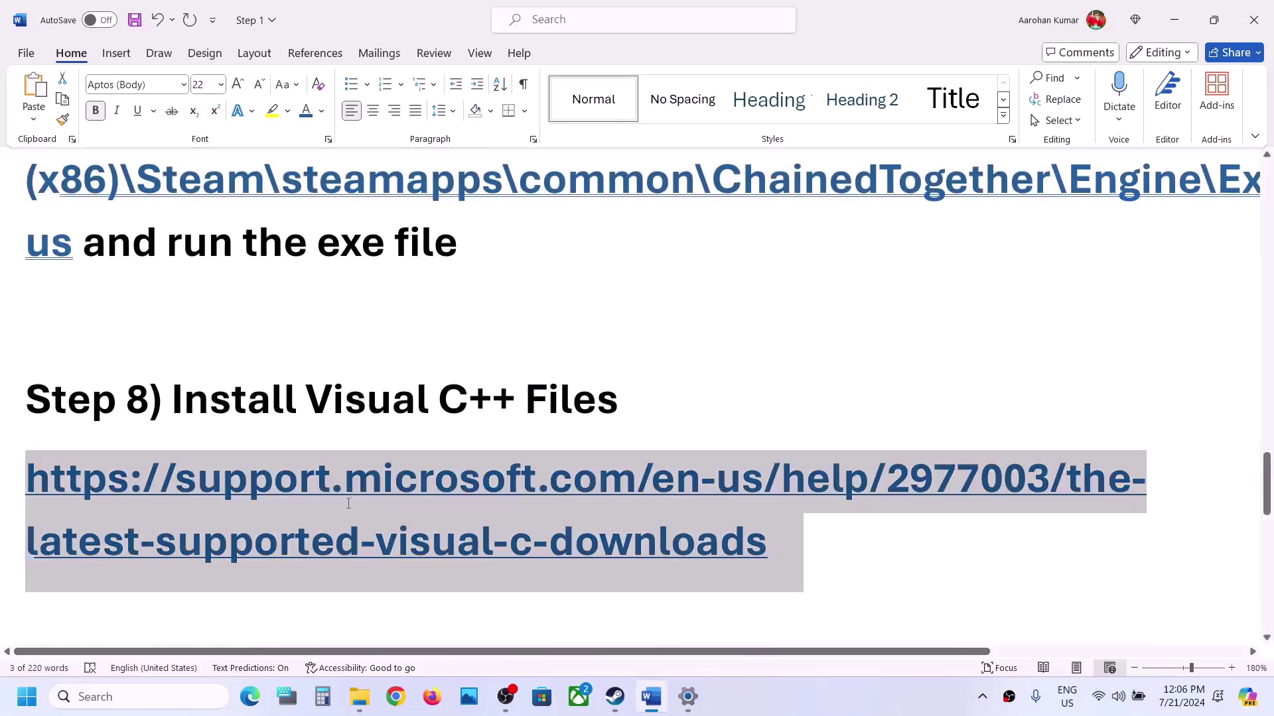
ctrl+click(265, 499)
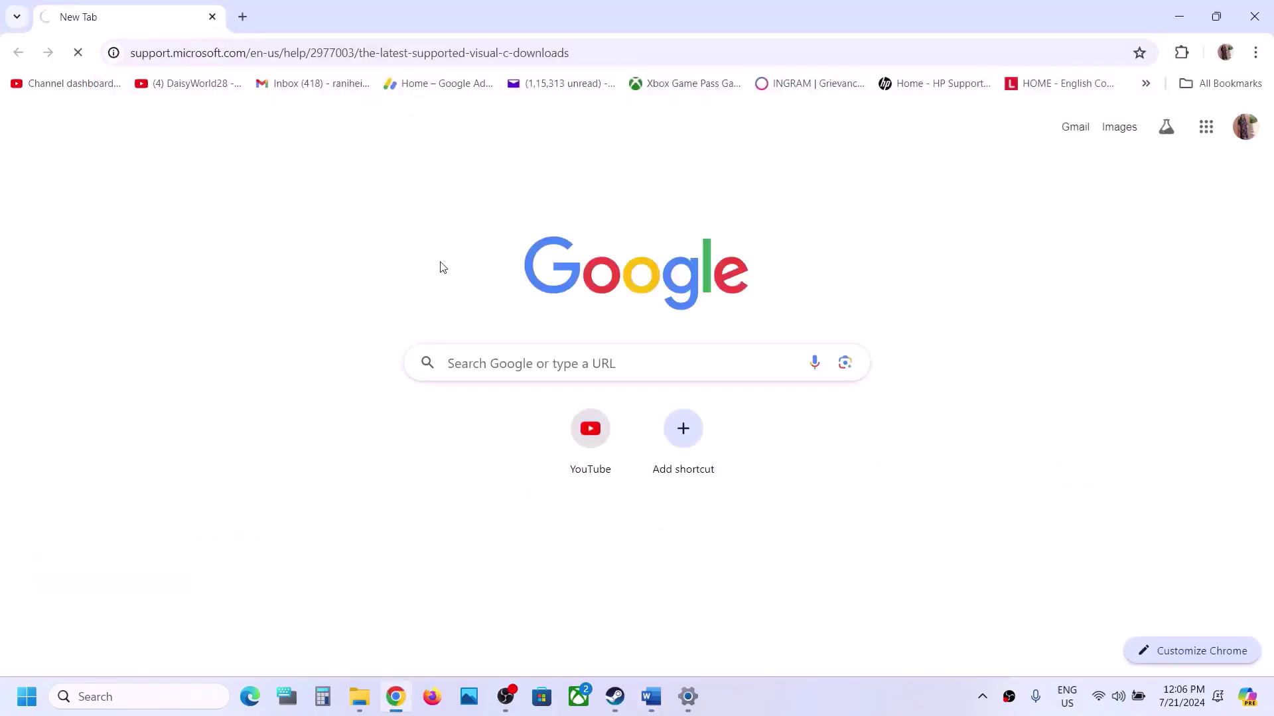
Find the latest Visual C++ Redistributable download table and highlight its X86 and X64 architecture entries
scroll(842, 396, down, 6)
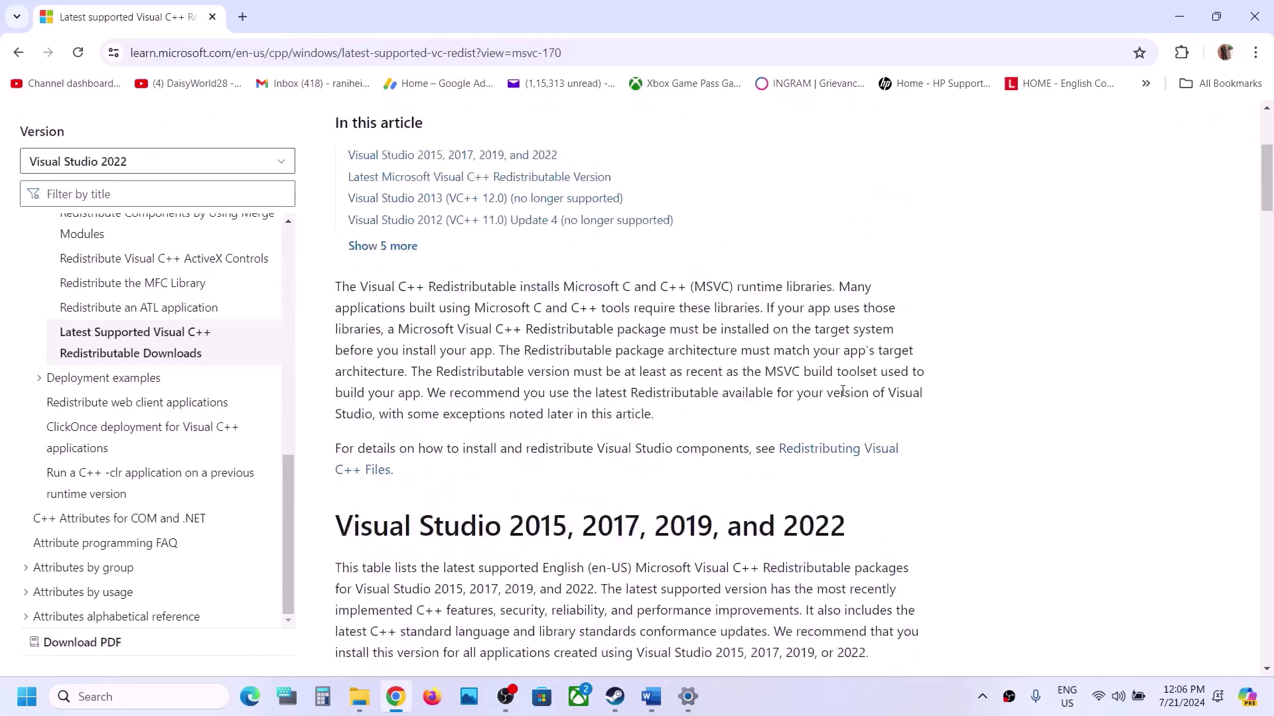
drag(544, 252, 847, 251)
click(600, 397)
scroll(601, 396, down, 5)
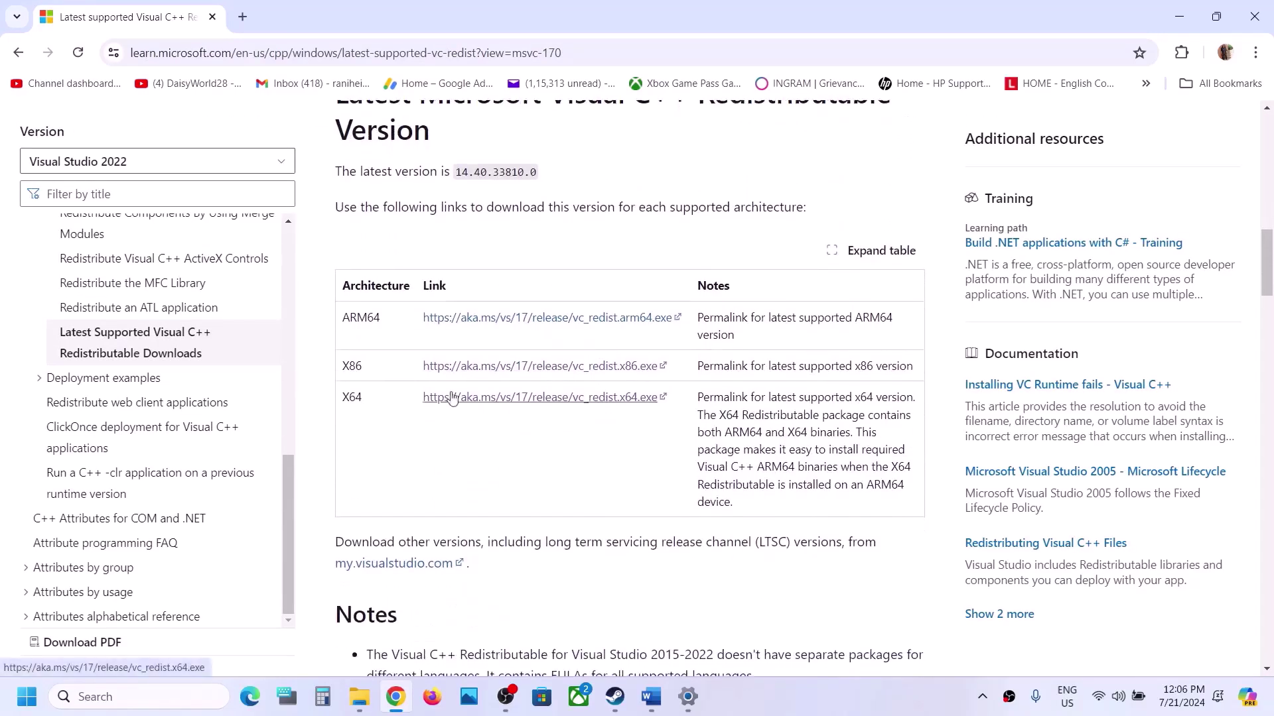
double_click(356, 367)
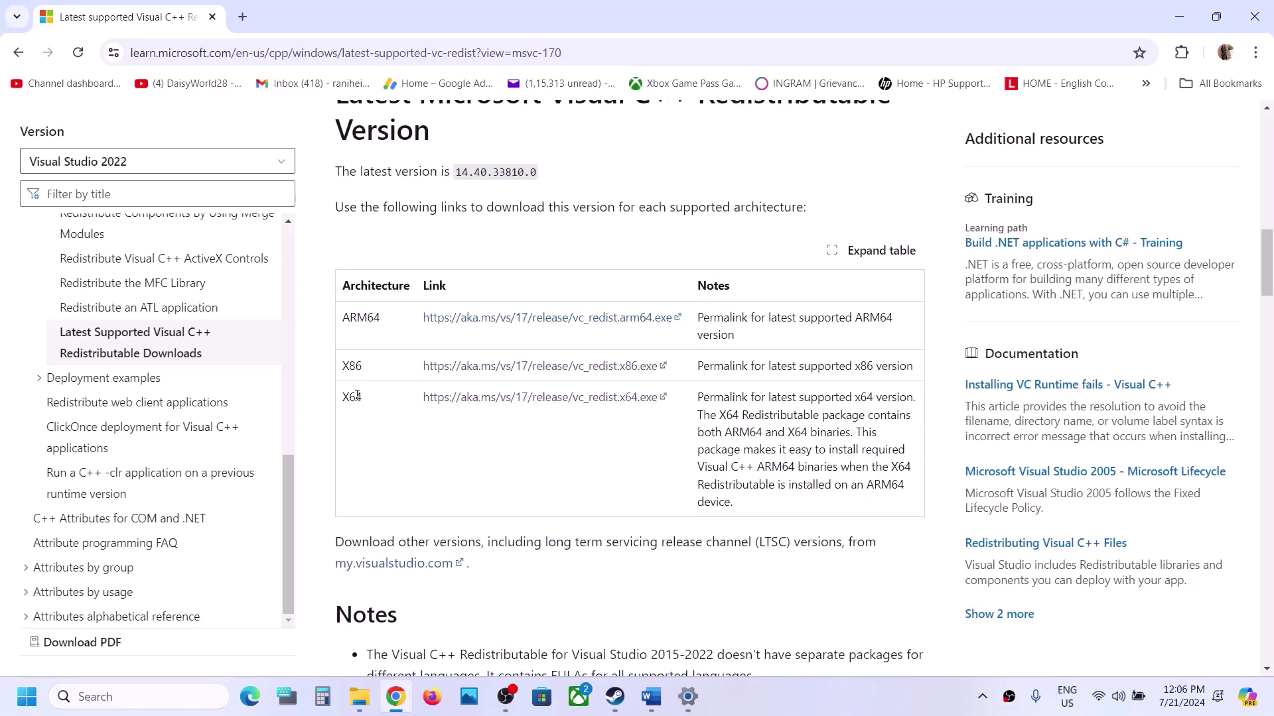
double_click(356, 397)
Download the X86 and X64 Visual C++ 2015-2022 Redistributables and start the repair setup of each
click(485, 372)
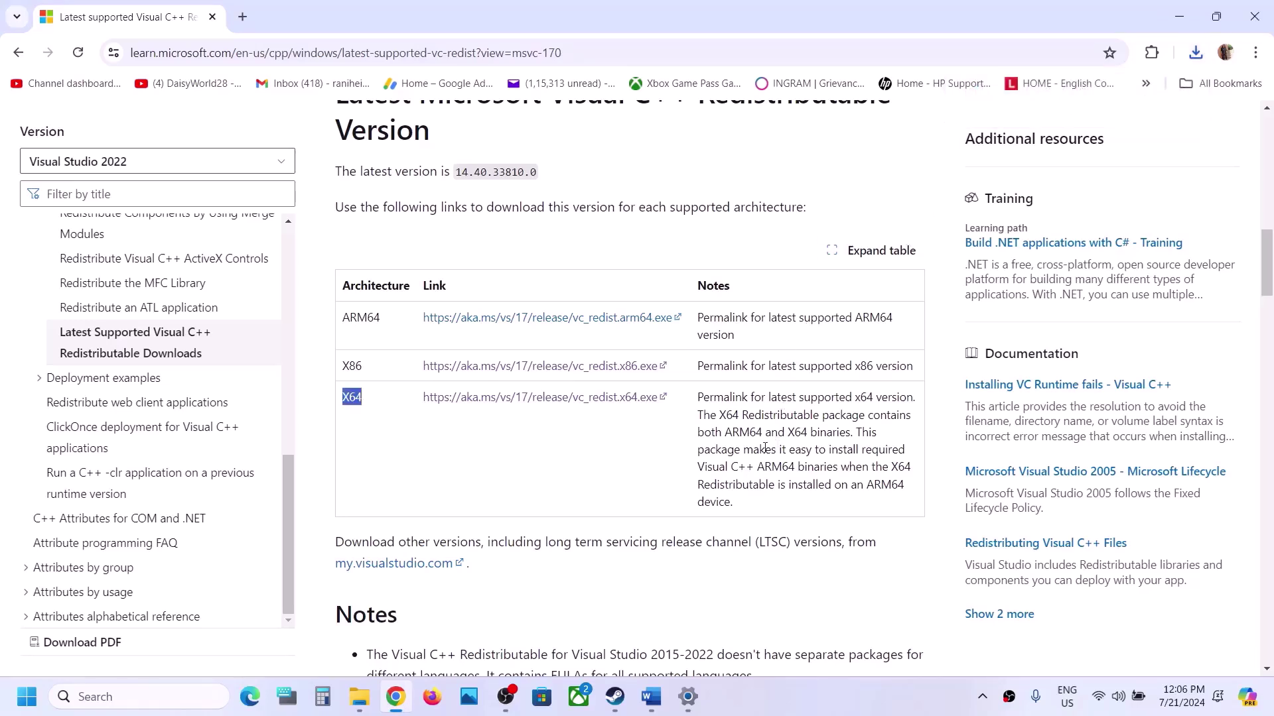
click(661, 444)
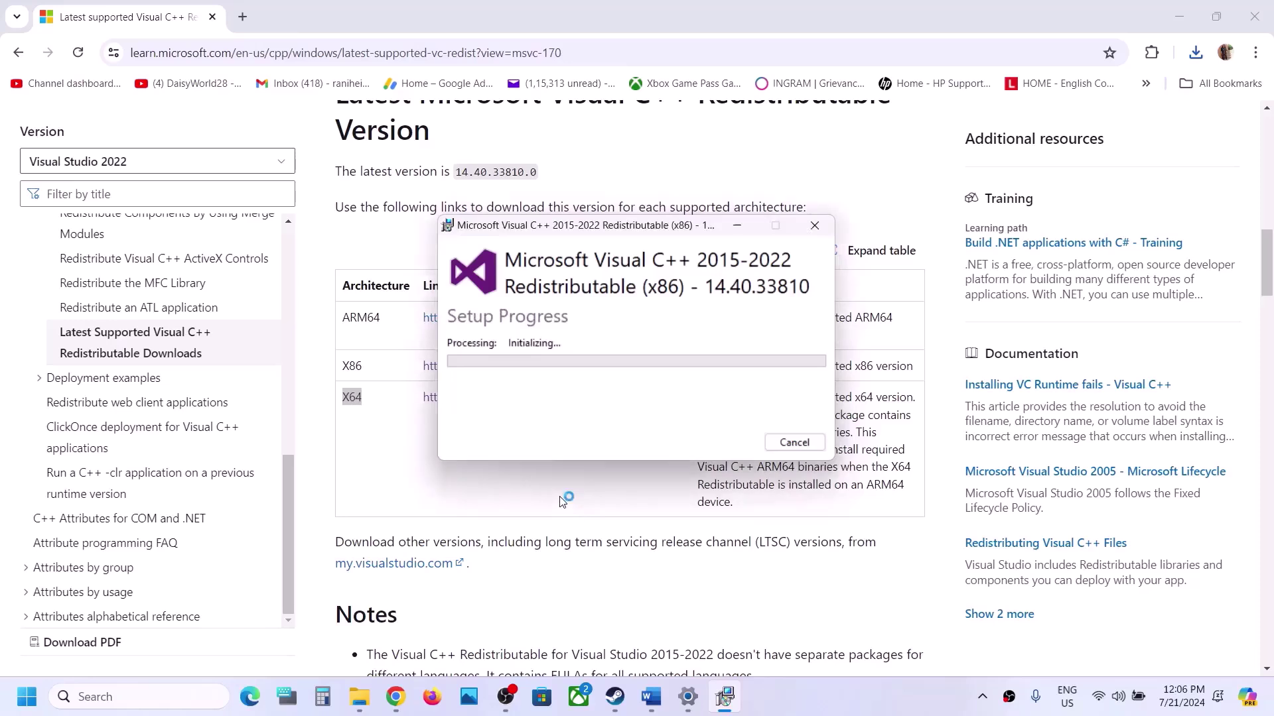
click(427, 501)
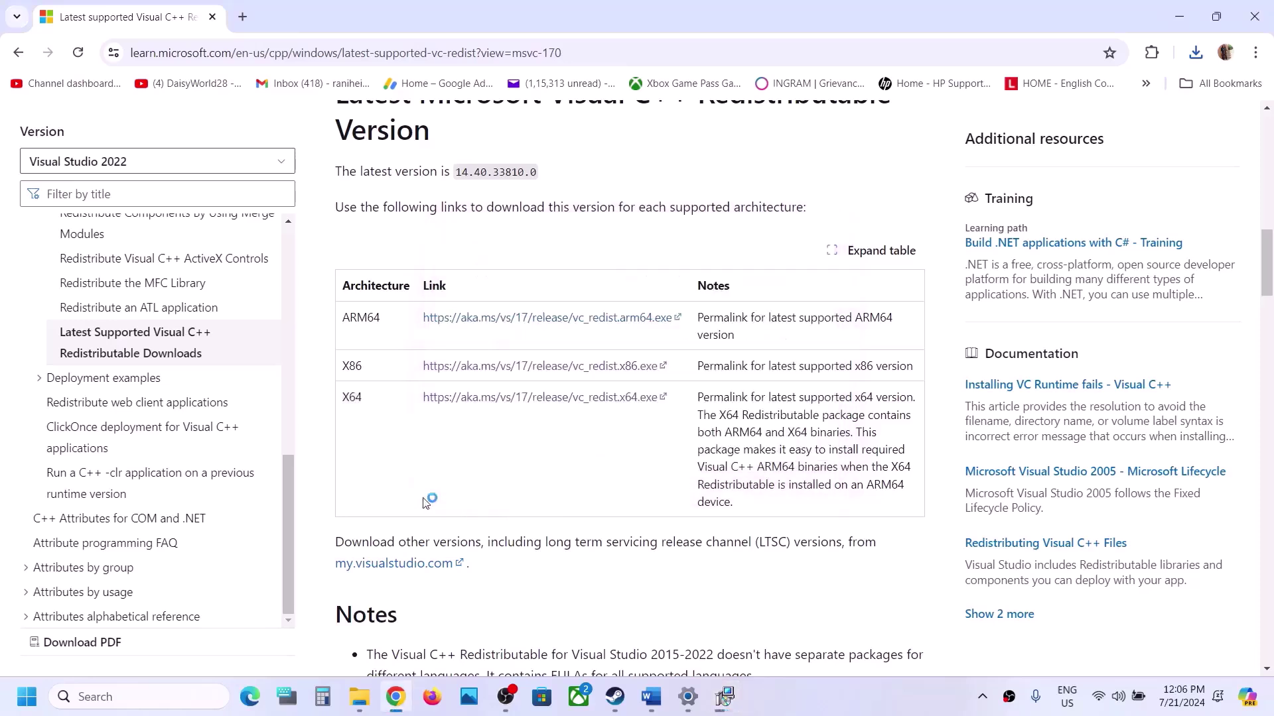
click(491, 399)
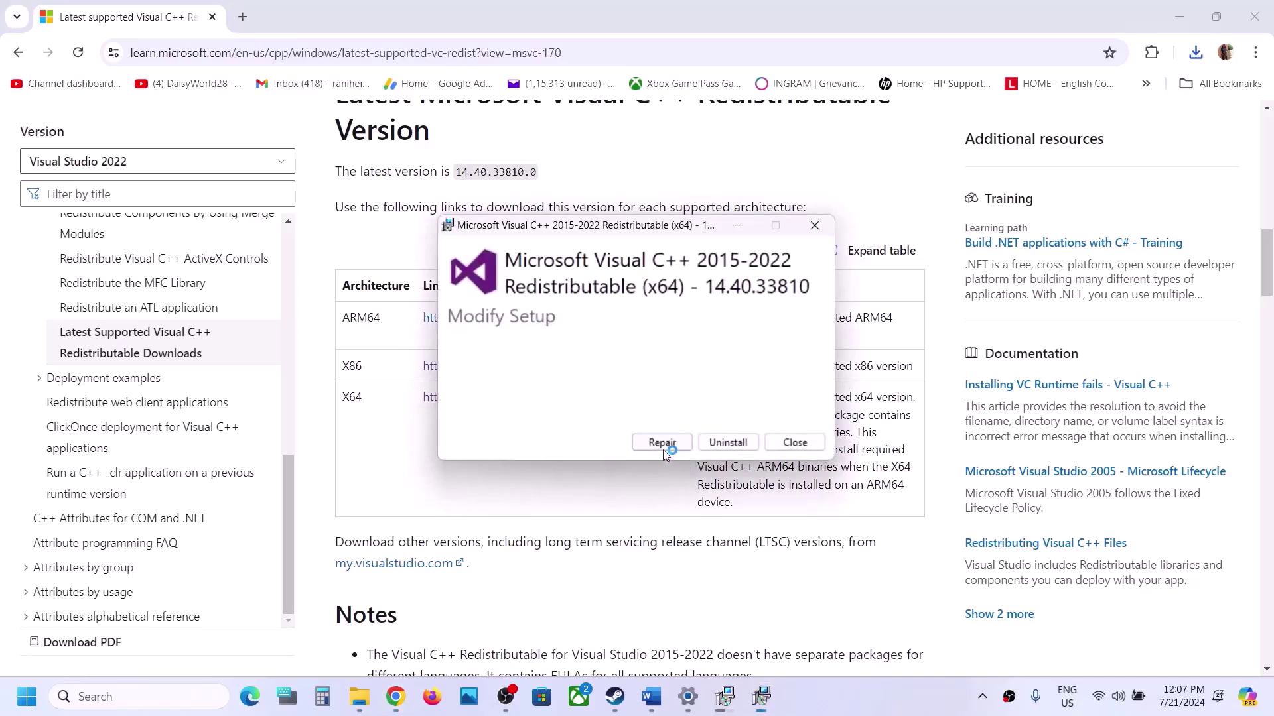
click(662, 449)
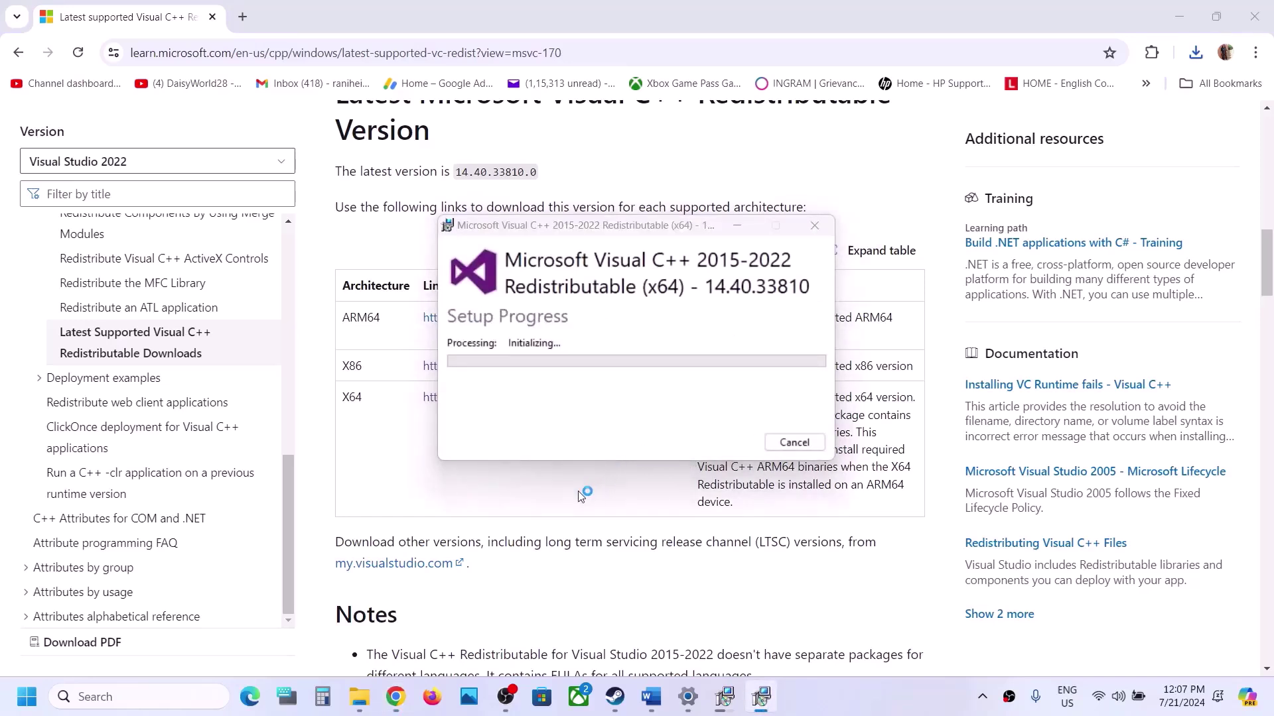
Place the x86 and x64 setup windows side by side to check their progress, and return to the download page
click(722, 703)
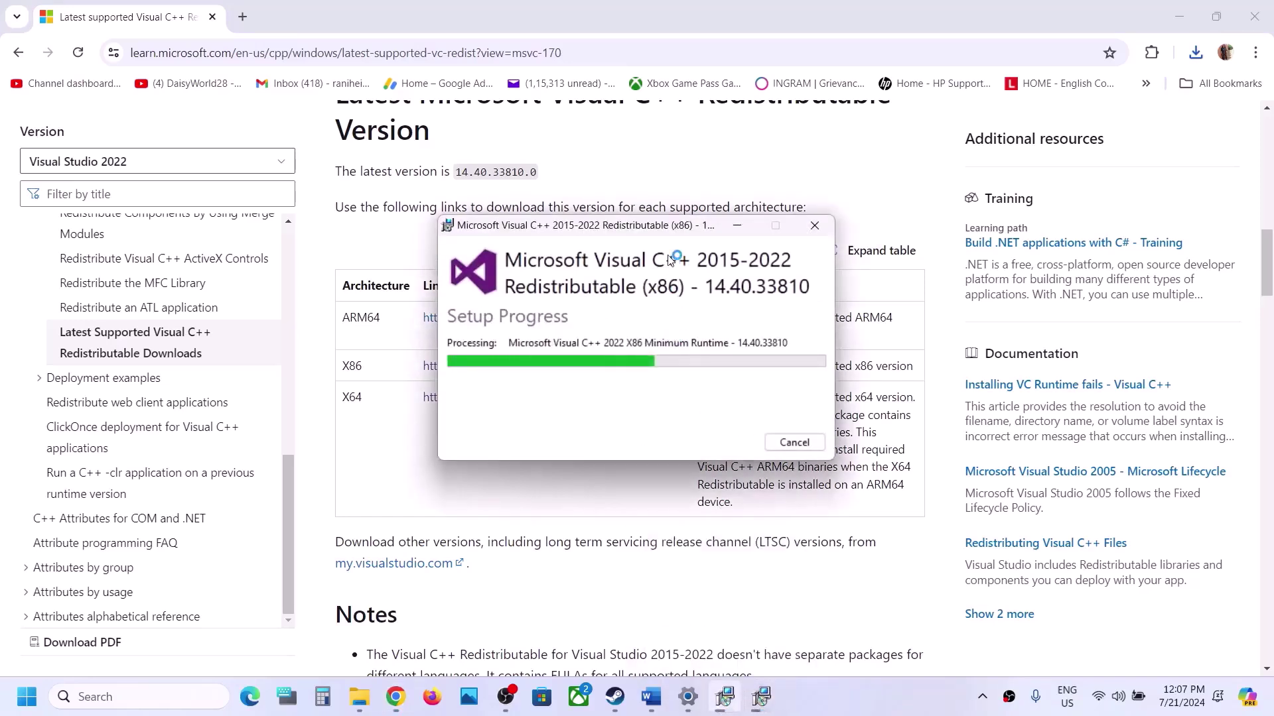
drag(678, 227, 476, 255)
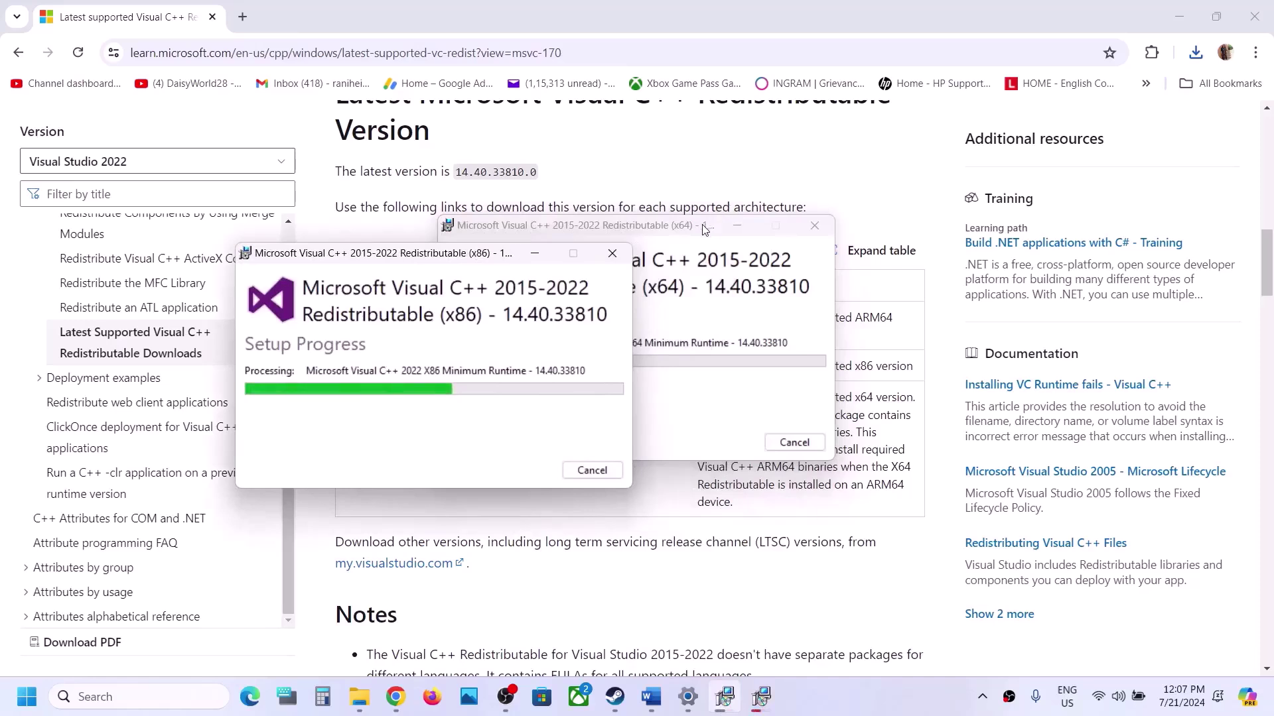
drag(700, 230, 966, 277)
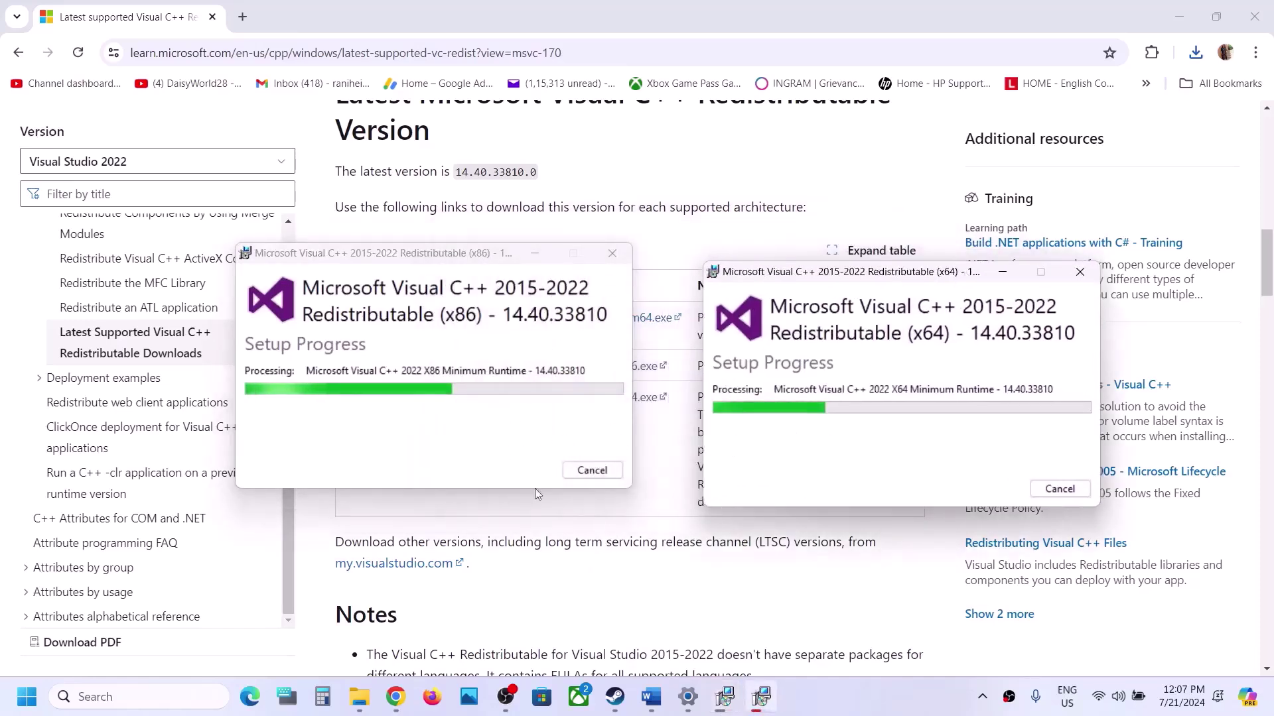
click(536, 571)
Bring up the computer's power options to view the Restart choice
click(25, 696)
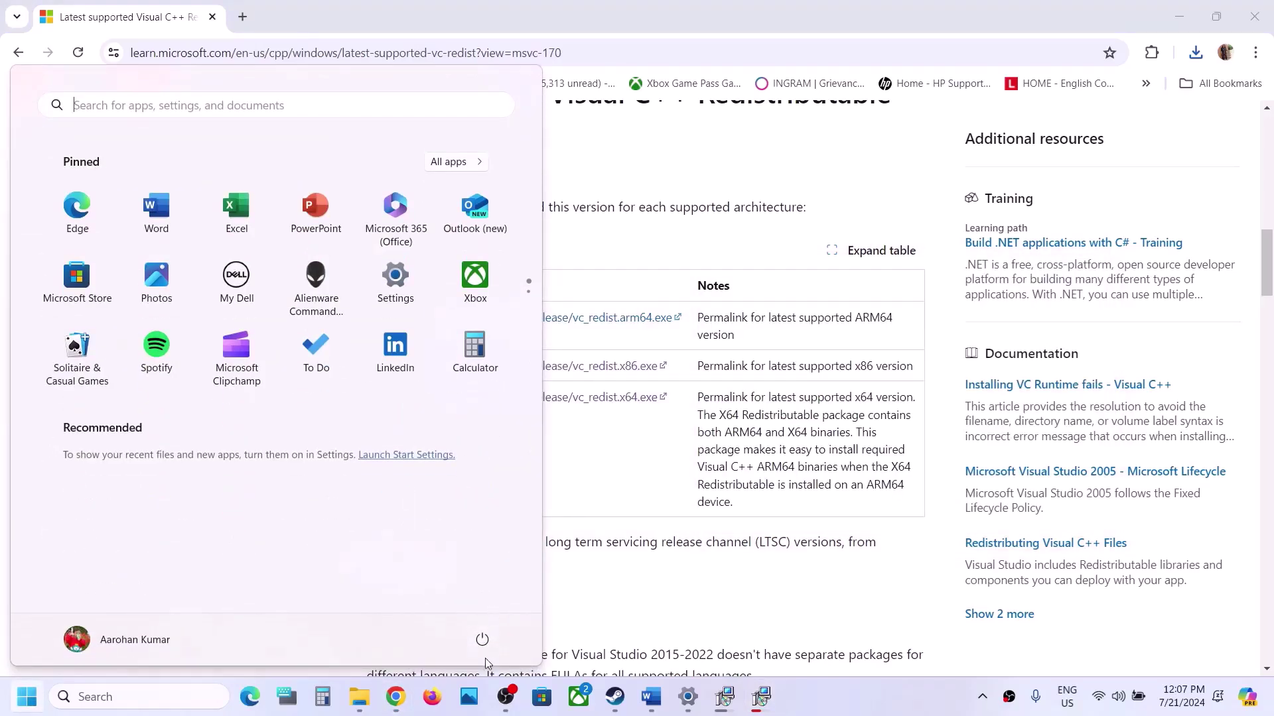
click(483, 653)
click(485, 654)
click(483, 643)
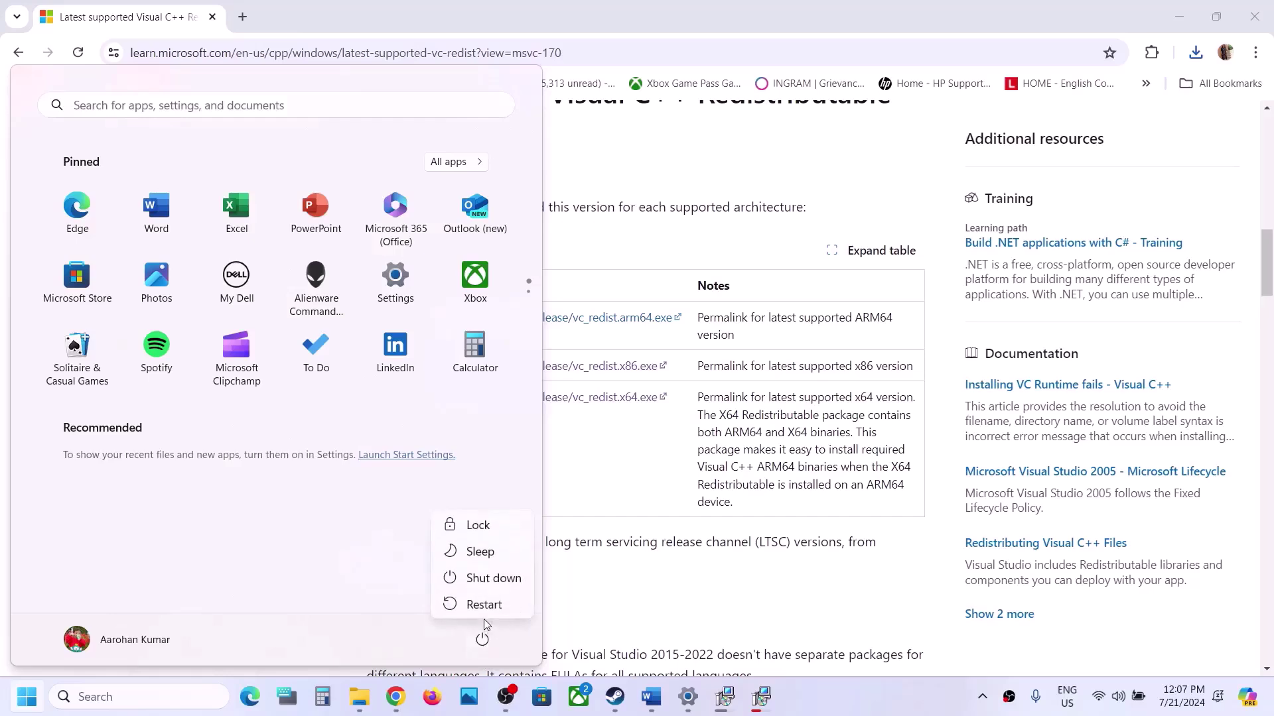
Dismiss the power options, find Step 9 in the Word troubleshooting document, and check for updates in the Settings app's Windows Update
key(Escape)
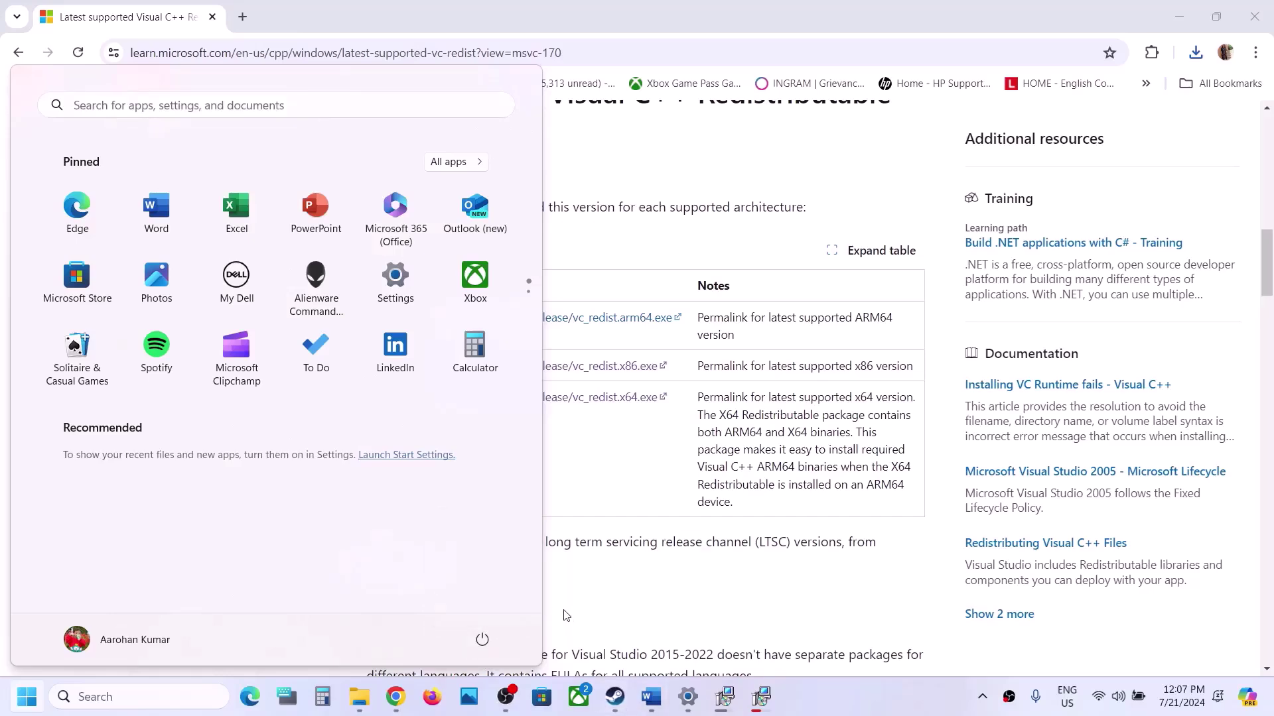
click(651, 697)
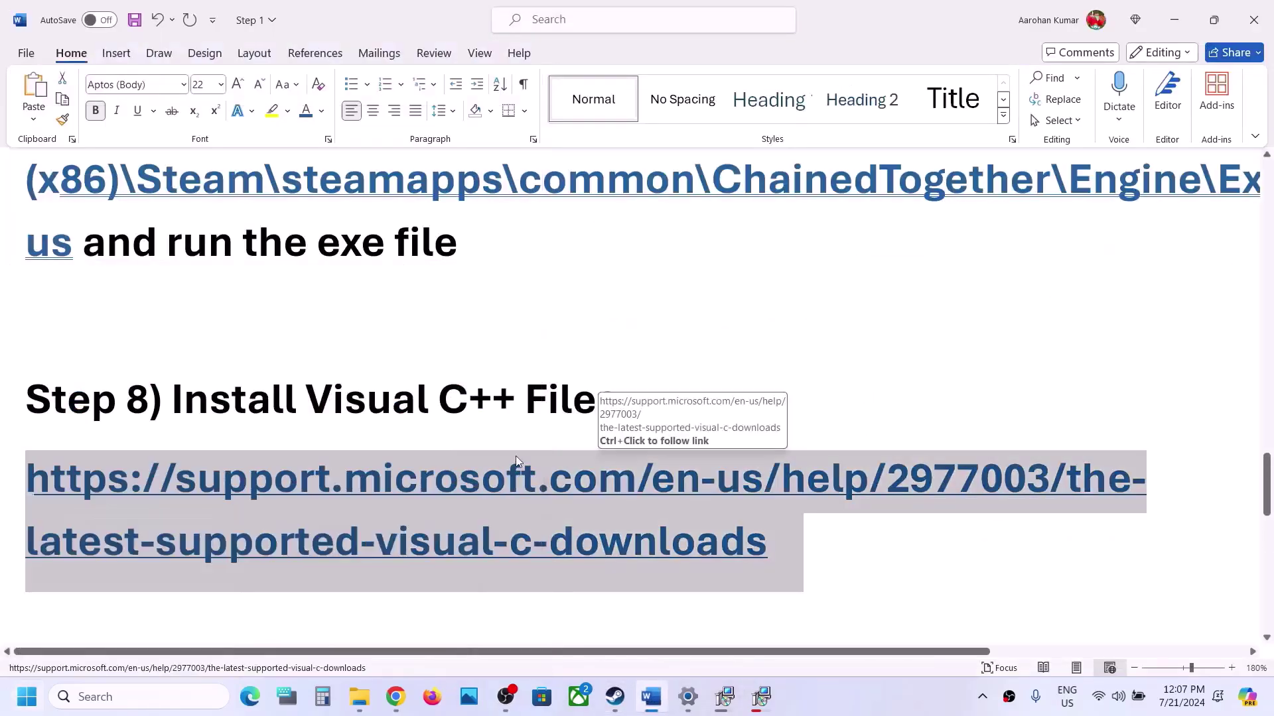
scroll(516, 456, down, 5)
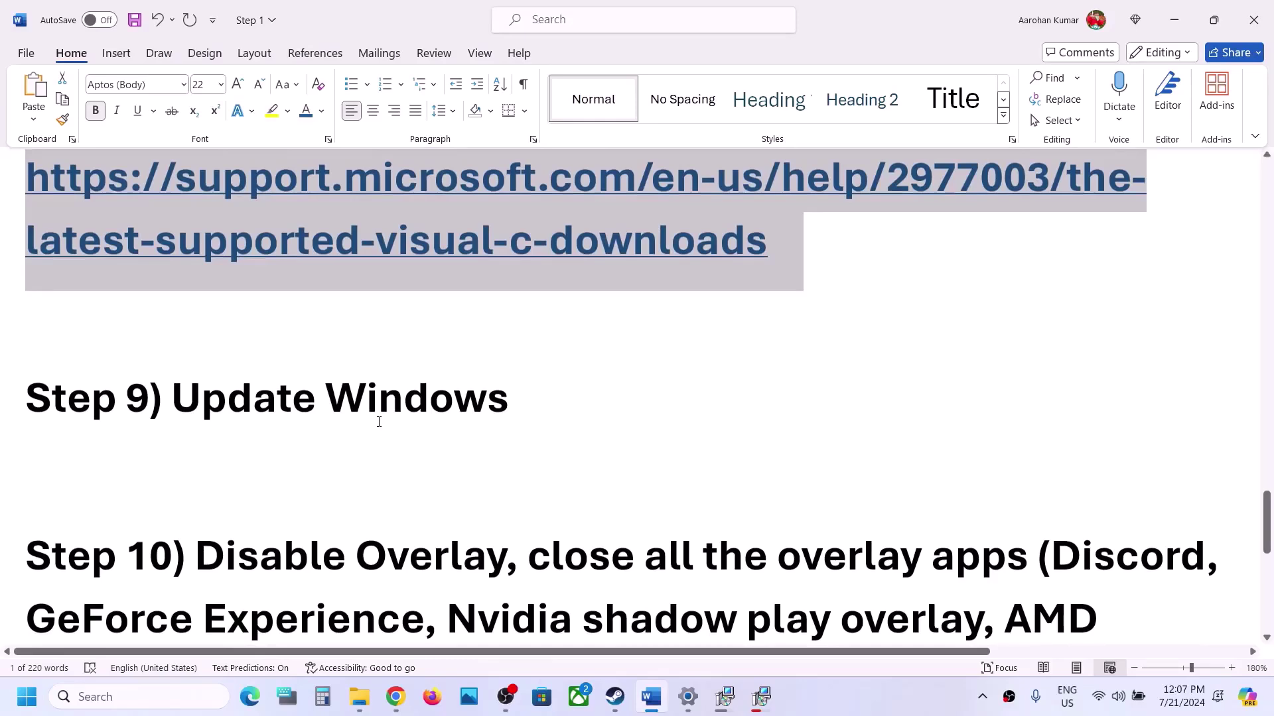
key(alt+Tab)
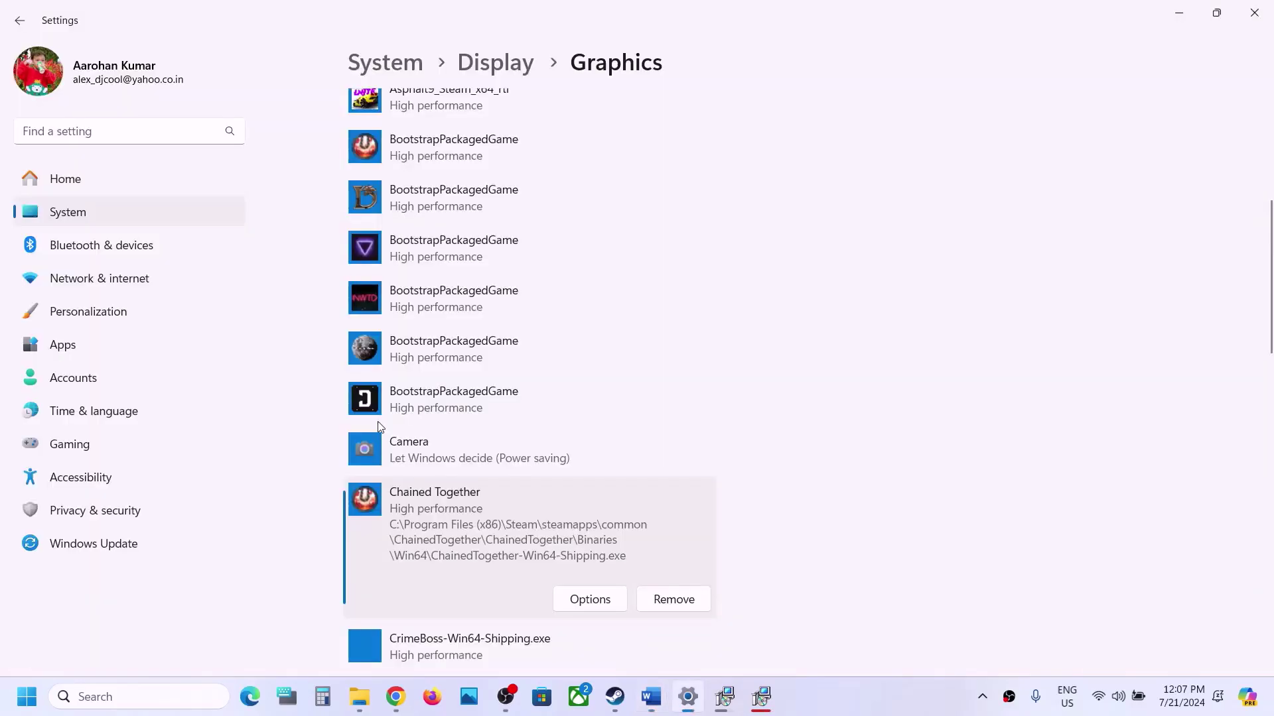
click(86, 545)
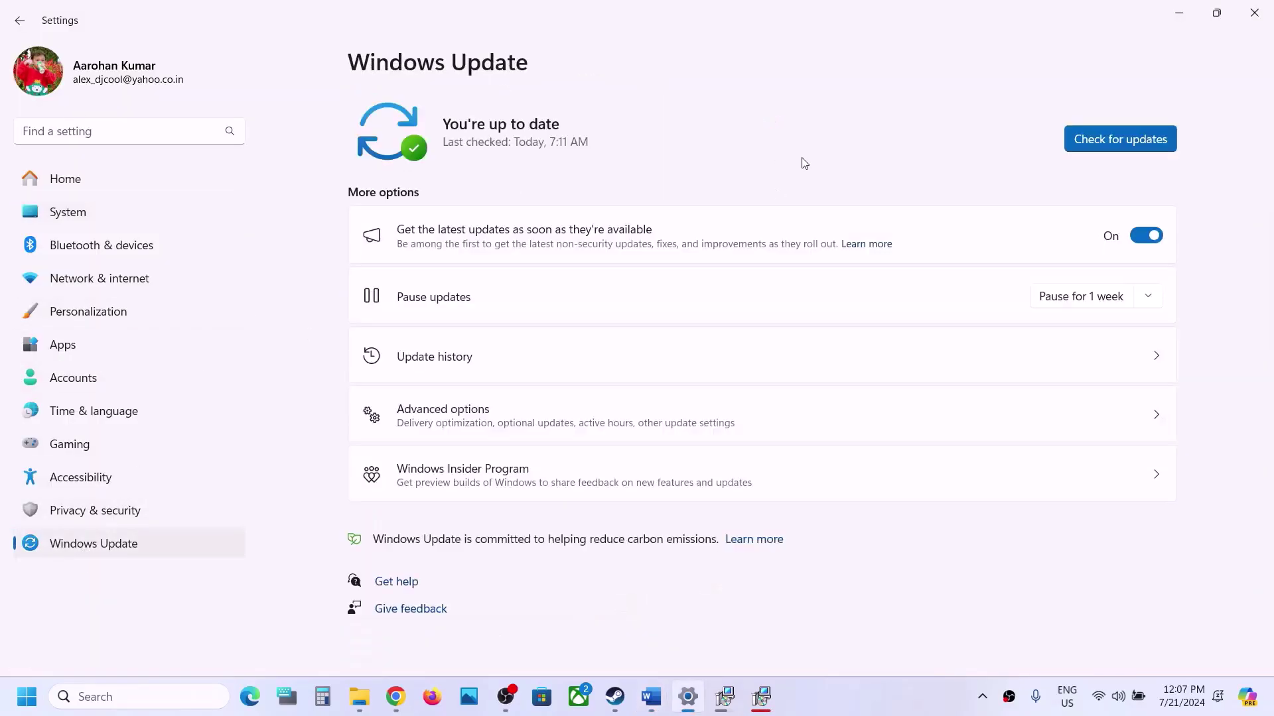
click(1081, 146)
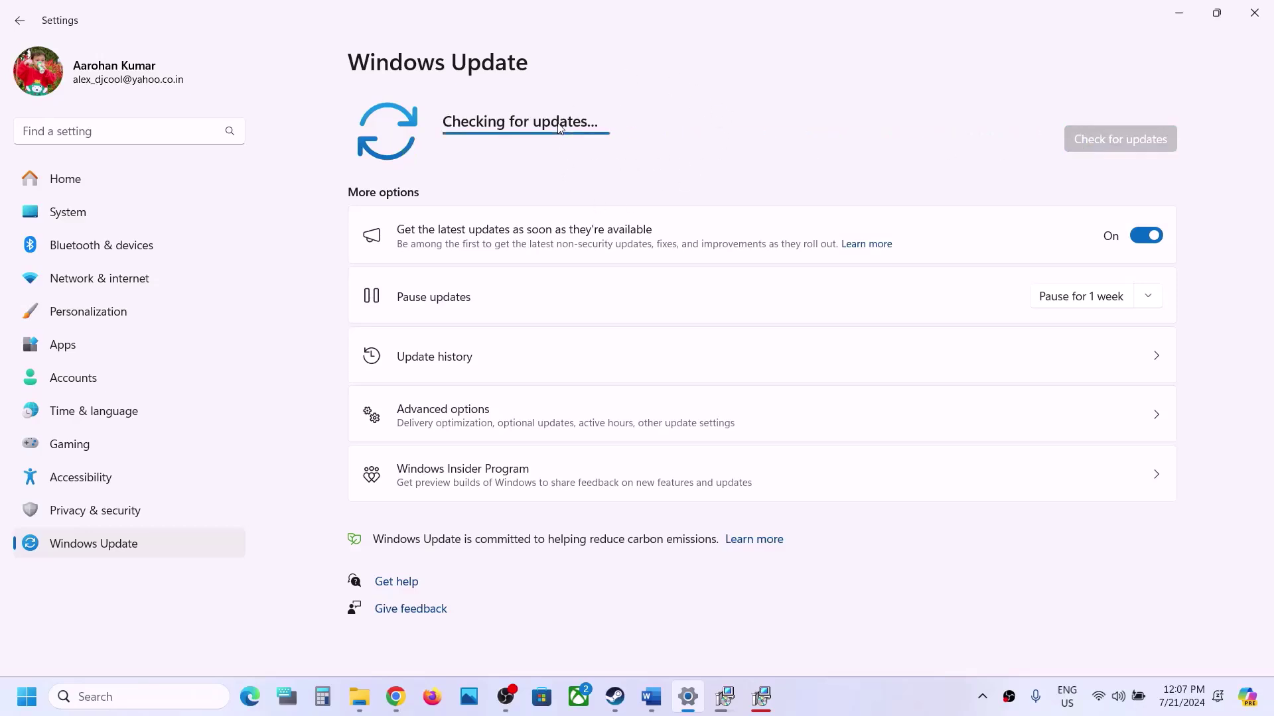
Show the computer's Restart option without choosing it, and go back to the Word document to read Step 10
click(27, 697)
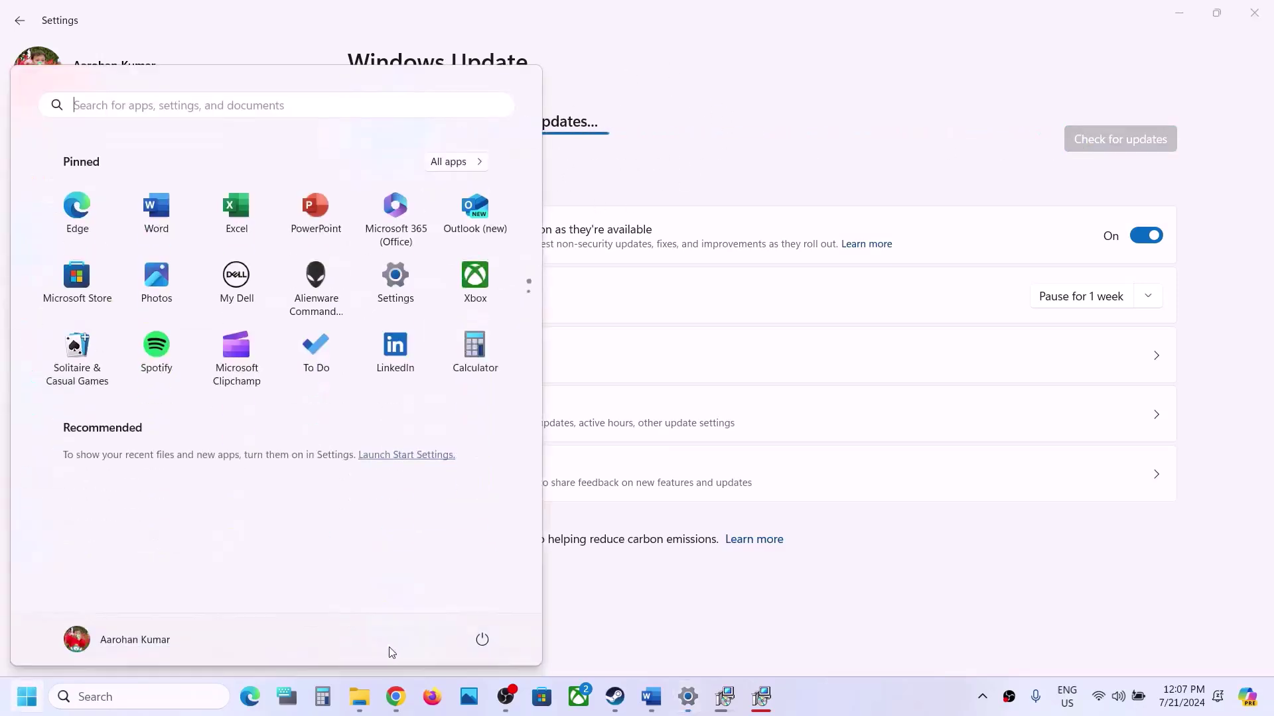
click(478, 648)
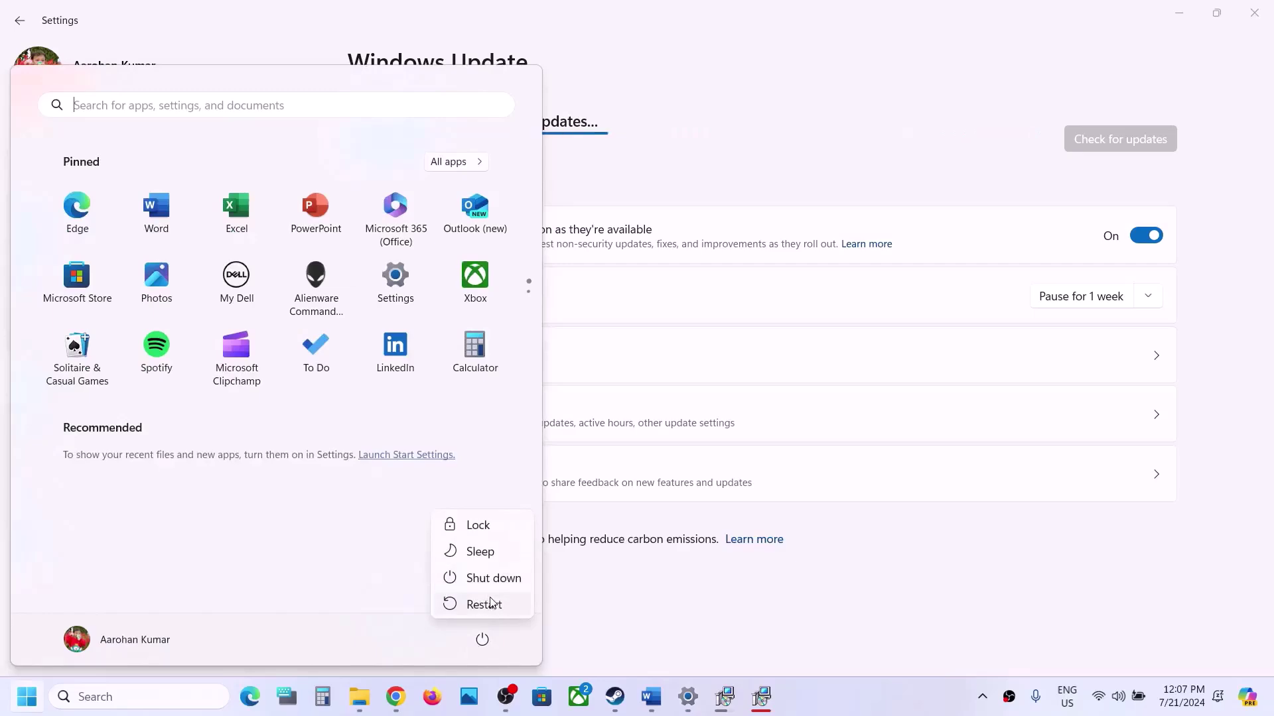
click(613, 602)
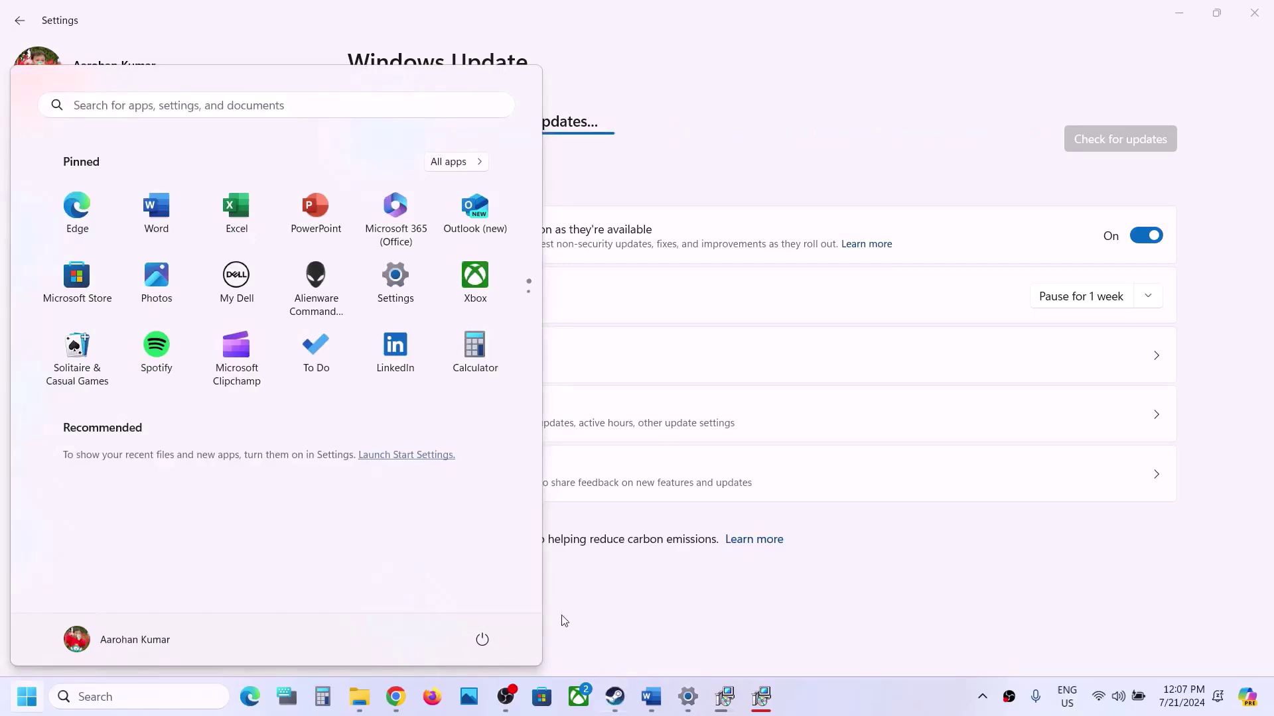
mouse_move(608, 701)
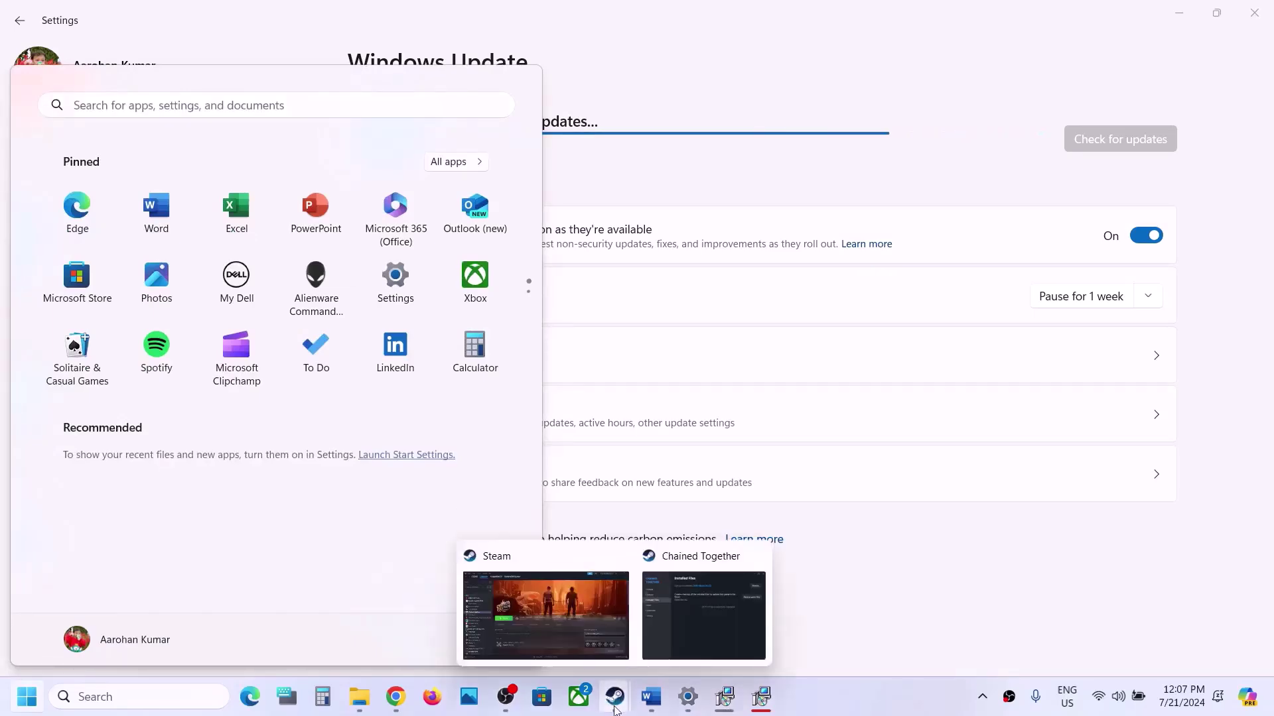
click(575, 630)
click(651, 696)
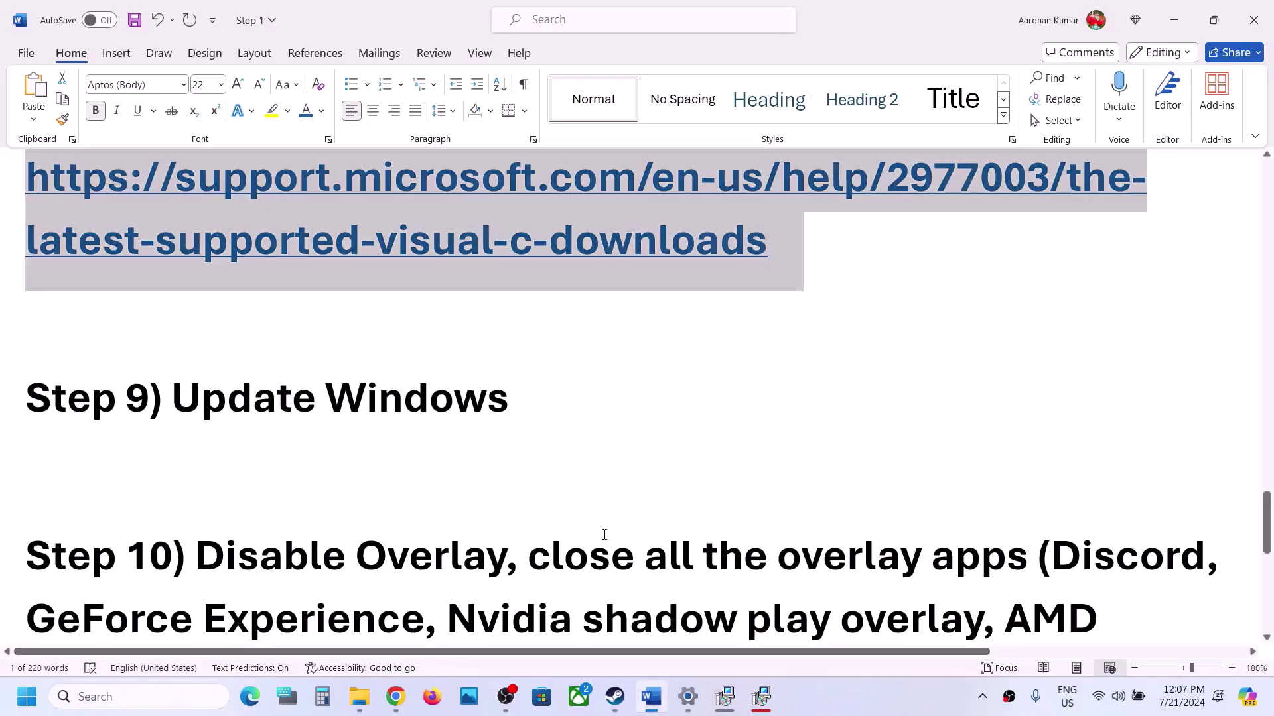
scroll(604, 535, down, 2)
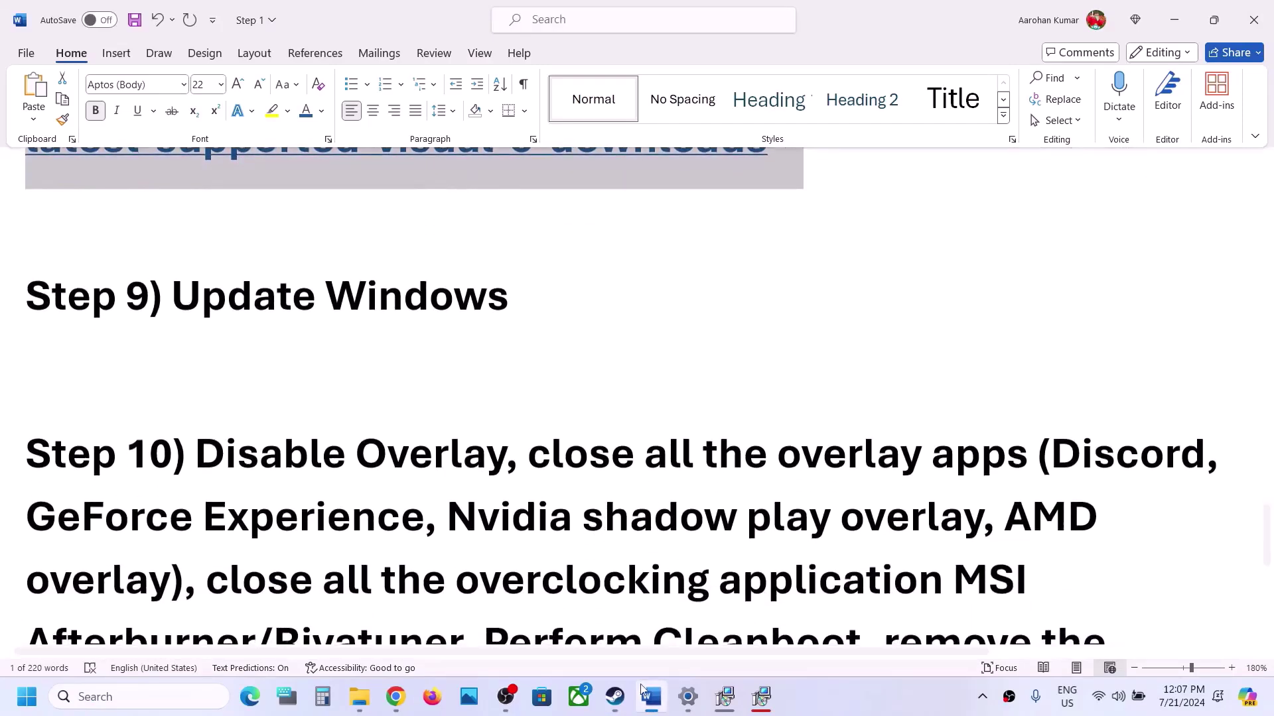
Switch to Steam, close the Installed Files window, and disable the in-game Steam Overlay in the Chained Together properties
mouse_move(614, 698)
click(712, 632)
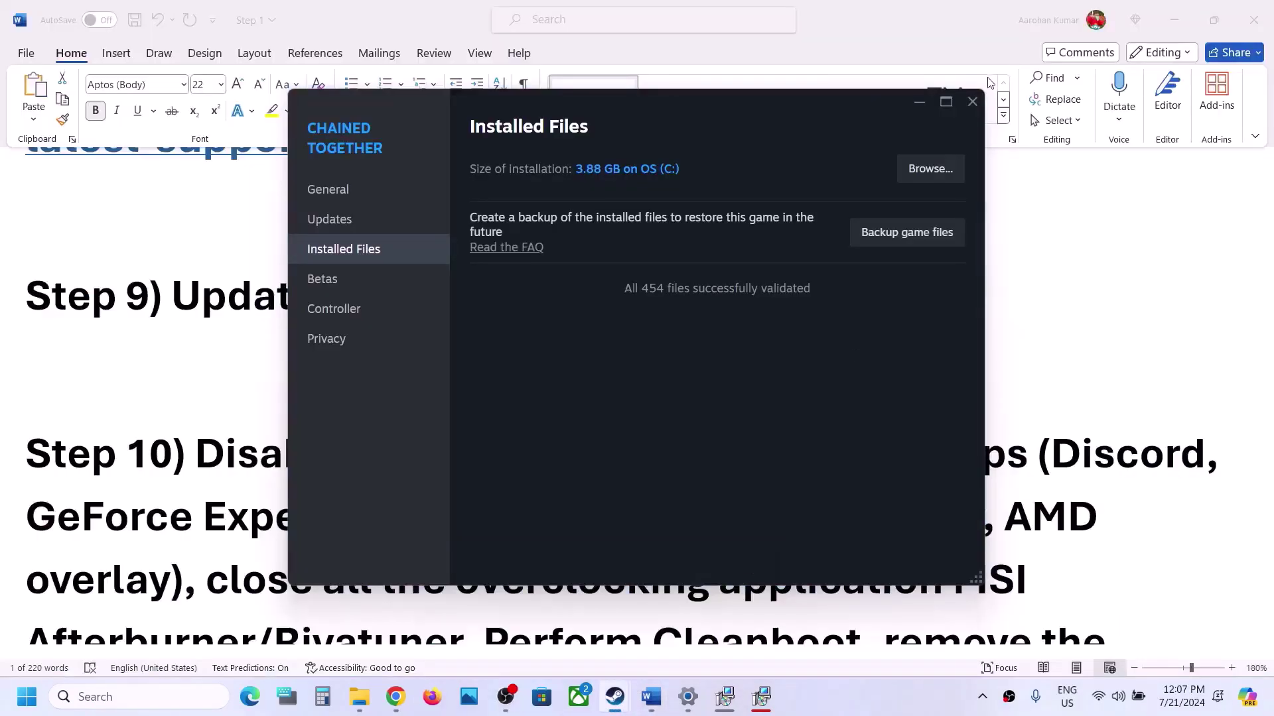
click(972, 101)
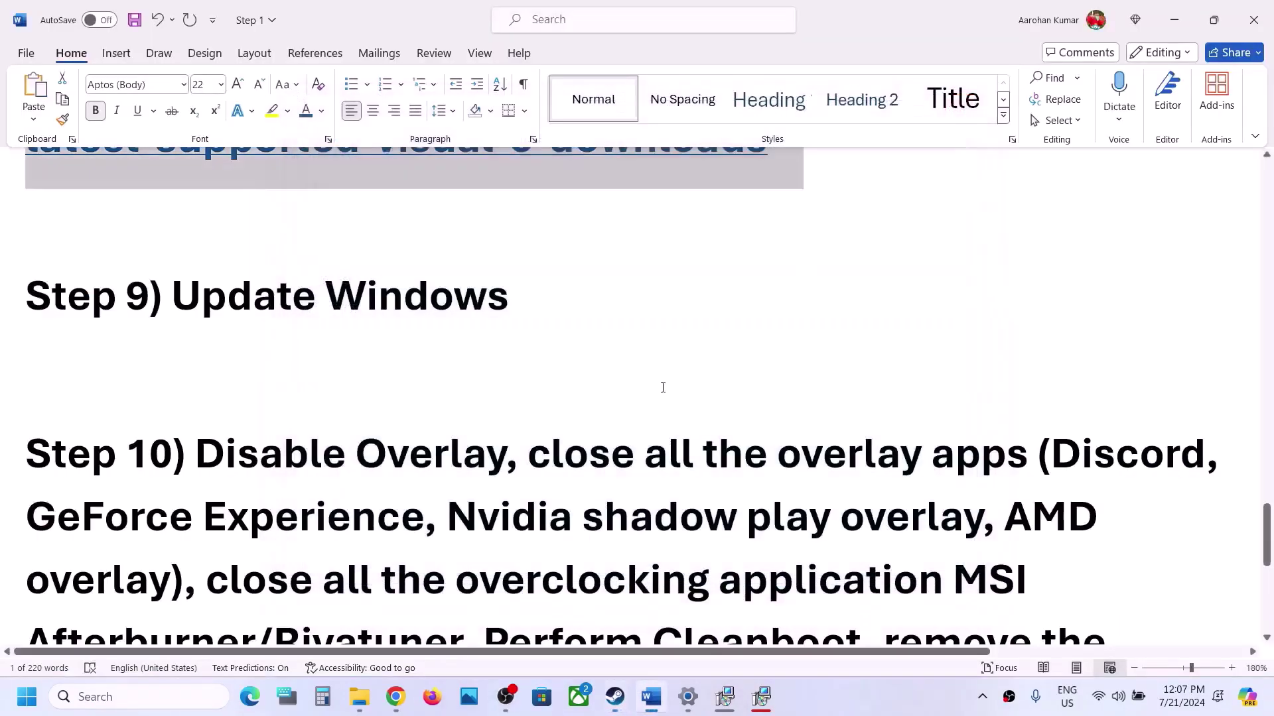
click(615, 697)
right_click(117, 311)
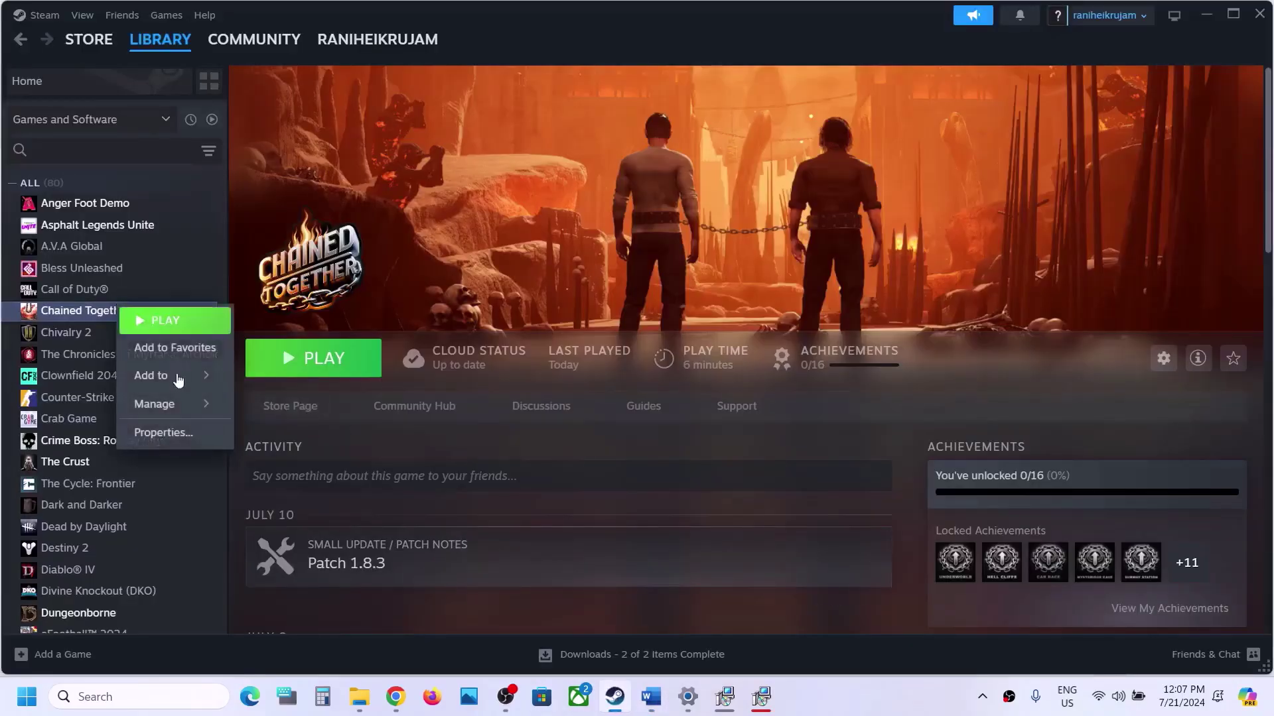
click(184, 431)
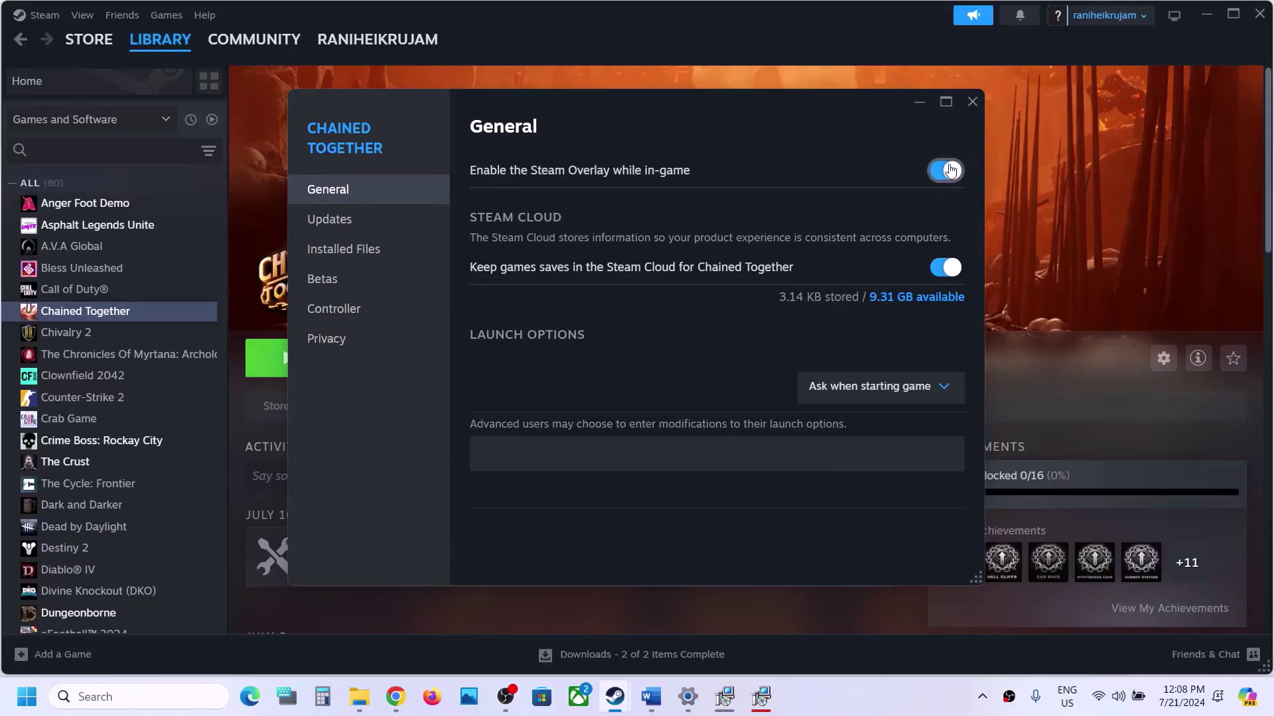
click(950, 171)
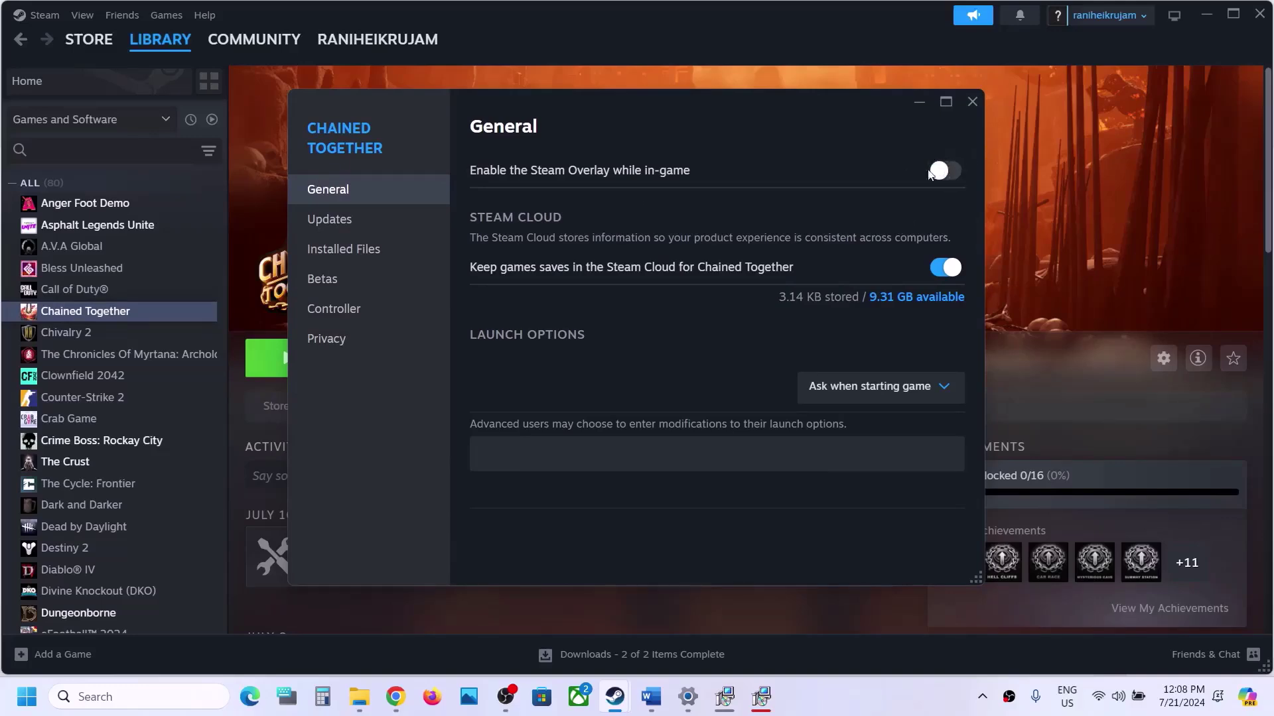
click(972, 101)
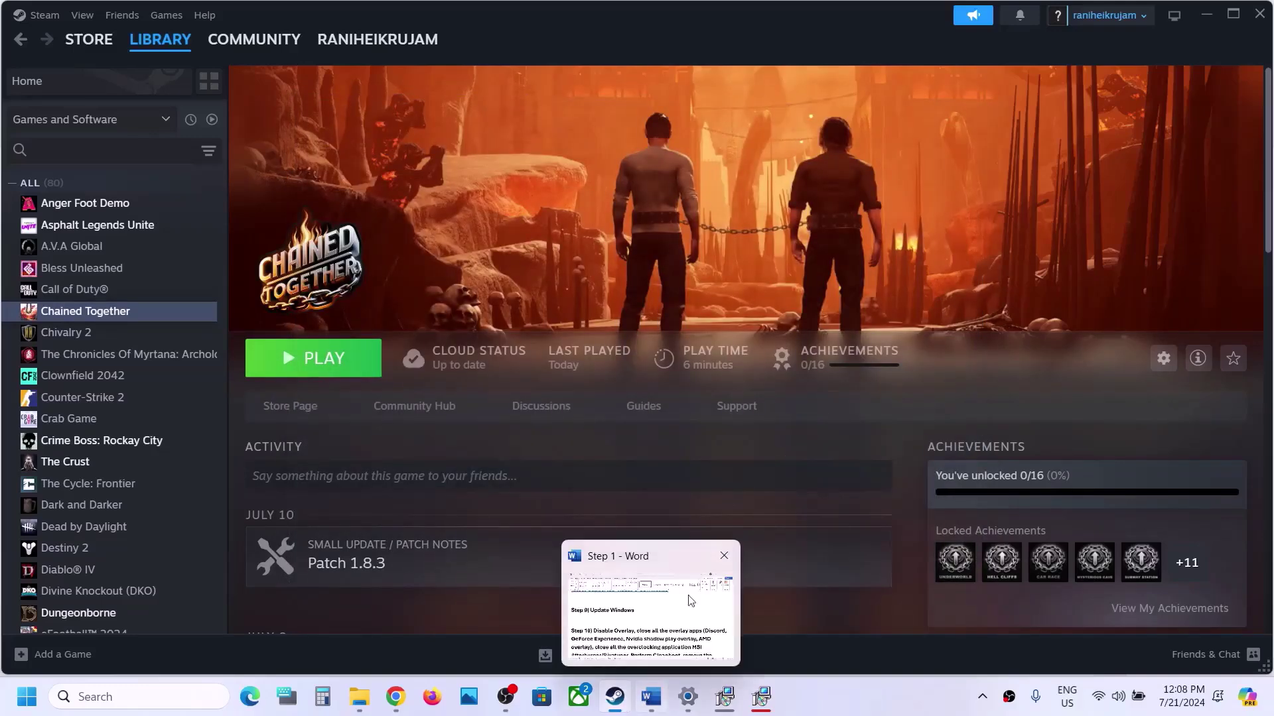
Return to the Word document and highlight Discord and GeForce Experience among the overlay apps in Step 10
click(651, 696)
scroll(499, 495, down, 1)
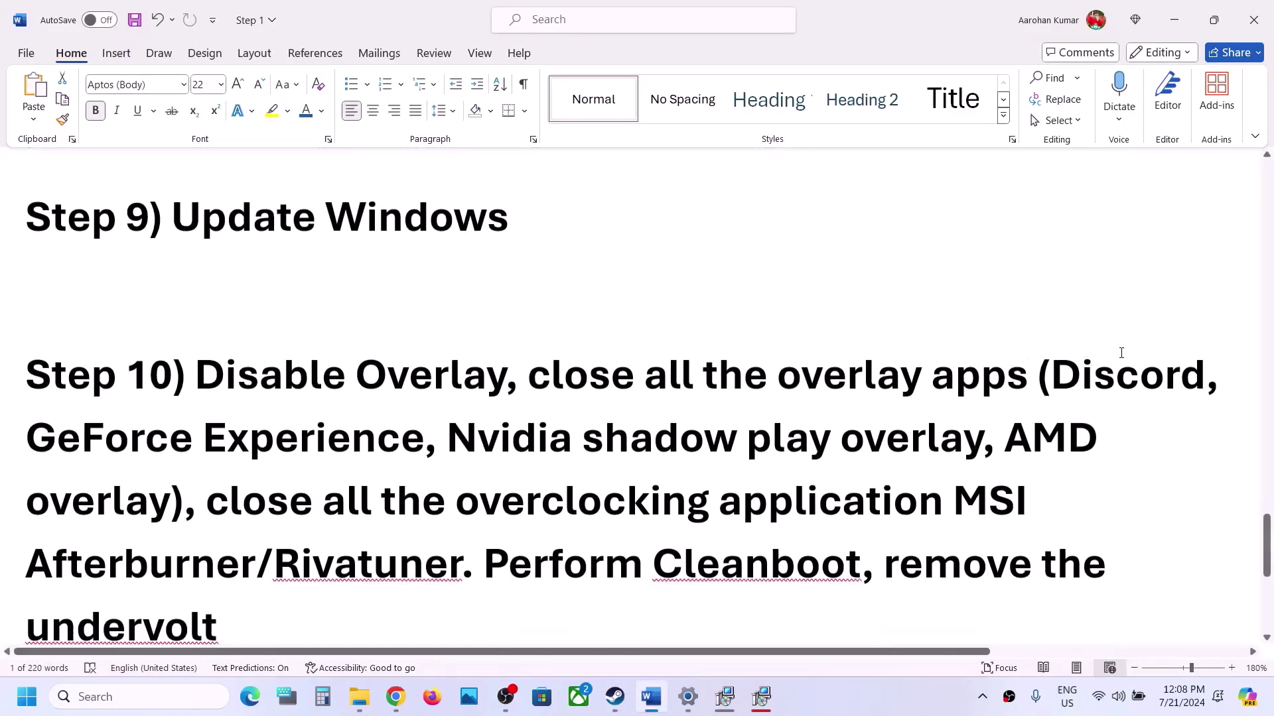
double_click(1051, 383)
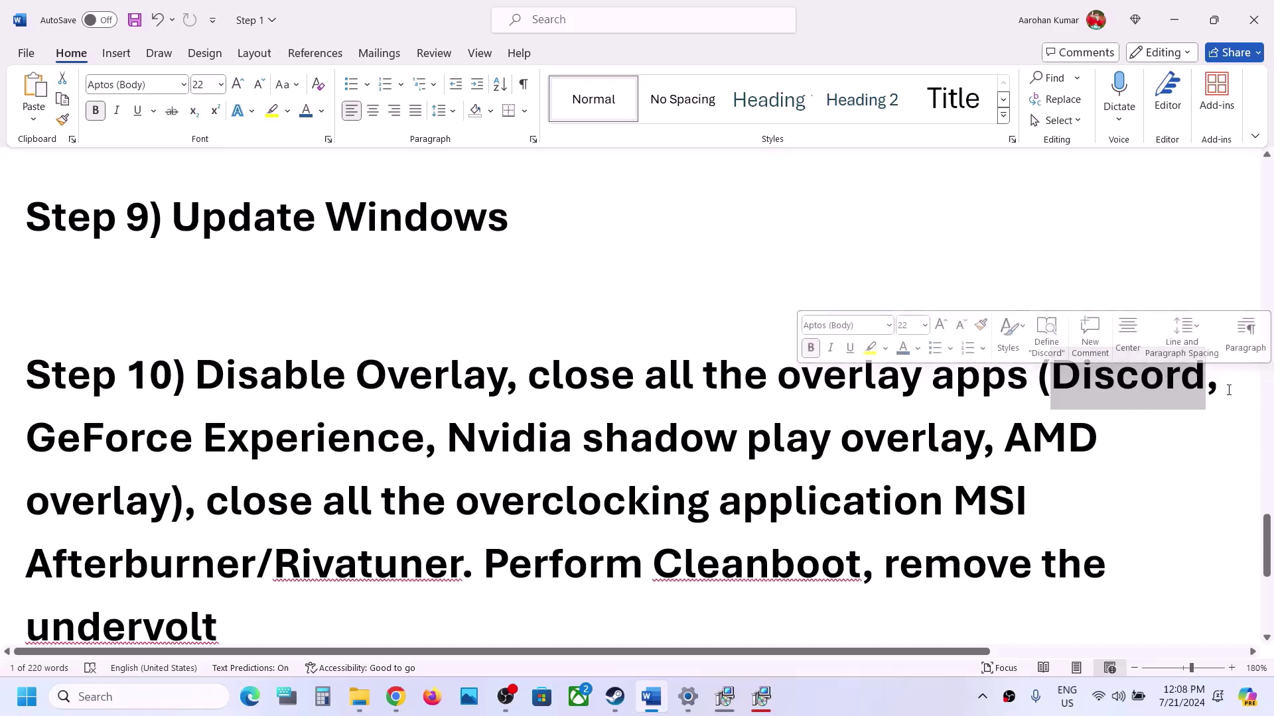
drag(97, 406, 368, 439)
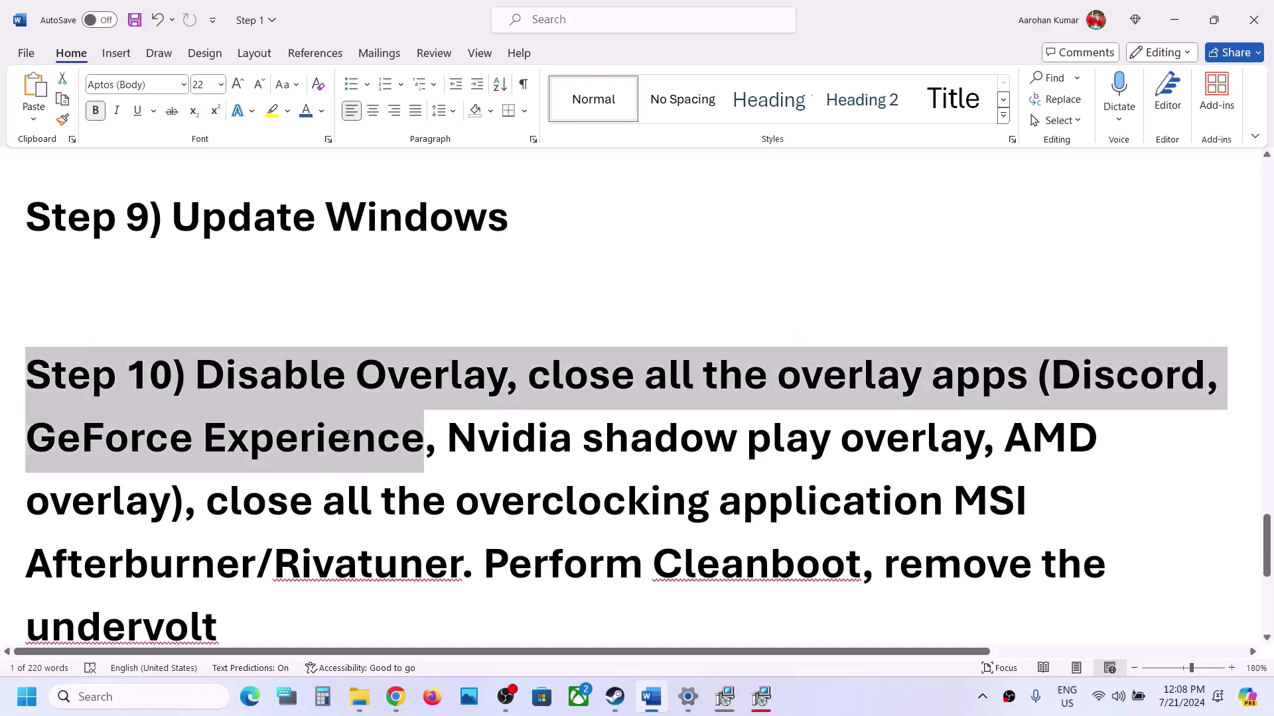
click(373, 440)
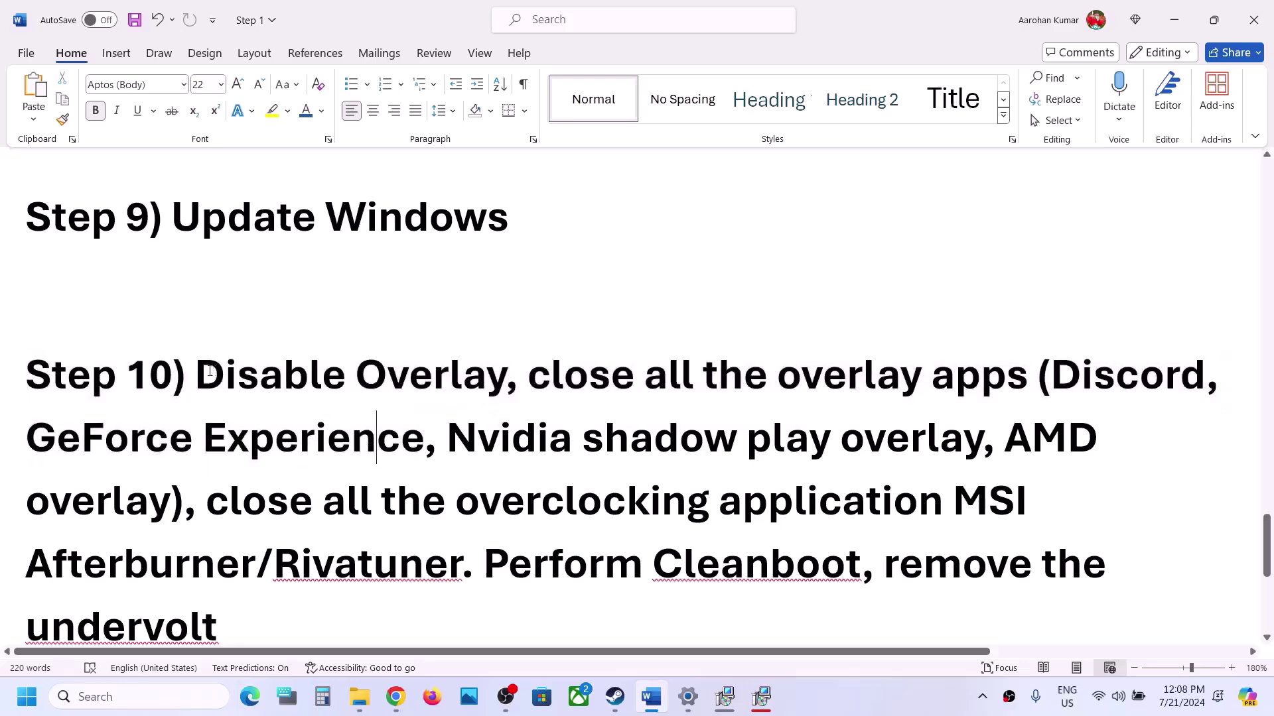
Highlight the Step 10 instructions to close all overclocking applications and perform a Cleanboot
drag(520, 364, 905, 502)
click(268, 501)
scroll(906, 494, down, 2)
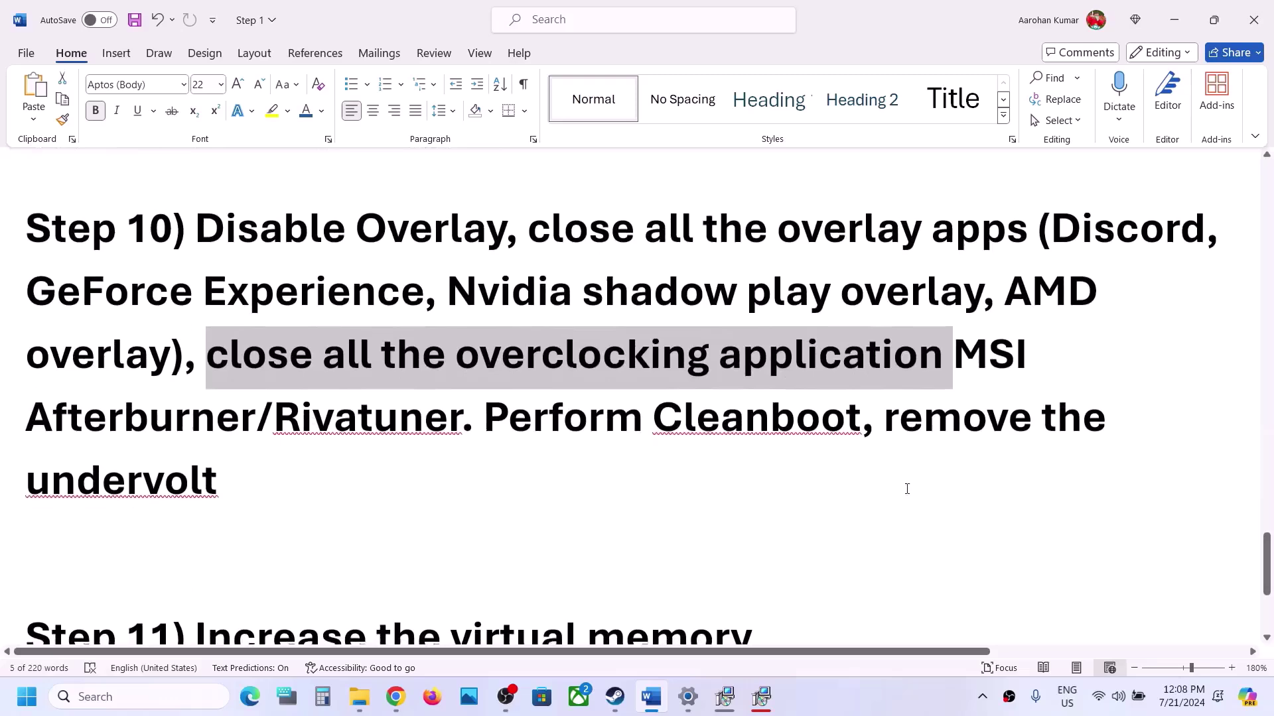
click(971, 356)
click(392, 413)
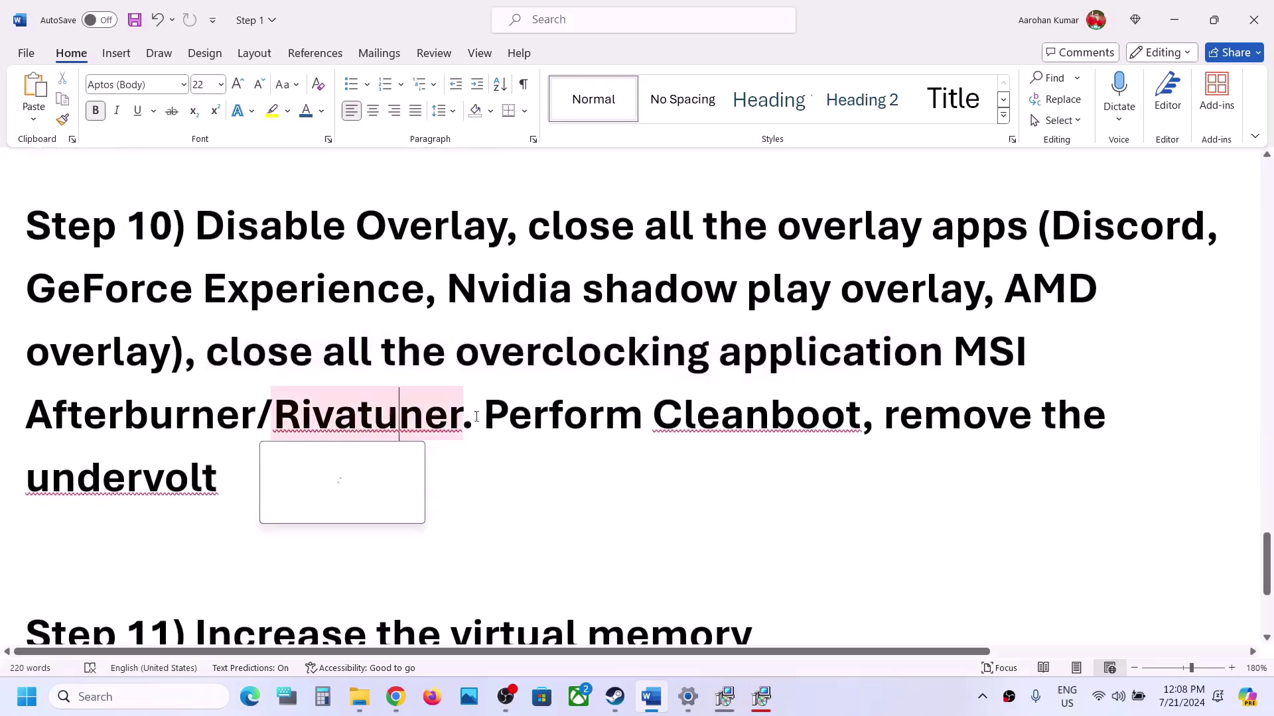
drag(372, 340, 946, 351)
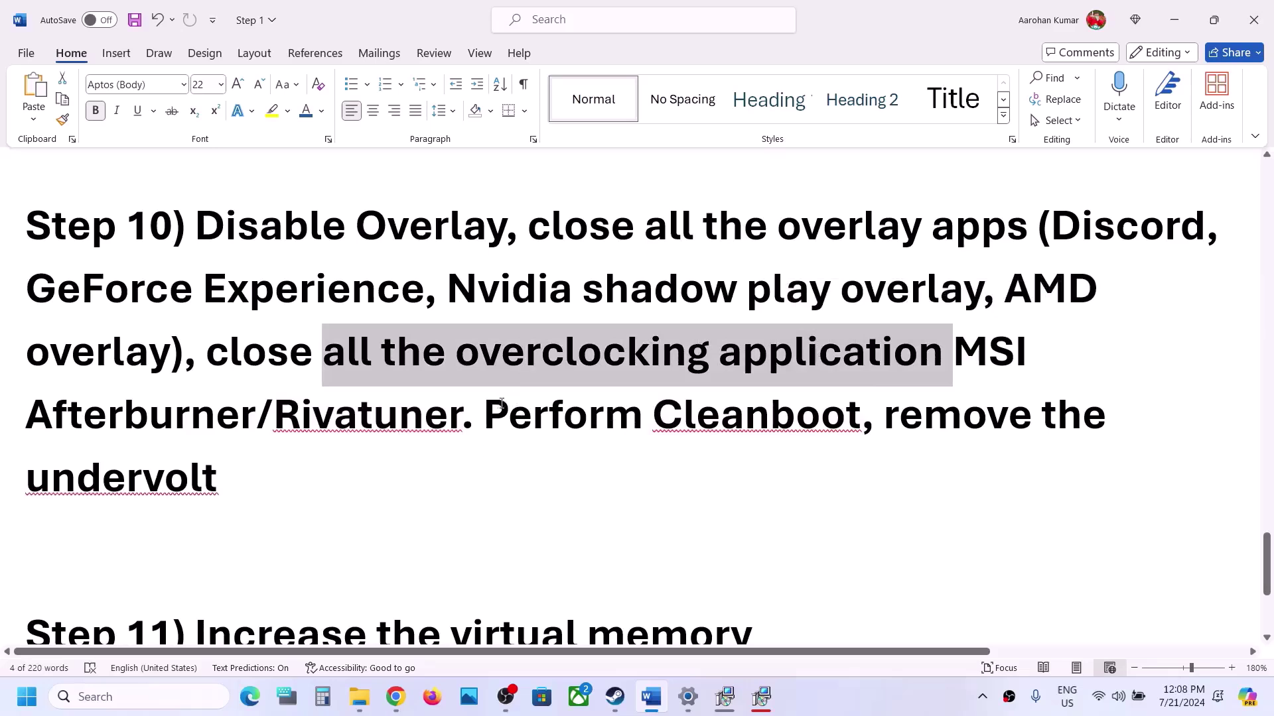
drag(501, 403, 861, 416)
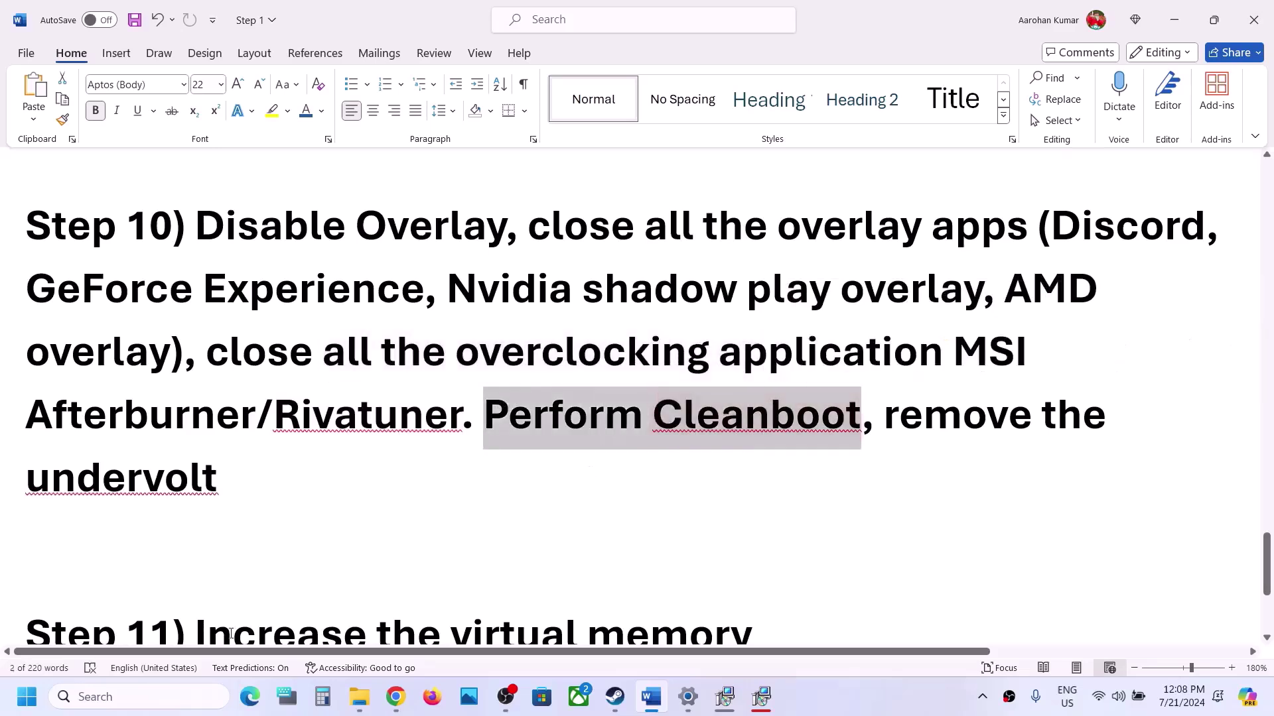
Search Windows for "system con" and open System Configuration
click(152, 693)
text(ystem)
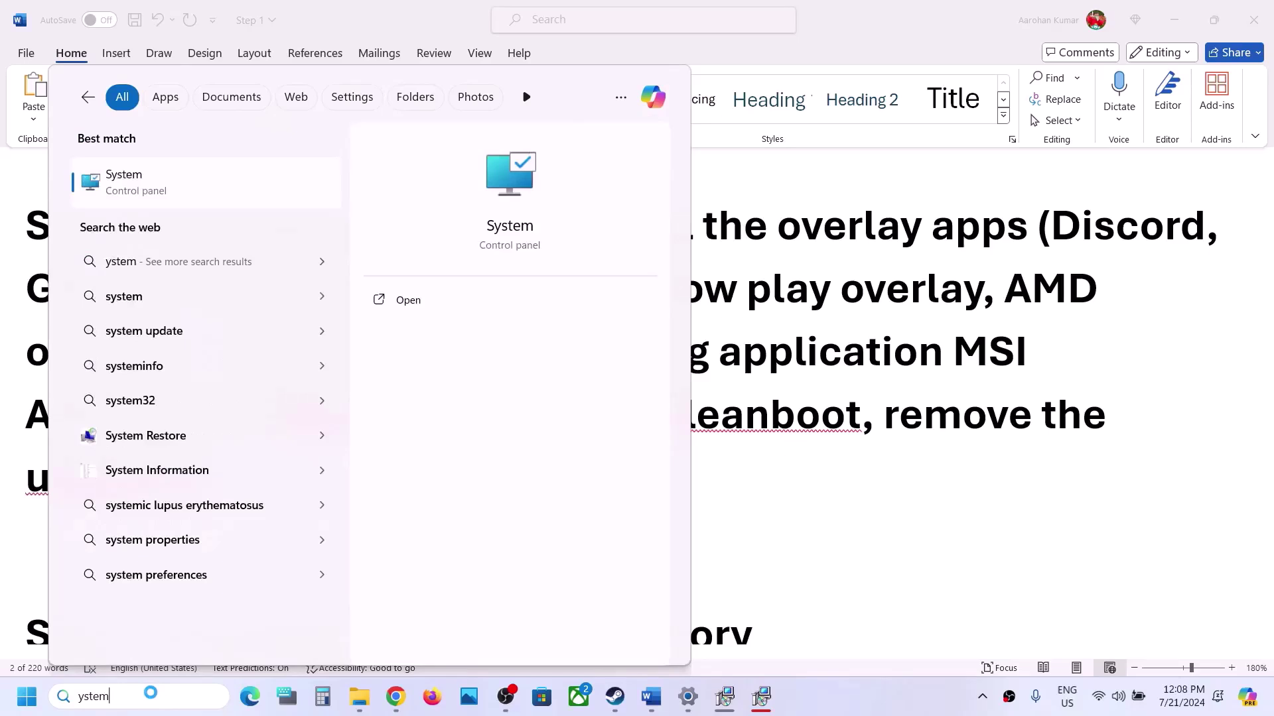
text(s)
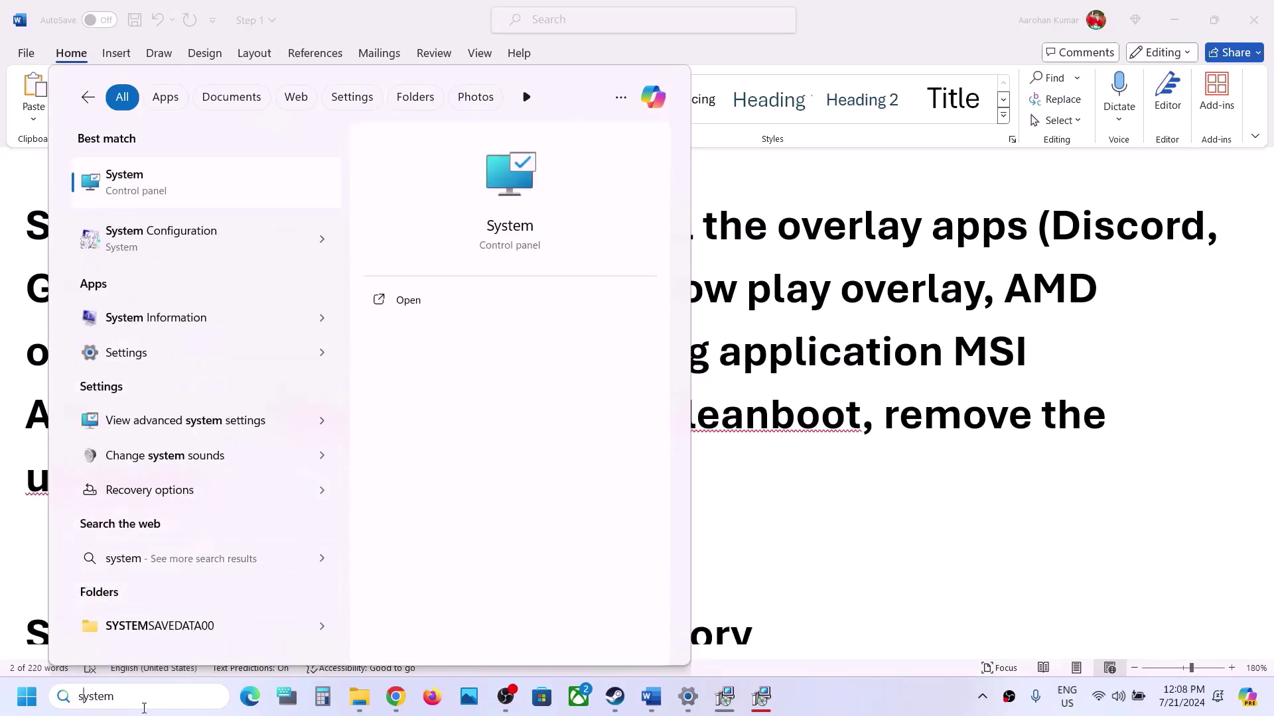
key(End)
text(con)
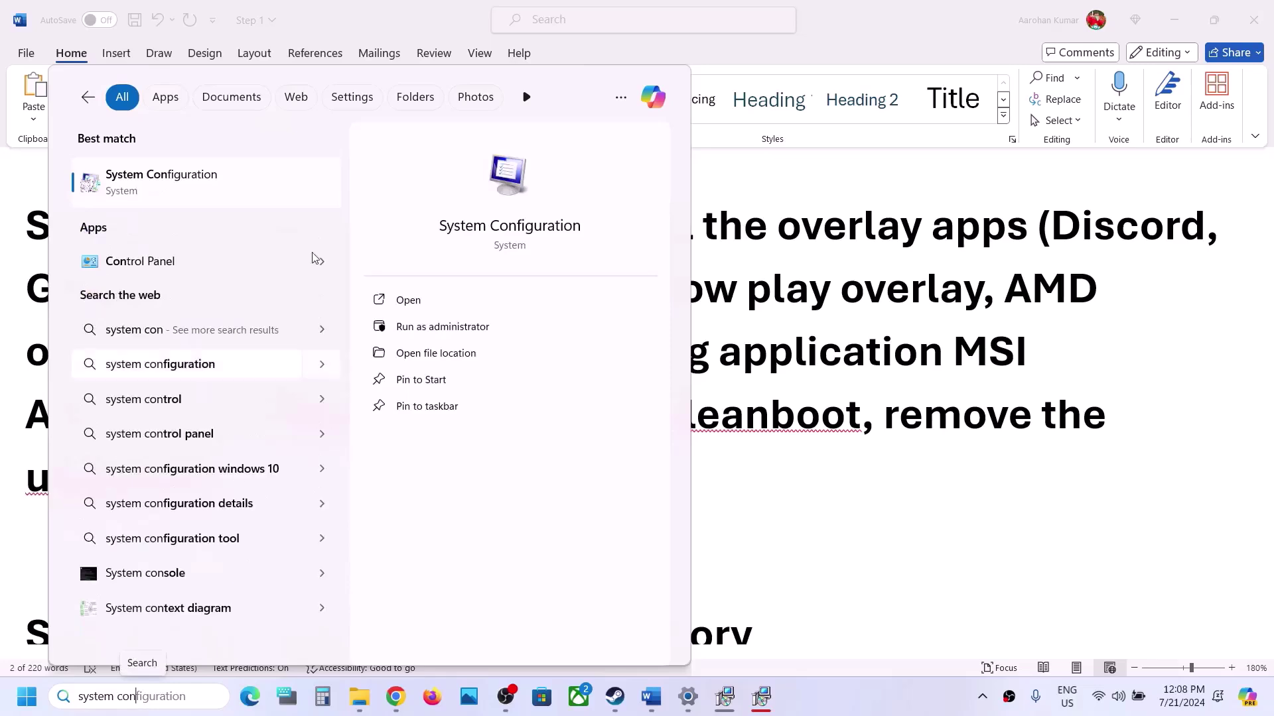
click(232, 182)
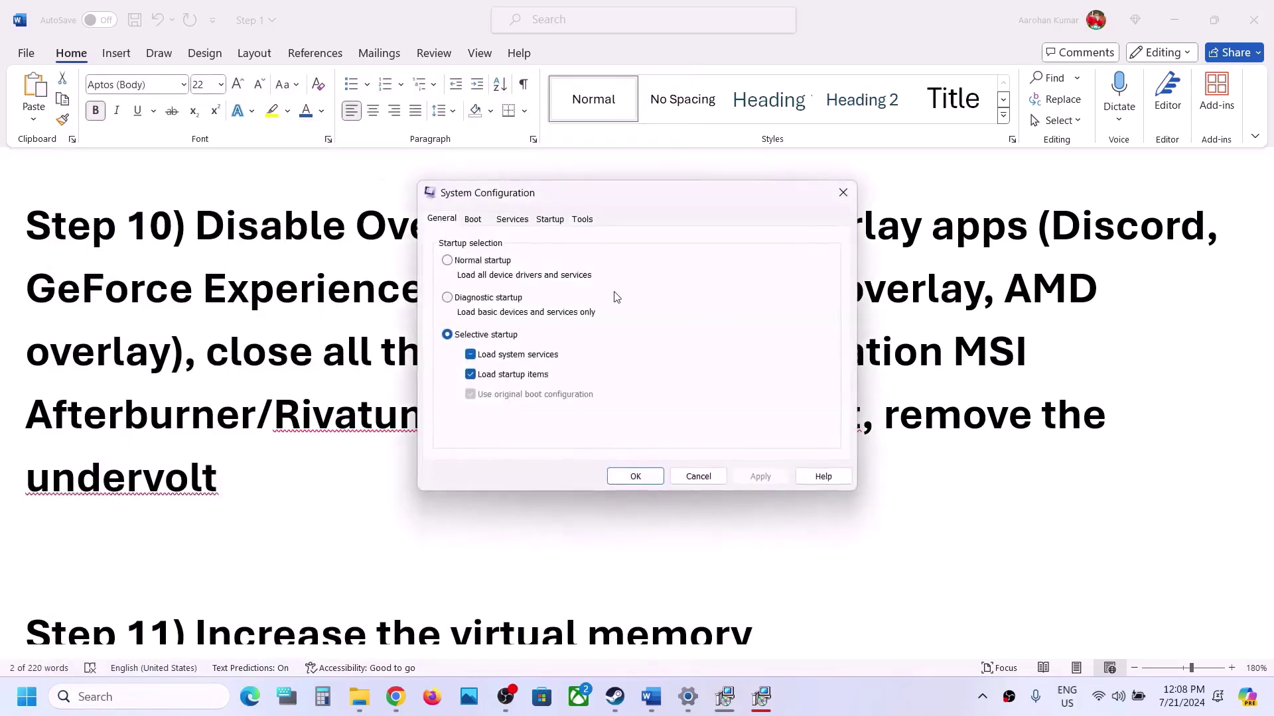
Hide all Microsoft services in the System Configuration services list and accept the configuration
click(512, 220)
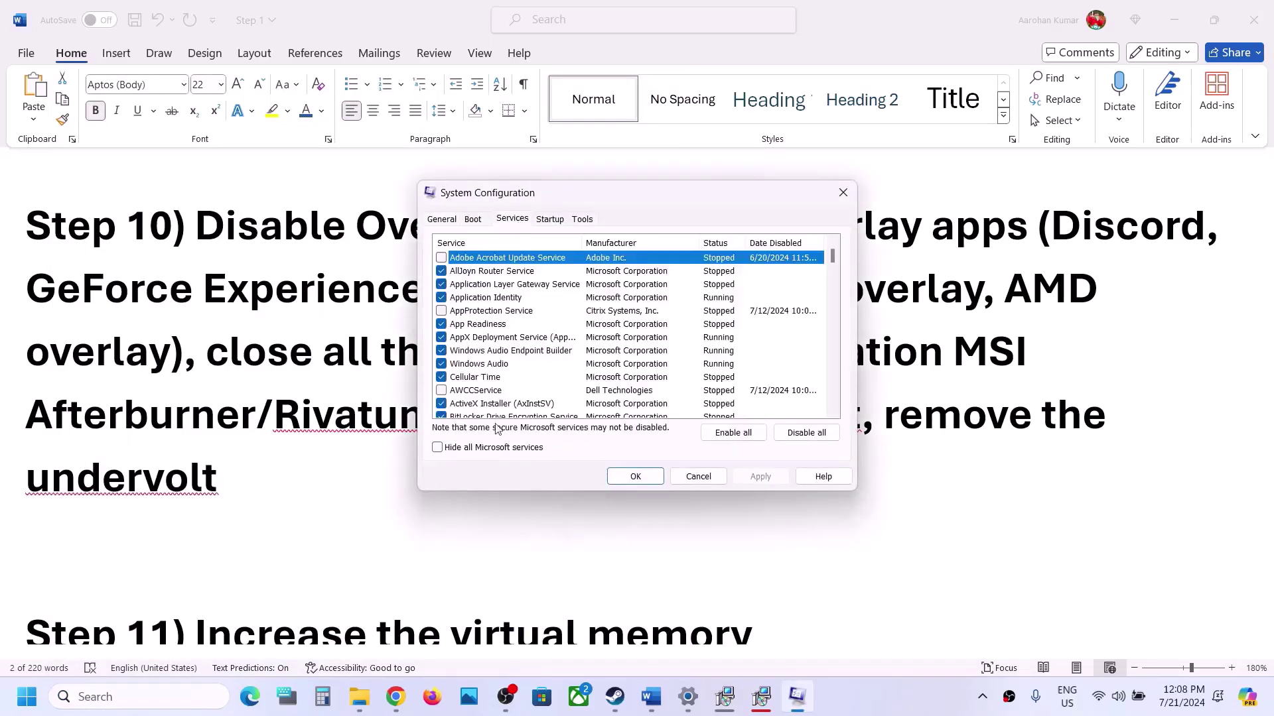
click(482, 448)
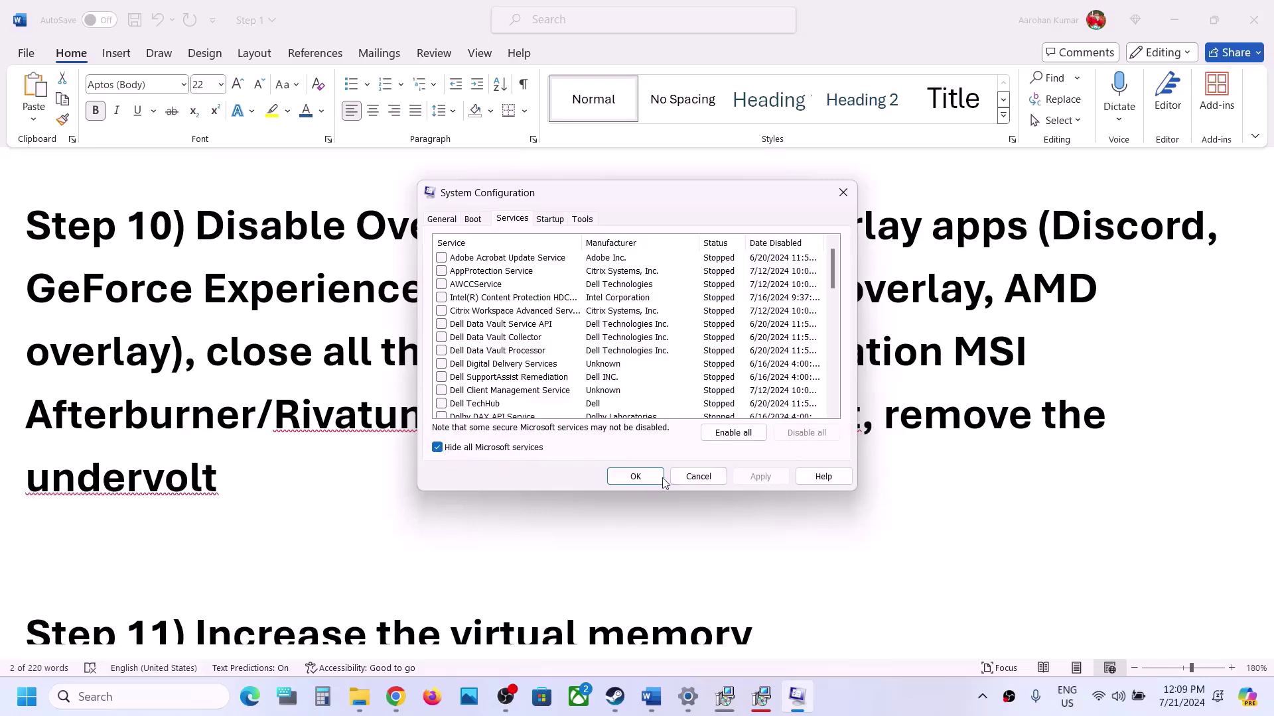
click(635, 477)
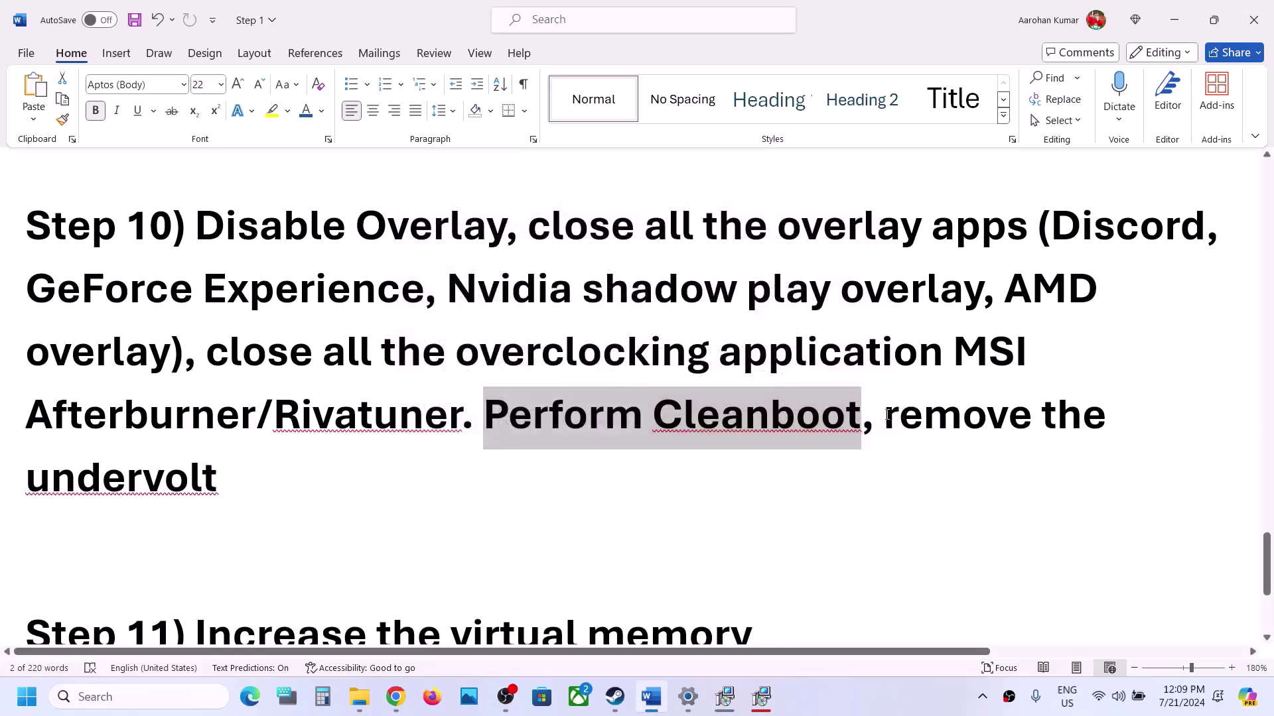
Highlight the "remove the undervolt" instruction in Step 10 and continue to Step 11 on virtual memory
drag(888, 414, 319, 481)
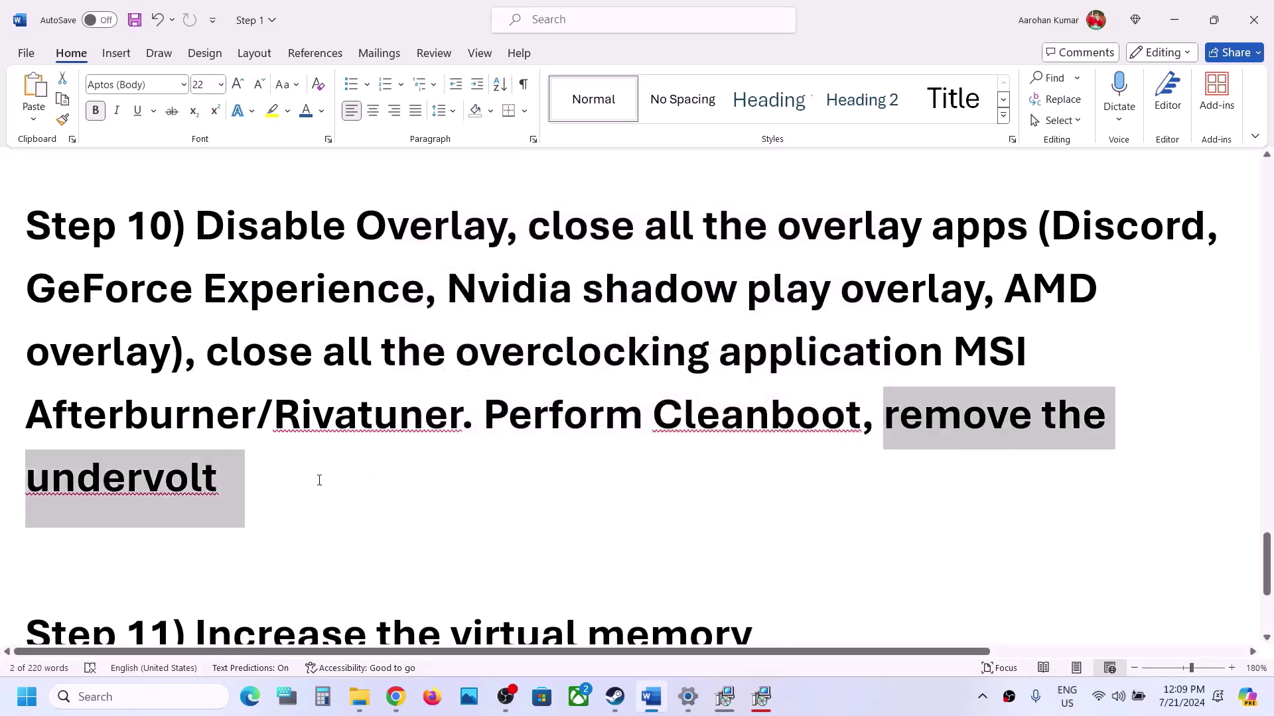
click(251, 479)
scroll(252, 478, down, 3)
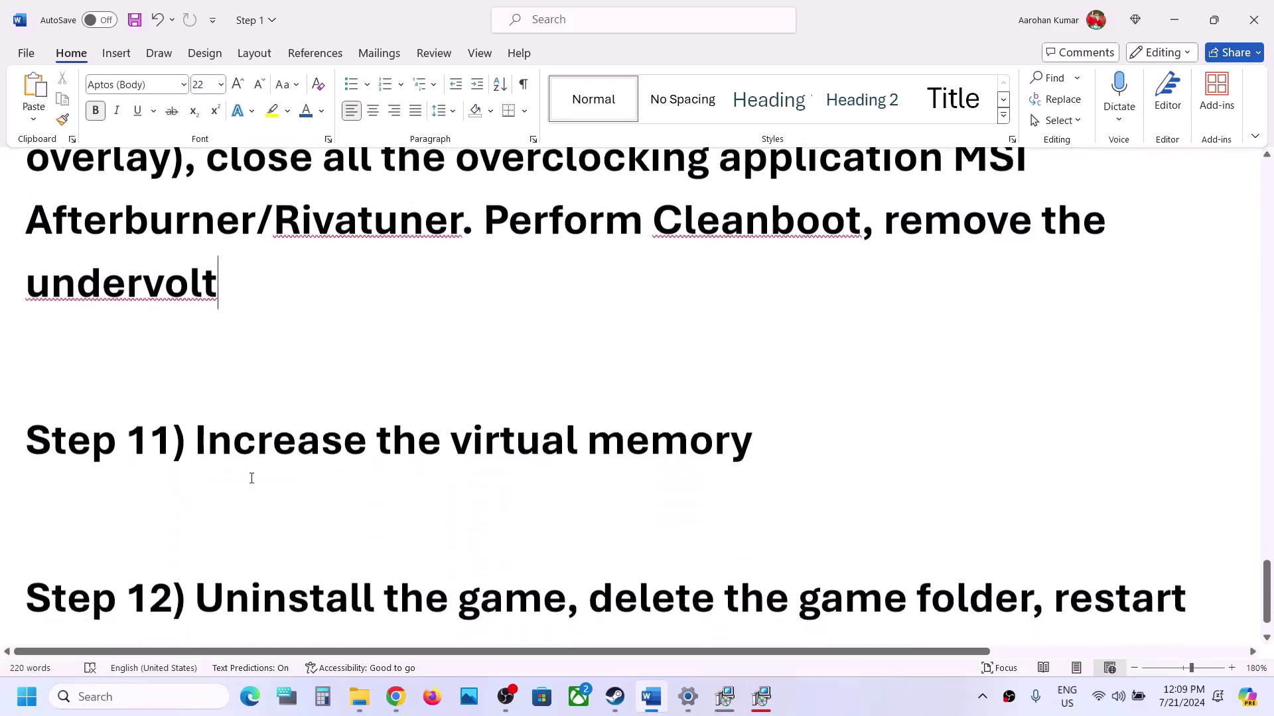
Copy the text "View Advanced system settings" from the notes, search Windows for it and open the matching result
shift+click(200, 422)
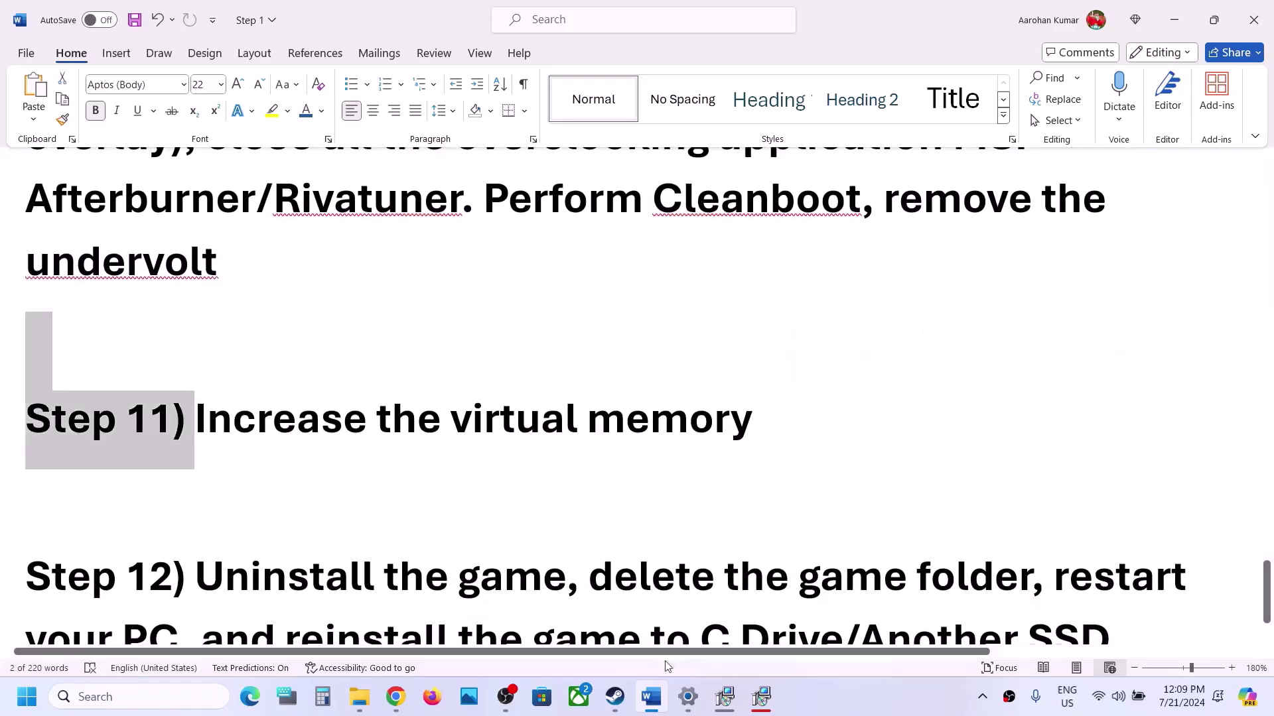
click(615, 697)
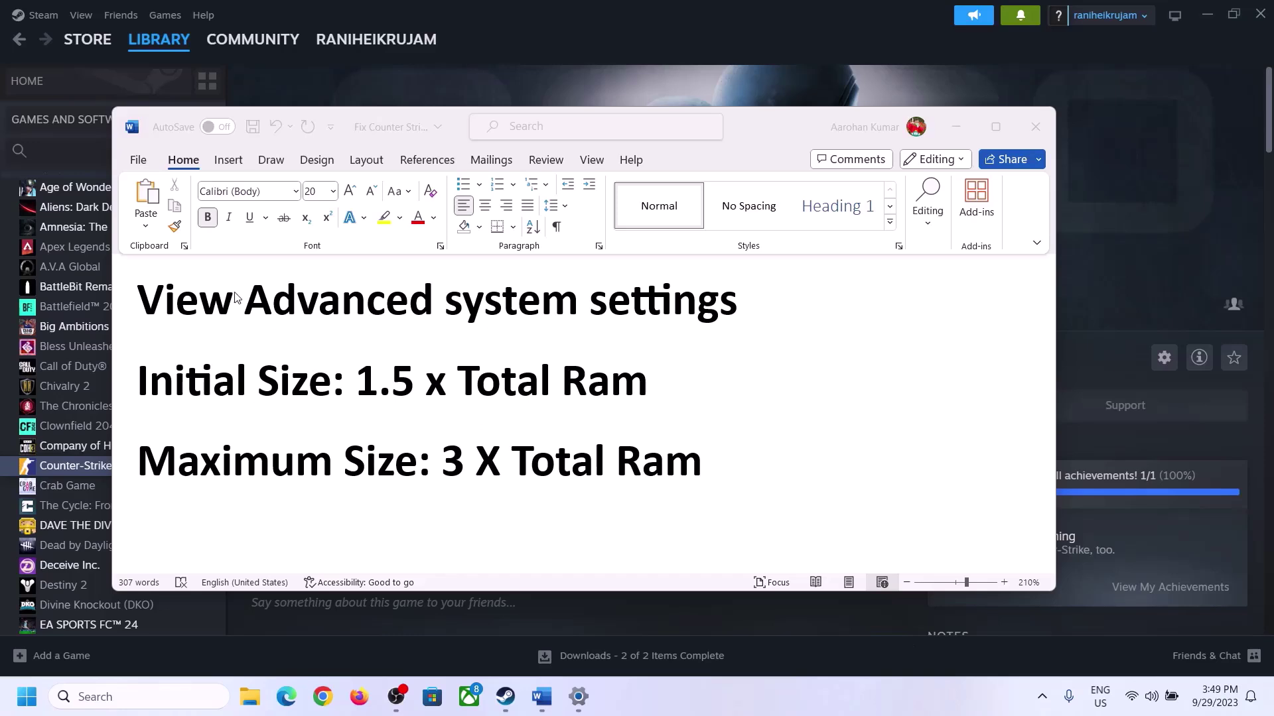
drag(184, 309, 685, 333)
key(ctrl+c)
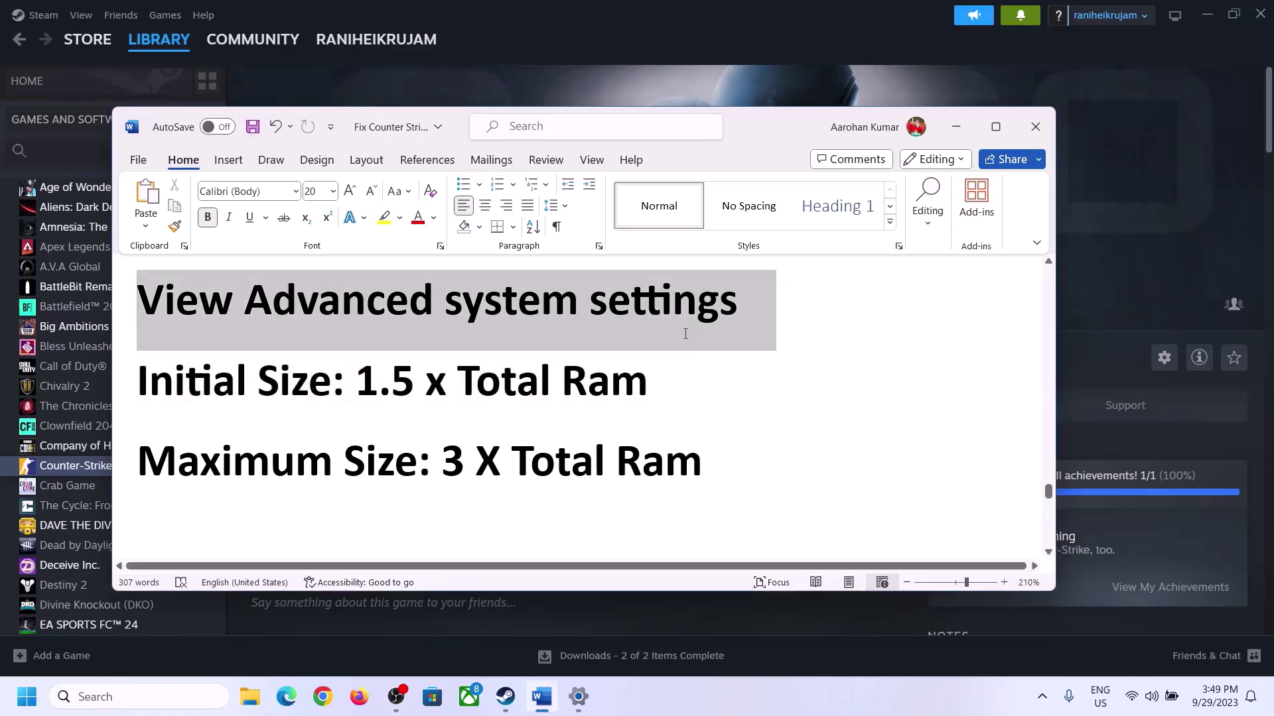
click(153, 695)
key(ctrl+v)
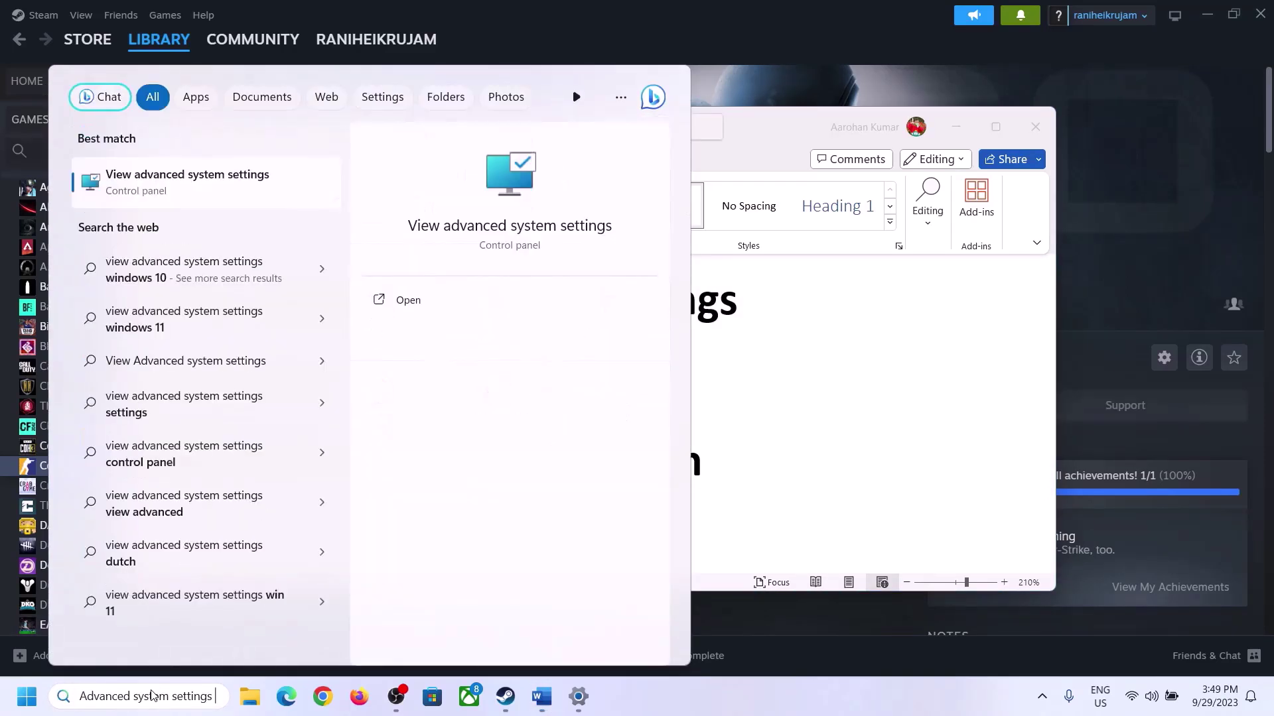
click(181, 193)
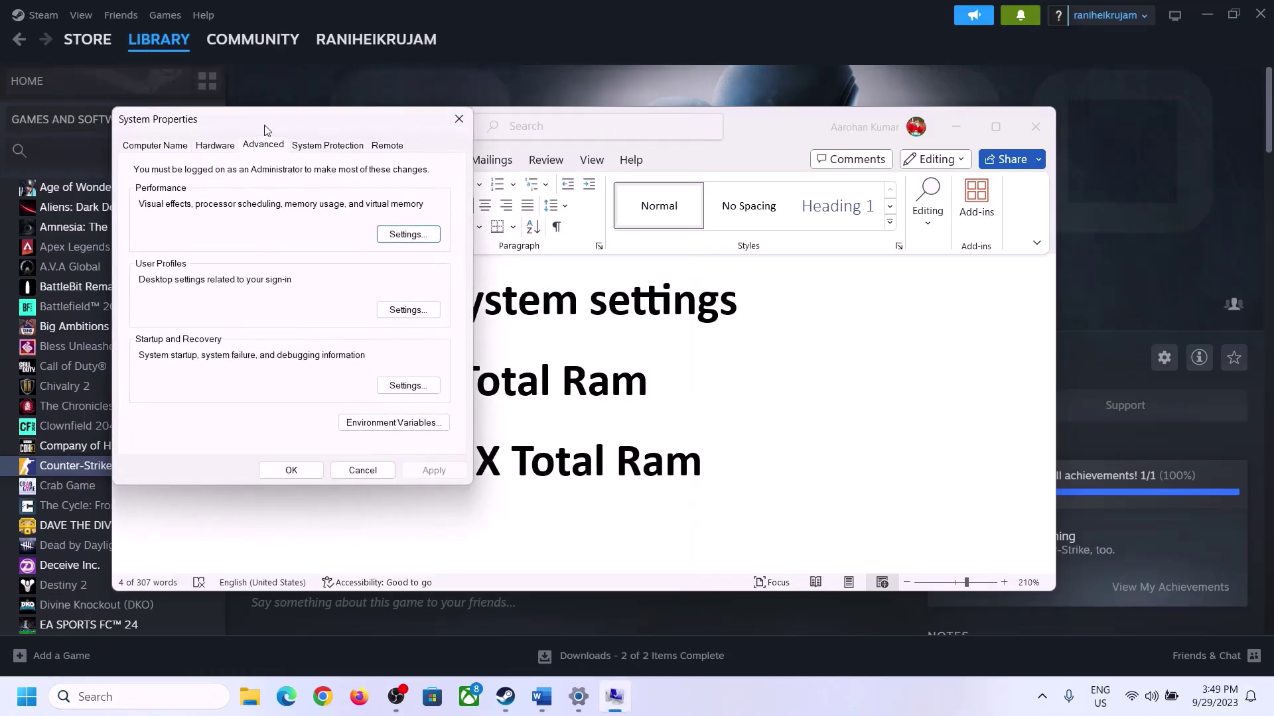
Open the virtual memory settings, turn off automatic paging file management for all drives and choose a custom size for drive C
drag(265, 128, 570, 229)
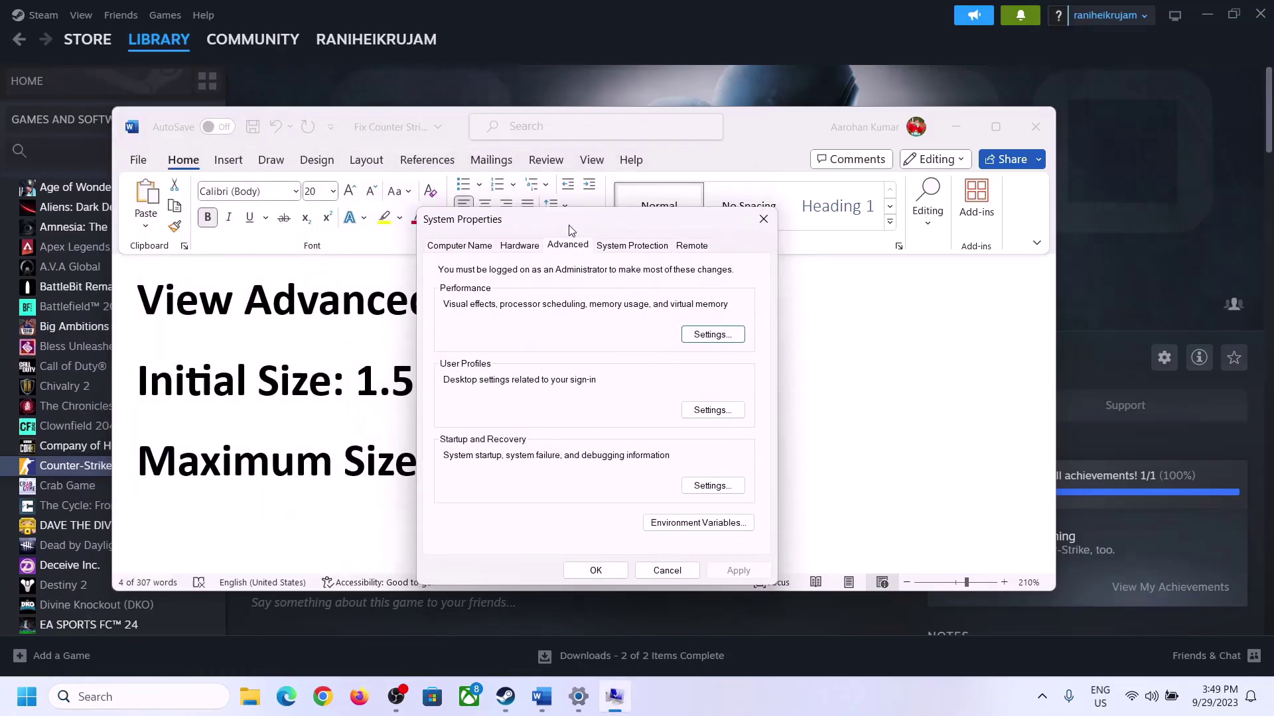
click(712, 335)
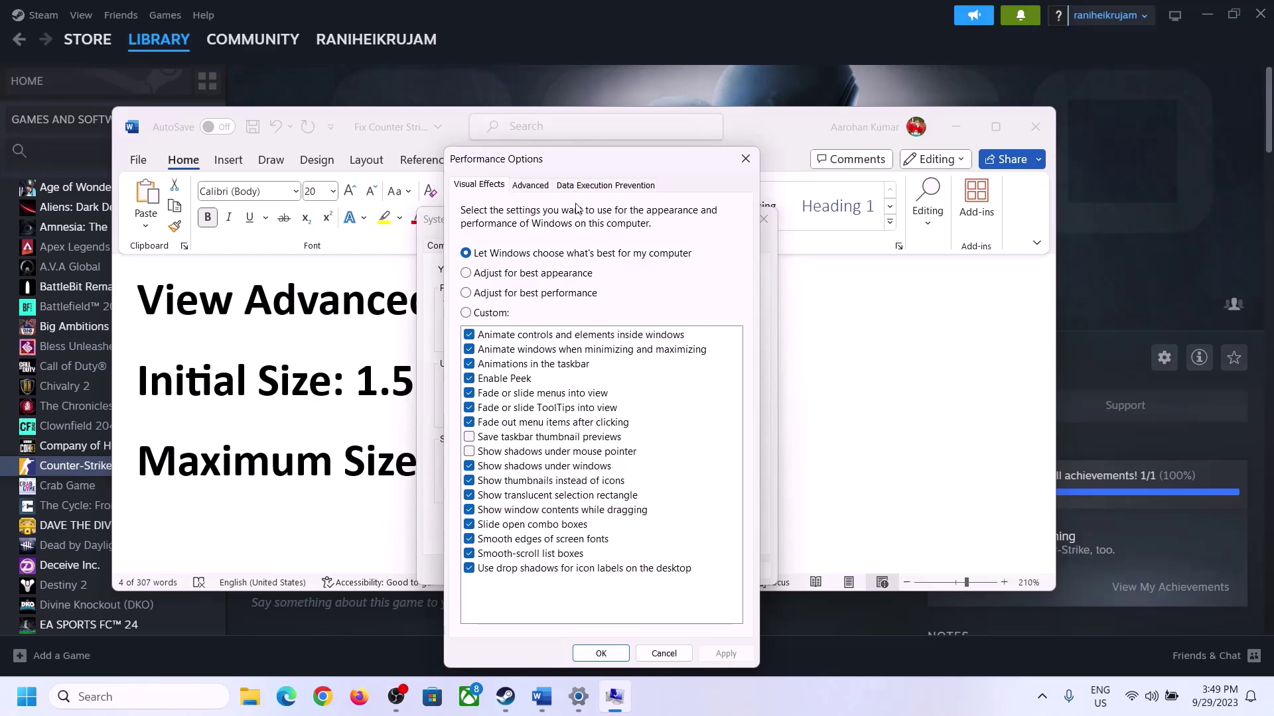
click(535, 187)
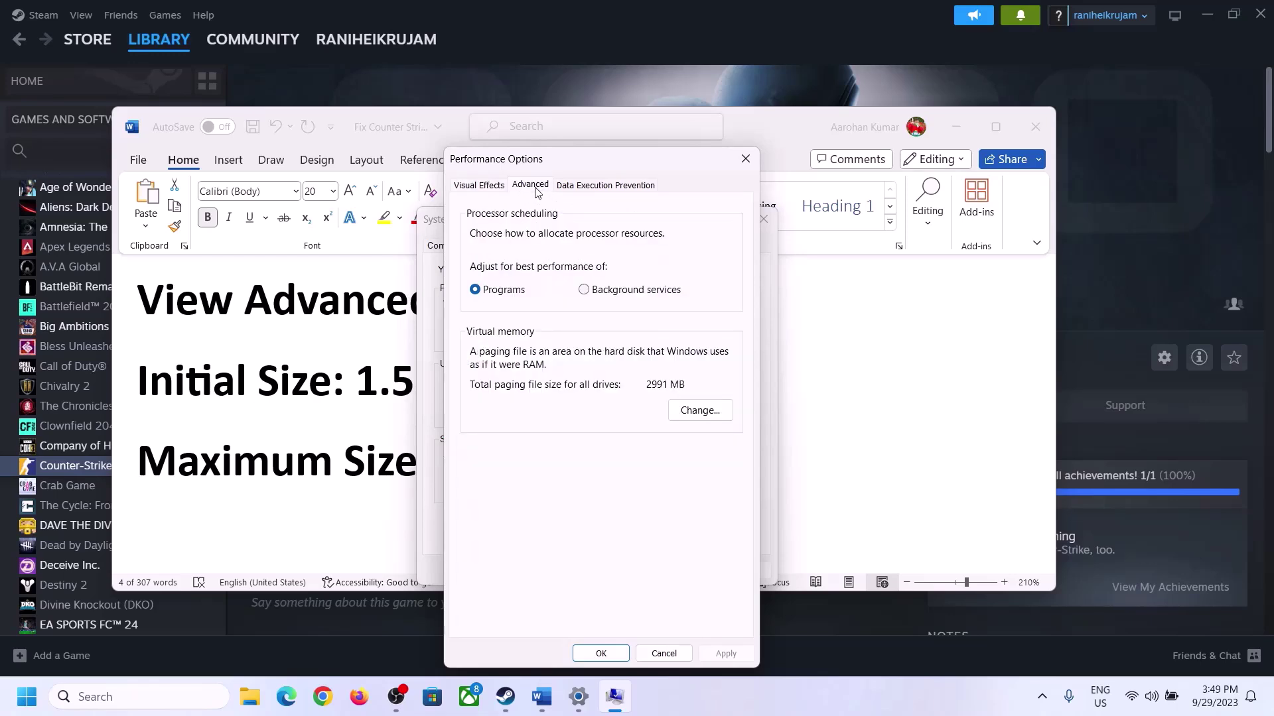
click(705, 410)
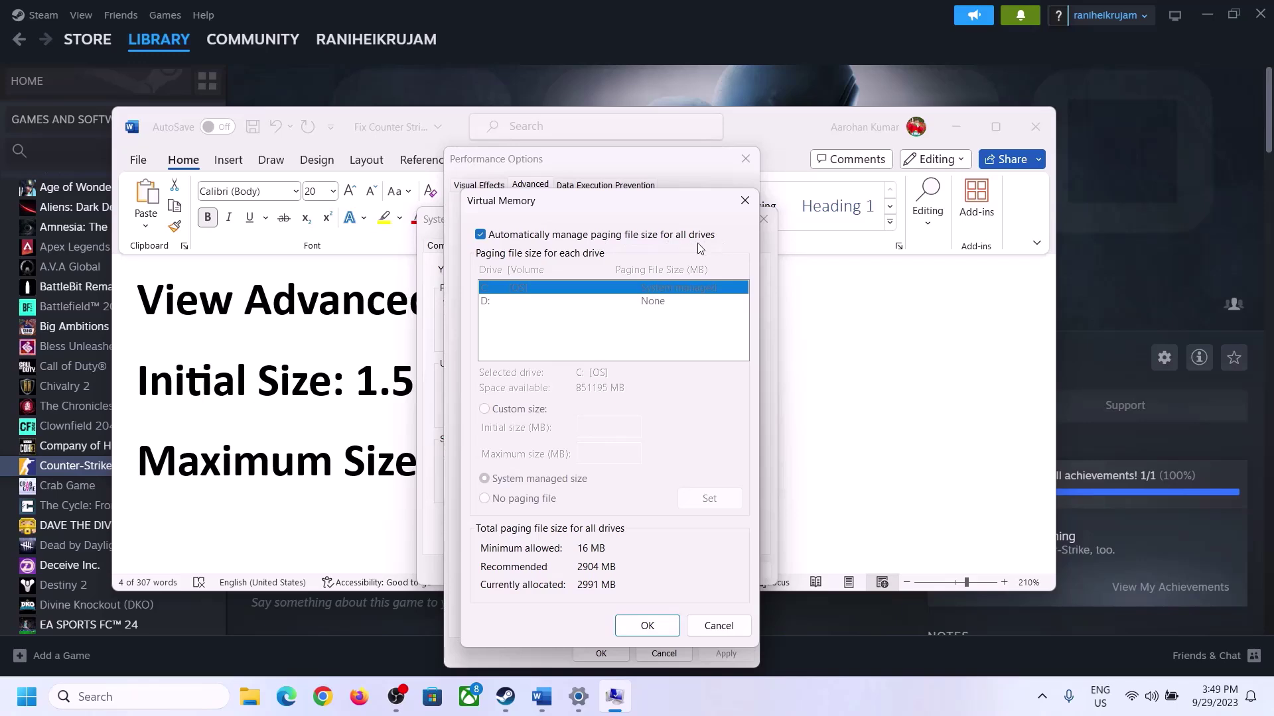
click(480, 235)
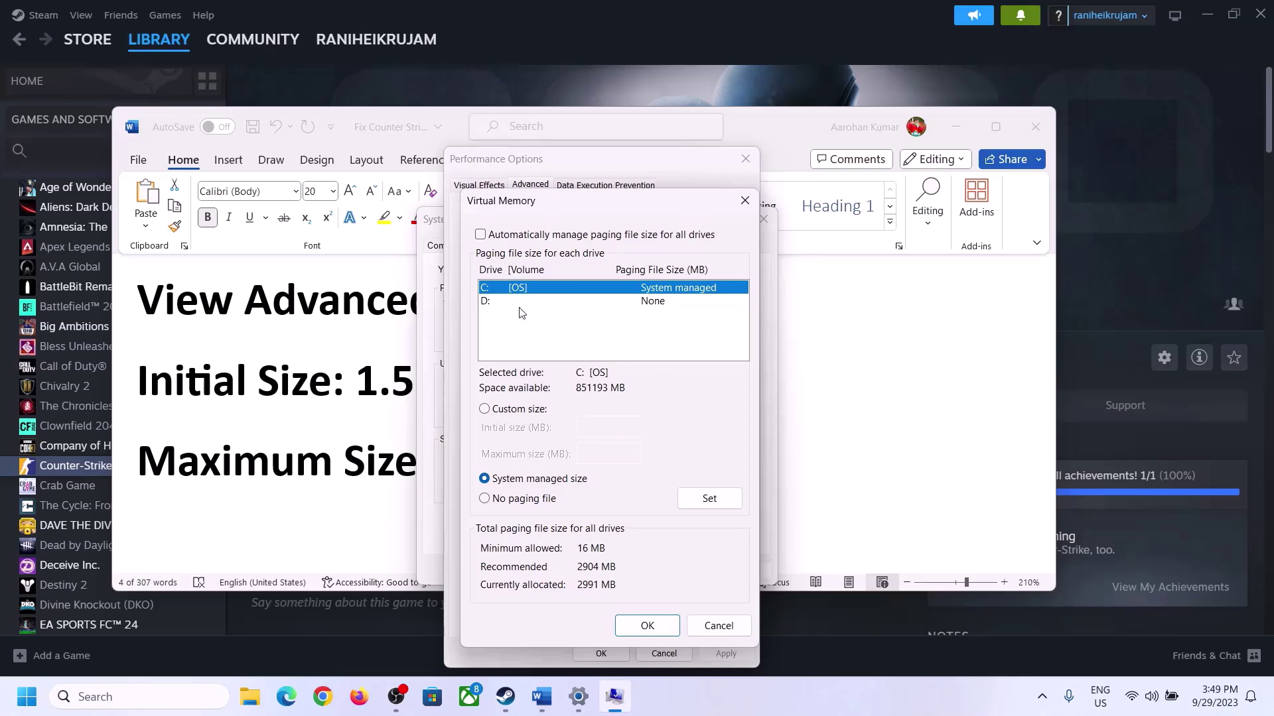
click(485, 411)
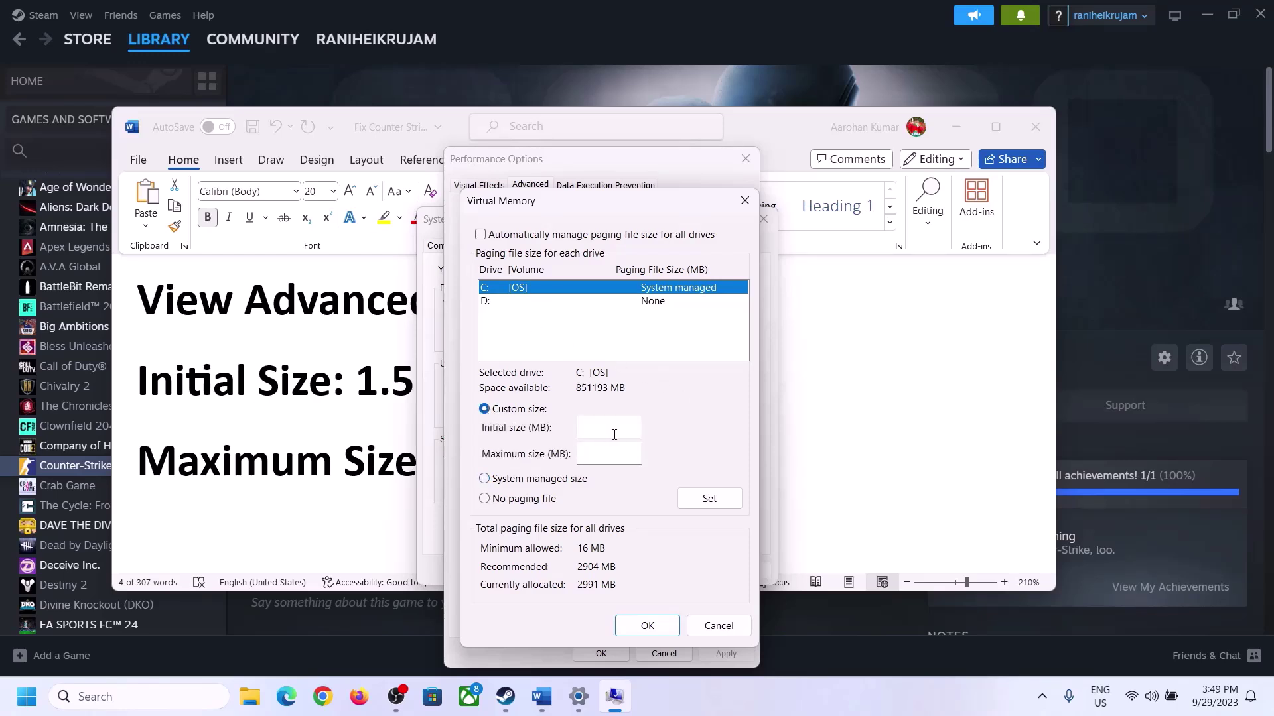
Highlight the "1.5 x Total Ram" formula for the initial size and look up the installed RAM in the device specifications
click(363, 390)
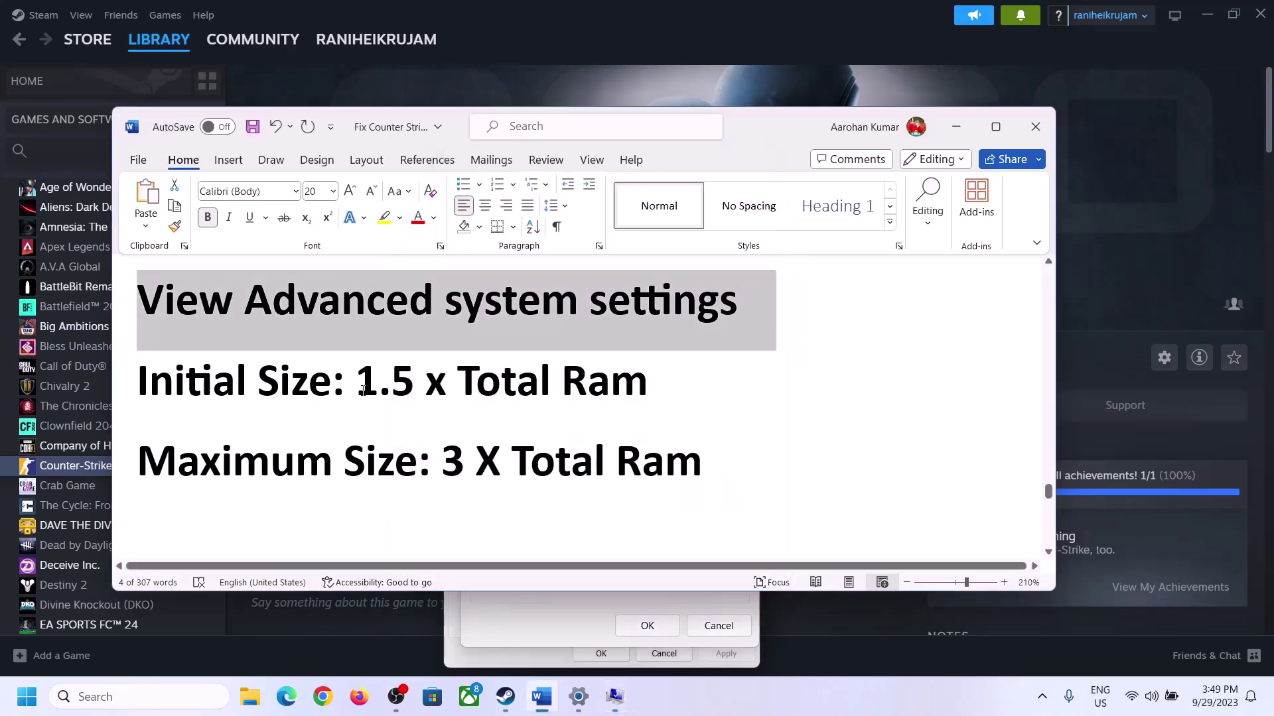
drag(364, 381, 590, 397)
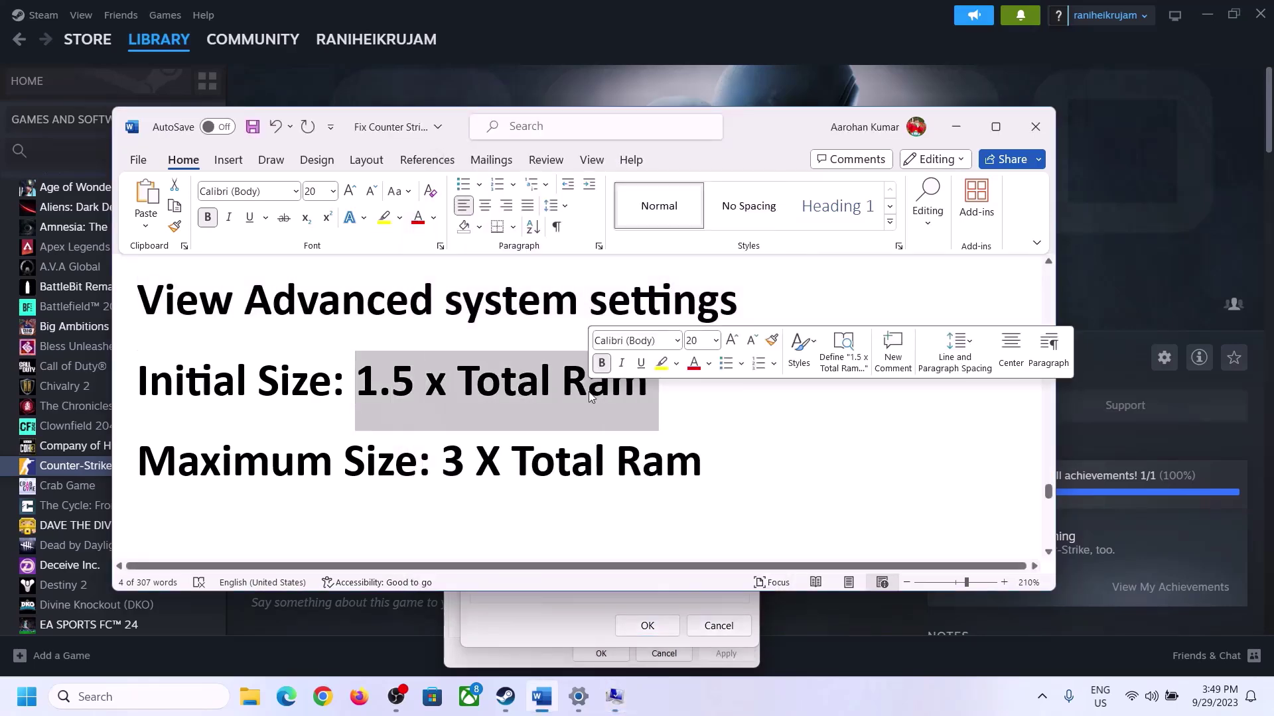
click(579, 700)
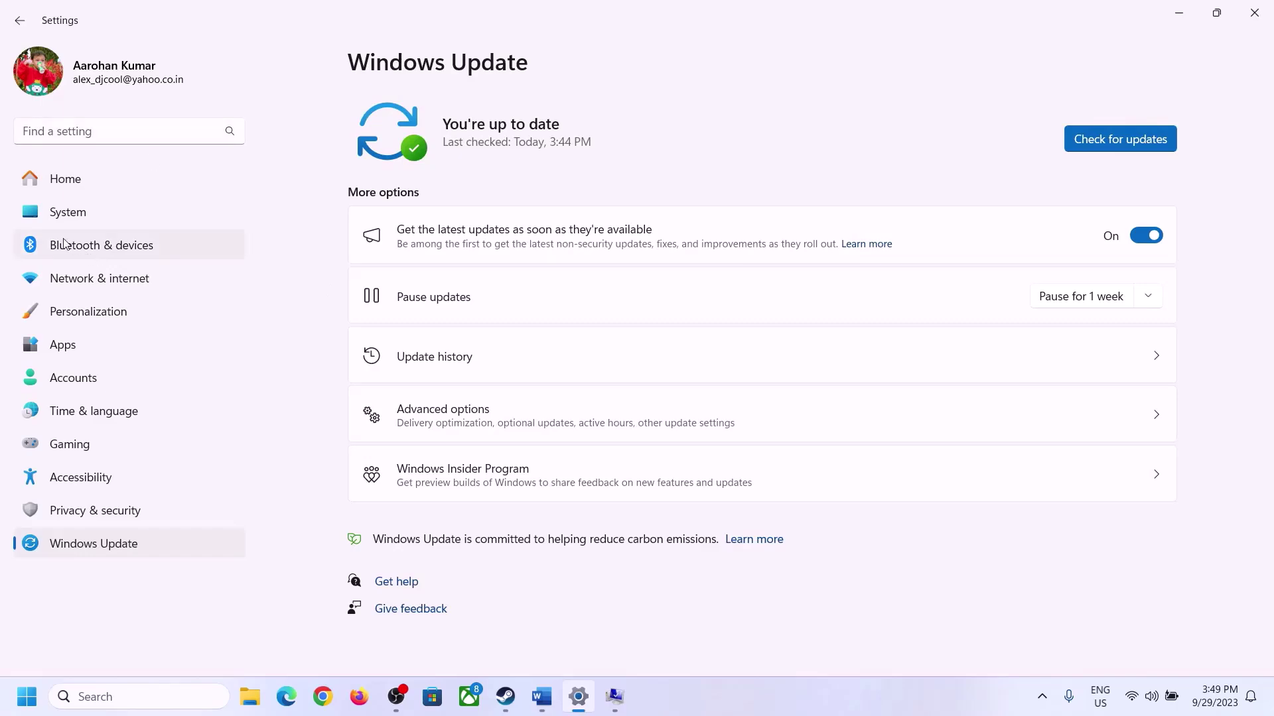
click(63, 212)
scroll(468, 513, down, 8)
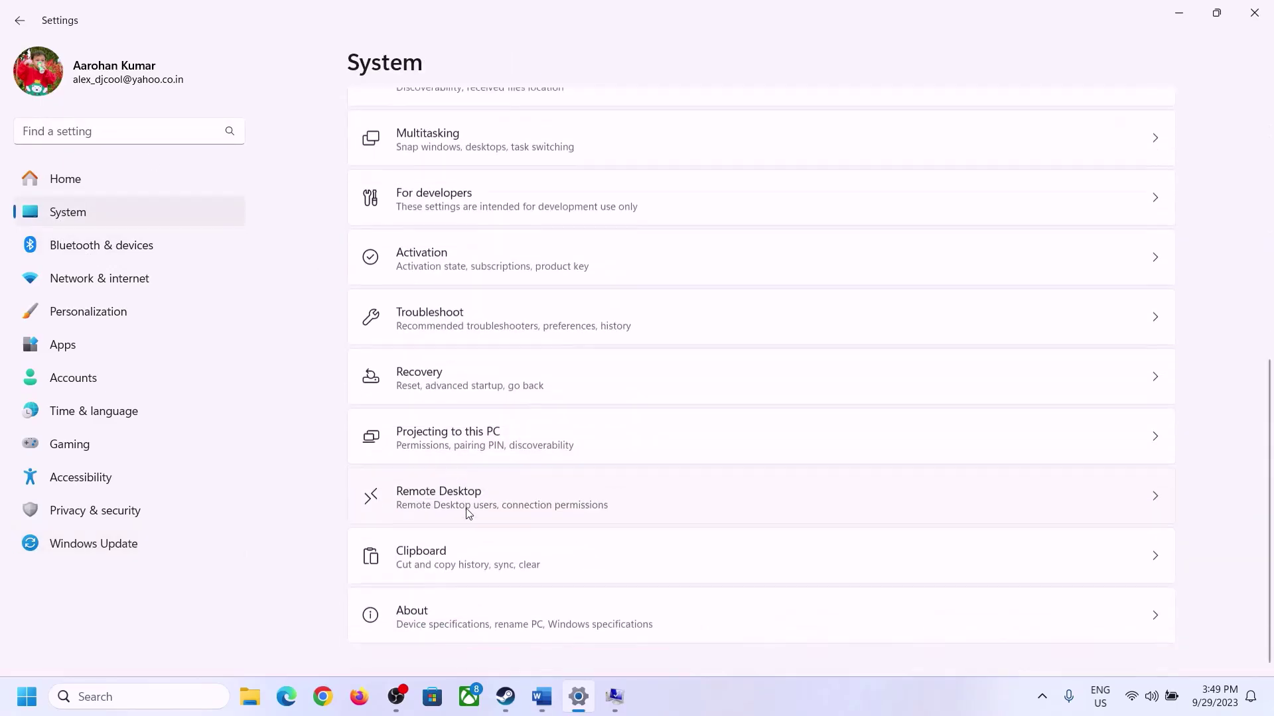
click(419, 626)
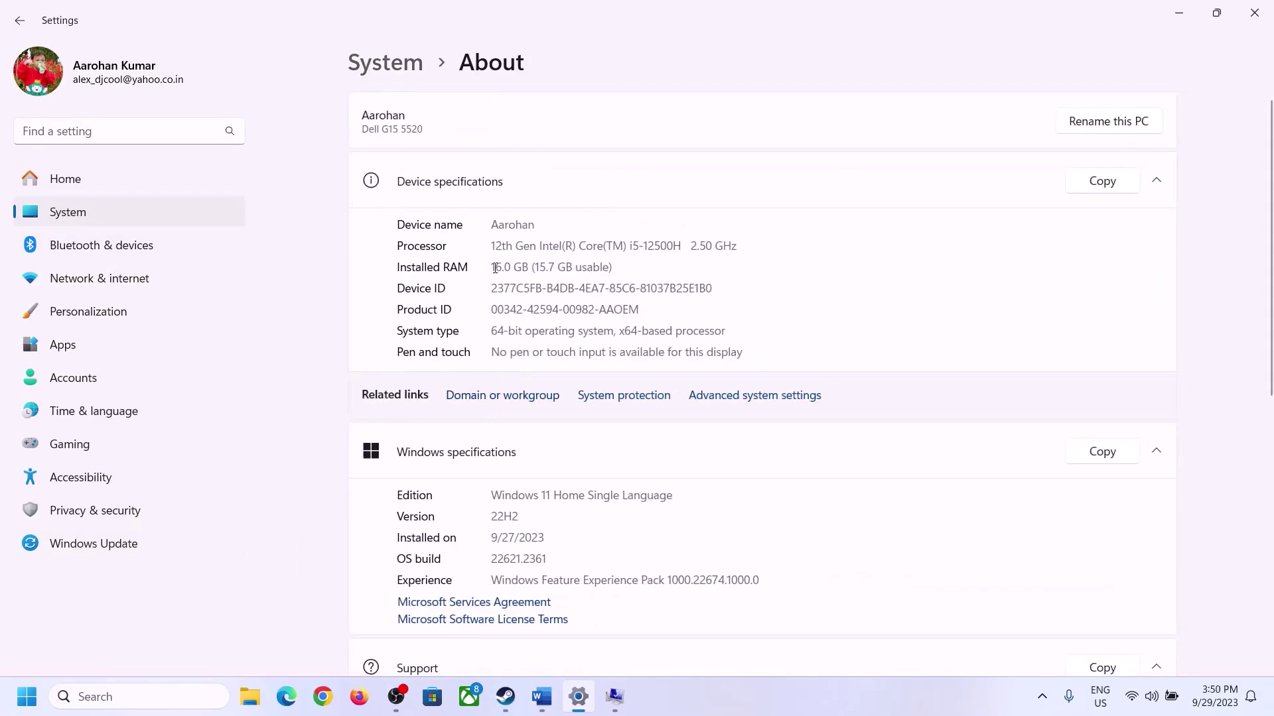
drag(503, 266, 484, 266)
click(513, 269)
drag(507, 265, 487, 261)
Launch Calculator with the Run command "calc", place it beside the Virtual Memory dialog and recheck the initial size formula
click(611, 697)
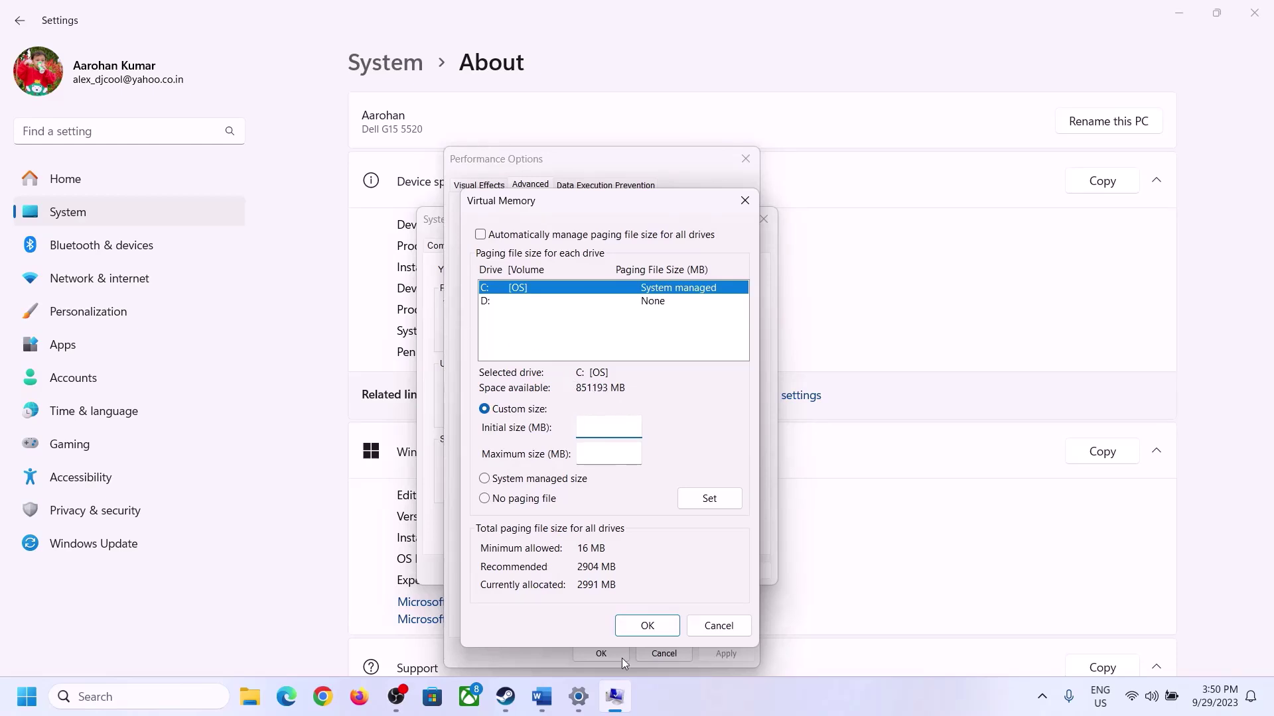
mouse_move(578, 696)
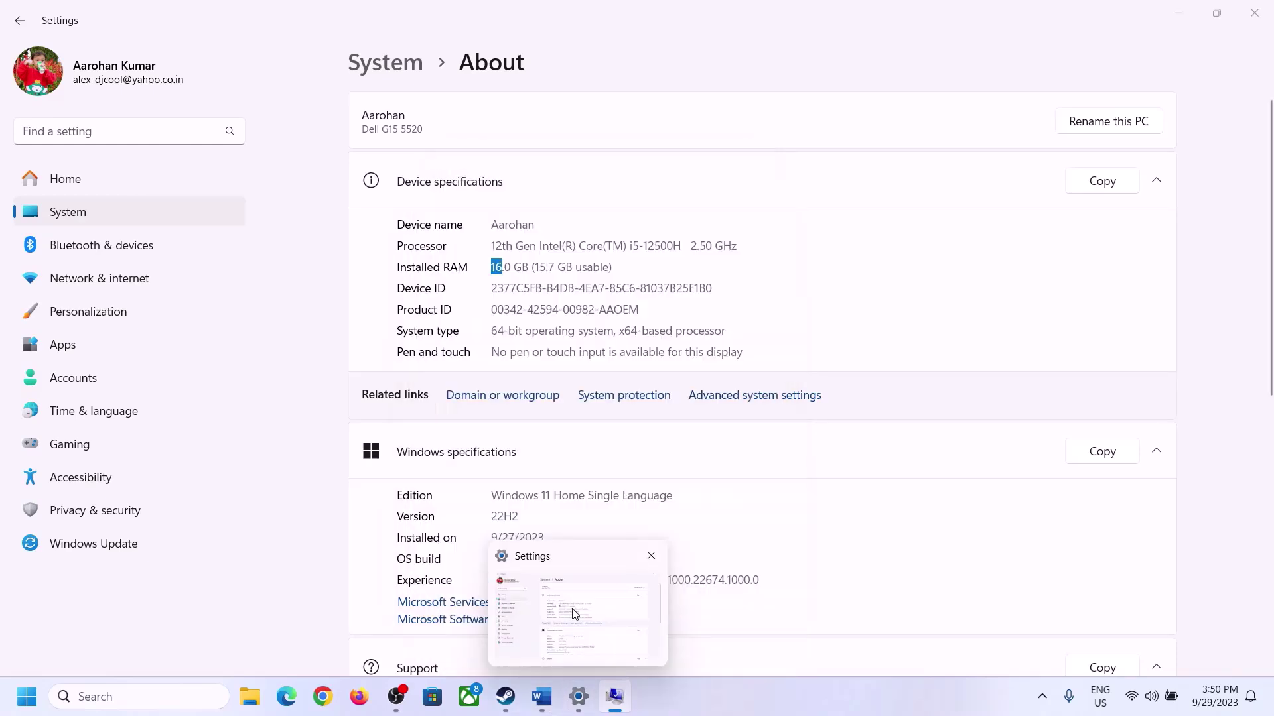
key(super+r)
text(c)
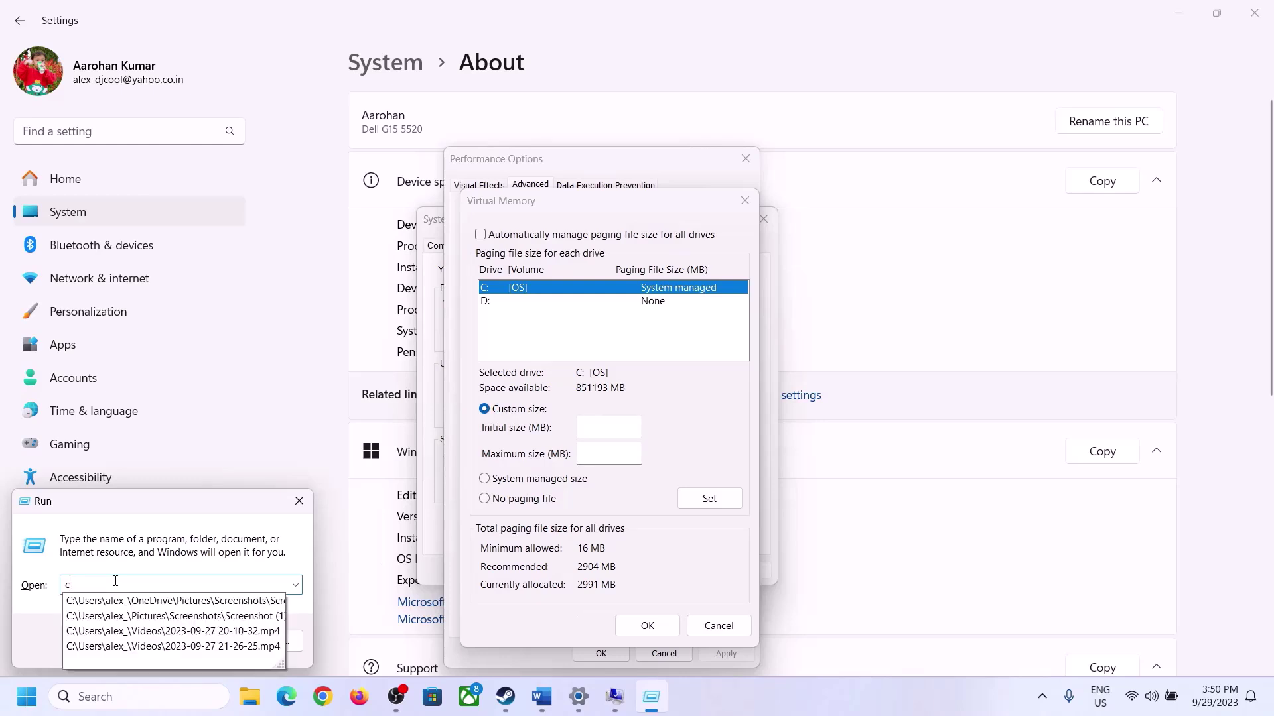
text(alc)
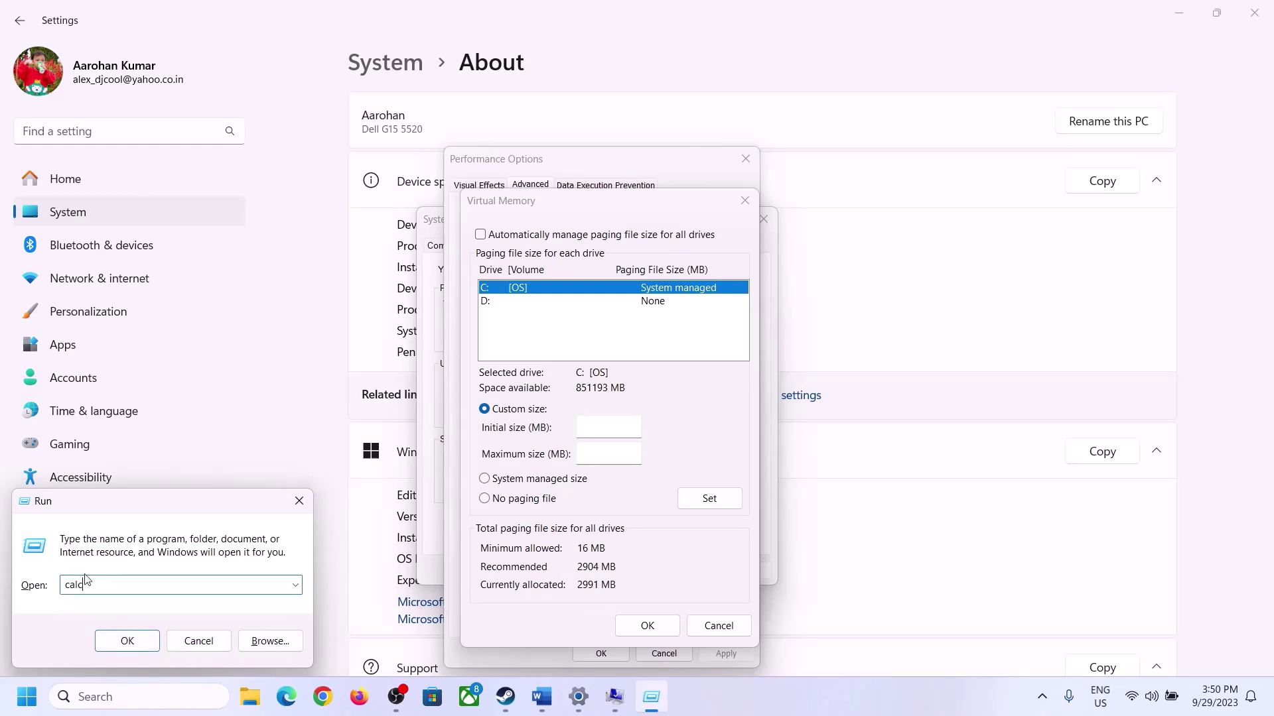
click(126, 641)
drag(158, 24, 927, 222)
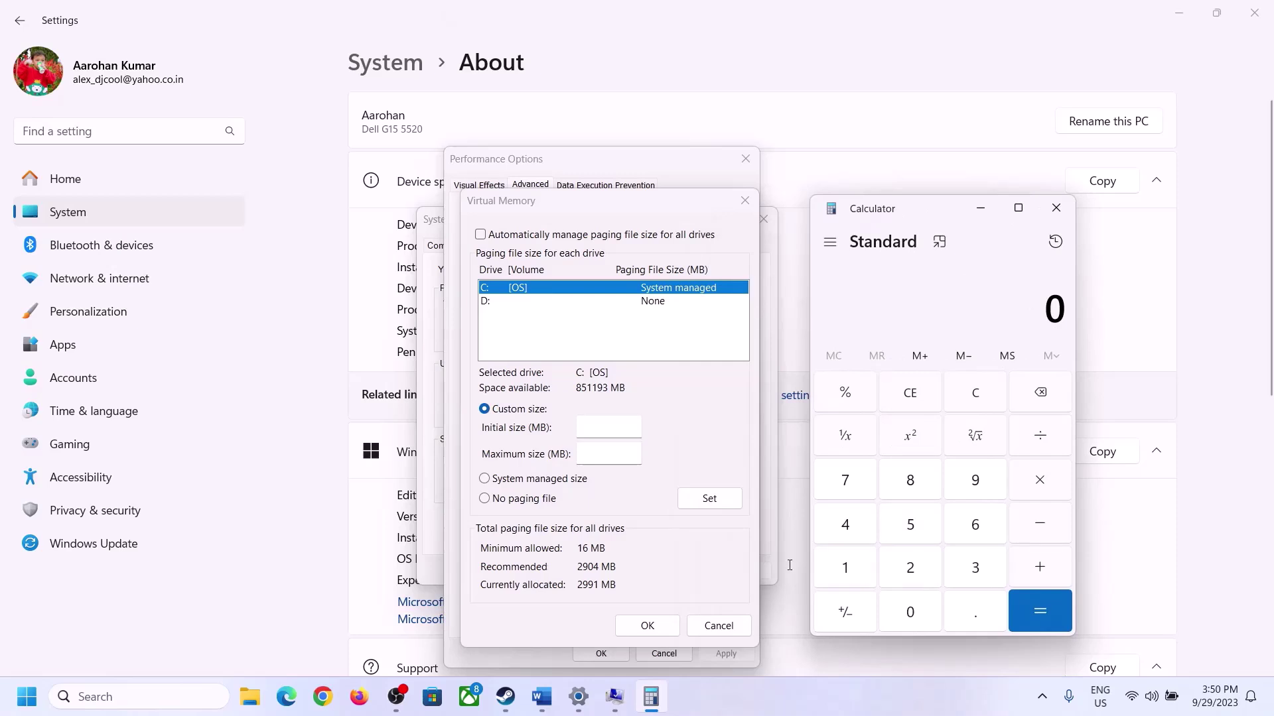
click(541, 709)
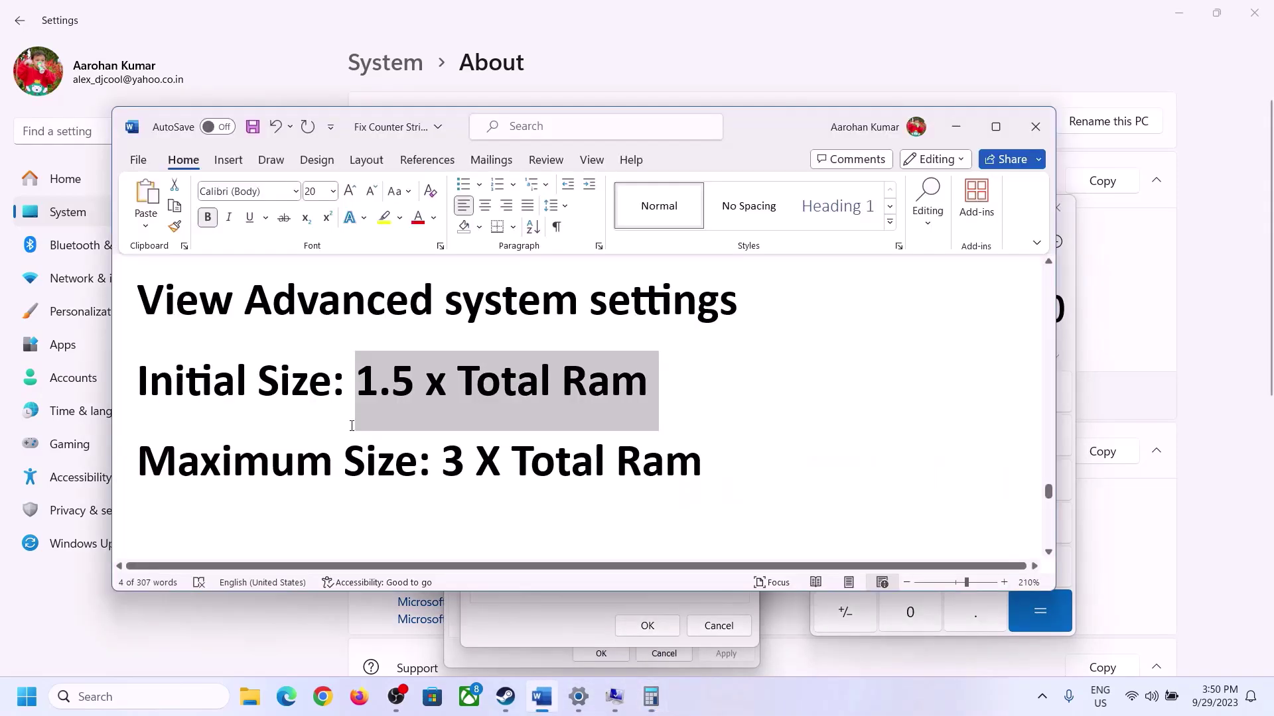
click(651, 697)
click(852, 567)
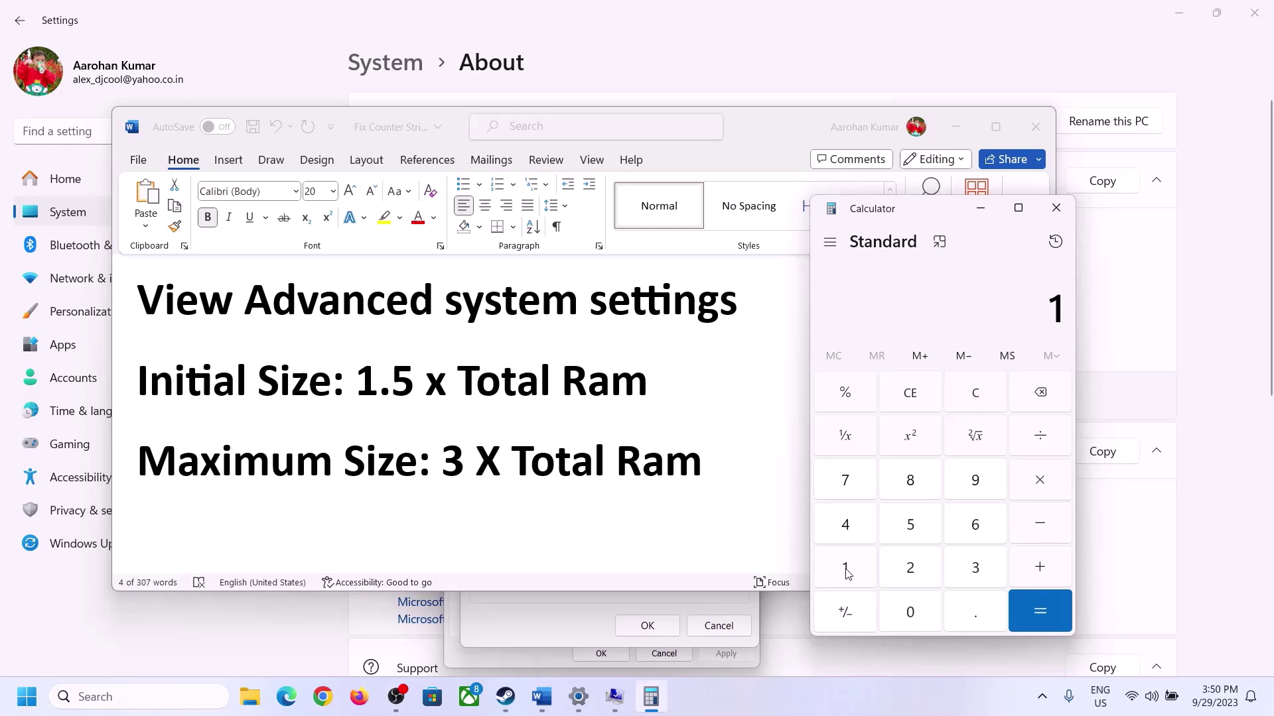
click(970, 535)
click(977, 403)
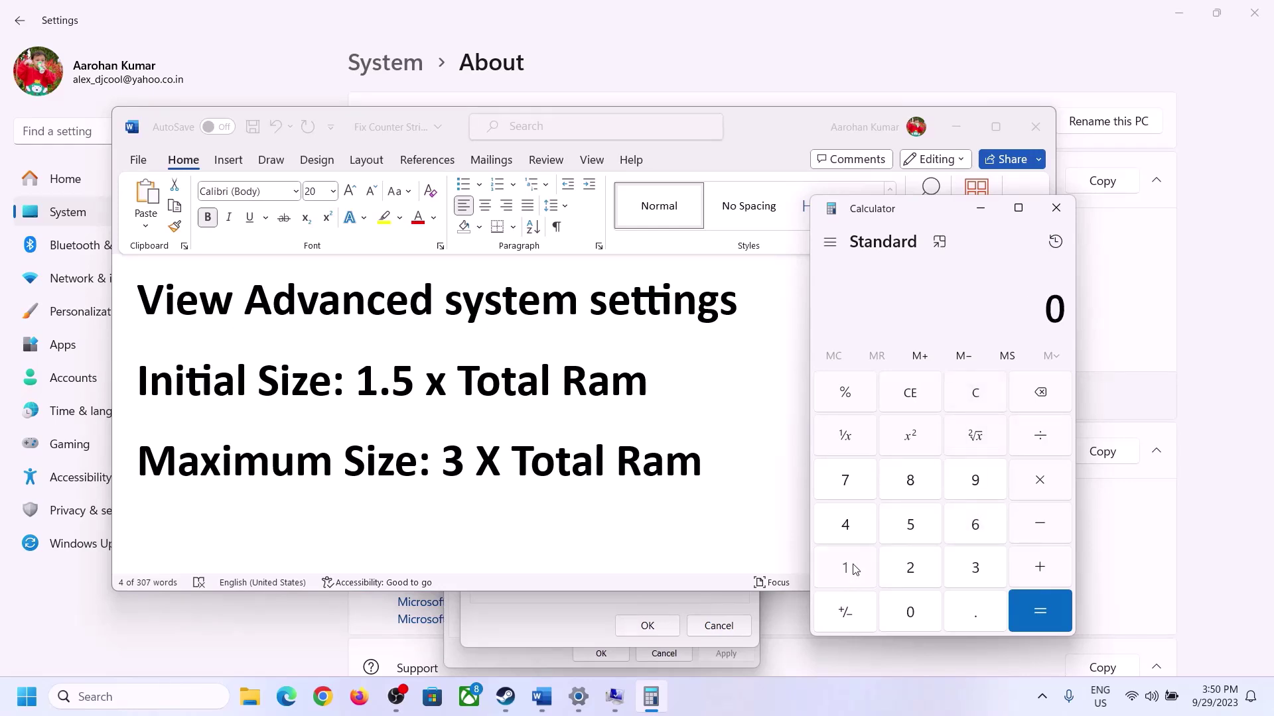
Convert the installed RAM to megabytes in Calculator by multiplying 16 by 1024
click(852, 568)
click(956, 531)
click(1040, 484)
click(844, 578)
click(912, 620)
click(910, 570)
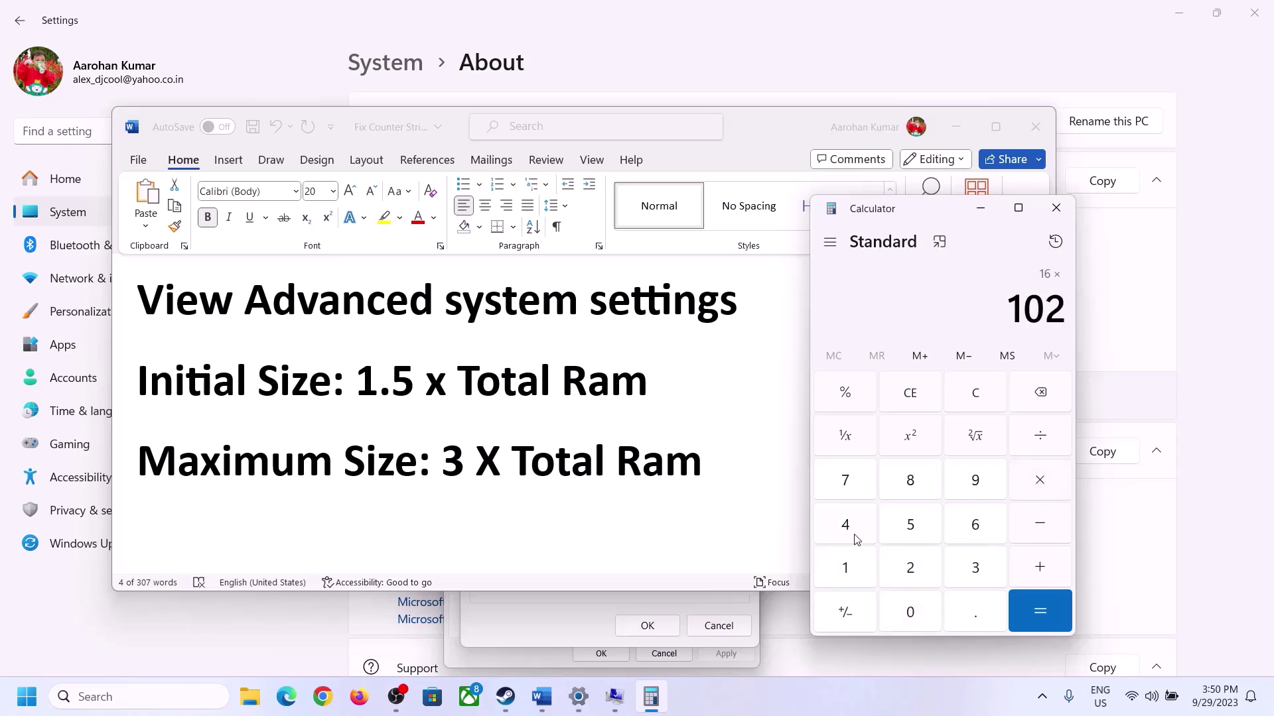
click(851, 534)
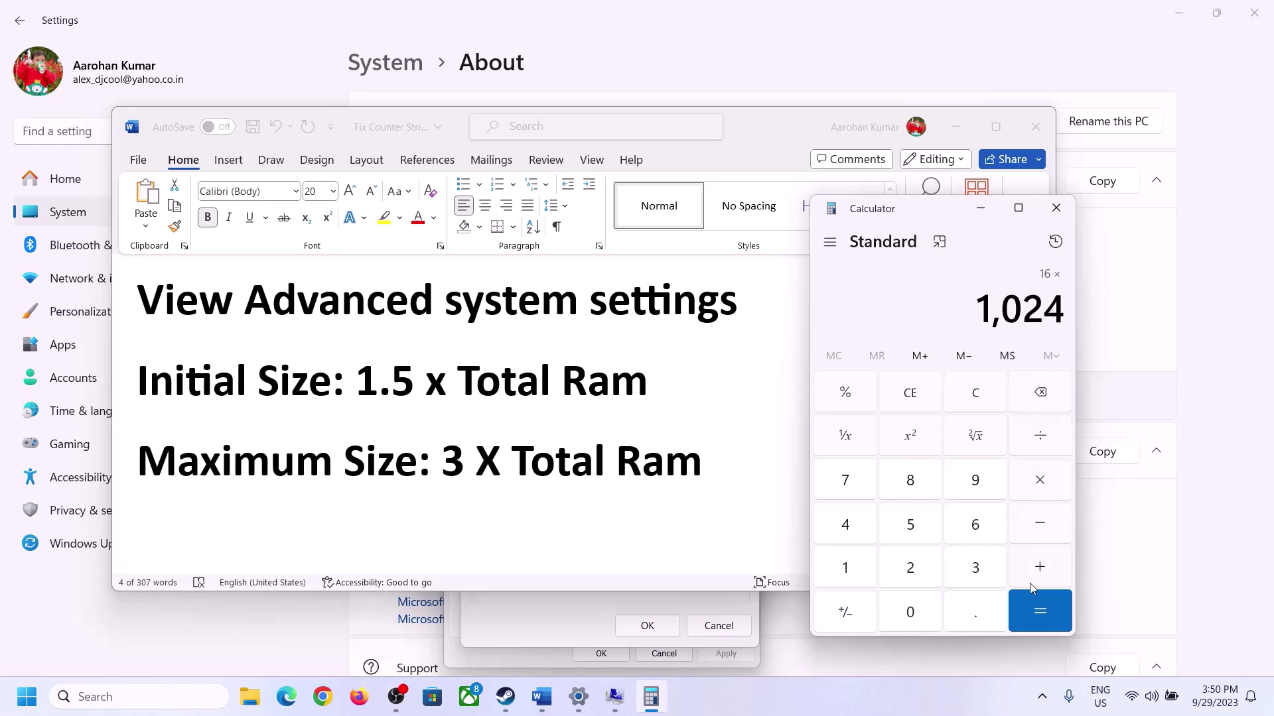
click(1039, 613)
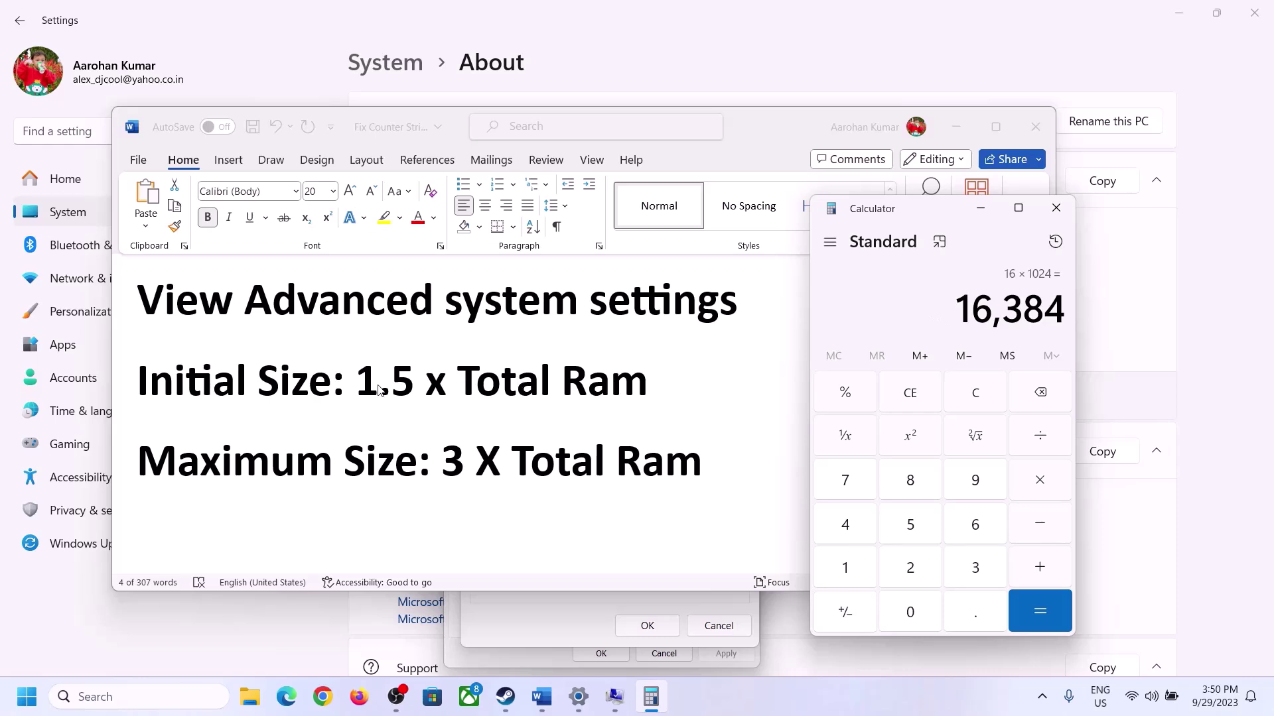
Multiply the RAM in megabytes by 1.5 and set the custom initial paging file size to 24576 MB
click(1042, 484)
click(866, 575)
click(971, 626)
click(915, 529)
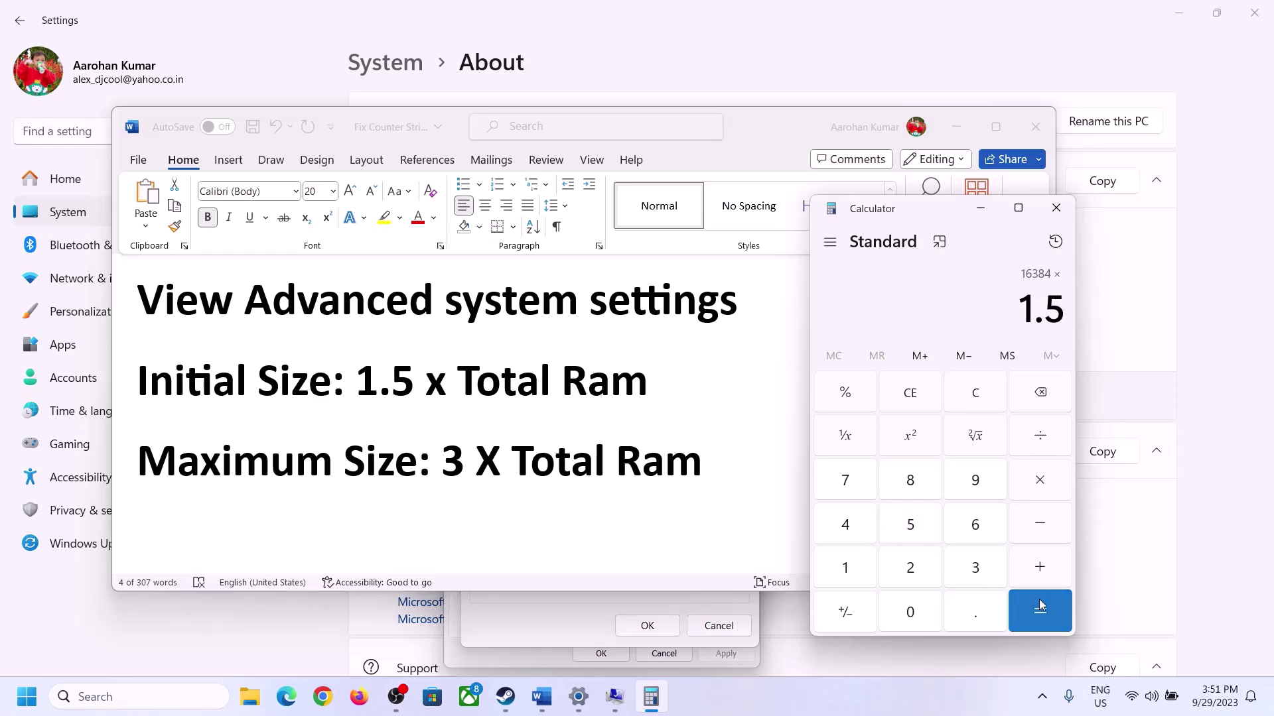
click(1036, 609)
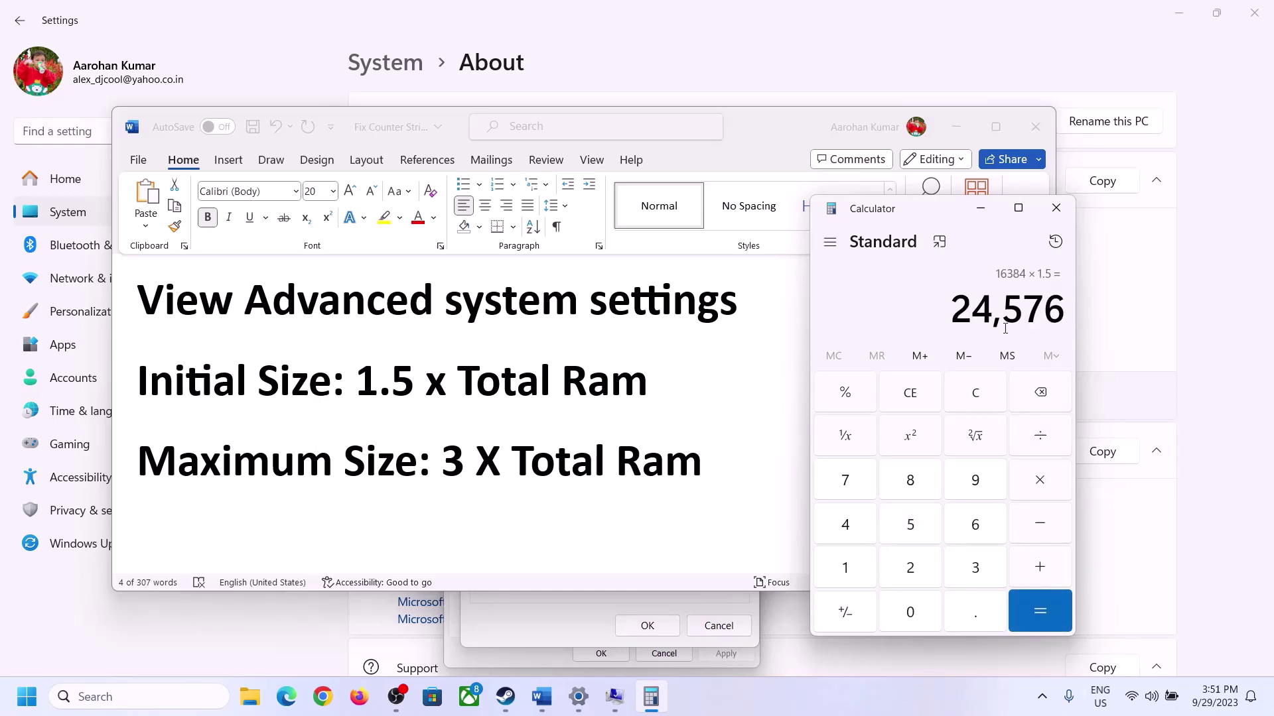
click(617, 603)
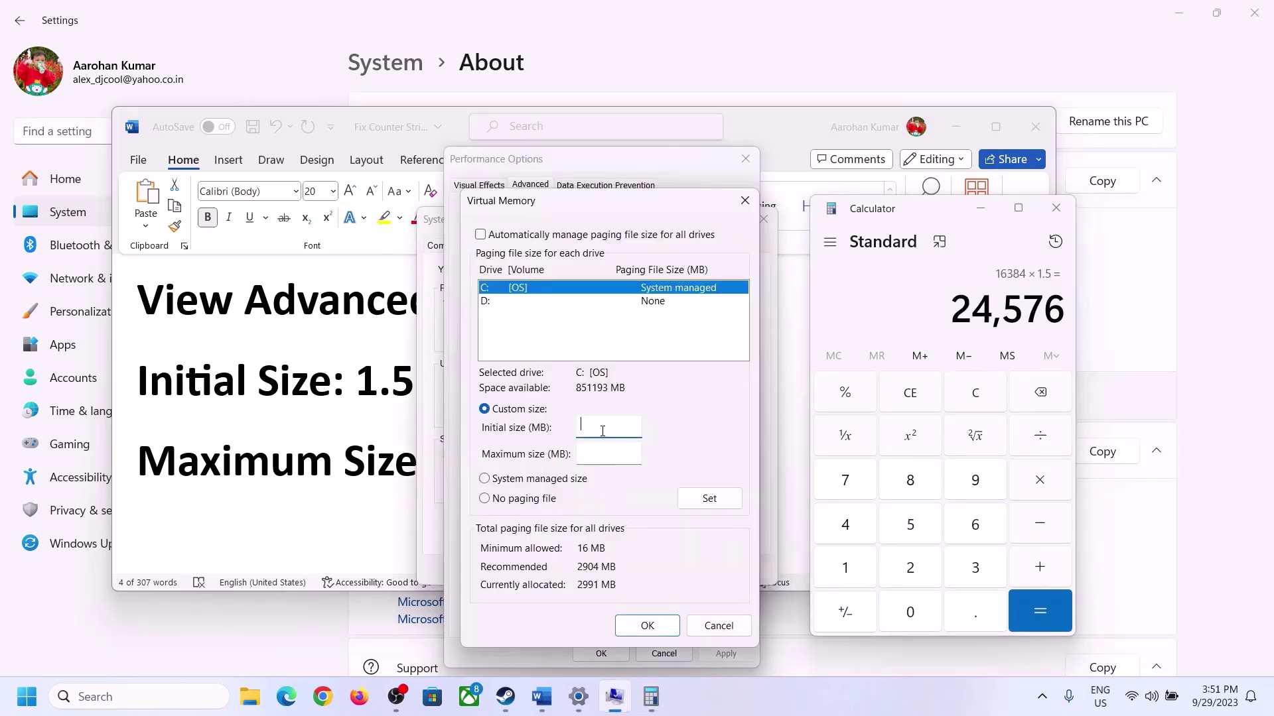
text(24576)
Check the maximum size formula in the notes, clear the calculator and recheck the installed RAM in the device specifications
click(636, 456)
click(378, 466)
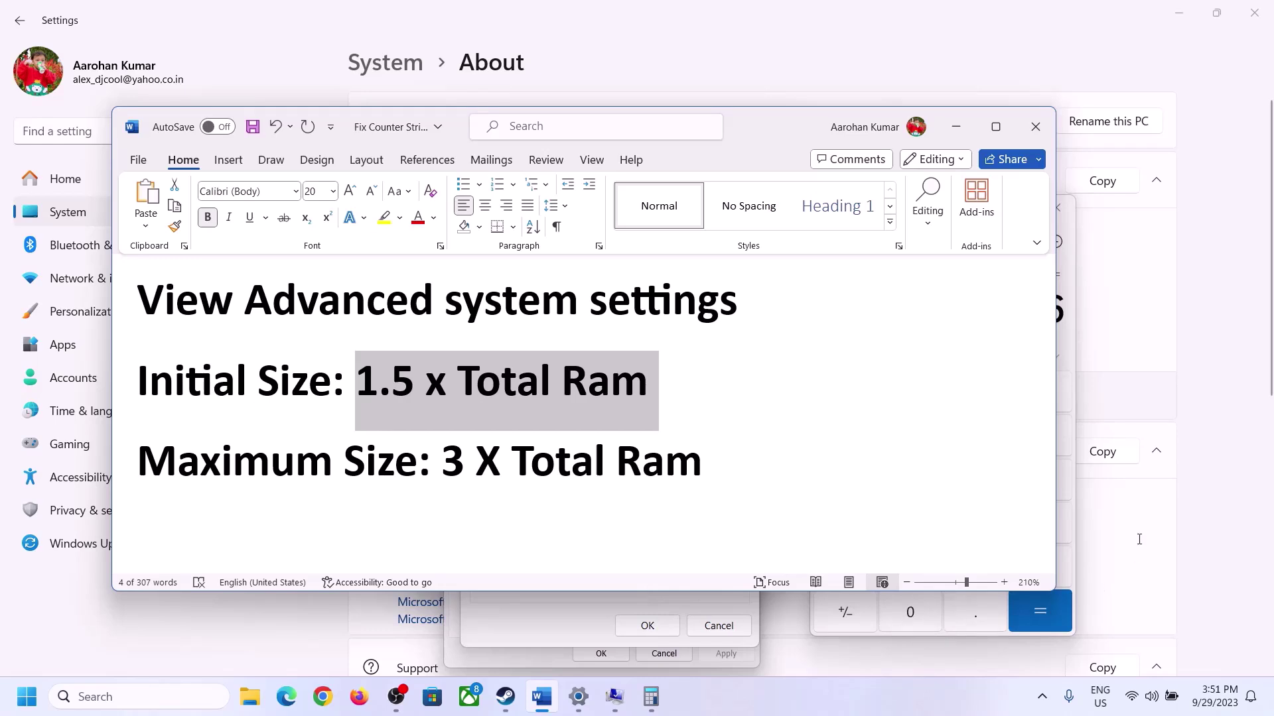
click(1069, 344)
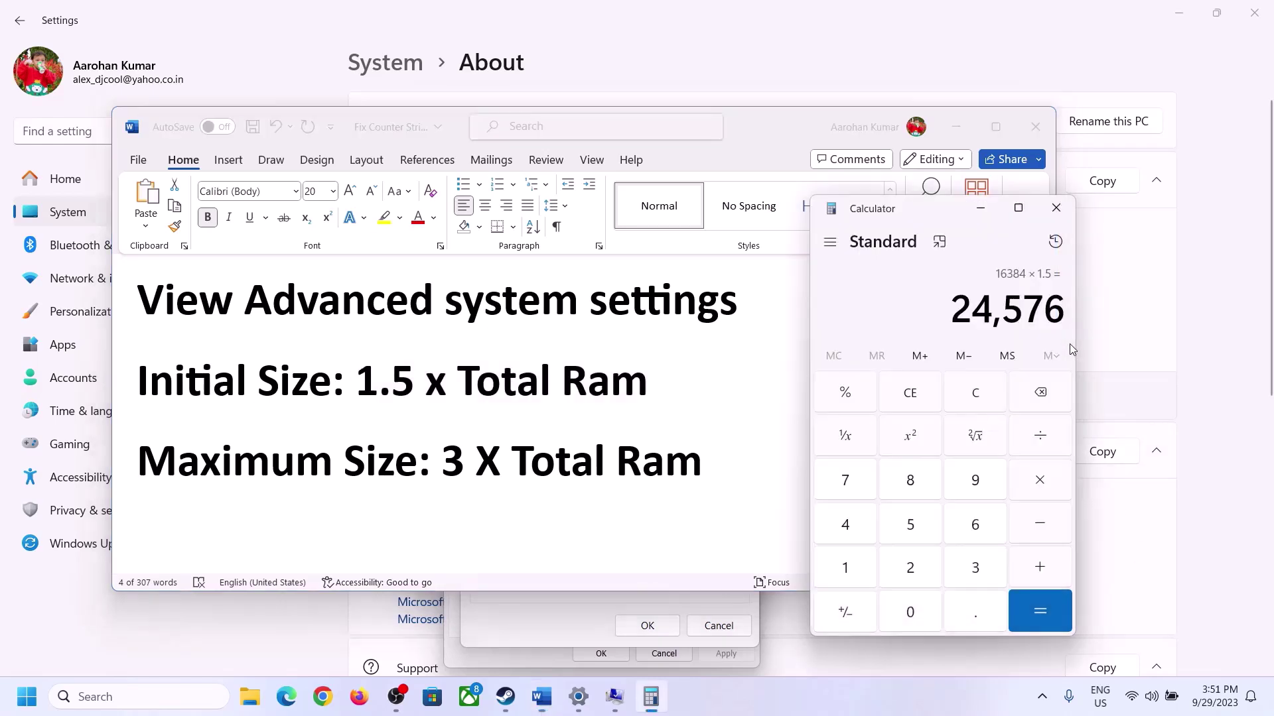
click(986, 397)
click(580, 705)
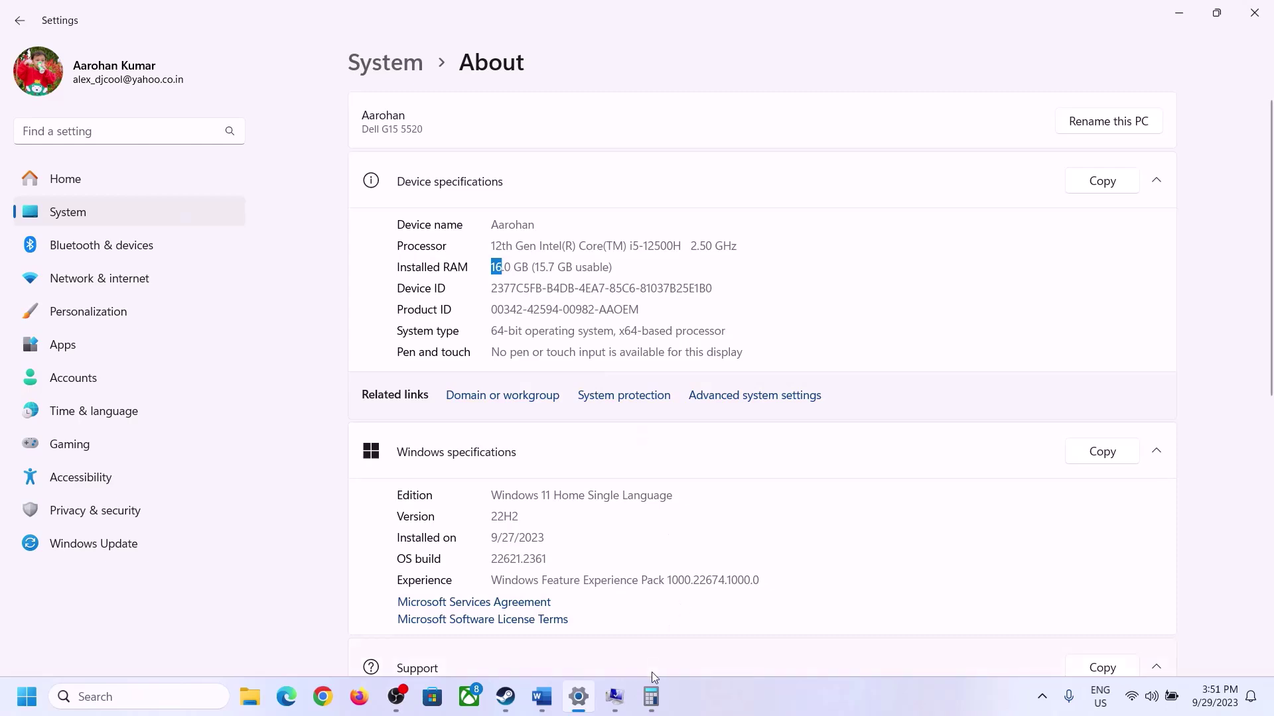
In Calculator, convert the 16 GB of installed RAM to megabytes by multiplying 16 by 1024
click(651, 695)
click(852, 566)
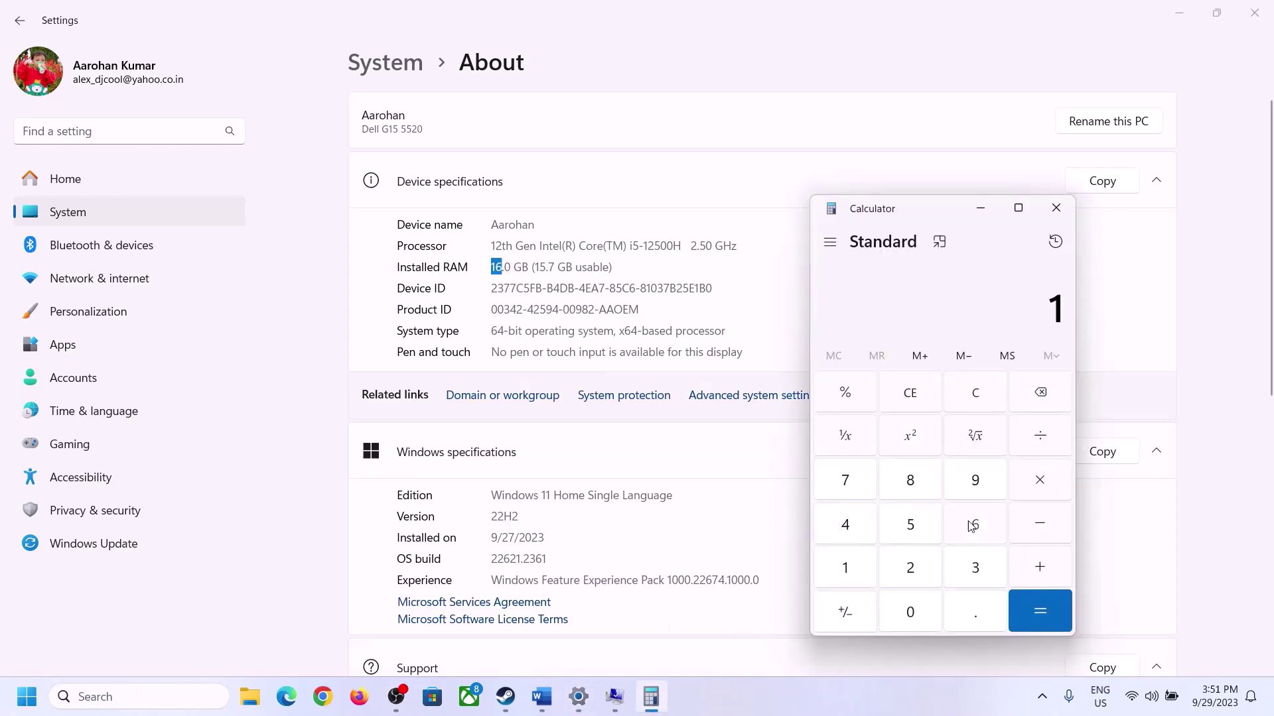
click(972, 526)
click(1034, 481)
click(851, 564)
click(901, 605)
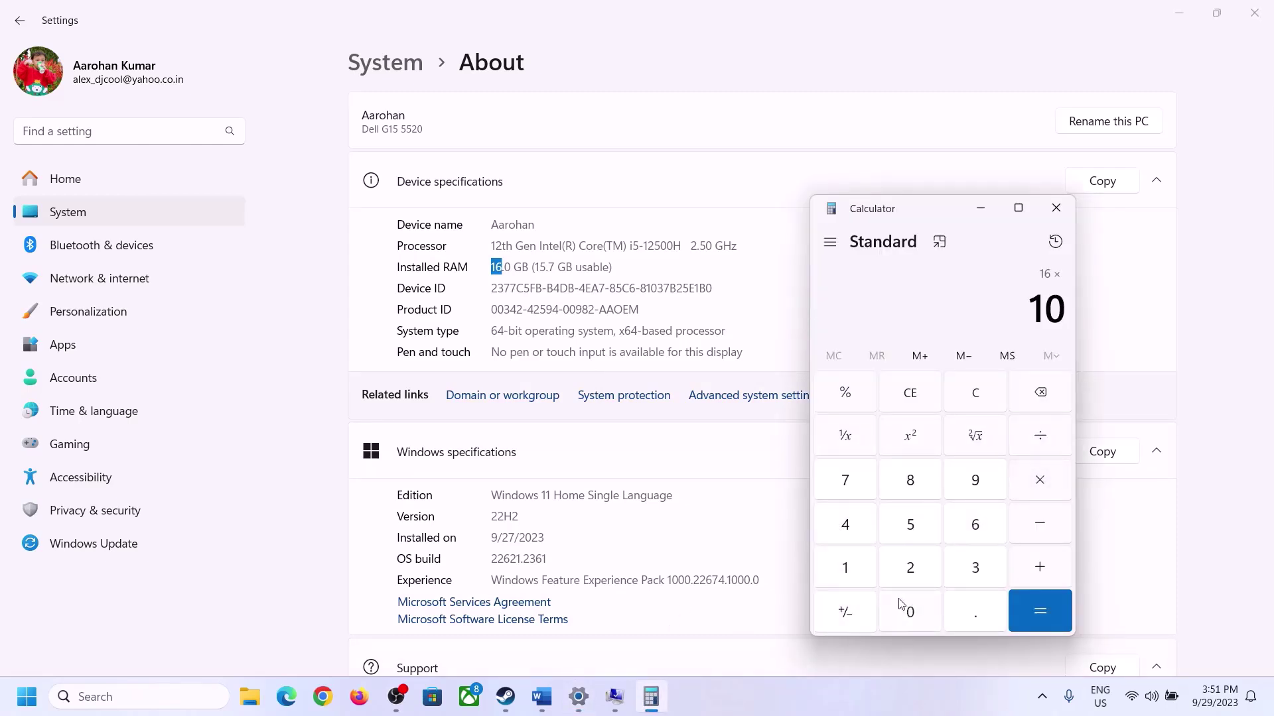
click(912, 566)
click(851, 527)
click(1028, 607)
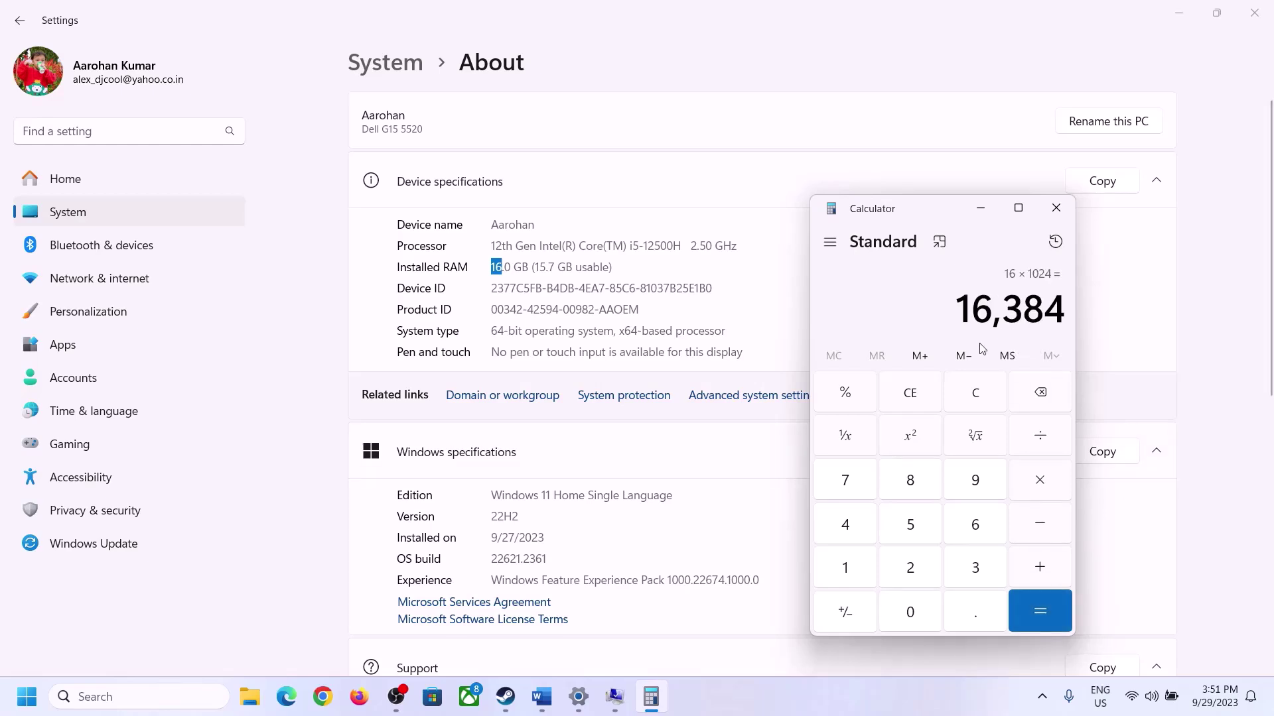
Recheck the maximum size formula in the Word notes and multiply the RAM in megabytes by 3 in Calculator
click(542, 697)
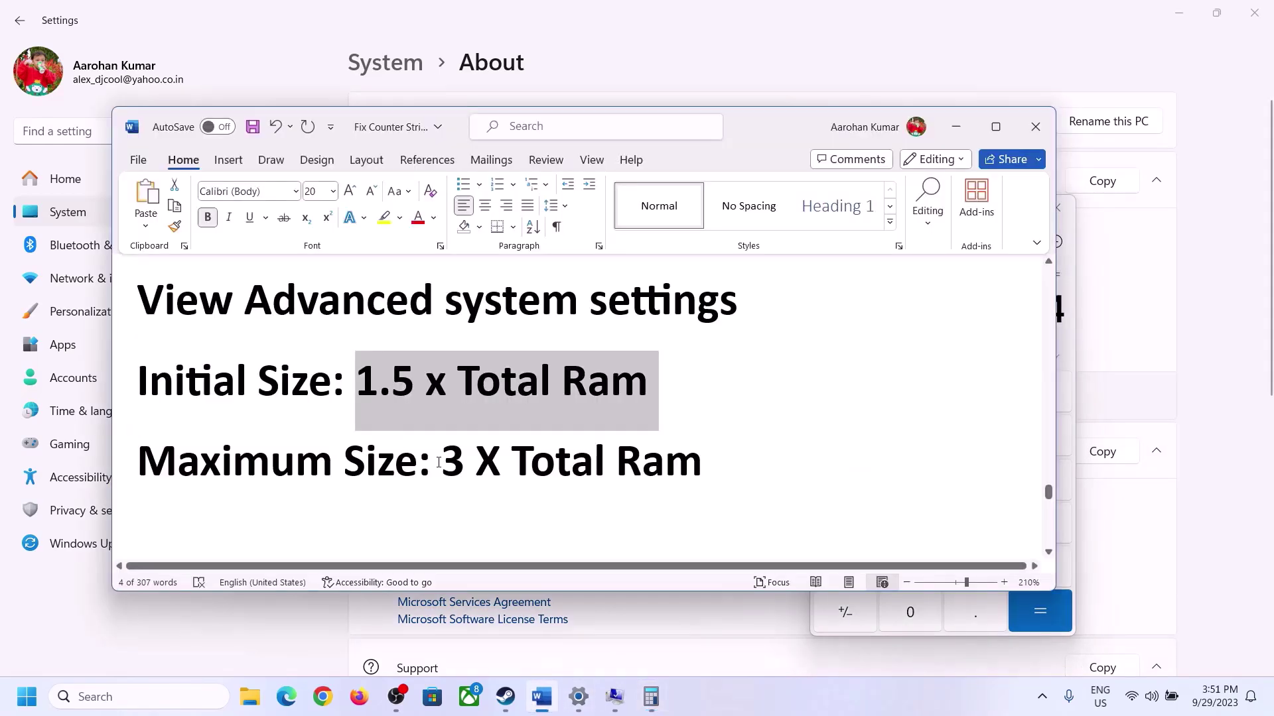
click(650, 697)
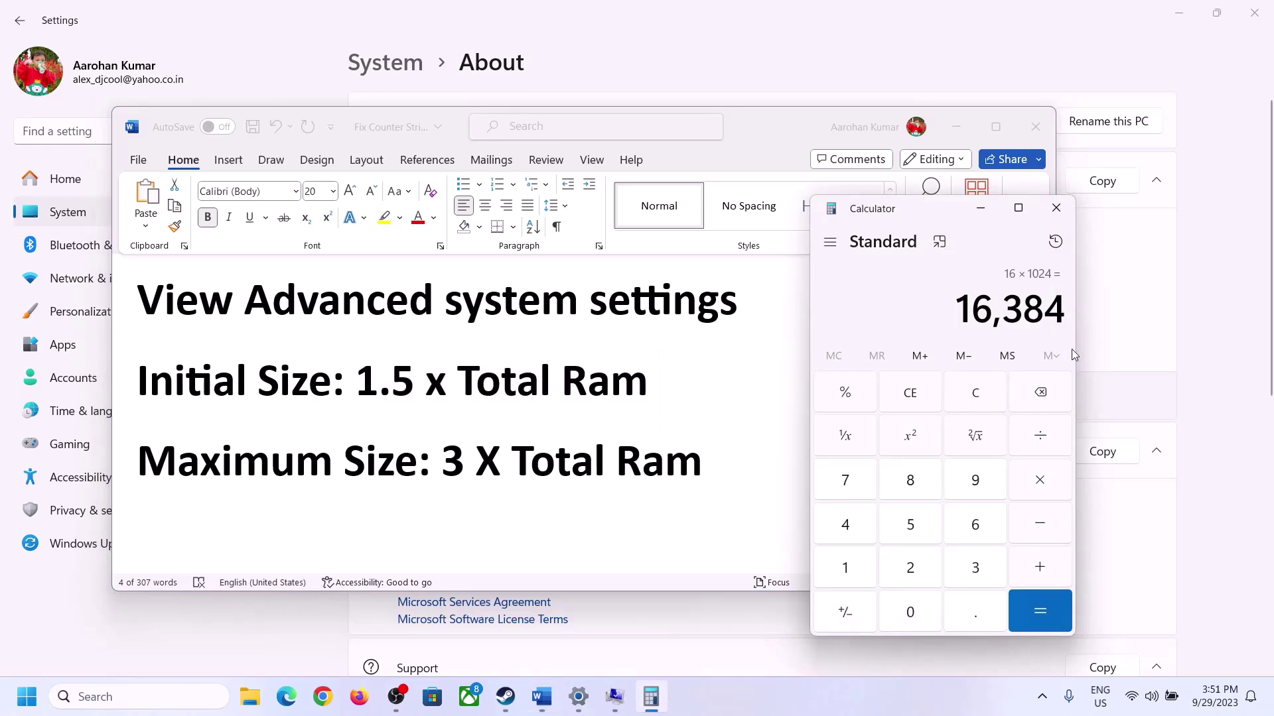
click(1040, 483)
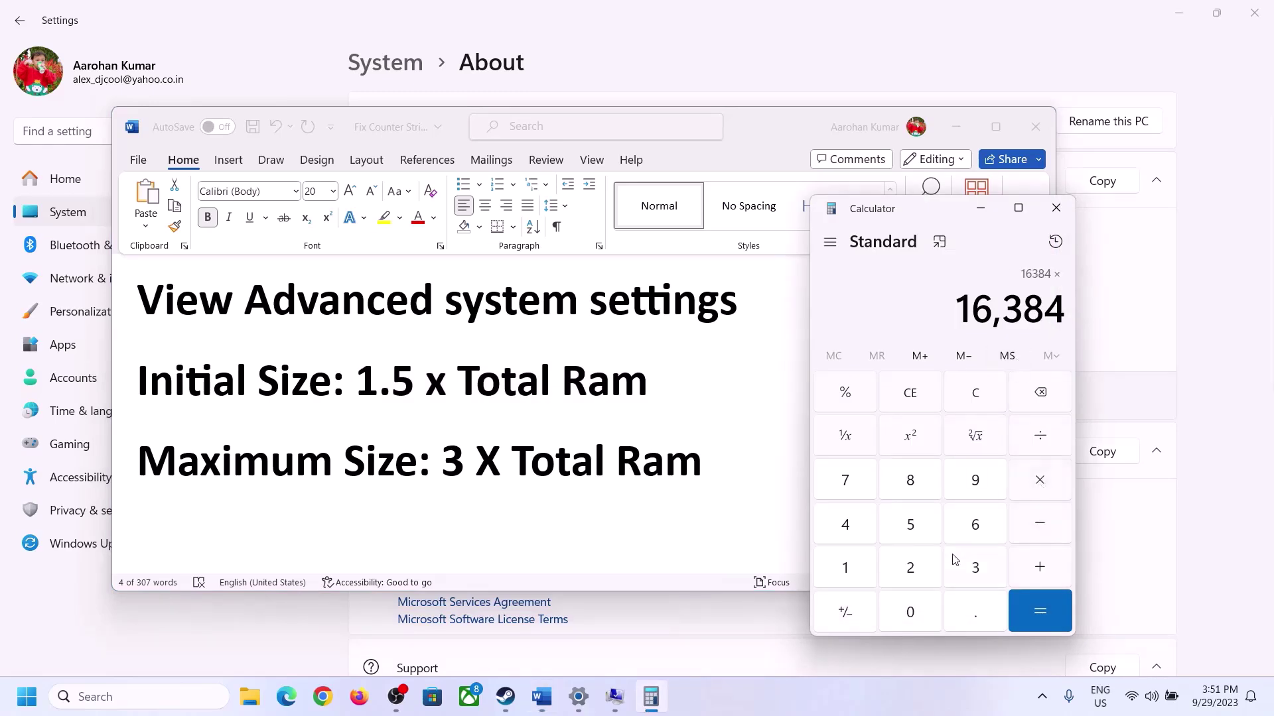
click(964, 569)
click(1050, 608)
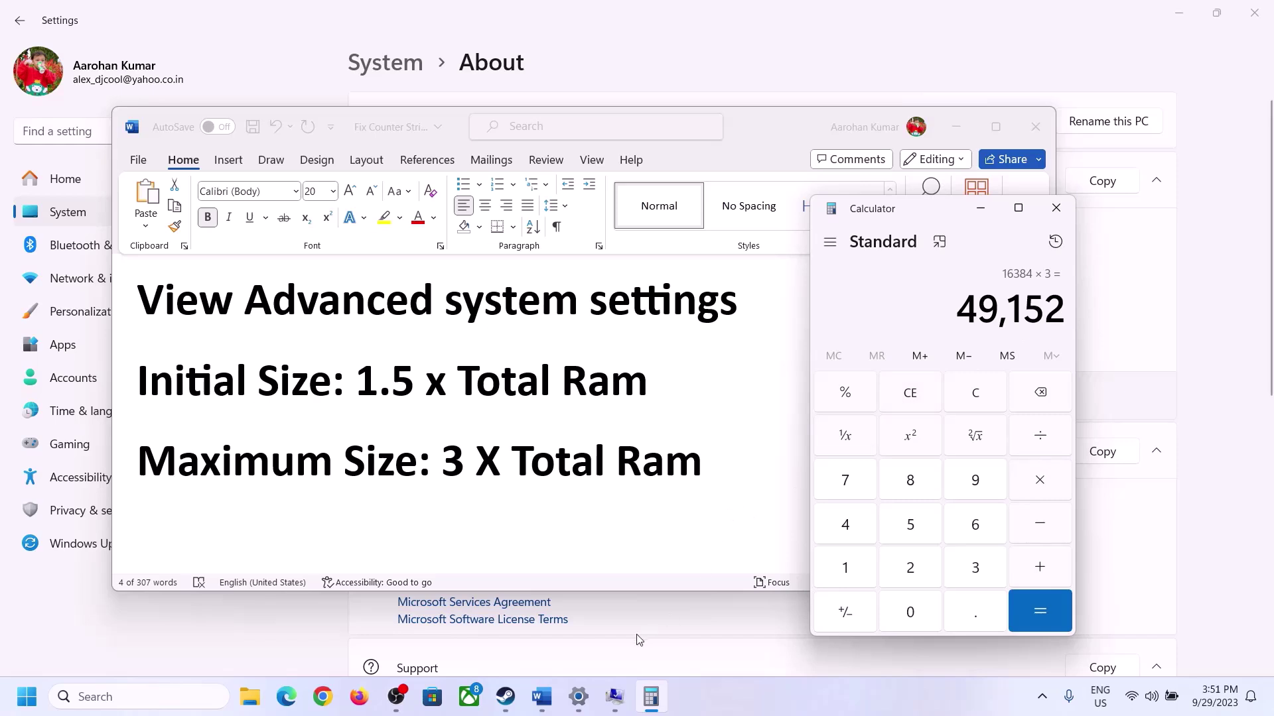
Set the maximum paging file size for drive C: to 49152 MB and confirm the custom virtual memory settings
click(574, 604)
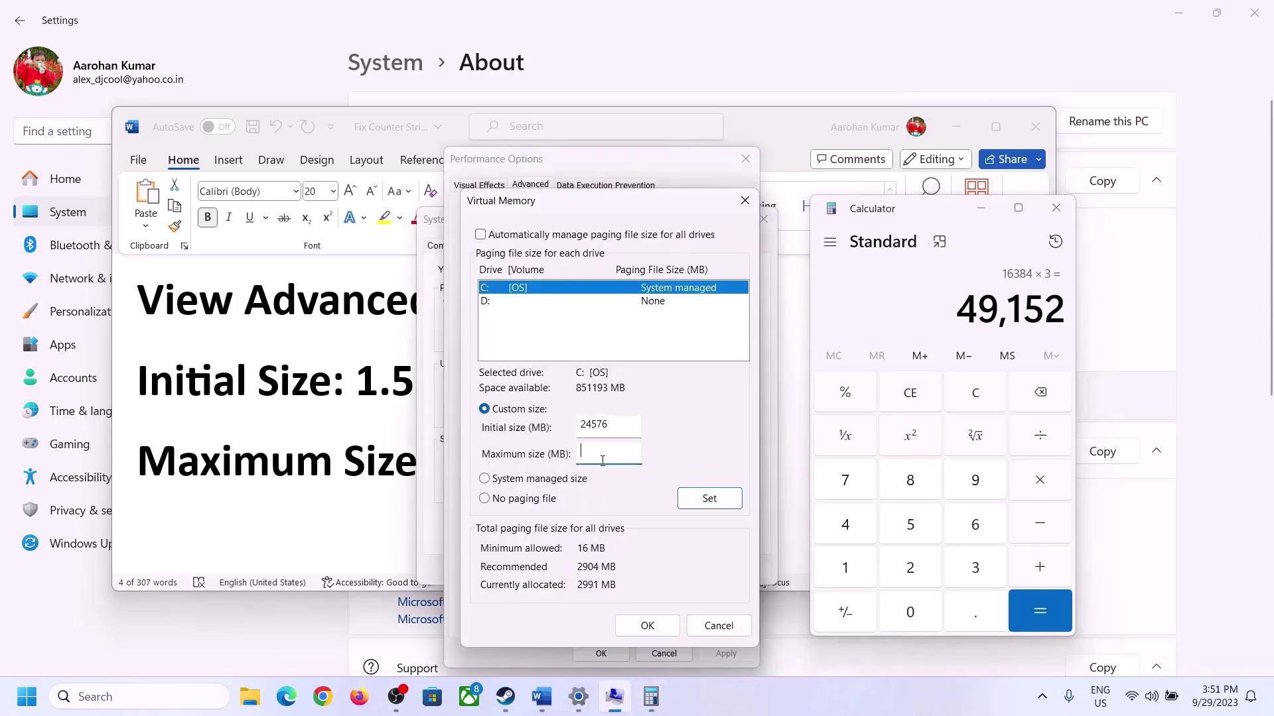
text(49152)
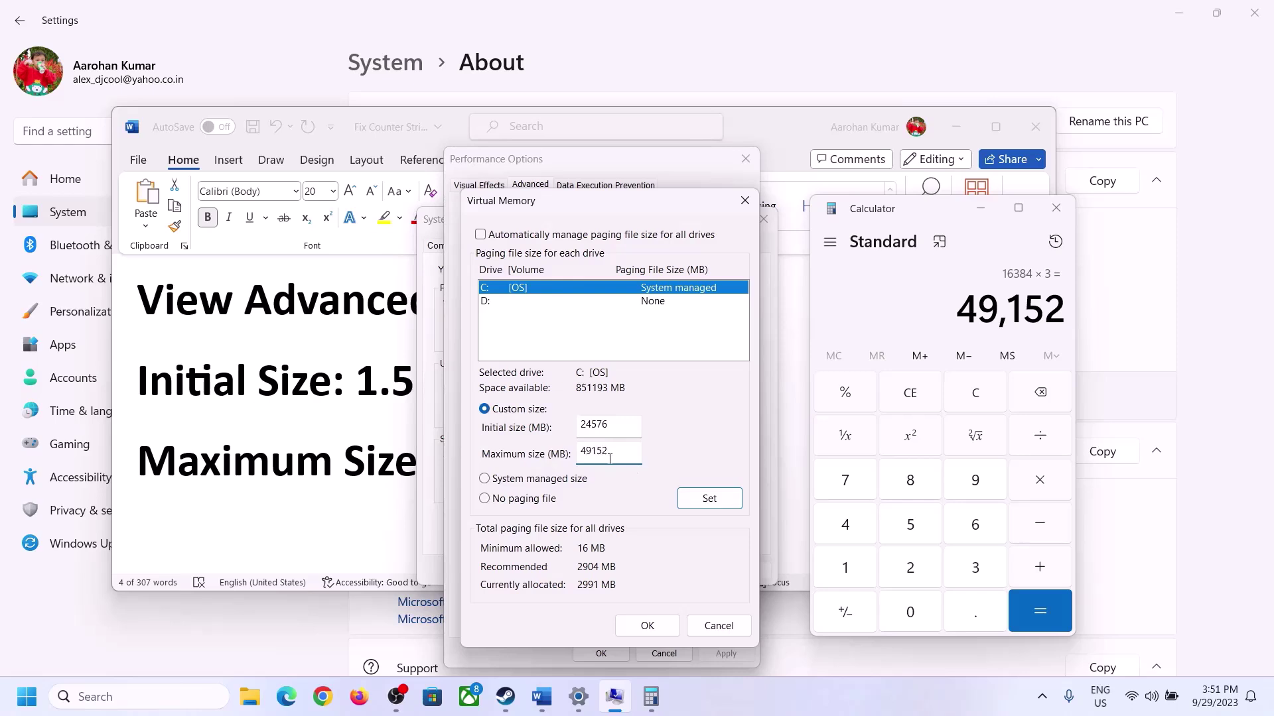
click(709, 500)
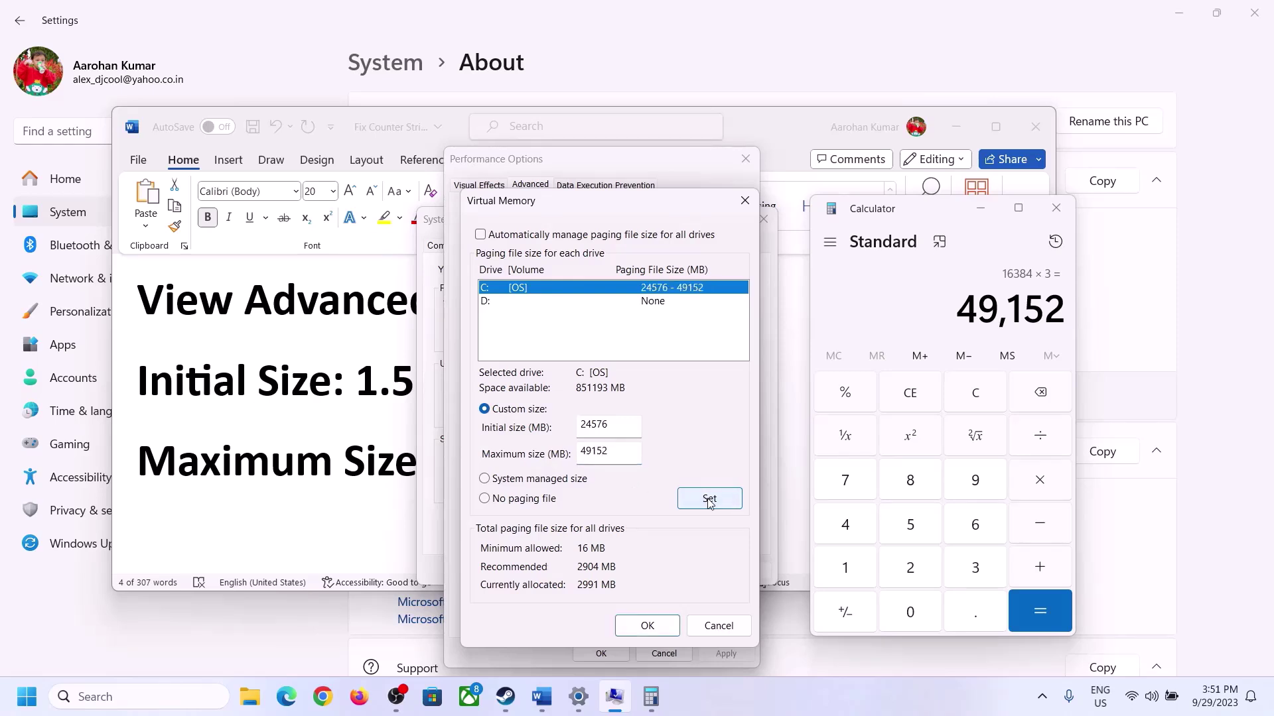
click(648, 626)
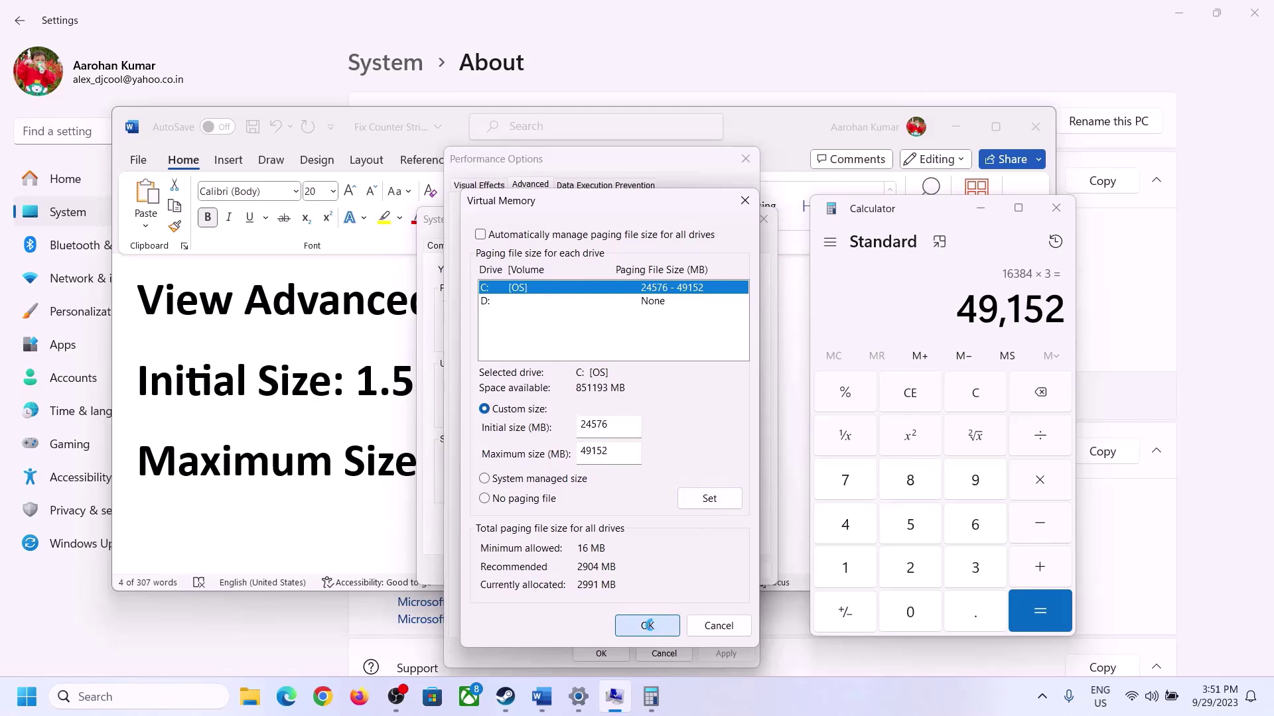
click(782, 408)
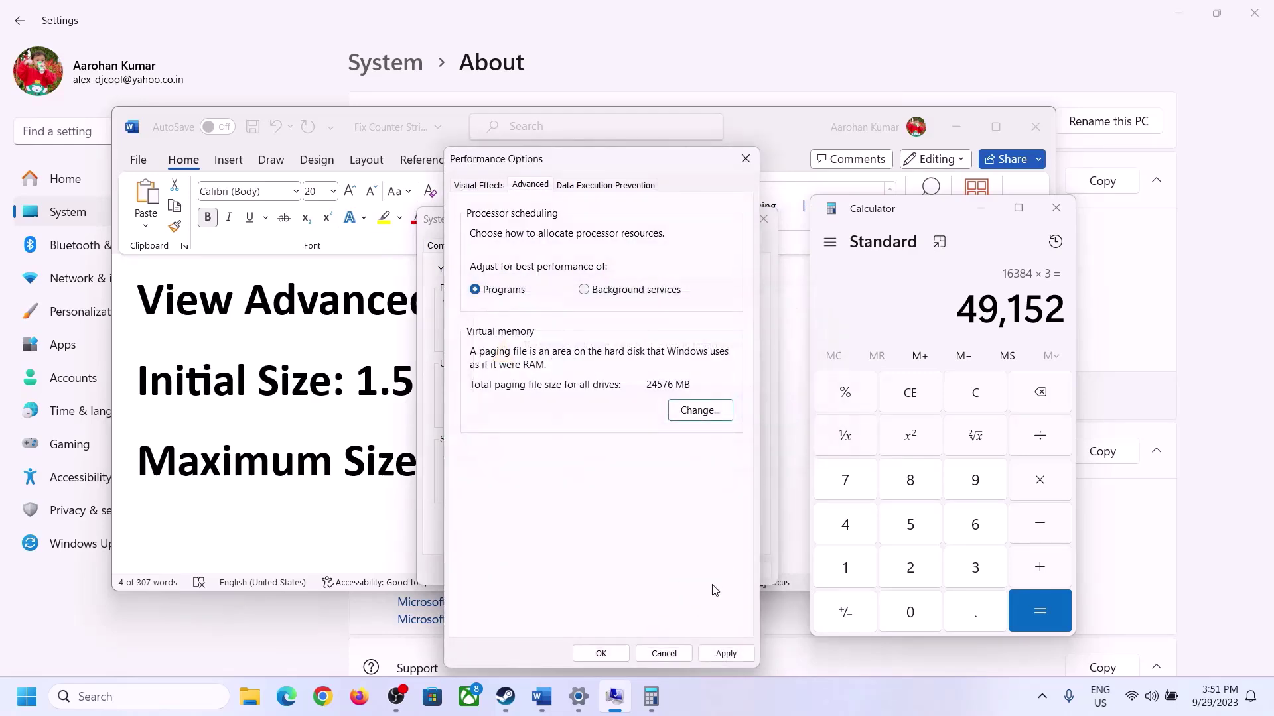
Apply and close Performance Options and System Properties, and dismiss the restart prompt without restarting
click(725, 653)
click(600, 653)
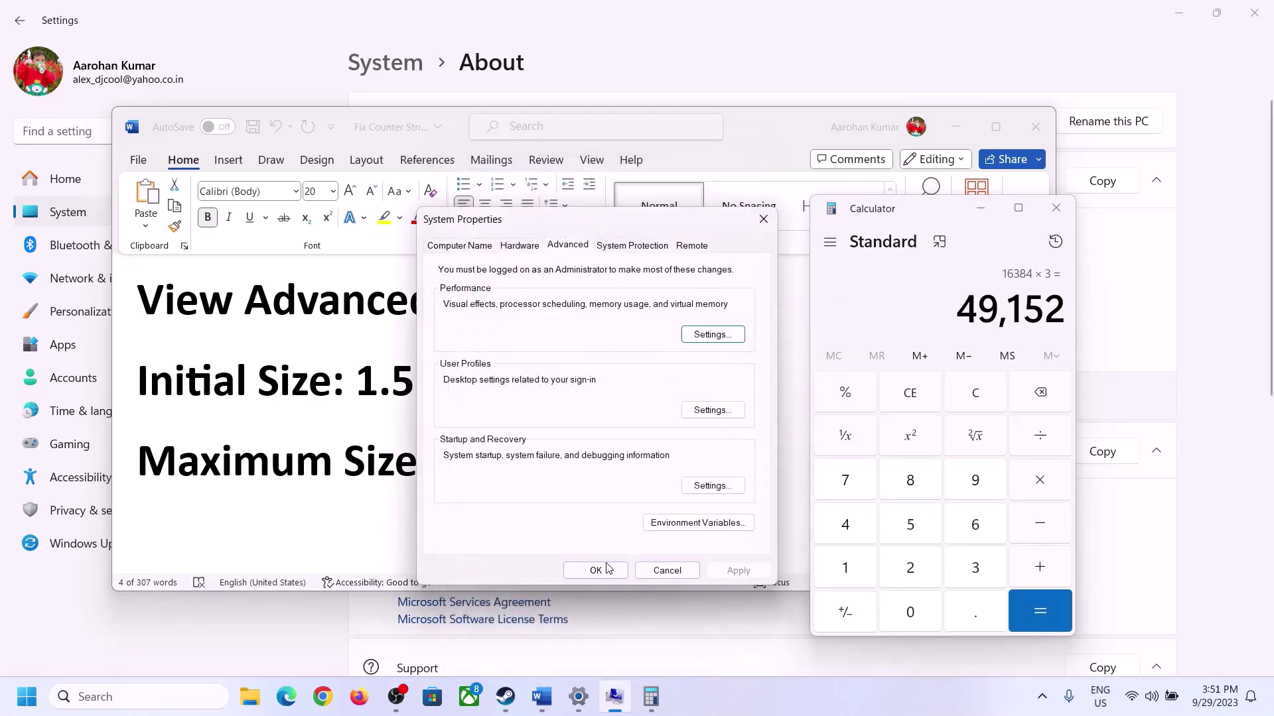
click(604, 570)
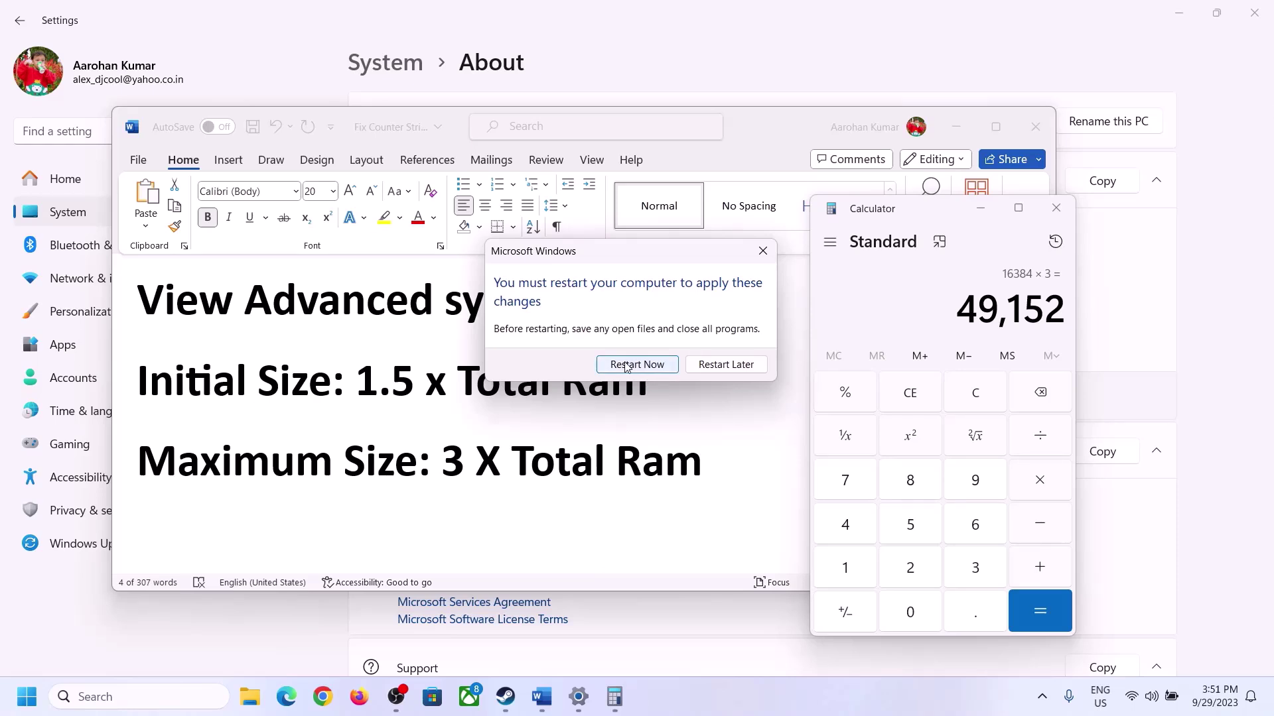
click(763, 251)
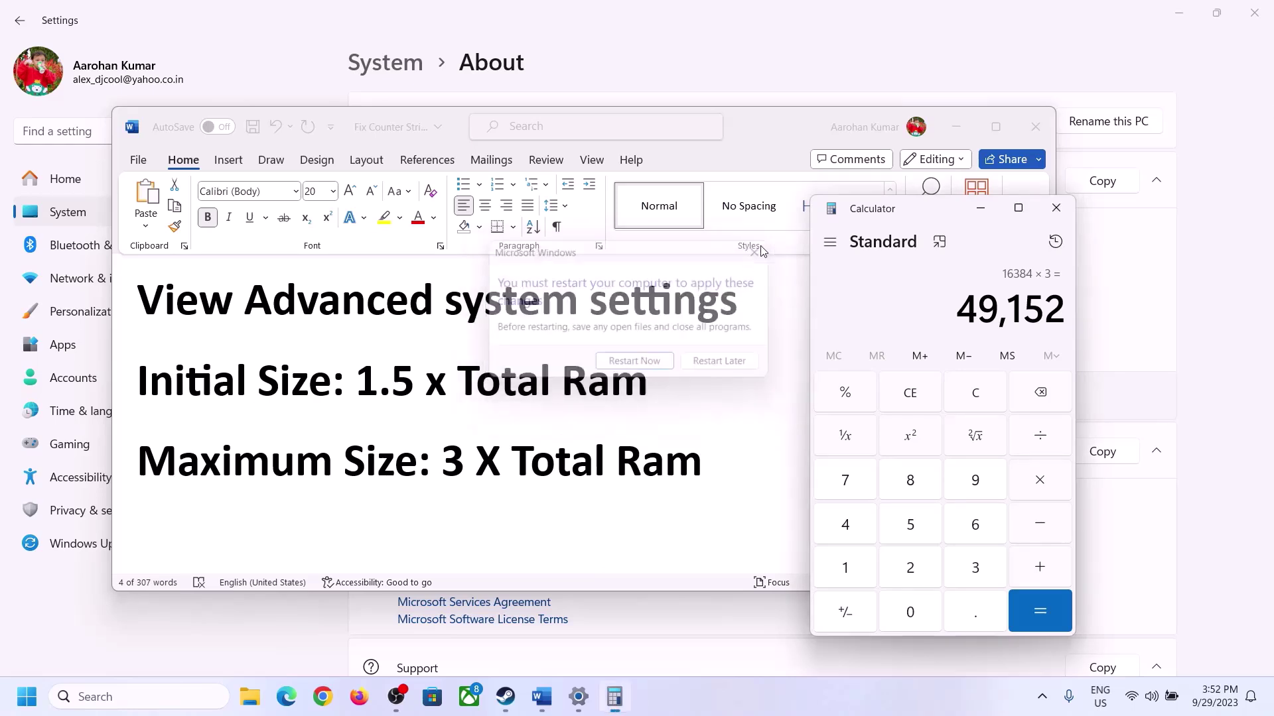
click(811, 715)
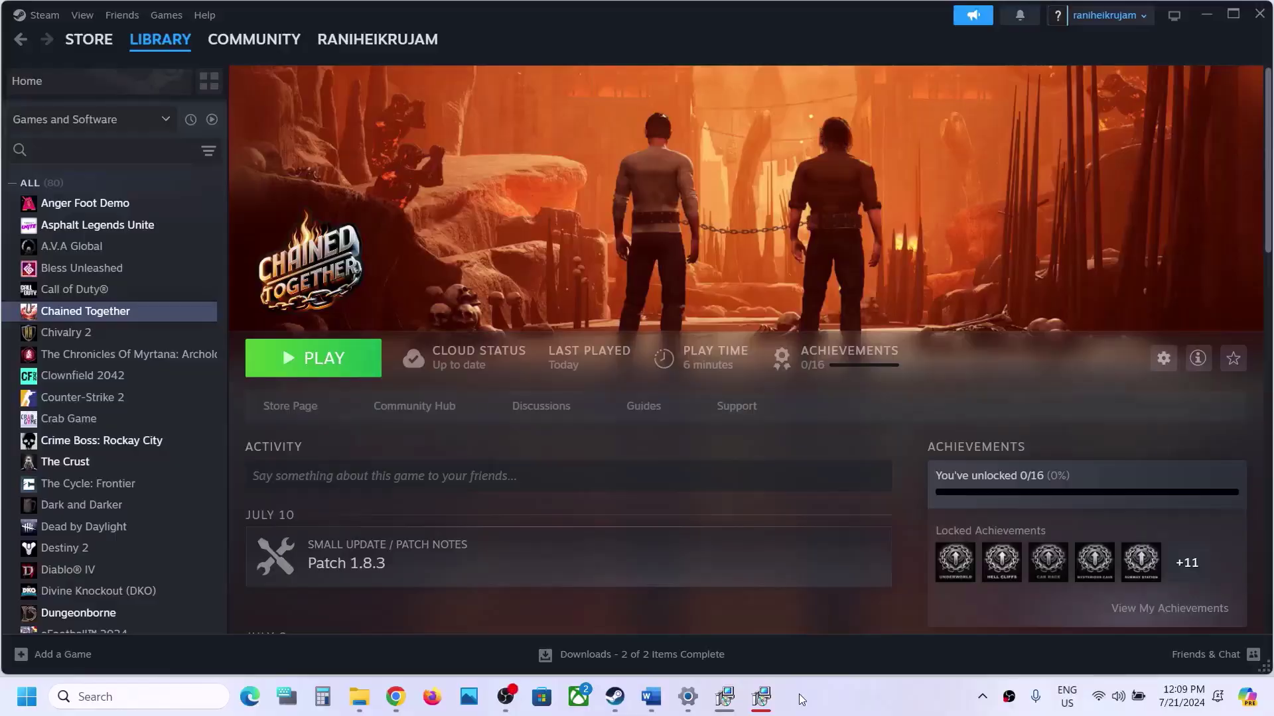
Switch to the Word troubleshooting notes and highlight the Step 12 instruction on uninstalling and reinstalling the game
click(657, 695)
scroll(239, 514, down, 1)
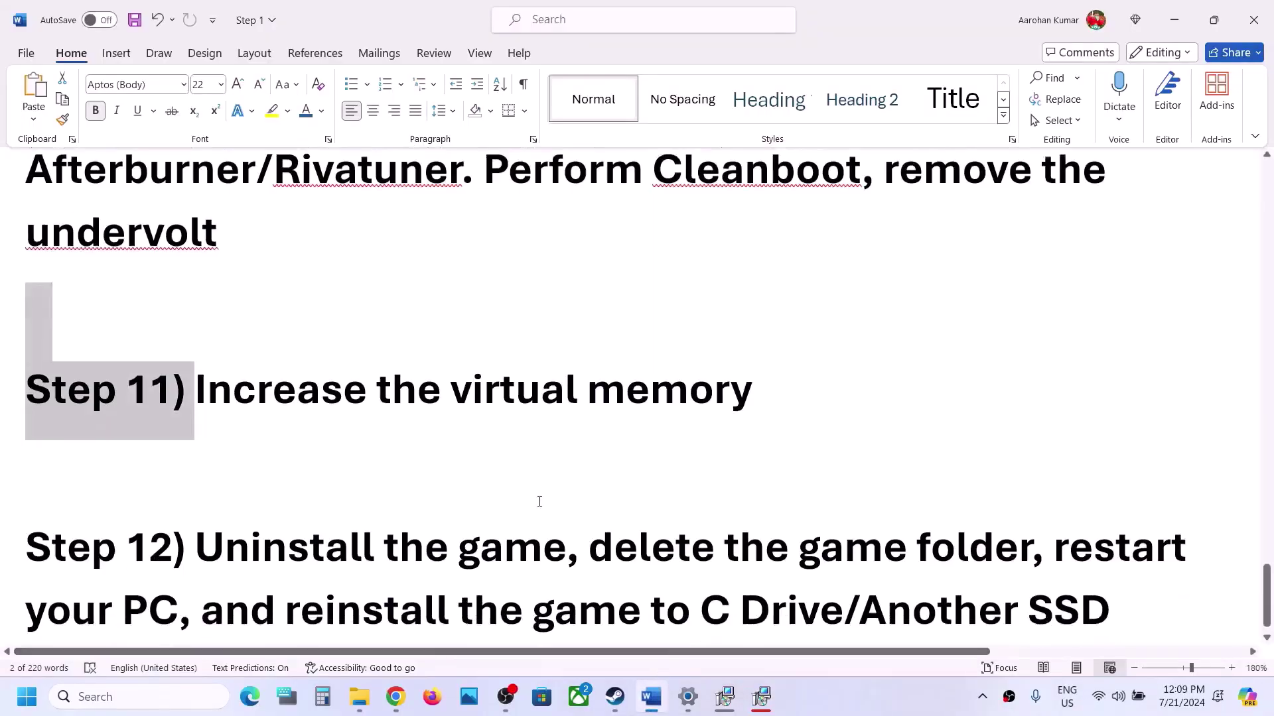
drag(198, 512, 1025, 582)
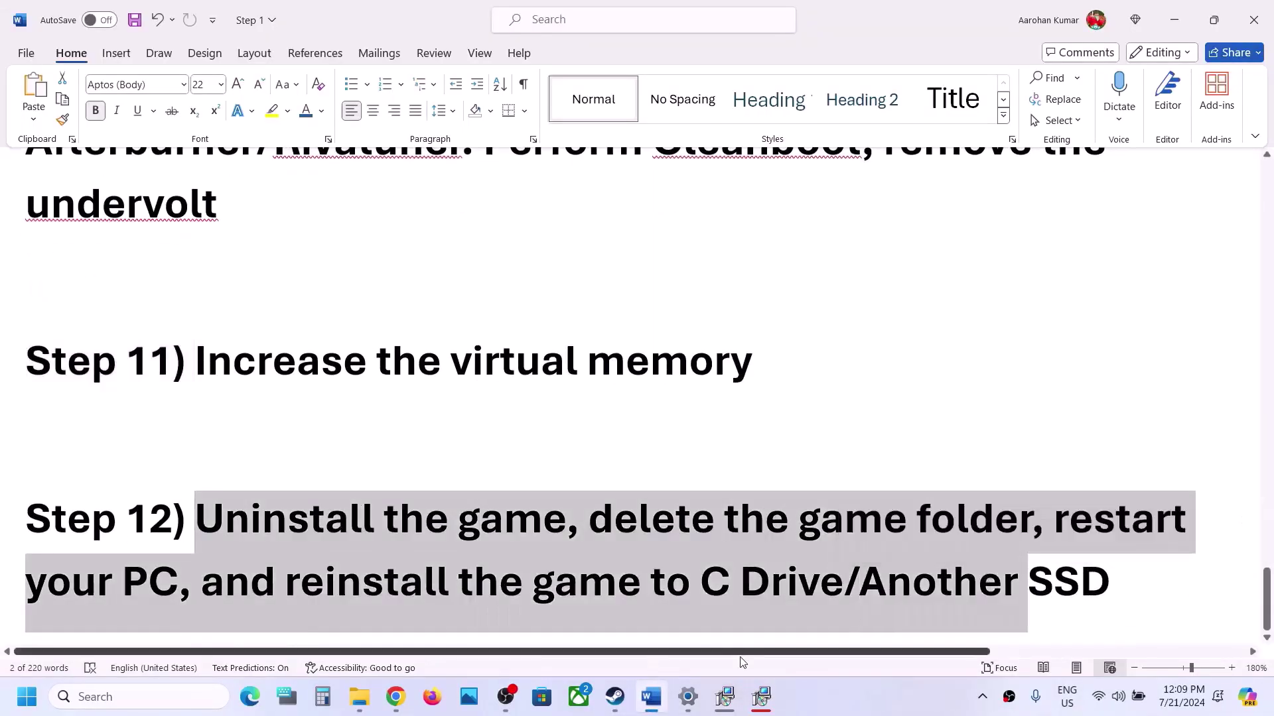
Switch to Steam and show the Manage options for Chained Together, where the game can be uninstalled
click(615, 696)
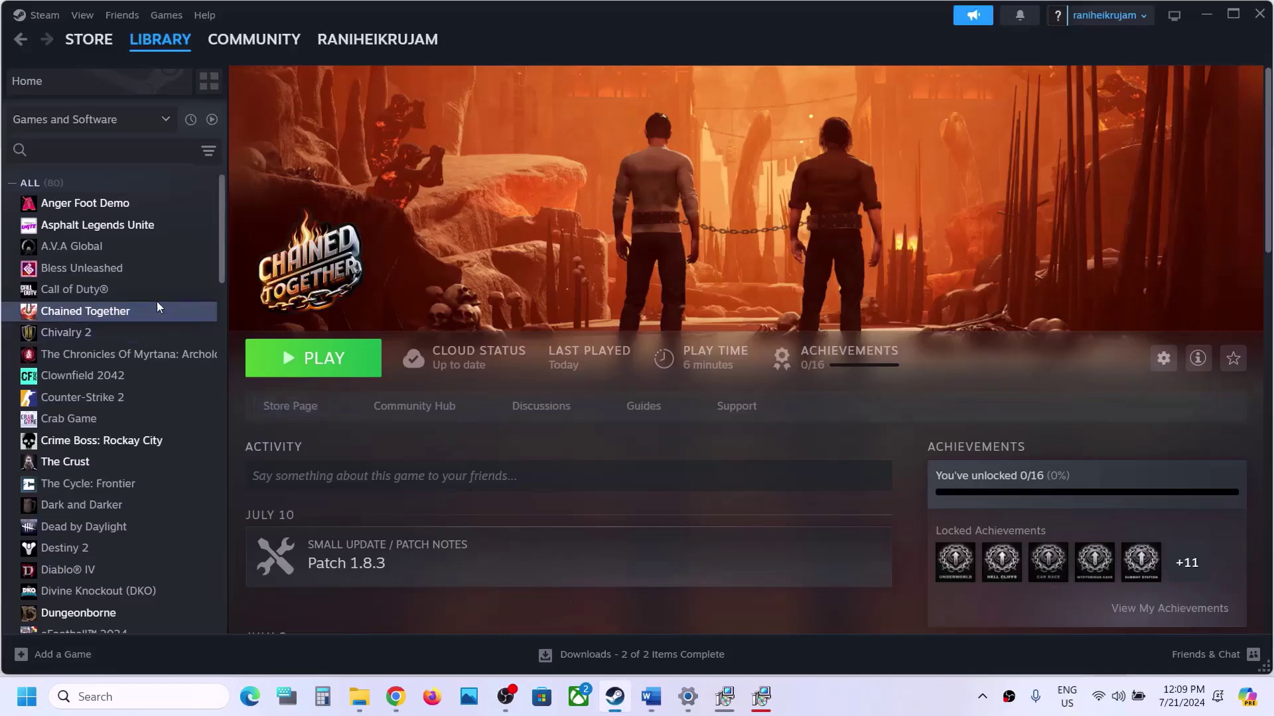
right_click(157, 306)
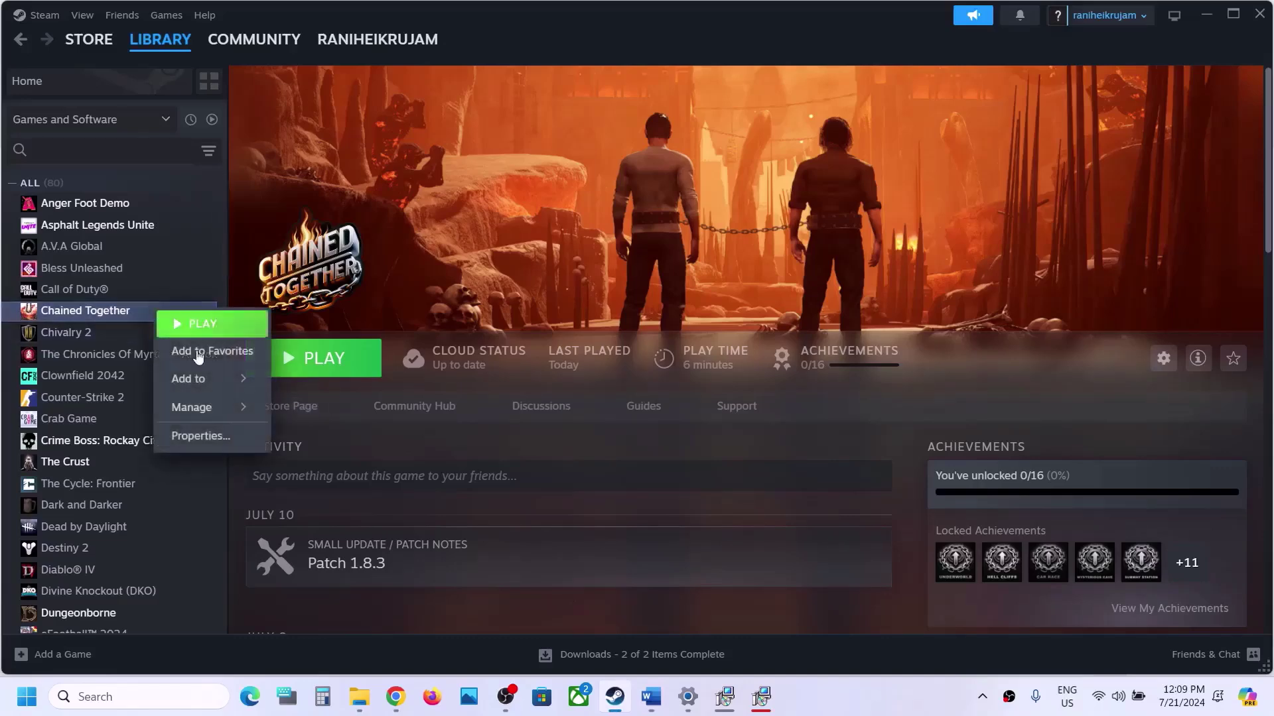
mouse_move(203, 410)
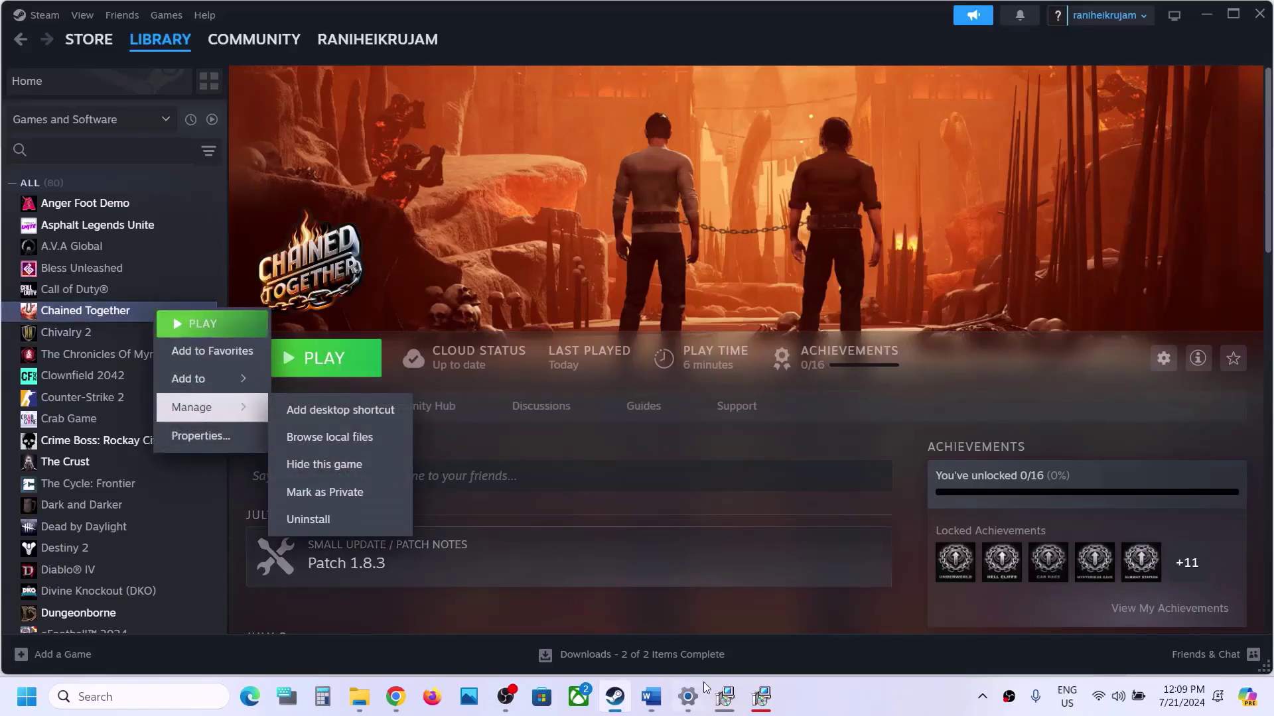
Review Step 12 in the Word notes, highlighting the folder deletion, C Drive and Another SSD parts, and return to Steam
click(665, 699)
click(639, 521)
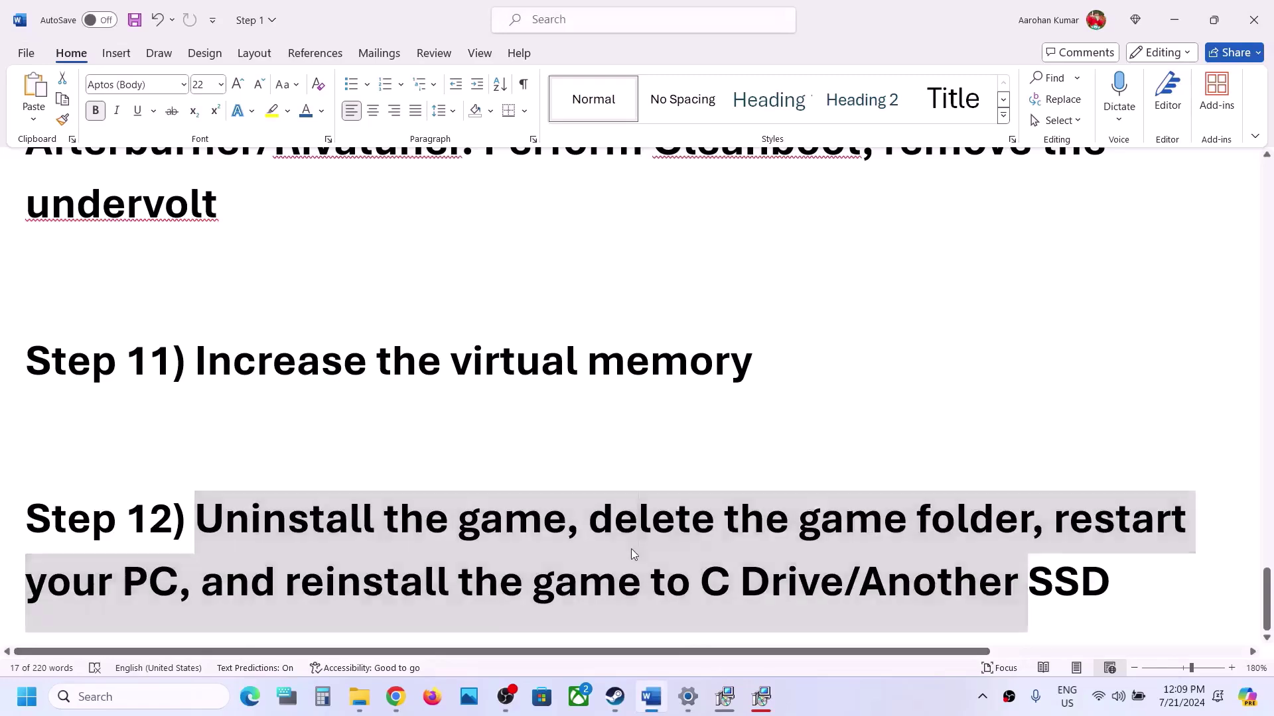
drag(597, 519, 985, 508)
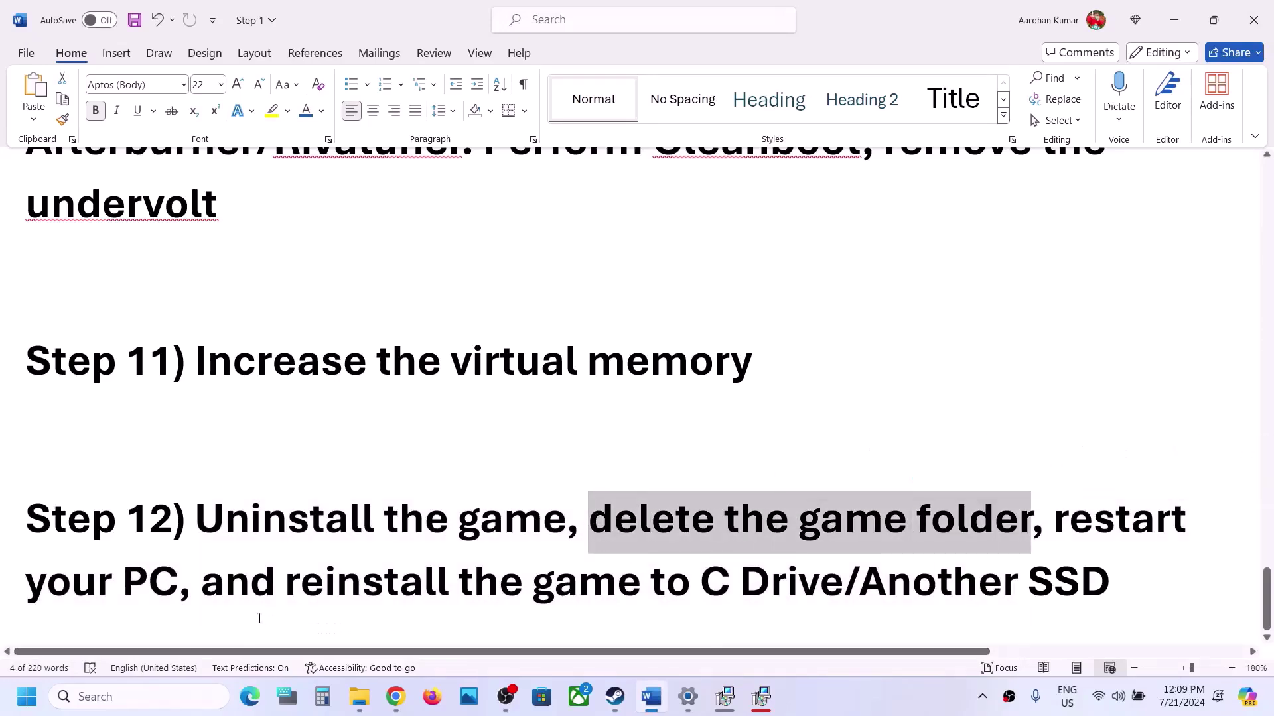
click(190, 585)
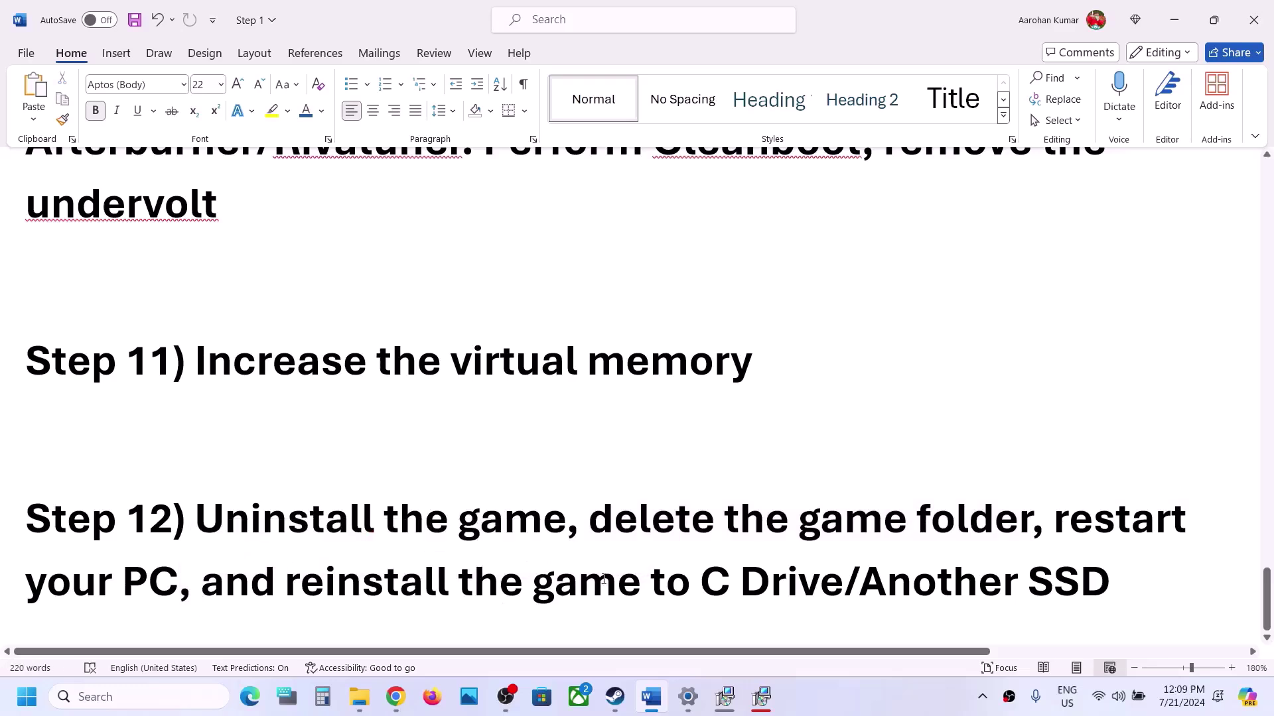
drag(603, 581, 783, 580)
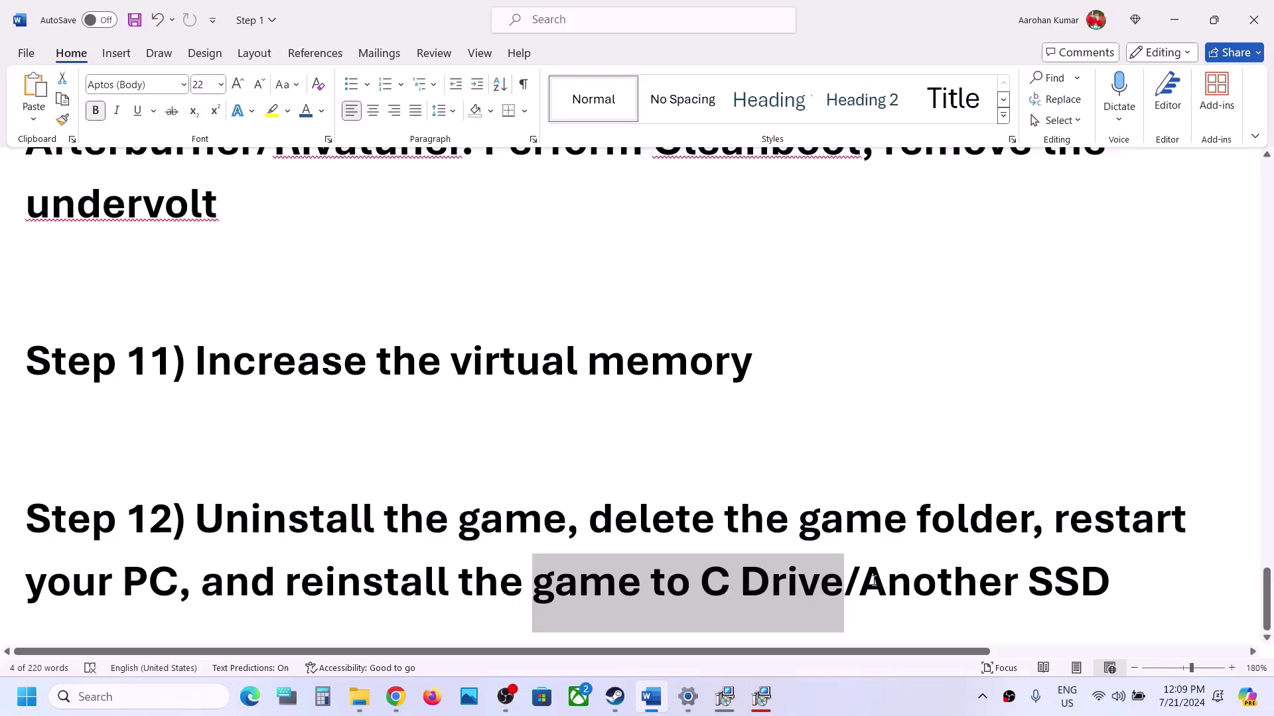
drag(870, 578, 1110, 584)
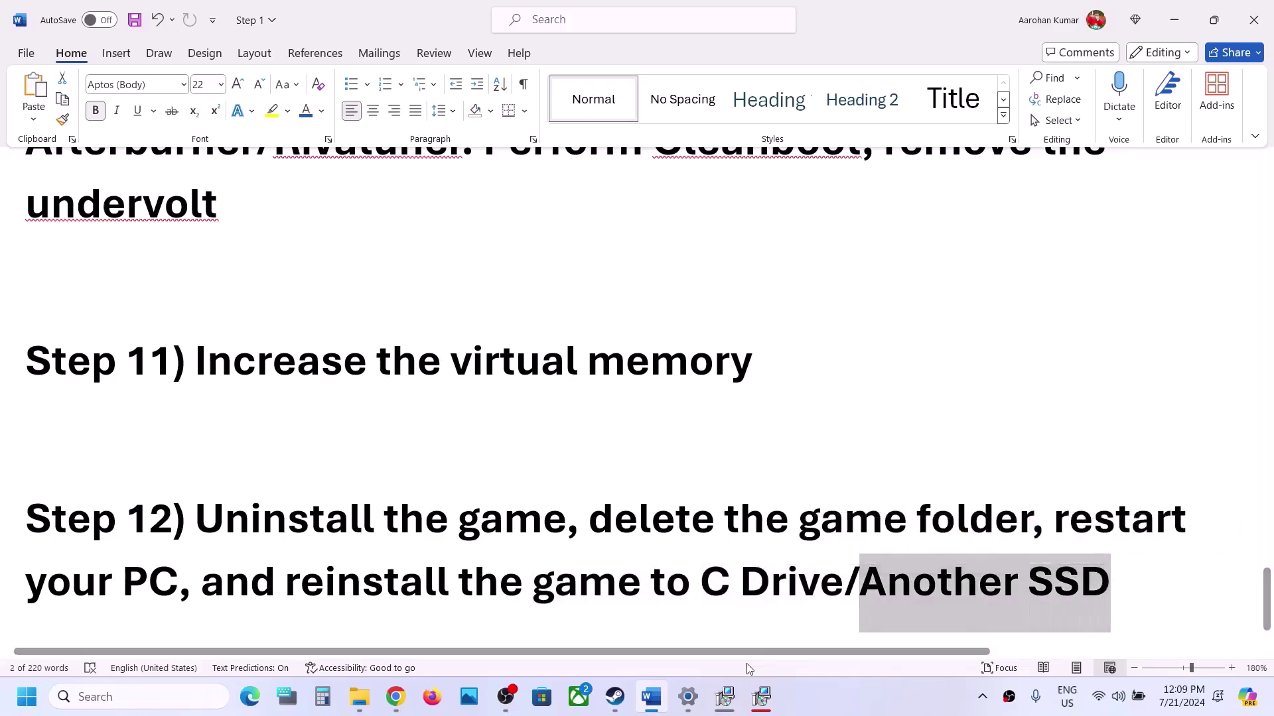
click(615, 696)
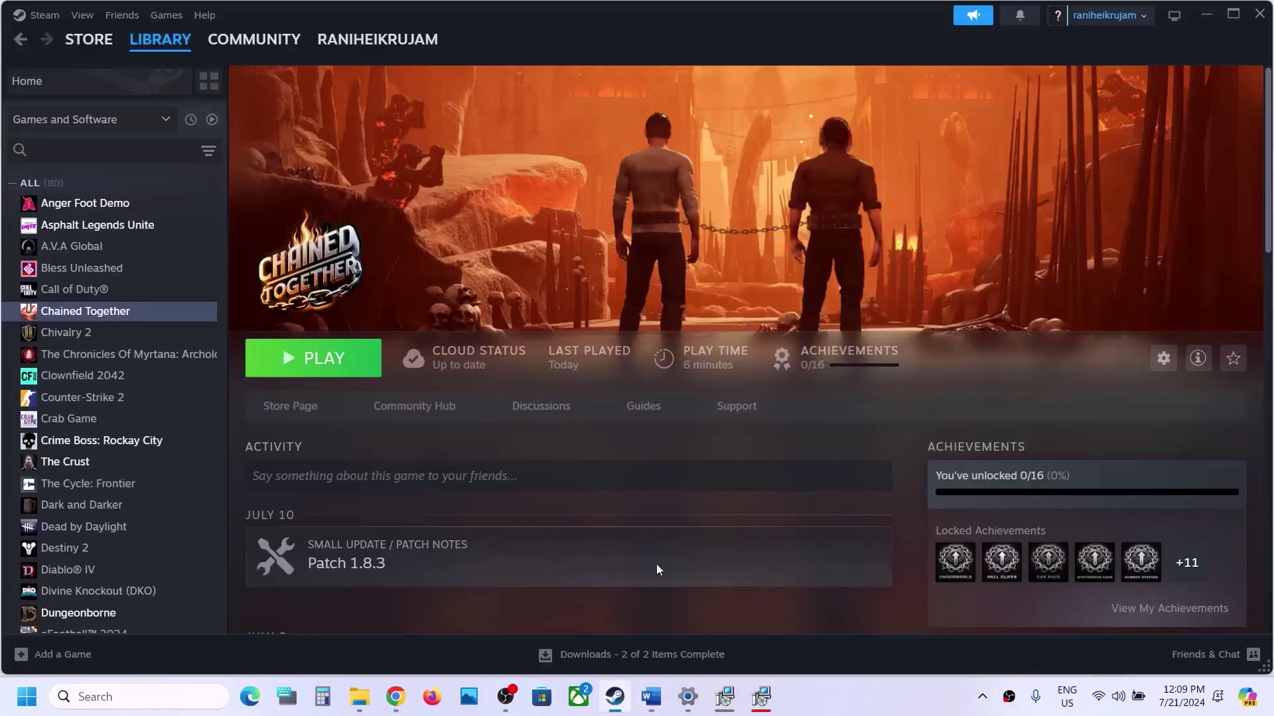